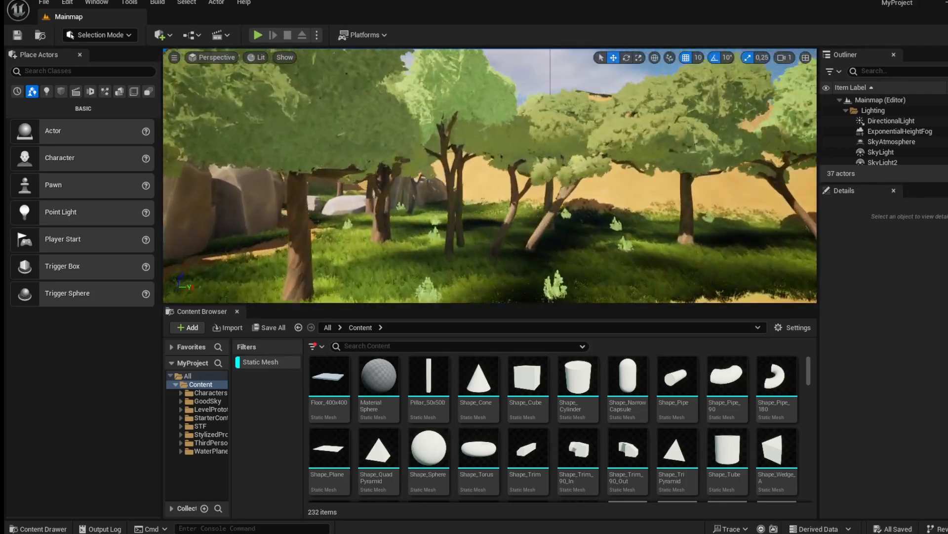
Switch the level editor into Foliage mode.
right_drag(489, 175, 583, 175)
right_drag(489, 175, 369, 199)
click(126, 34)
click(122, 61)
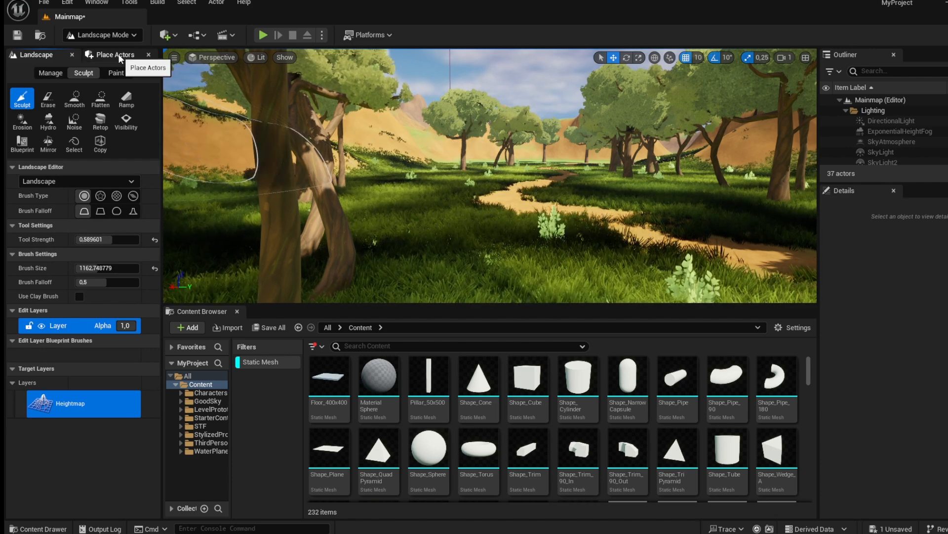
click(102, 34)
click(114, 76)
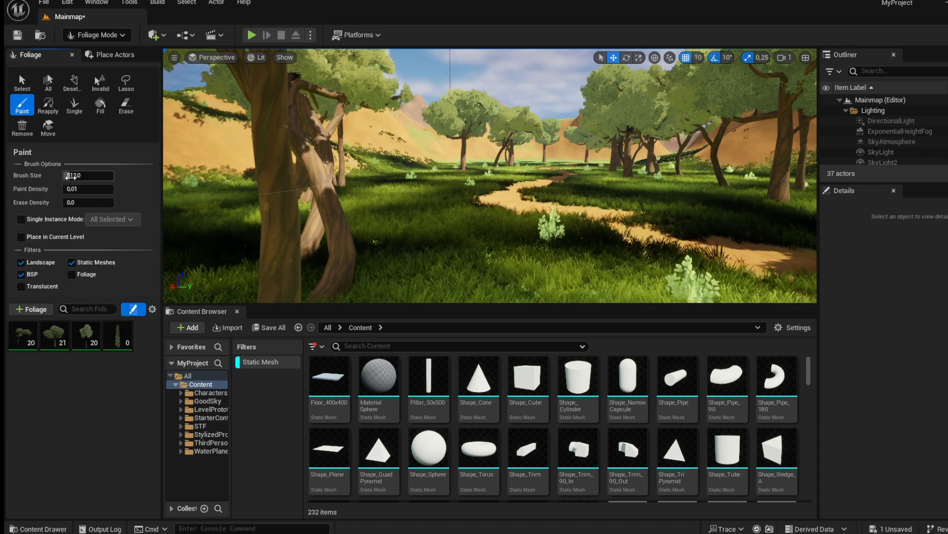
Select the SM_Tree_02 foliage type and collapse its Painting and Placement settings to reach Instance Settings.
click(51, 346)
scroll(79, 289, down, 5)
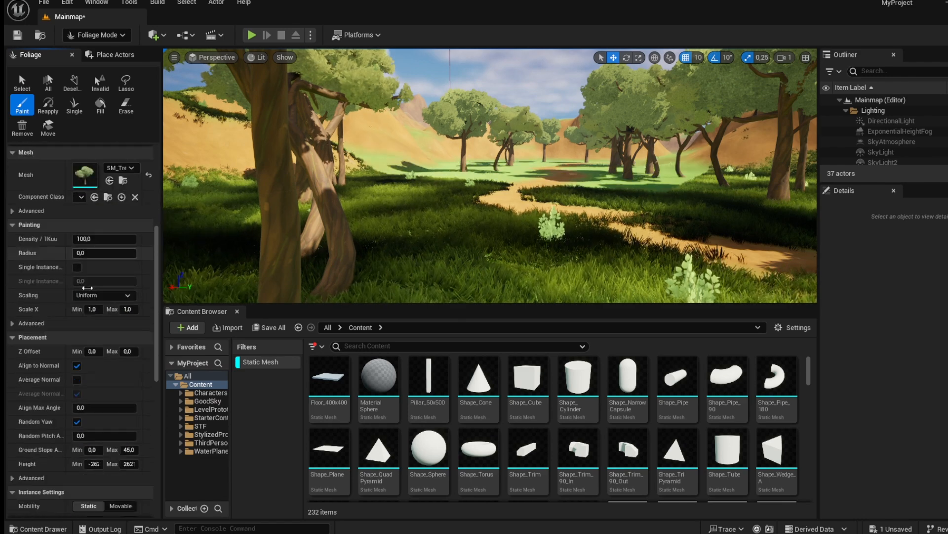
scroll(114, 359, down, 2)
scroll(94, 339, up, 5)
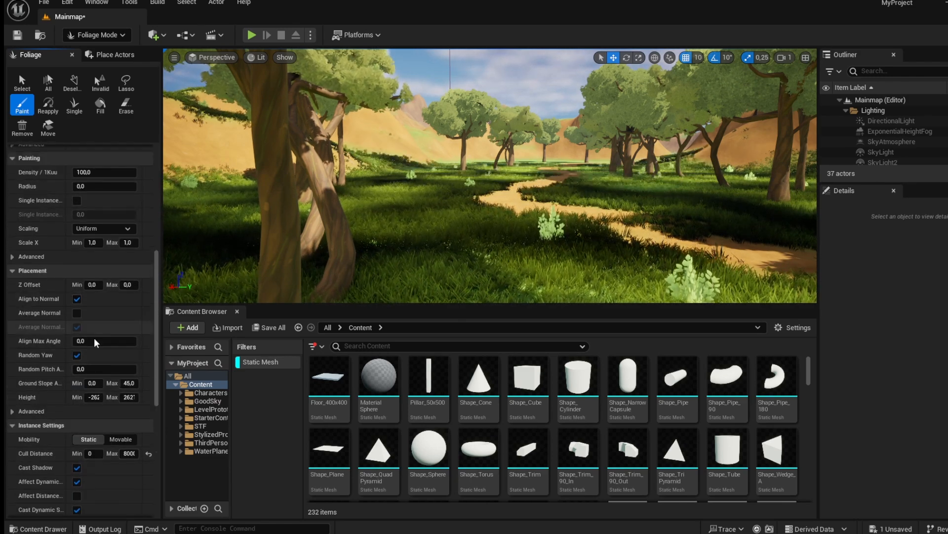
click(18, 328)
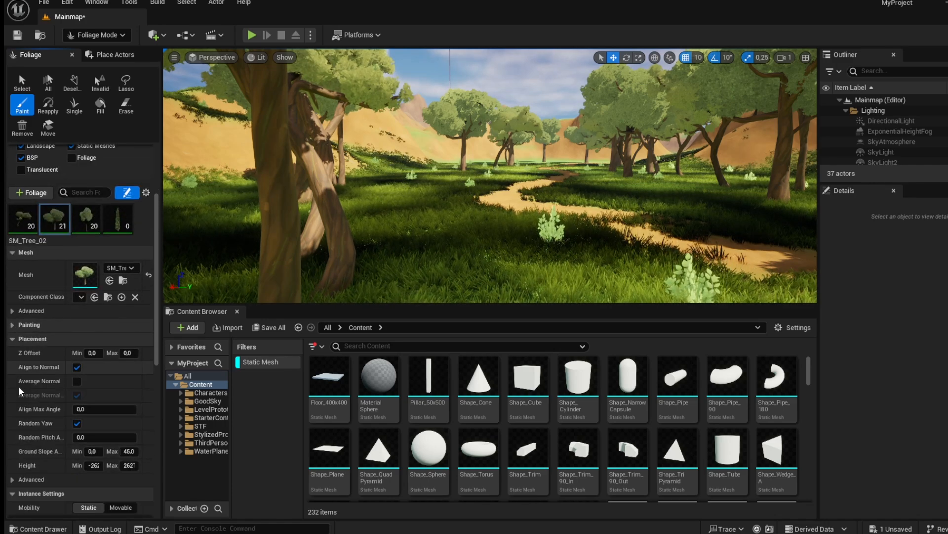
click(15, 340)
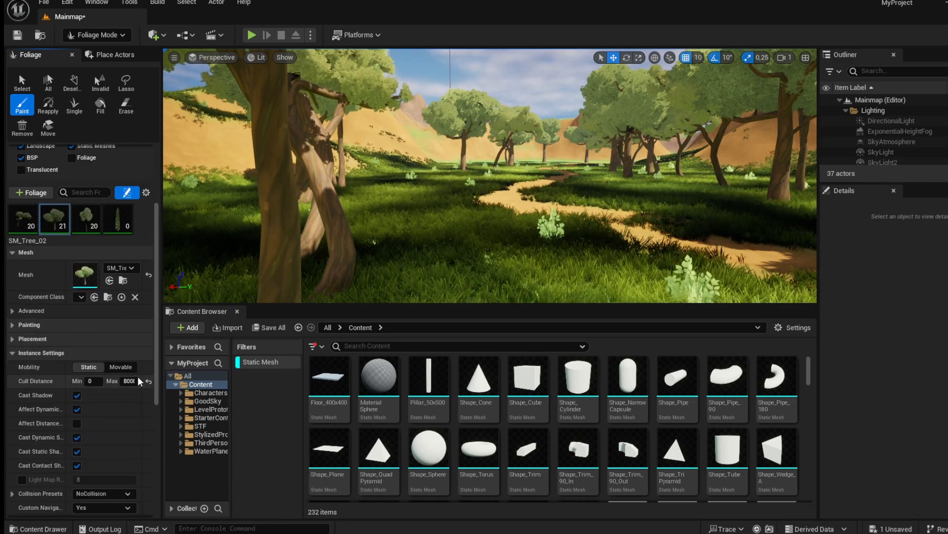
drag(162, 372, 226, 372)
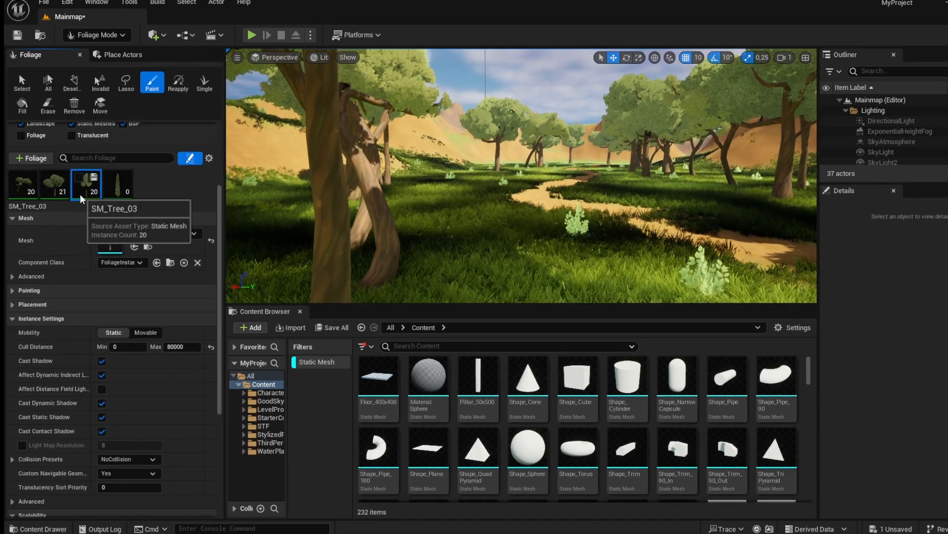
Set SM_Tree_02's maximum cull distance to 50000.
click(22, 188)
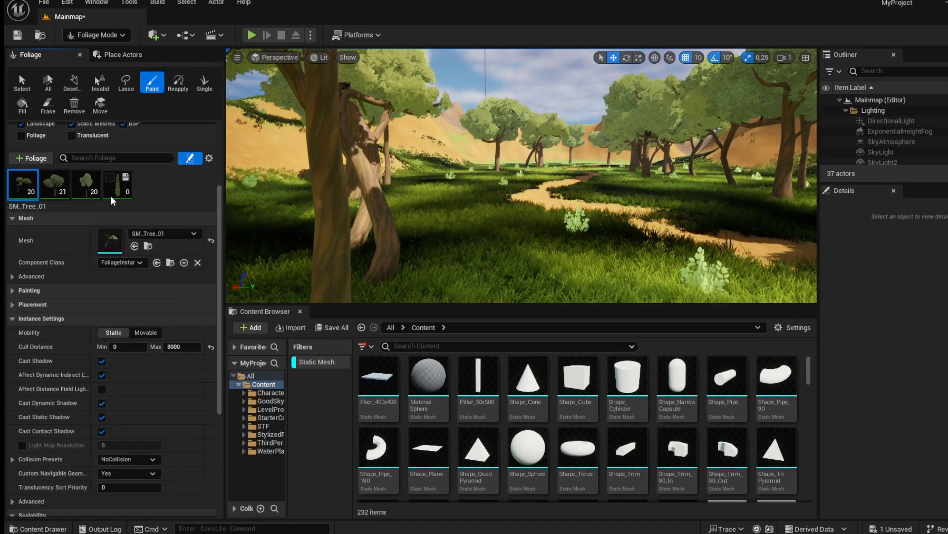
click(54, 185)
click(182, 347)
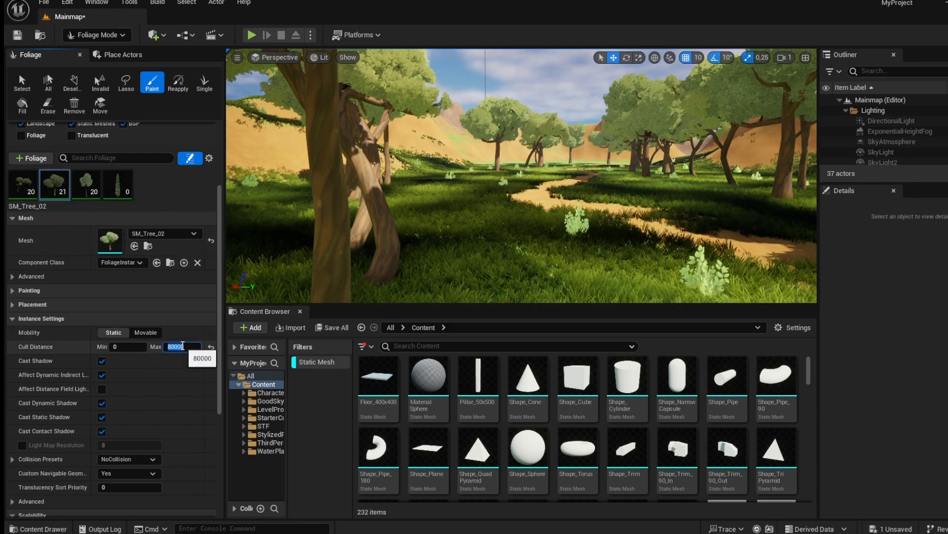
text(50000)
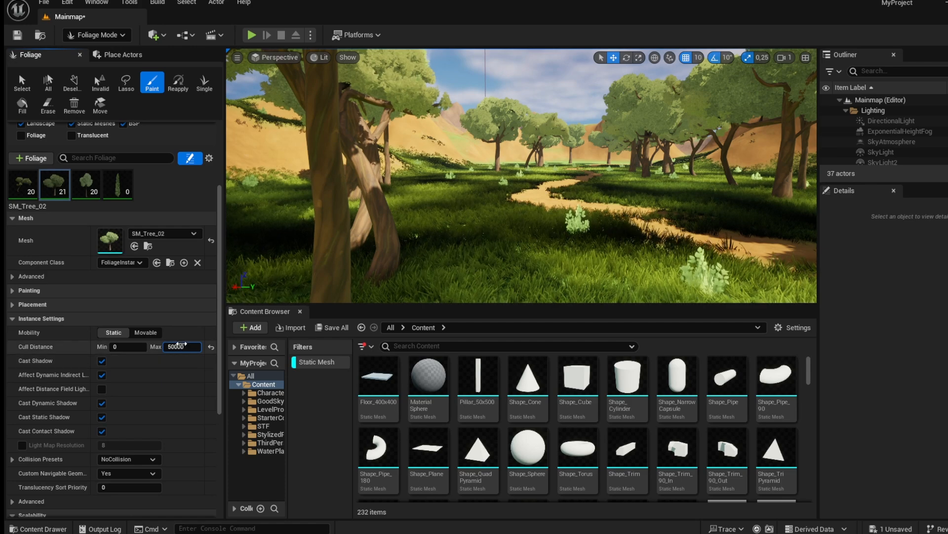
Set SM_Tree_01's maximum cull distance to 30000.
click(86, 184)
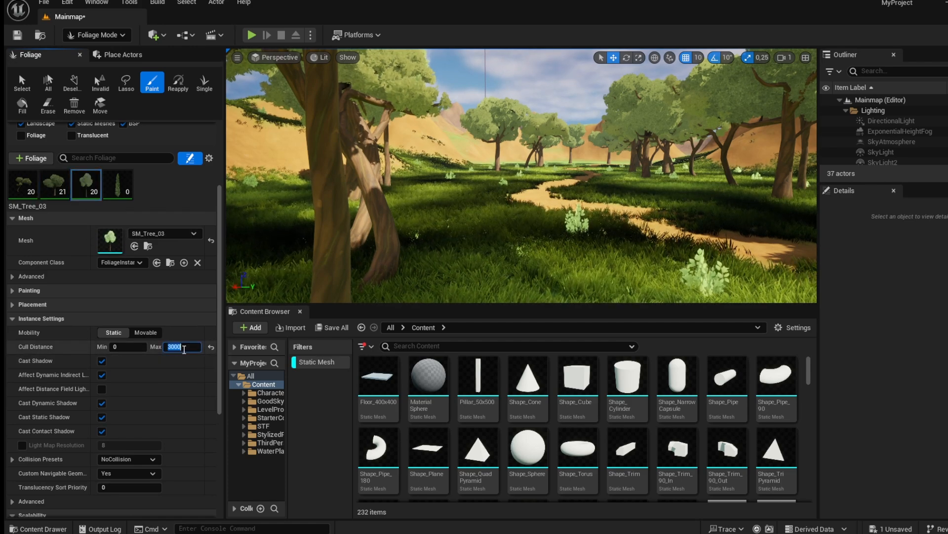
click(22, 184)
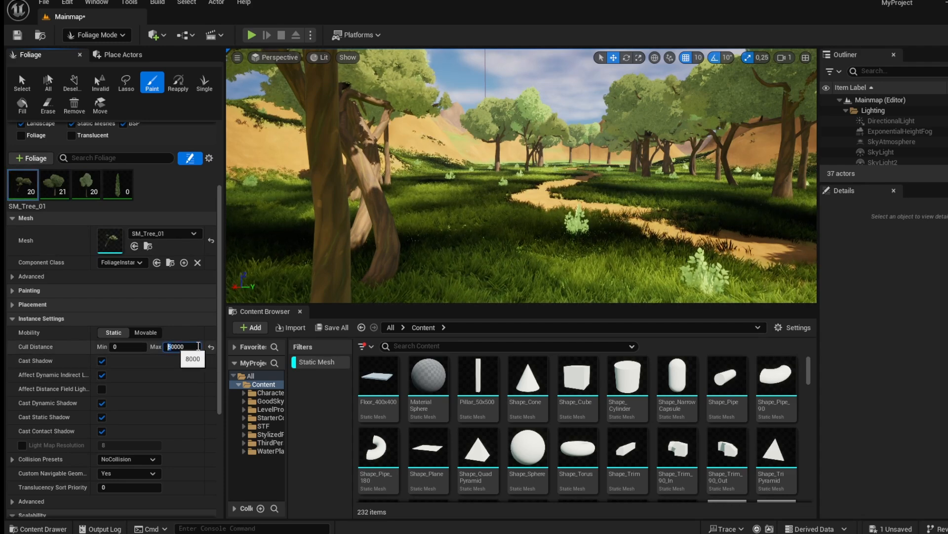
text(3)
key(Return)
Examine the painted tree clusters across the landscape from an aerial view.
right_drag(458, 260, 495, 251)
key(s)
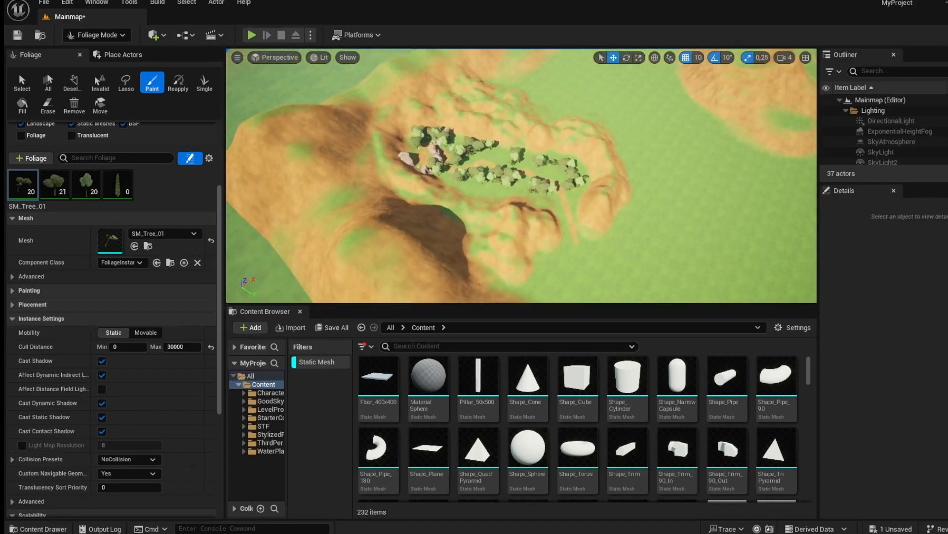
drag(459, 304, 457, 442)
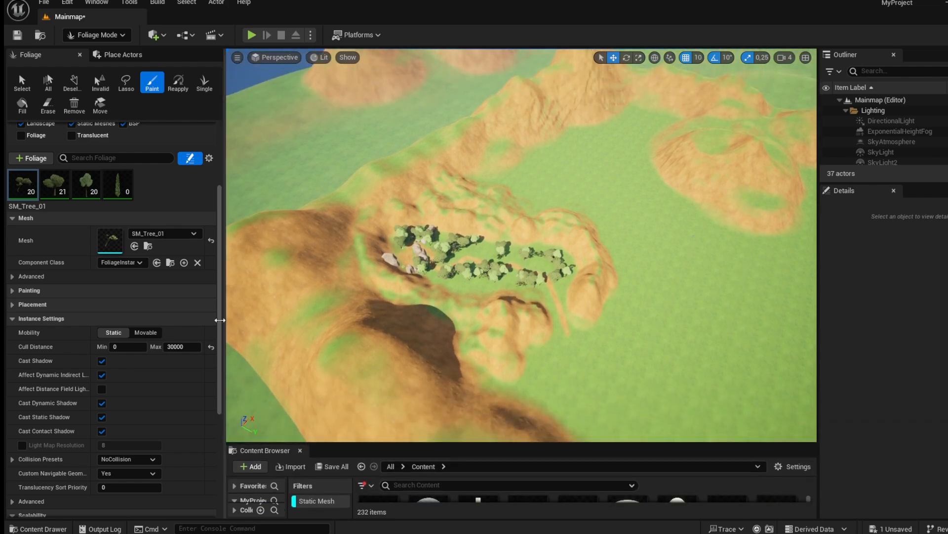
drag(221, 324, 130, 324)
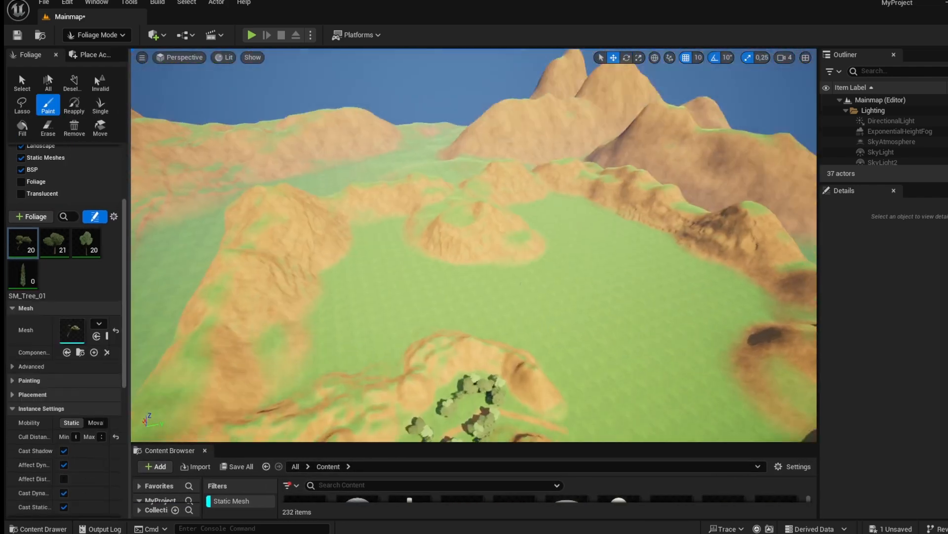
right_drag(475, 247, 464, 292)
mouse_move(402, 127)
right_down()
mouse_move(386, 130)
mouse_move(390, 168)
mouse_move(402, 128)
right_up()
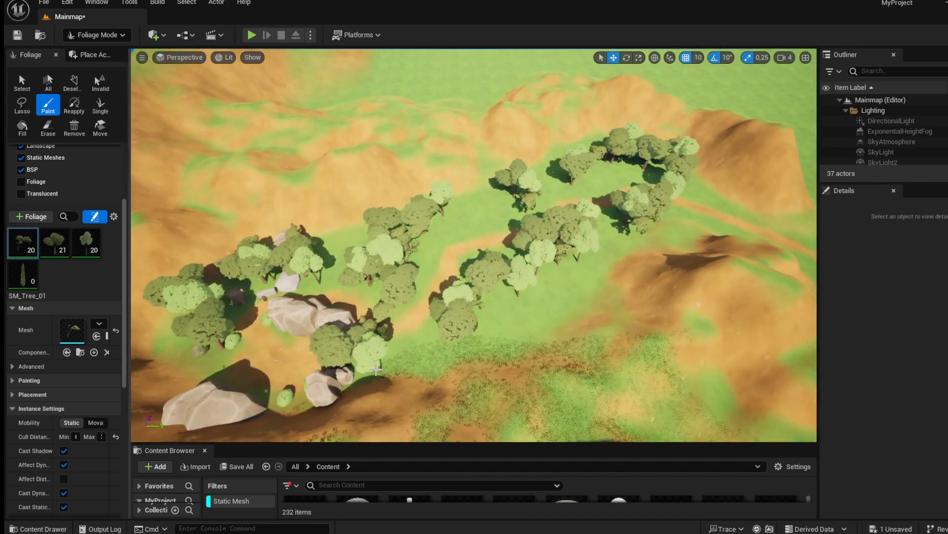
right_drag(293, 353, 277, 271)
mouse_move(534, 242)
right_down()
mouse_move(529, 250)
mouse_move(534, 242)
right_up()
right_drag(621, 123, 595, 199)
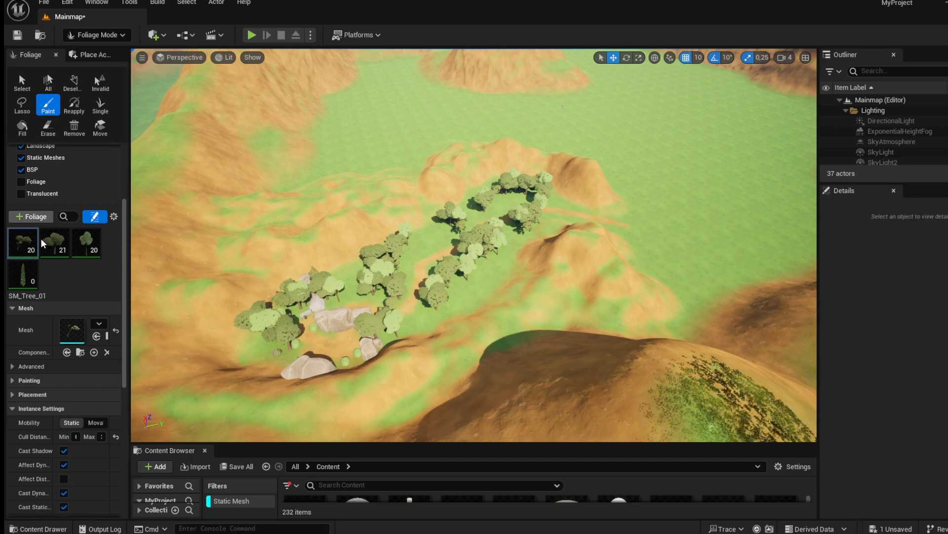
Select all four foliage types in the foliage list.
shift+click(28, 270)
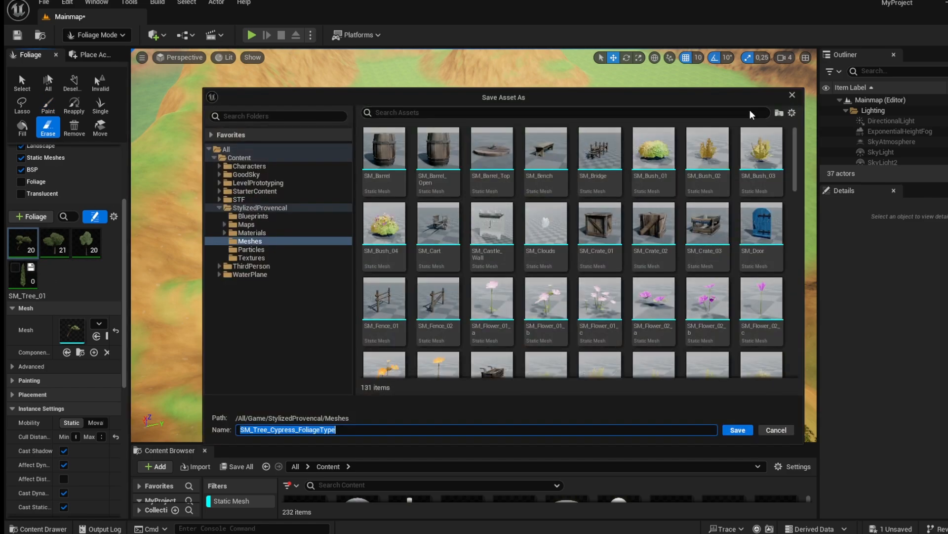
click(786, 97)
shift+click(30, 283)
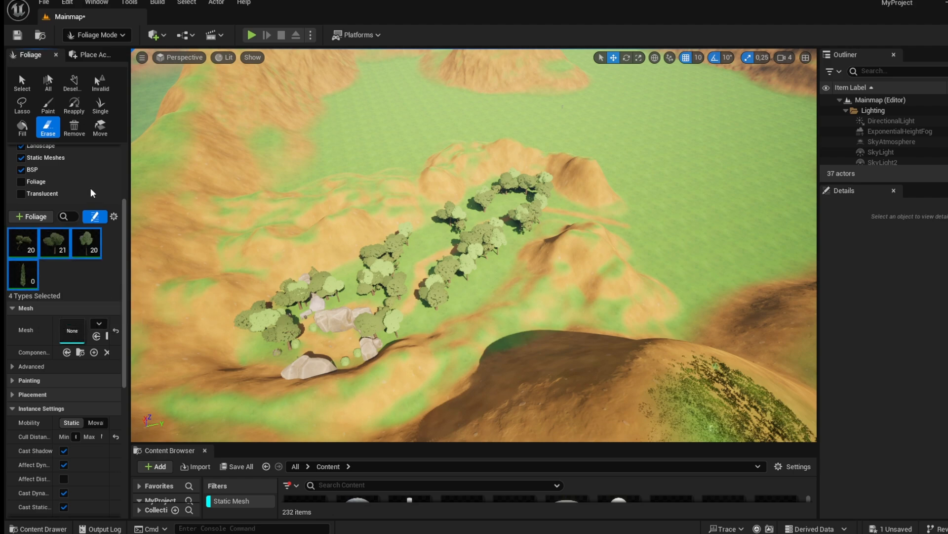
Set the Erase brush size to about 432.
scroll(68, 152, up, 5)
click(47, 133)
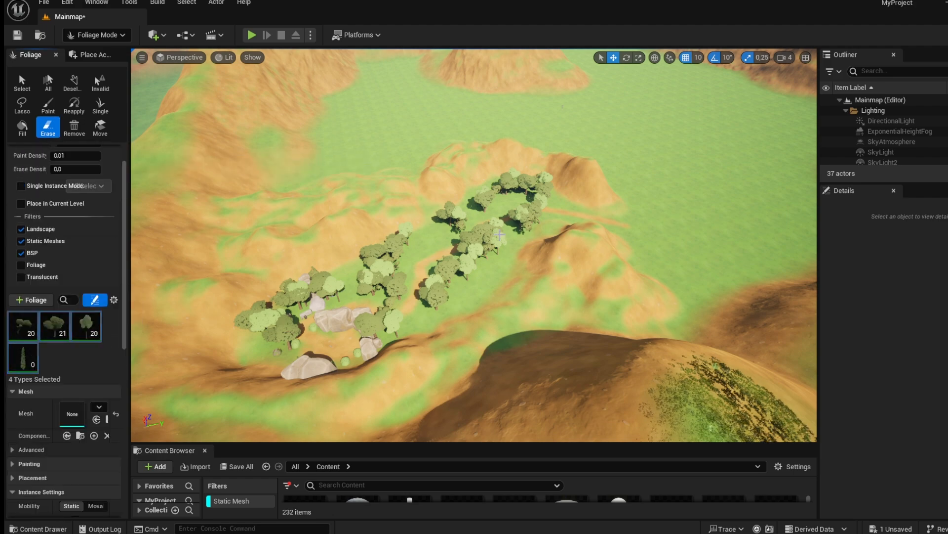
scroll(506, 244, up, 10)
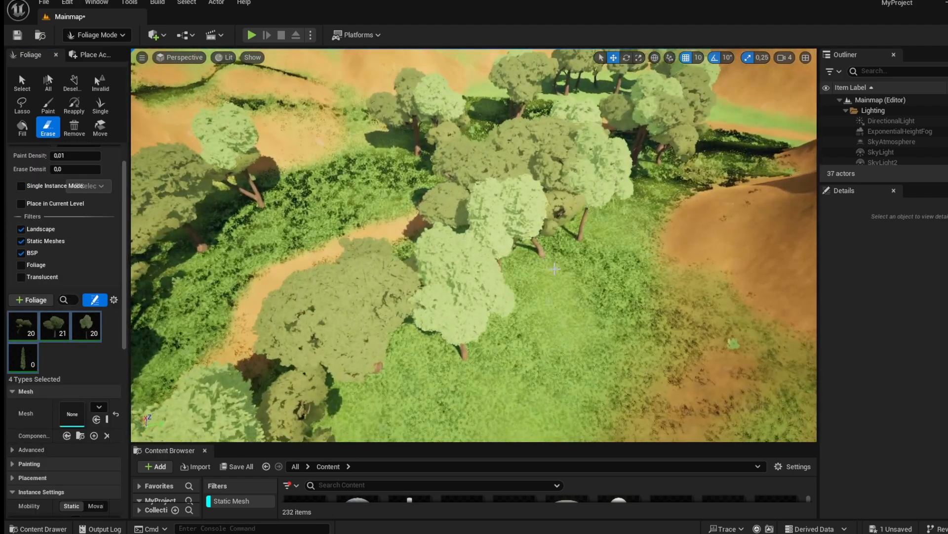
scroll(78, 241, up, 2)
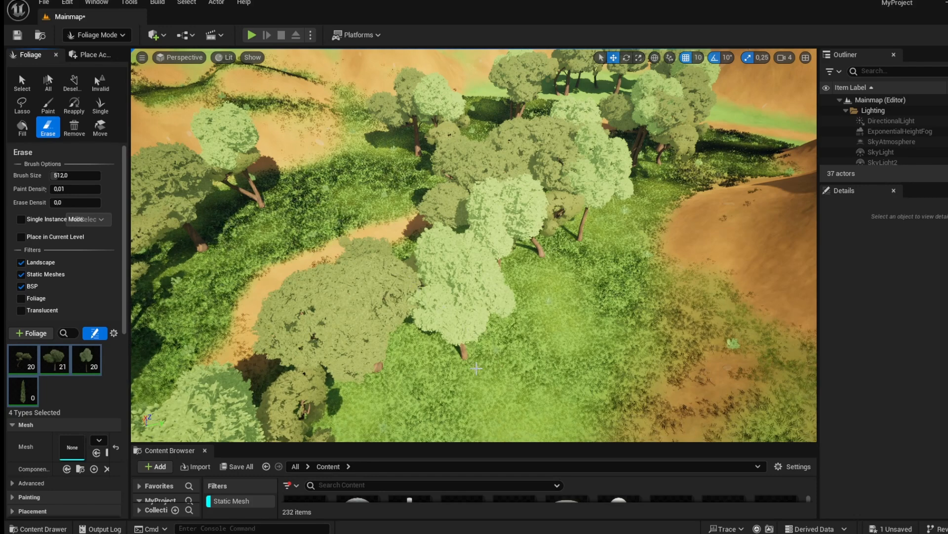
mouse_move(70, 176)
mouse_down()
mouse_move(118, 187)
mouse_move(158, 182)
mouse_up()
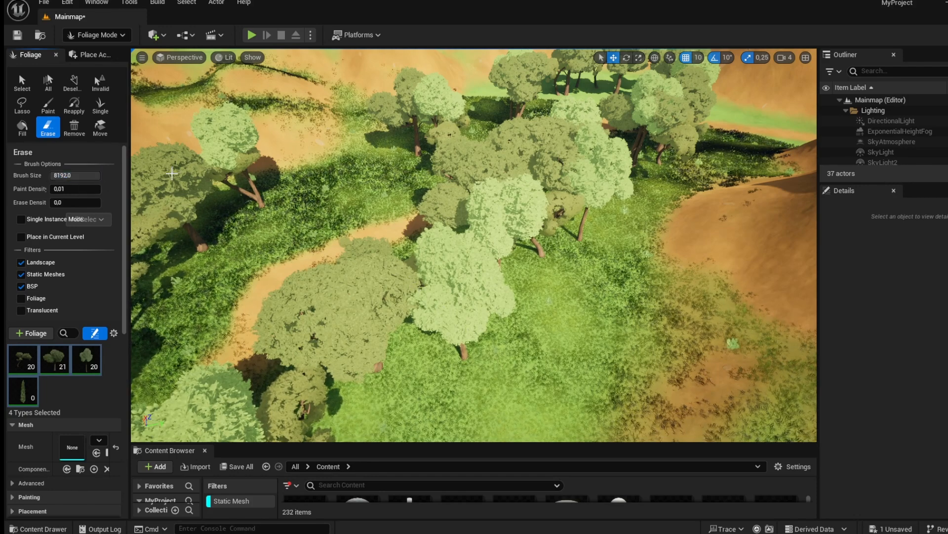
drag(82, 175, 54, 175)
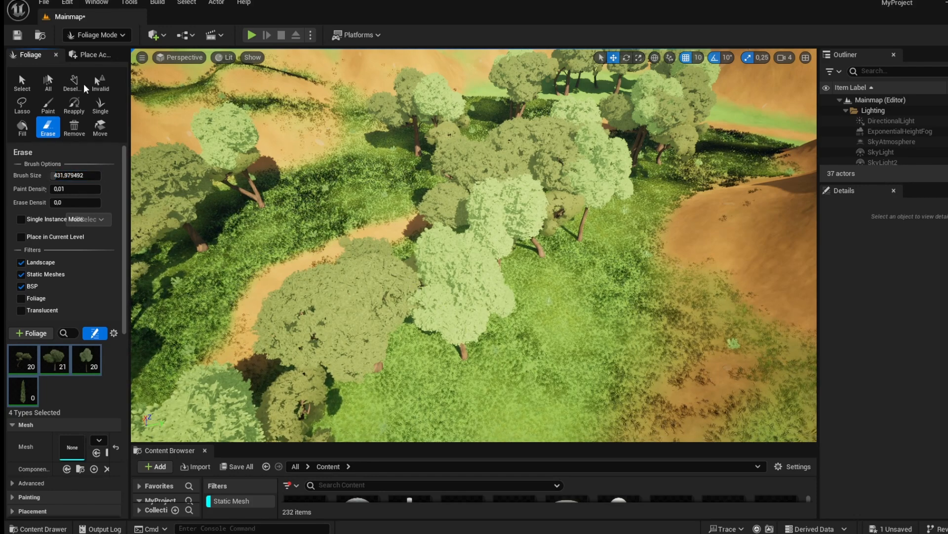
click(21, 104)
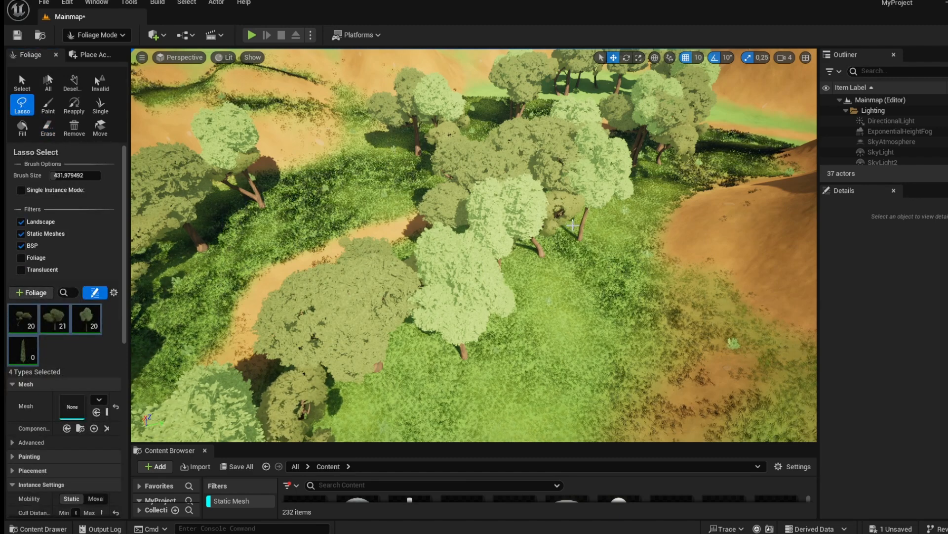
click(48, 106)
mouse_move(536, 279)
right_down()
mouse_move(536, 243)
mouse_move(536, 262)
right_up()
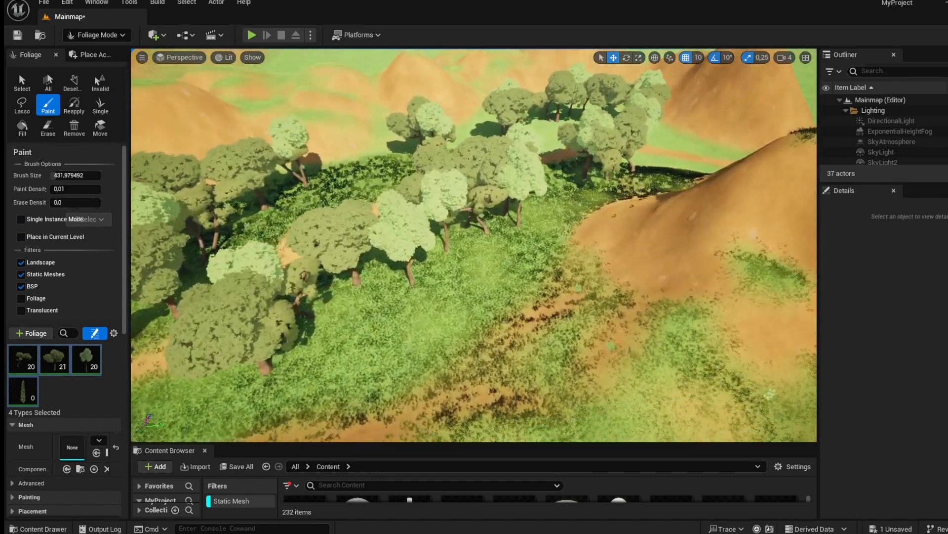
With the Select tool, delete three individual trees in the middle of the clearing.
click(25, 84)
click(400, 223)
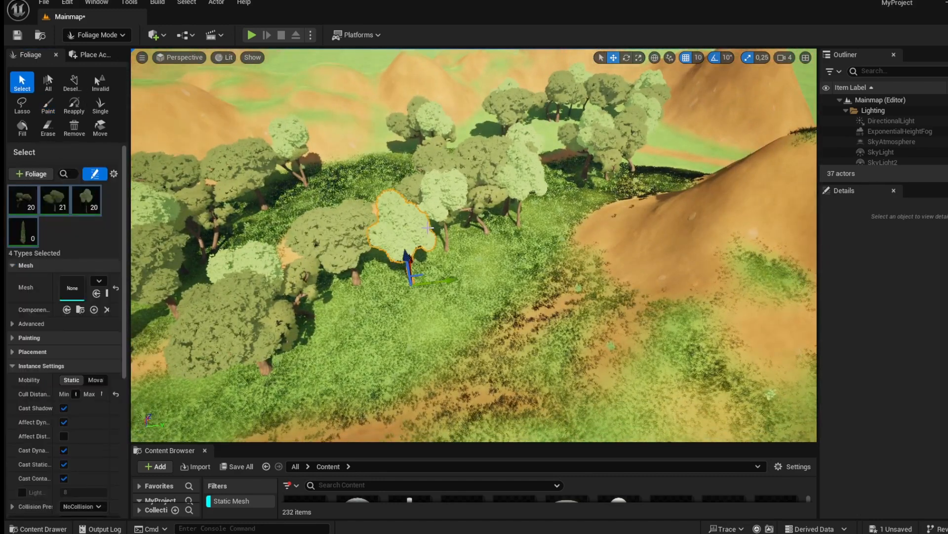
key(Delete)
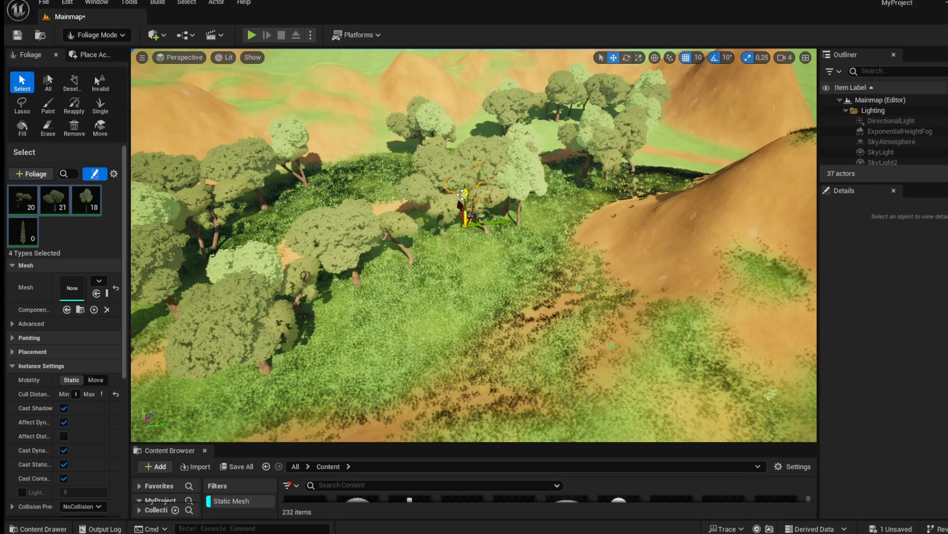
click(437, 165)
key(Delete)
click(472, 171)
key(Delete)
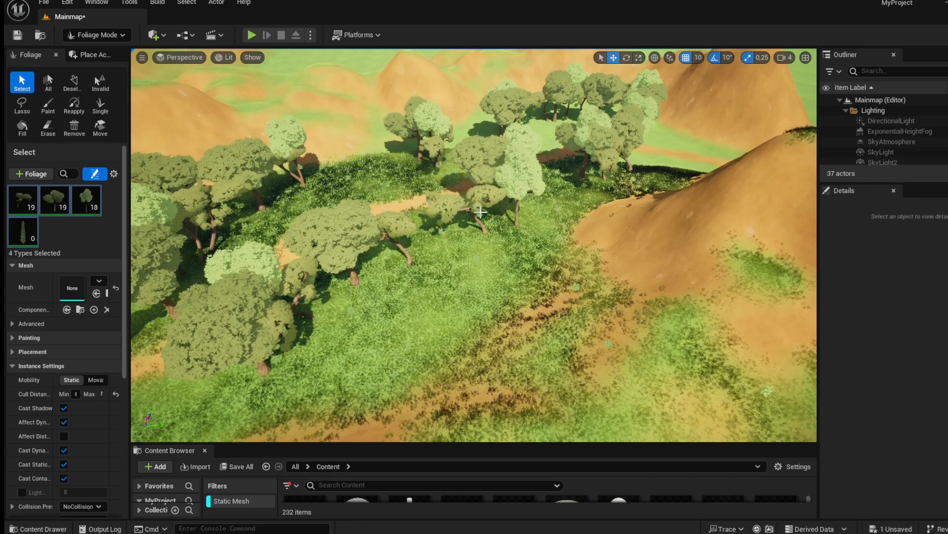
Delete the individual trees scattered along the far edge of the clearing.
click(516, 170)
click(514, 105)
key(Delete)
click(558, 96)
key(Delete)
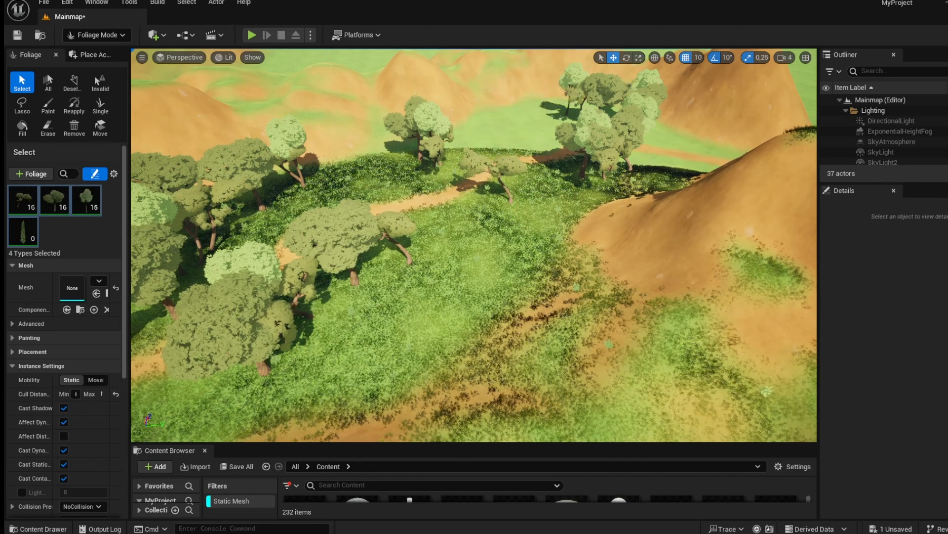
click(639, 95)
key(Delete)
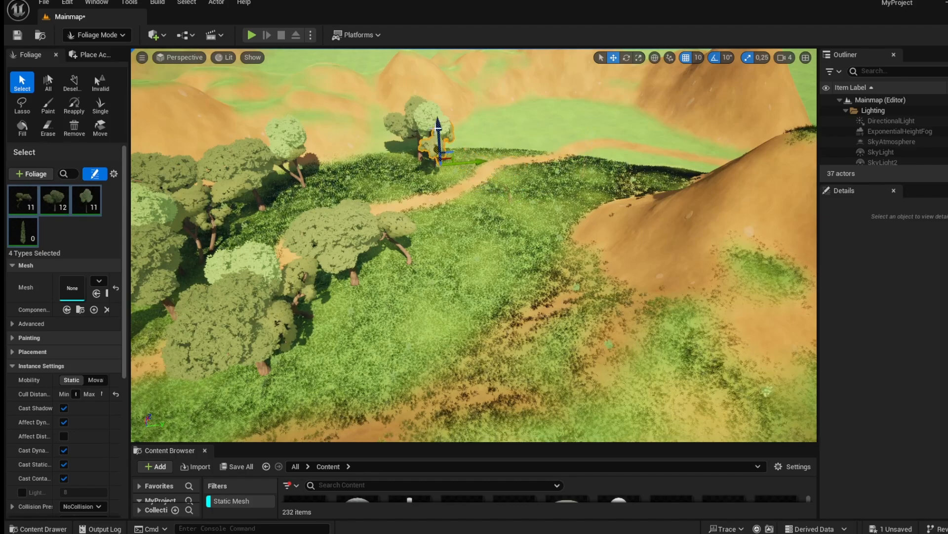
Switch to Landscape mode's Paint tool and choose the Grass layer.
right_drag(429, 154, 553, 143)
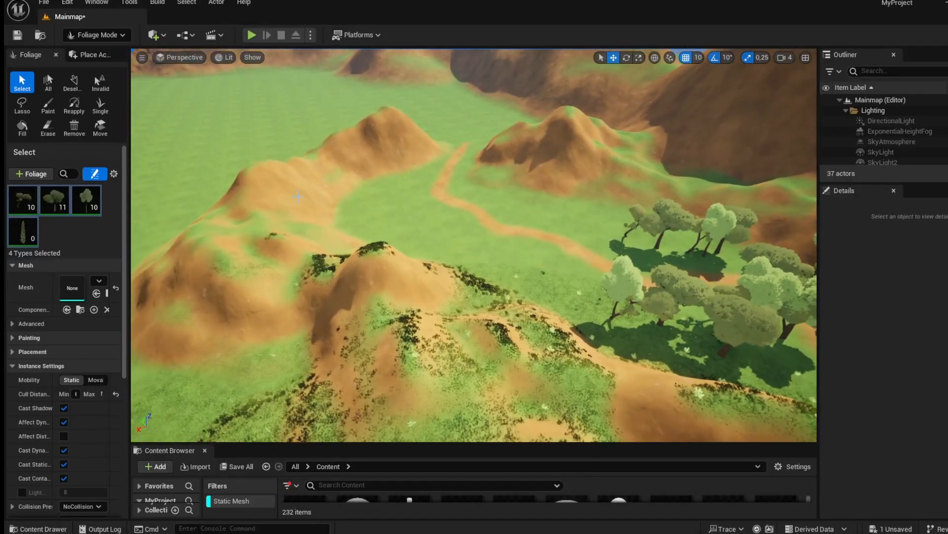
click(97, 36)
click(96, 65)
right_drag(197, 272, 198, 272)
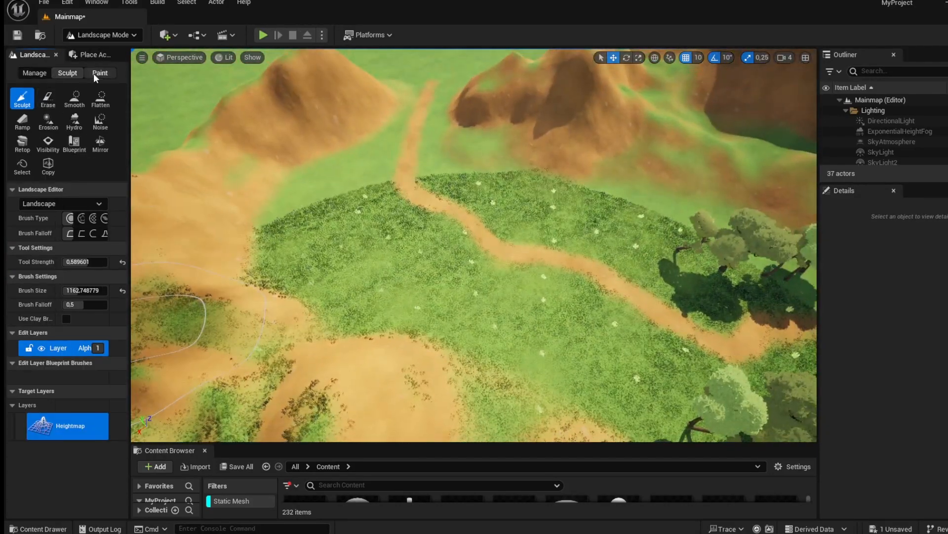
click(97, 73)
scroll(54, 430, down, 1)
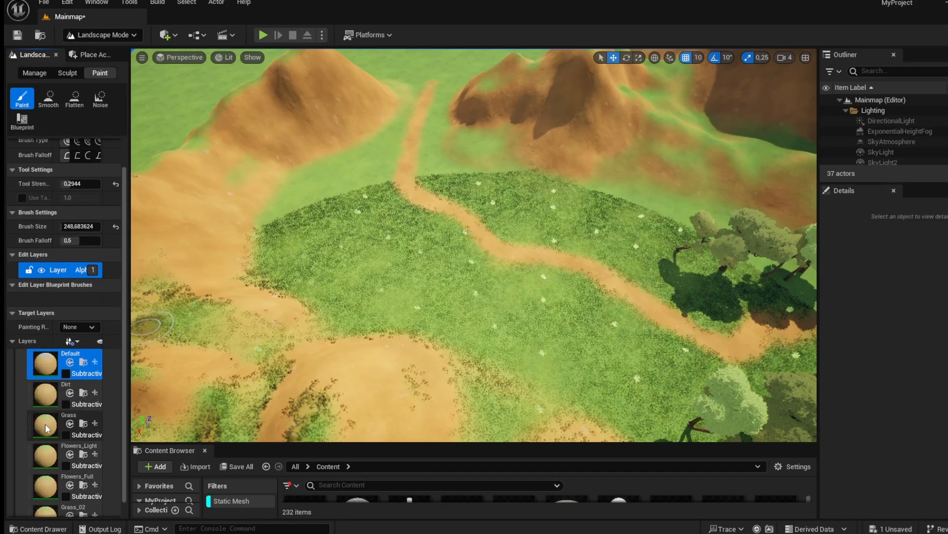
click(45, 425)
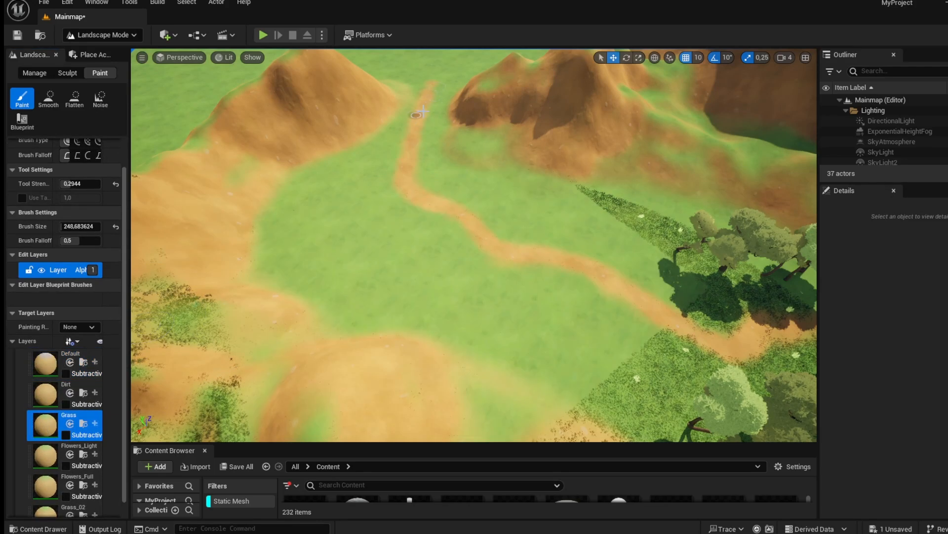
Set brush size to about 1200 and tool strength to about 0.75, then paint grass over the dirt path.
scroll(60, 207, up, 1)
drag(69, 217, 89, 217)
drag(69, 260, 77, 260)
mouse_move(434, 84)
mouse_down()
mouse_move(402, 191)
mouse_move(491, 221)
mouse_move(608, 282)
mouse_move(567, 268)
mouse_up()
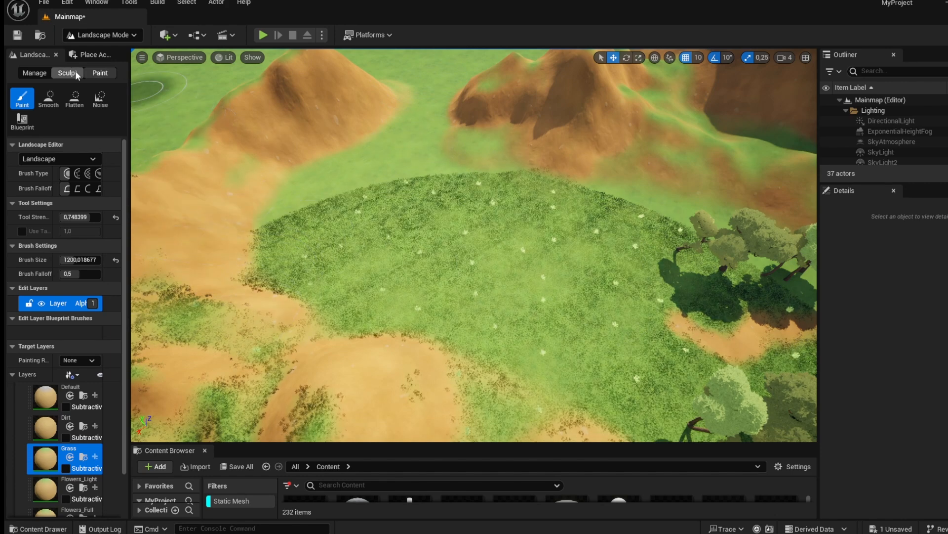
Open the landscape Sculpt tools and choose the Flatten tool.
click(72, 72)
mouse_move(552, 179)
mouse_down()
mouse_move(452, 291)
mouse_move(511, 159)
mouse_move(362, 249)
mouse_move(306, 301)
mouse_move(393, 171)
mouse_up()
mouse_move(561, 216)
mouse_down()
mouse_move(584, 200)
mouse_move(513, 199)
mouse_move(328, 322)
mouse_move(623, 196)
mouse_move(717, 173)
mouse_move(611, 190)
mouse_up()
mouse_move(611, 191)
right_down()
mouse_move(701, 222)
mouse_move(780, 203)
mouse_move(657, 223)
mouse_move(687, 215)
mouse_move(795, 129)
mouse_move(592, 257)
mouse_move(610, 212)
right_up()
mouse_move(639, 182)
right_down()
mouse_move(603, 237)
mouse_move(514, 252)
mouse_move(558, 173)
mouse_move(608, 143)
right_up()
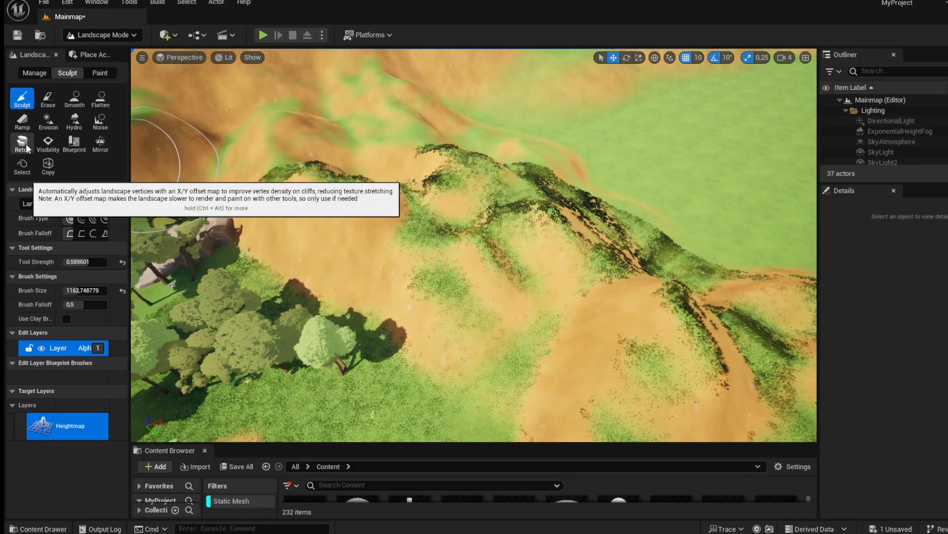
click(102, 101)
Flatten the dirt ground around the player start with the Flatten brush.
right_drag(237, 158, 139, 119)
key(w)
right_drag(475, 197, 276, 197)
key(w)
scroll(345, 276, down, 5)
right_drag(482, 248, 502, 254)
key(d)
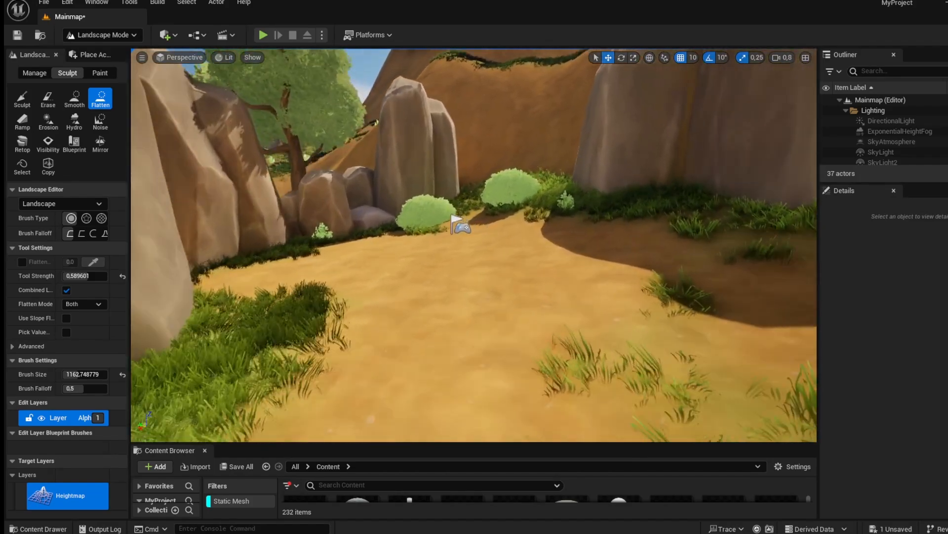
mouse_move(485, 250)
mouse_down()
mouse_move(482, 240)
mouse_move(494, 240)
mouse_up()
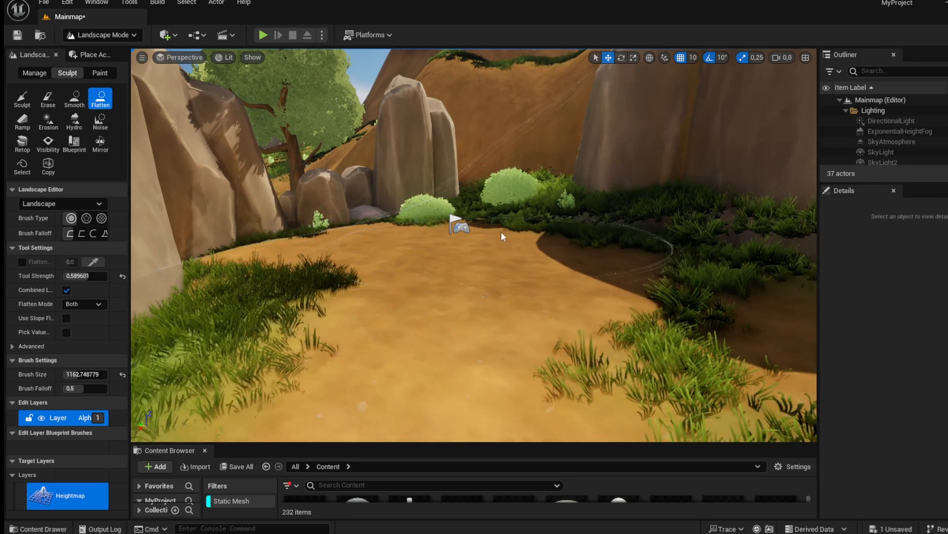
mouse_move(508, 239)
right_down()
mouse_move(511, 257)
mouse_move(586, 251)
right_up()
key(s)
key(w)
key(w)
right_drag(494, 252, 471, 234)
Switch to Selection mode and delete the small bush beside the path behind the player start.
click(123, 35)
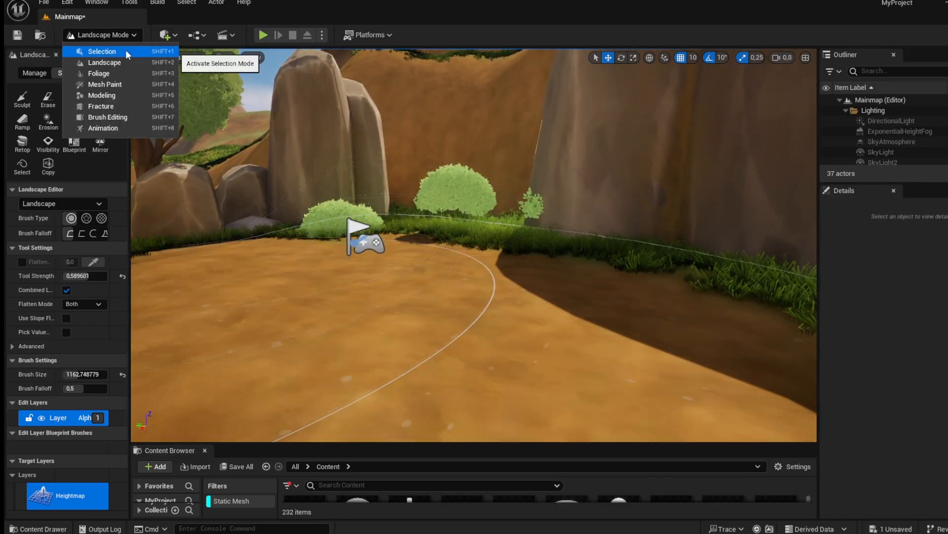
click(127, 51)
click(458, 175)
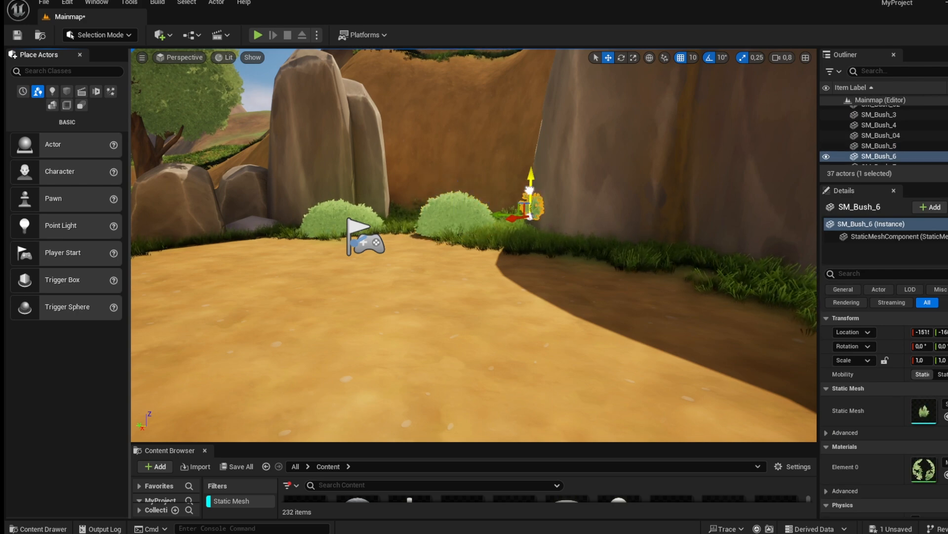
click(396, 186)
key(s)
right_drag(396, 186, 388, 219)
right_drag(617, 207, 652, 182)
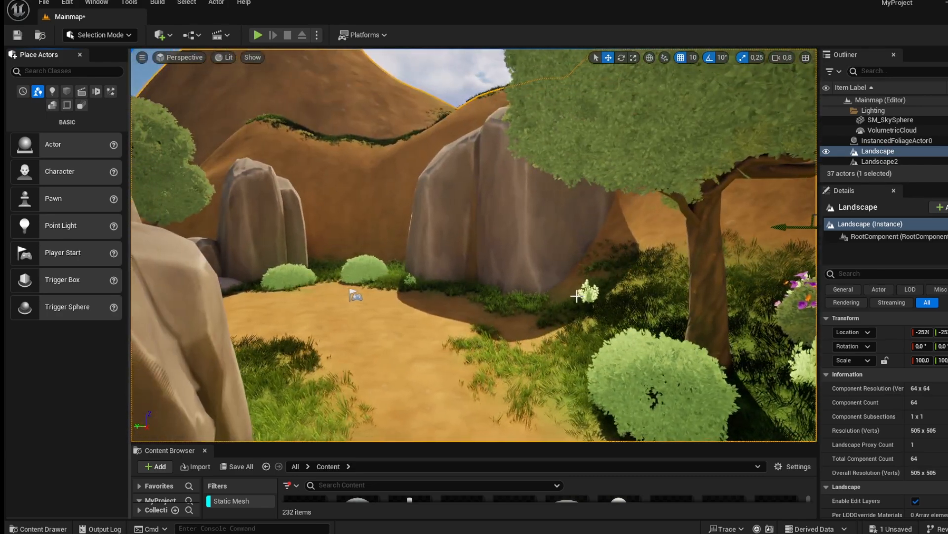
click(590, 286)
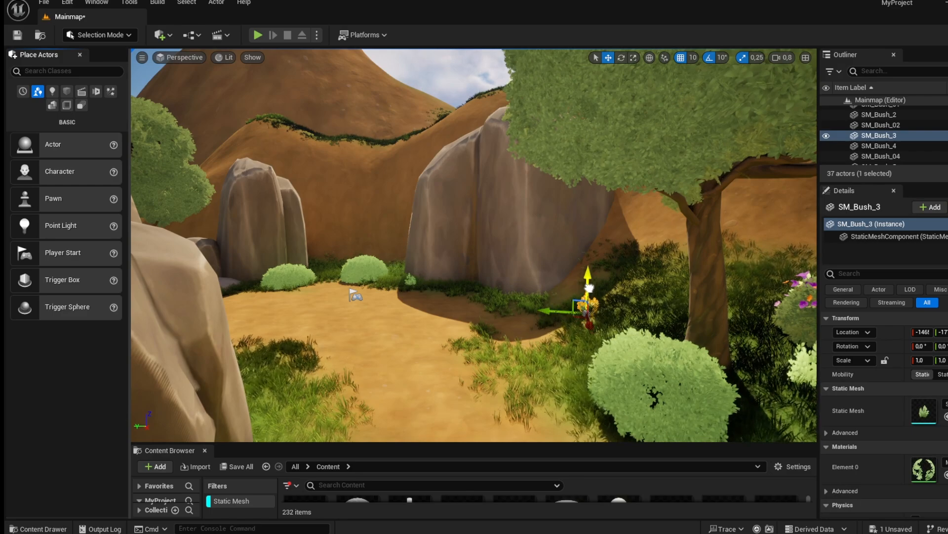
key(Delete)
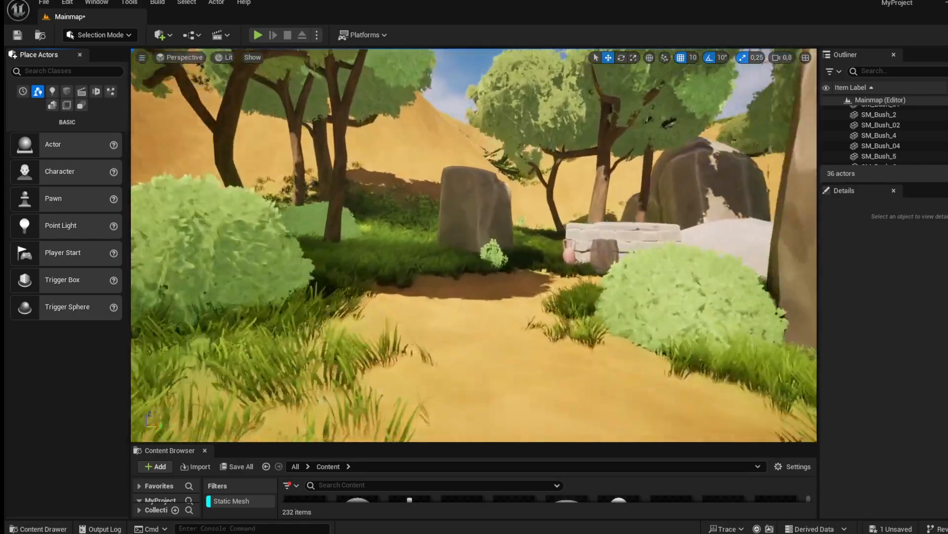
Return to Landscape mode to keep sculpting the terrain.
key(w)
right_drag(474, 244, 155, 164)
scroll(612, 366, up, 5)
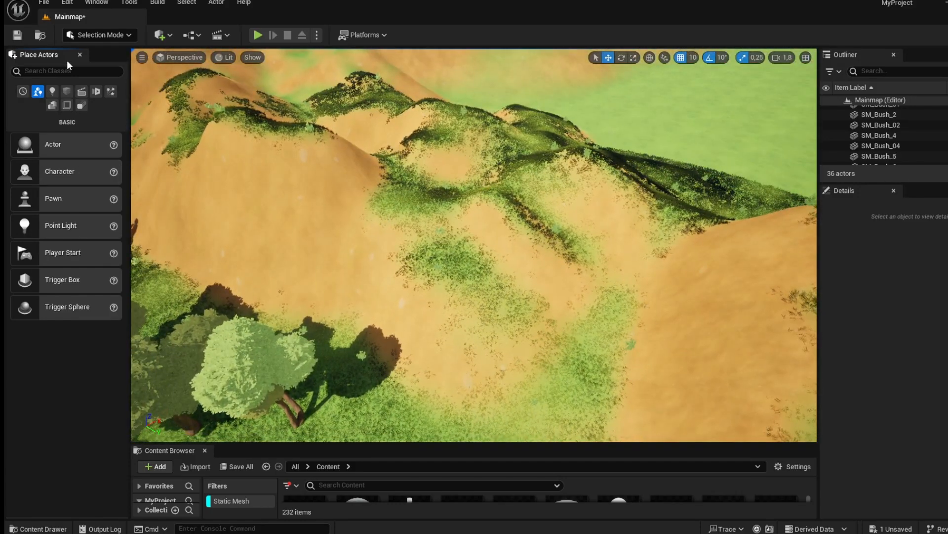
click(123, 32)
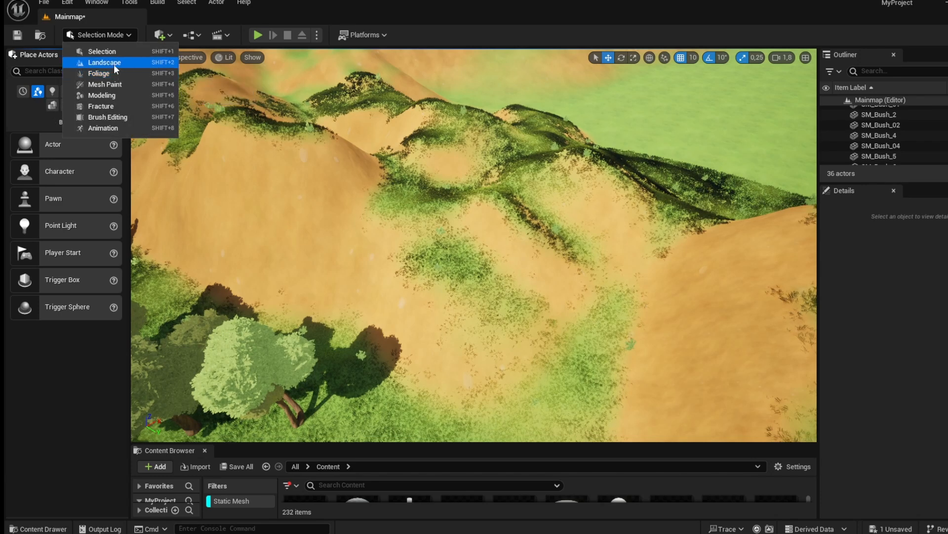
click(93, 47)
click(105, 35)
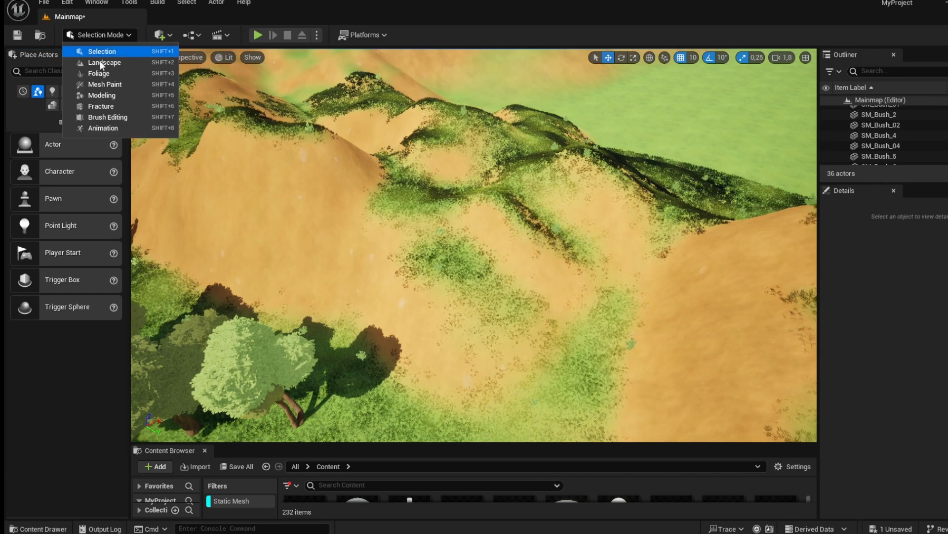
click(103, 63)
Flatten the grassy hilltop area with the Flatten brush.
mouse_move(514, 188)
mouse_down()
mouse_move(410, 190)
mouse_move(493, 155)
mouse_up()
drag(338, 141, 443, 144)
drag(301, 140, 439, 141)
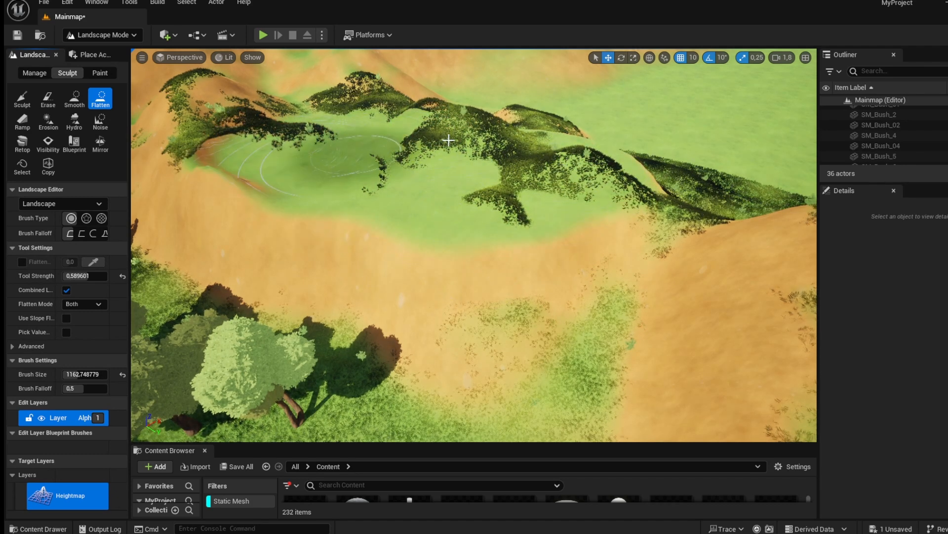
mouse_move(303, 133)
mouse_down()
mouse_move(280, 165)
mouse_move(583, 166)
mouse_up()
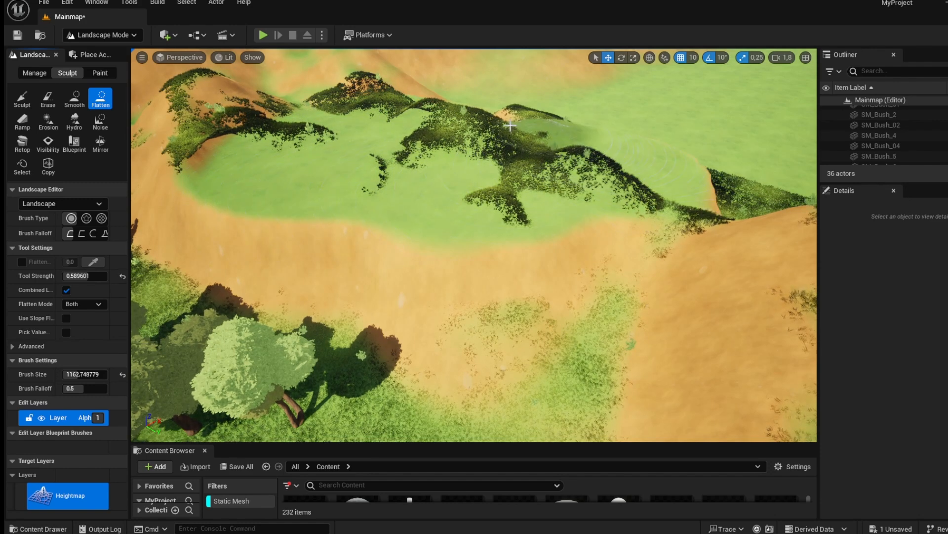
mouse_move(466, 163)
right_down()
mouse_move(401, 152)
mouse_move(378, 106)
mouse_move(358, 119)
mouse_move(387, 125)
right_up()
key(w)
key(s)
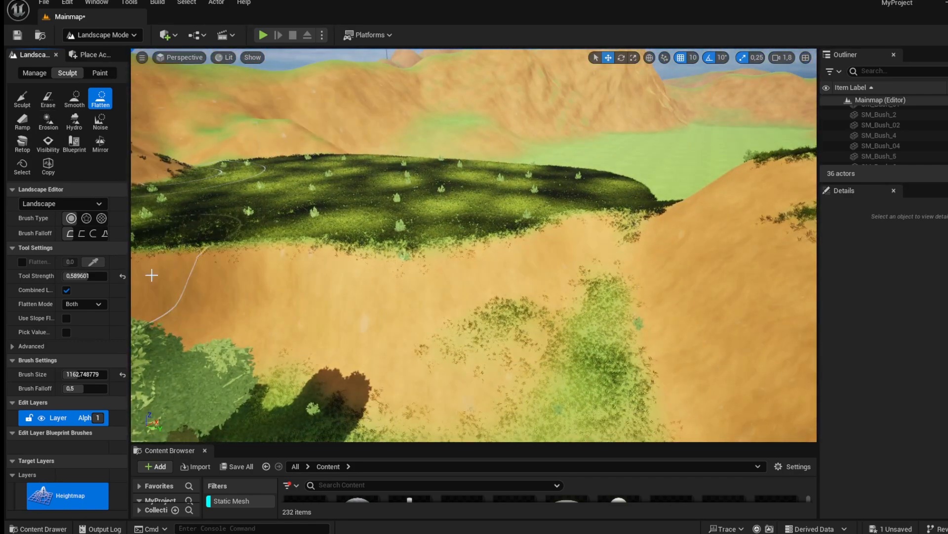
Build a ramp with the Ramp tool, width 2000 and side falloff 0.4, from the lower grass up the slope.
click(22, 121)
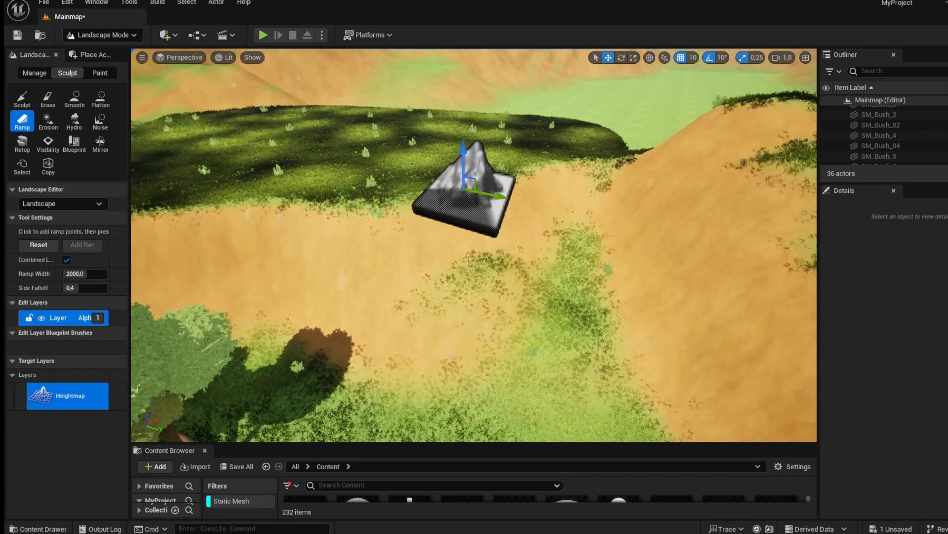
right_drag(465, 190, 467, 218)
key(s)
click(476, 386)
key(a)
right_drag(426, 285, 593, 287)
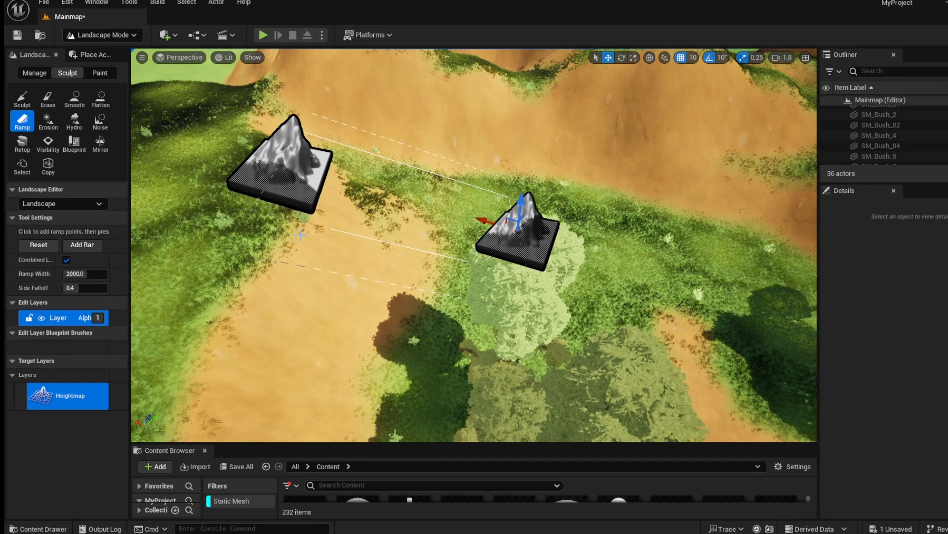
click(44, 124)
click(32, 126)
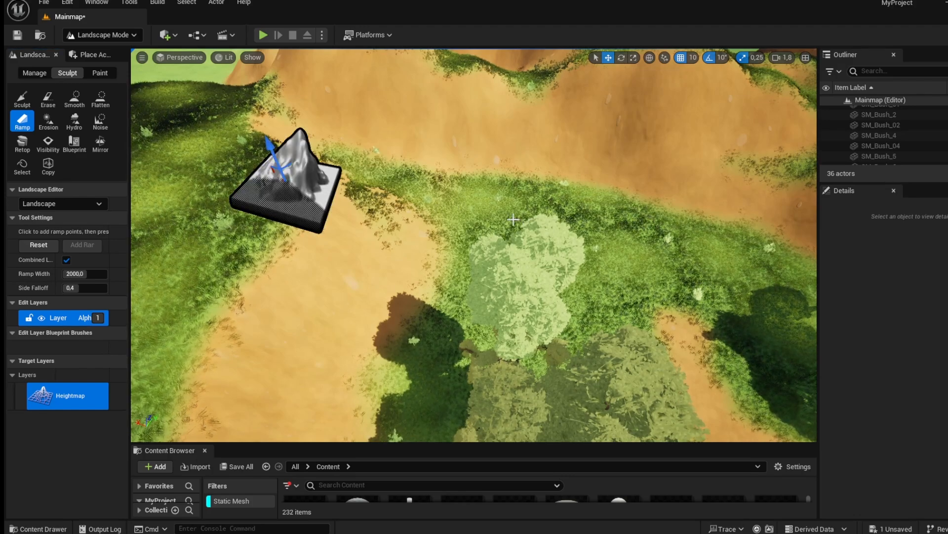
mouse_move(474, 245)
right_down()
mouse_move(430, 242)
mouse_move(385, 218)
mouse_move(368, 158)
mouse_move(331, 193)
right_up()
key(w)
drag(623, 230, 595, 222)
key(s)
right_drag(596, 222, 637, 213)
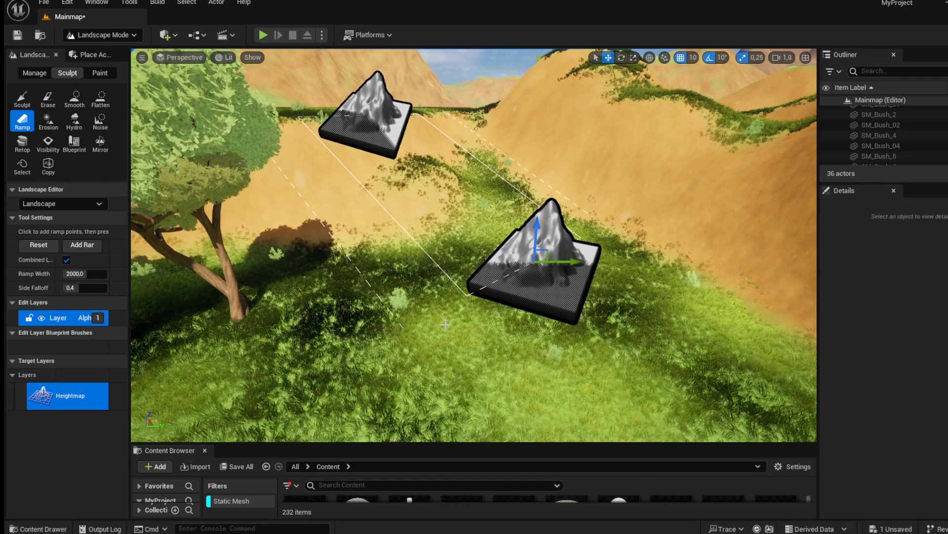
key(d)
right_drag(593, 241, 557, 241)
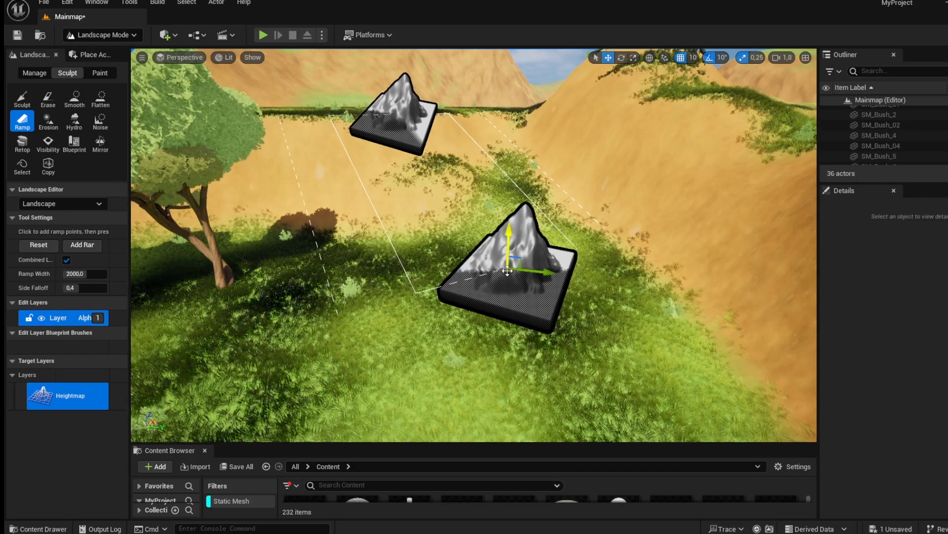
key(Return)
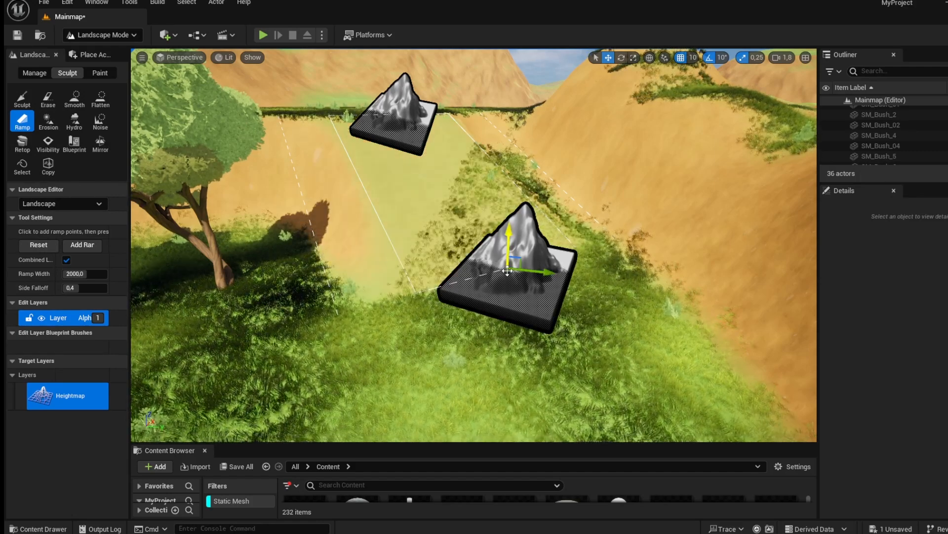
right_drag(495, 253, 487, 261)
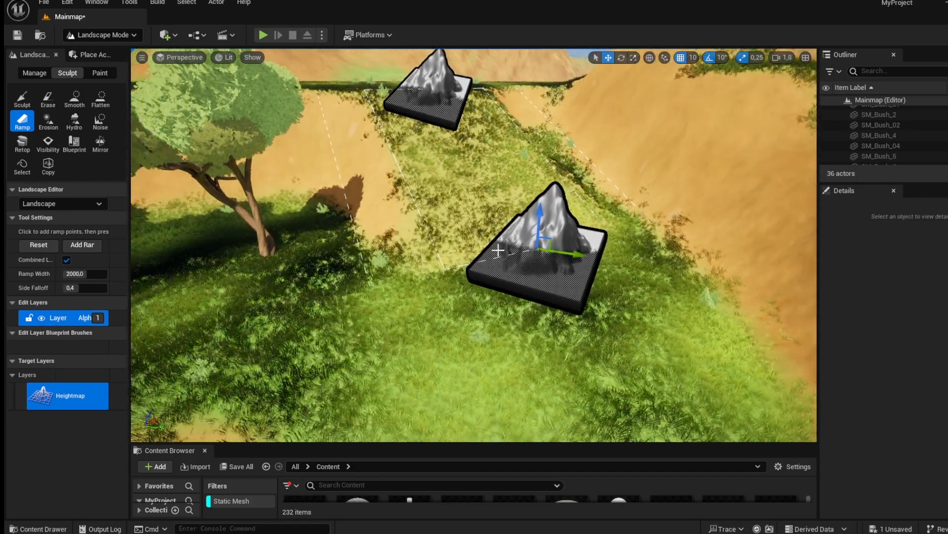
Set the Sculpt brush size to about 488 and sculpt along the ramp's sides.
click(22, 98)
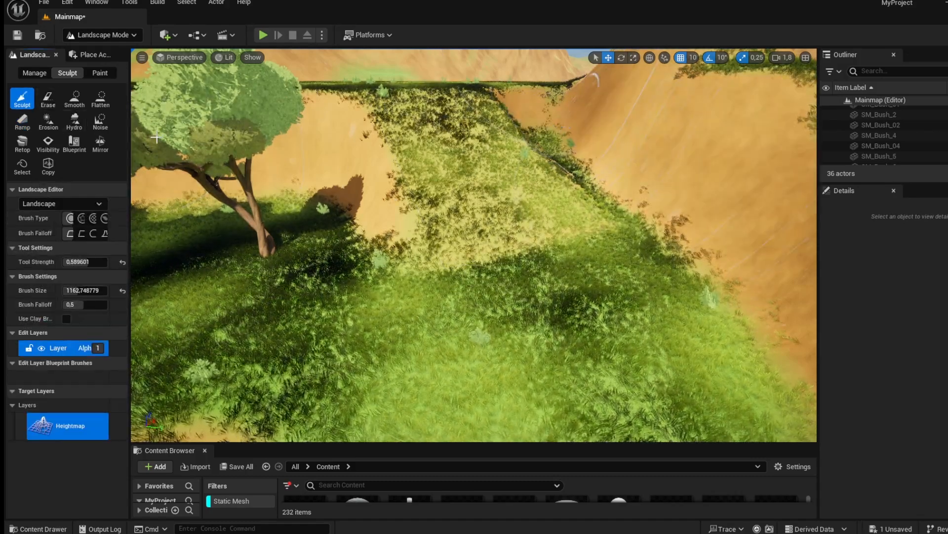
drag(101, 291, 67, 291)
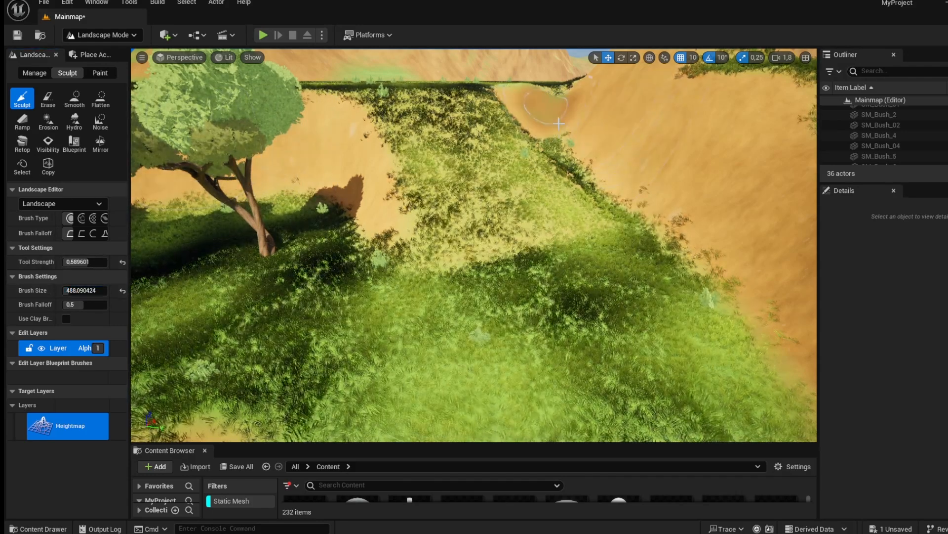
drag(570, 163, 654, 242)
mouse_move(341, 151)
mouse_down()
mouse_move(365, 245)
mouse_move(331, 296)
mouse_move(192, 258)
mouse_move(435, 297)
mouse_move(672, 297)
mouse_up()
mouse_move(678, 176)
mouse_down()
mouse_move(596, 184)
mouse_move(562, 122)
mouse_up()
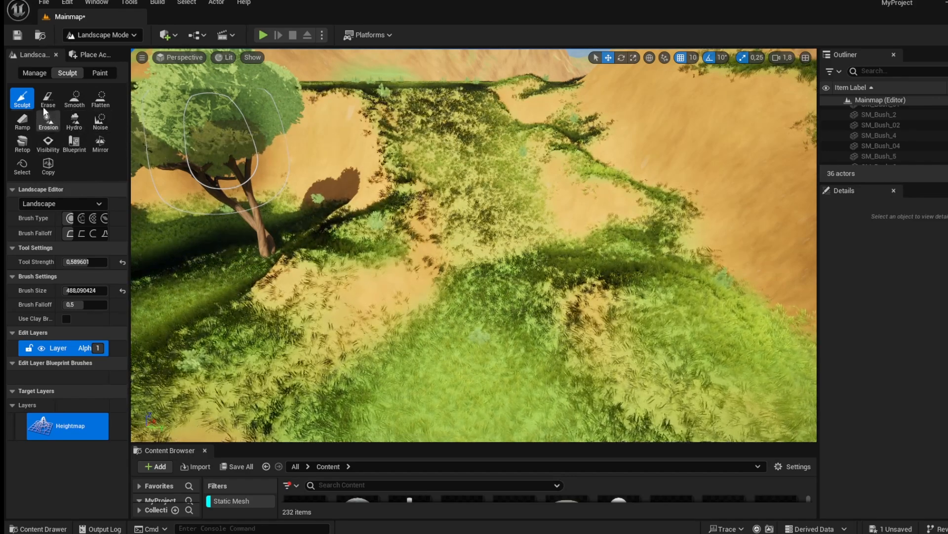
Smooth the ramp slope with the Smooth tool, then roughen it with the Erosion tool.
click(75, 99)
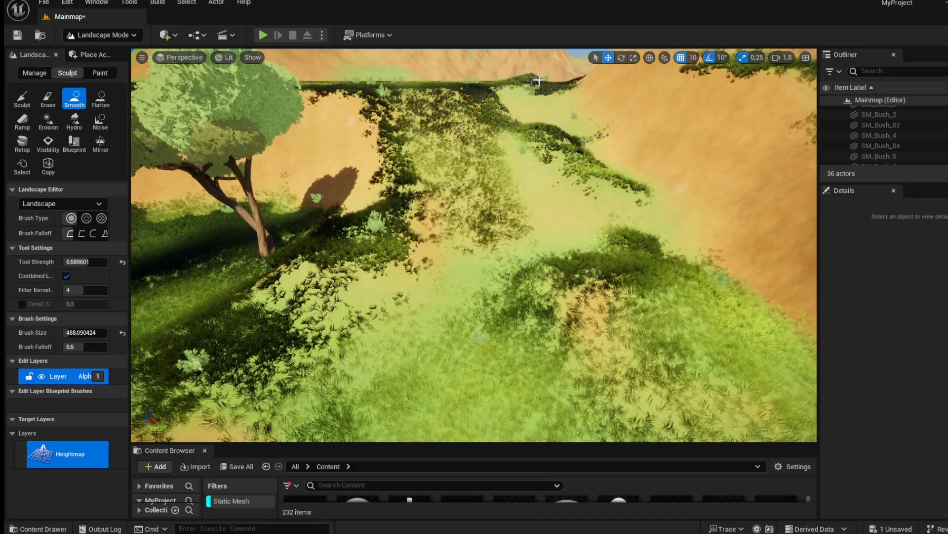
mouse_move(563, 311)
mouse_down()
mouse_move(660, 345)
mouse_move(588, 210)
mouse_move(548, 311)
mouse_move(254, 240)
mouse_up()
click(49, 120)
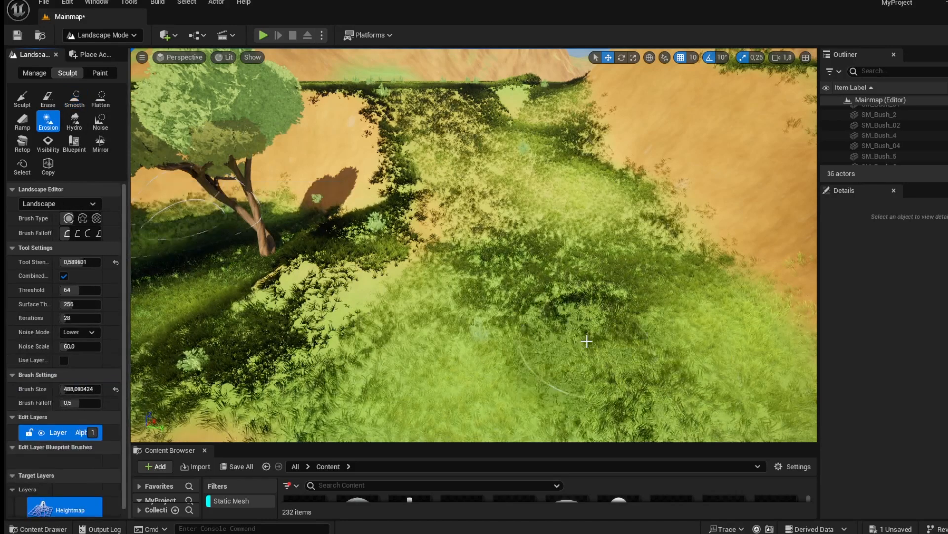
right_drag(582, 339, 629, 190)
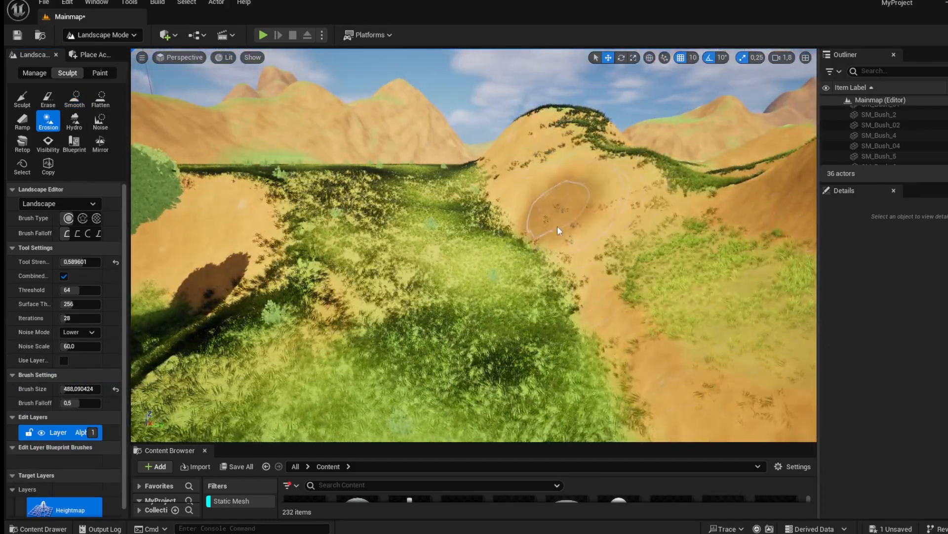
Apply Erosion strokes along the dirt cliffs below the grassy plateau.
mouse_move(225, 240)
mouse_down()
mouse_move(238, 247)
mouse_move(198, 314)
mouse_move(143, 264)
mouse_up()
mouse_move(143, 264)
right_down()
mouse_move(295, 59)
mouse_move(356, 67)
mouse_move(341, 65)
mouse_move(407, 50)
mouse_move(336, 50)
mouse_move(247, 114)
mouse_move(149, 66)
mouse_move(136, 82)
mouse_move(182, 74)
right_up()
key(w)
key(s)
key(w)
key(s)
key(s)
key(w)
mouse_move(298, 309)
mouse_down()
mouse_move(273, 333)
mouse_move(252, 326)
mouse_move(572, 312)
mouse_up()
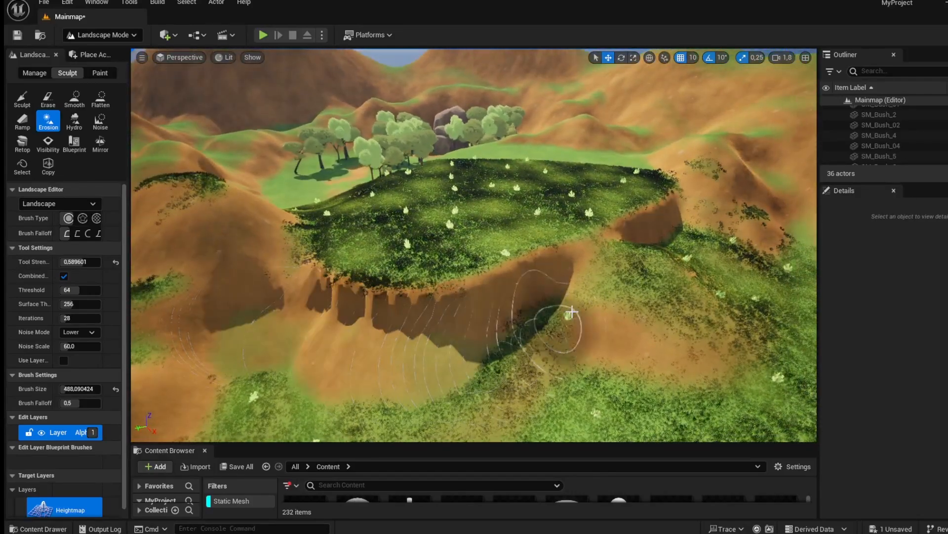
mouse_move(597, 275)
mouse_down()
mouse_move(275, 339)
mouse_move(265, 297)
mouse_move(602, 277)
mouse_move(693, 211)
mouse_up()
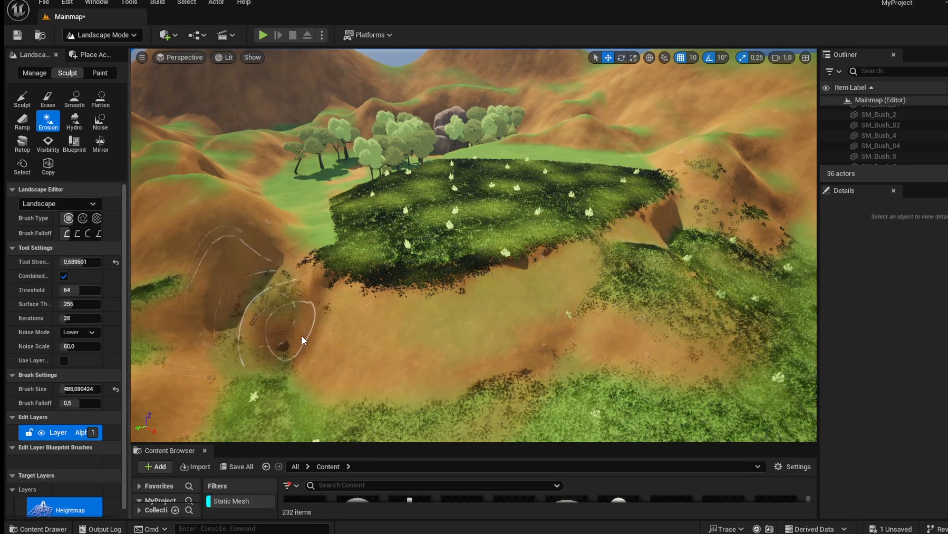
right_drag(241, 275, 133, 105)
Flatten the ground in front of the grassy plateau with the Flatten tool.
click(100, 99)
mouse_move(368, 326)
mouse_down()
mouse_move(370, 286)
mouse_move(341, 262)
mouse_move(557, 298)
mouse_move(754, 253)
mouse_up()
drag(666, 279, 480, 308)
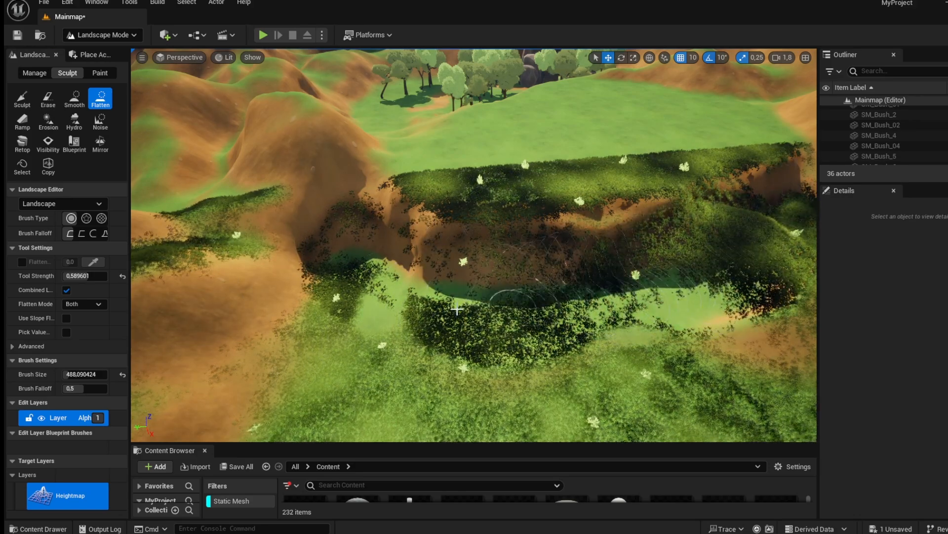
right_drag(334, 257, 568, 208)
Switch to Selection mode and delete a small plant on the grassy slope.
click(125, 37)
click(126, 51)
right_drag(306, 163, 259, 168)
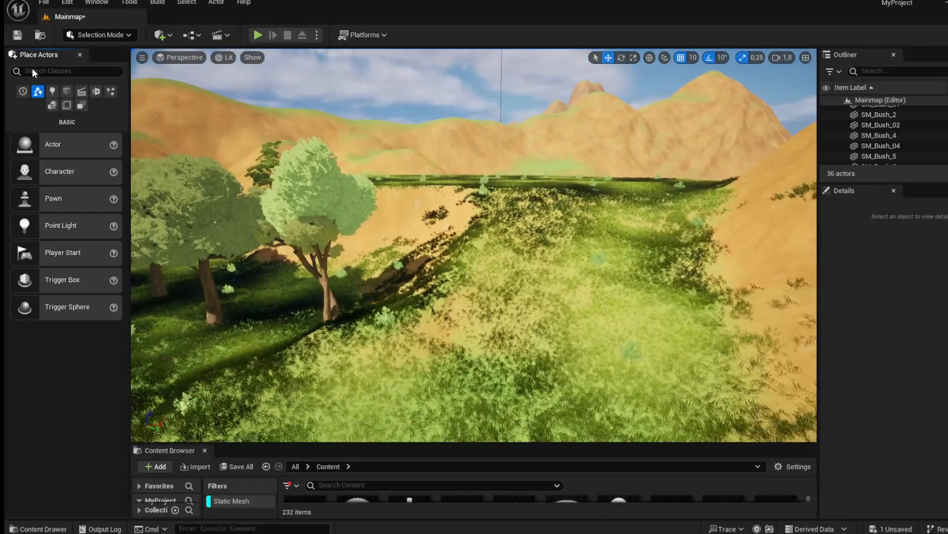
click(52, 91)
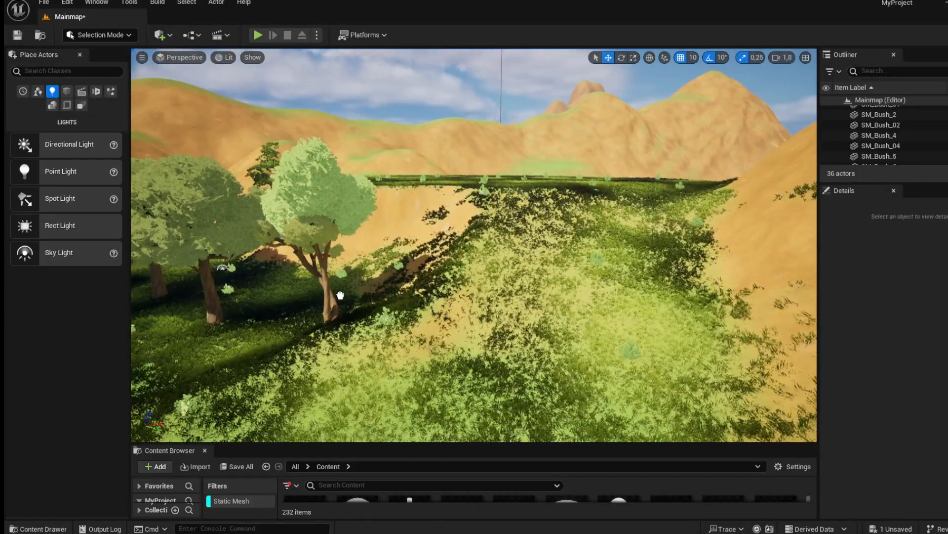
drag(468, 317, 468, 316)
key(Delete)
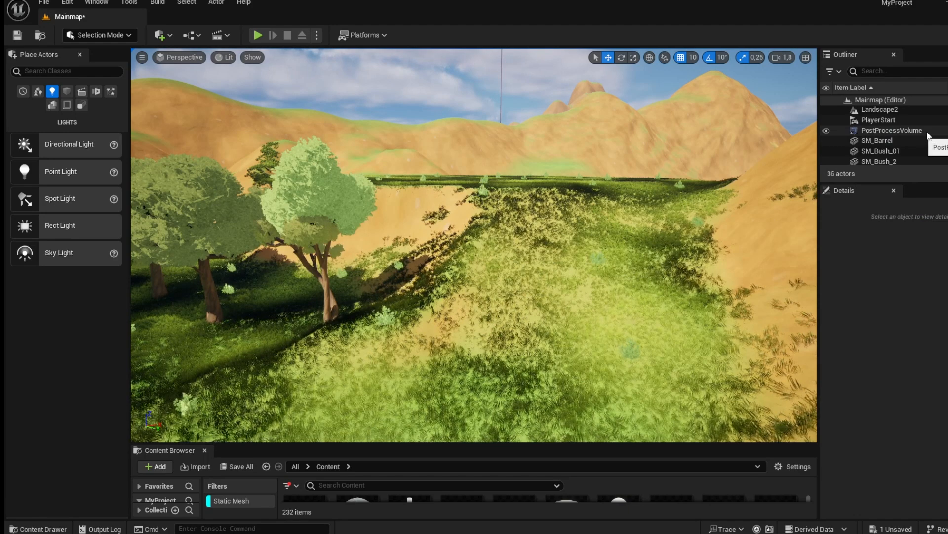
Select the DirectionalLight and then SkyLight2 in the Outliner to inspect their light settings.
scroll(922, 135, down, 4)
scroll(893, 111, up, 5)
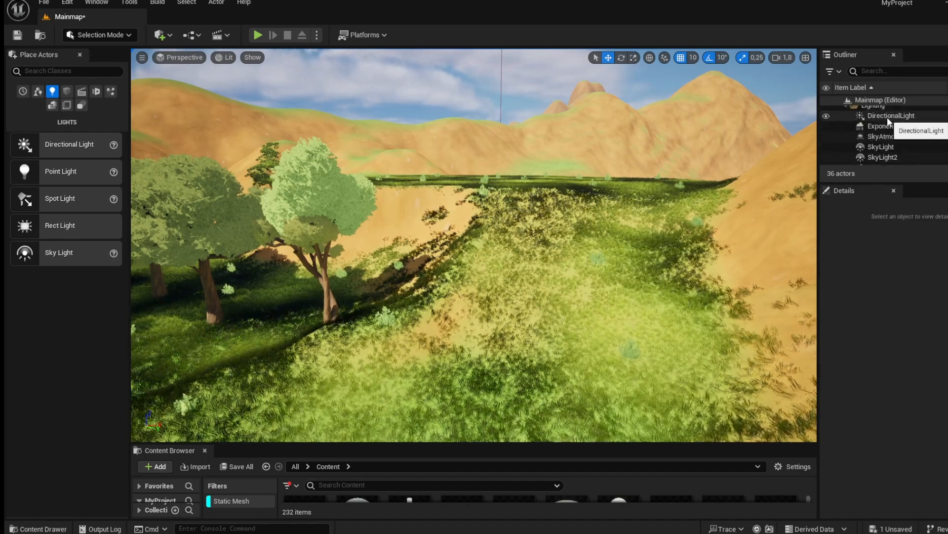
click(892, 121)
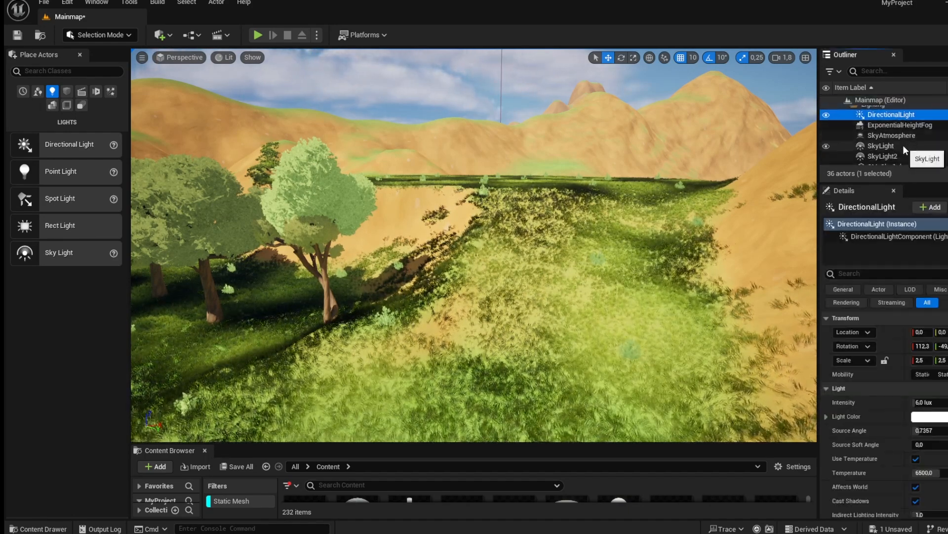
scroll(903, 145, down, 1)
scroll(903, 144, down, 1)
click(905, 132)
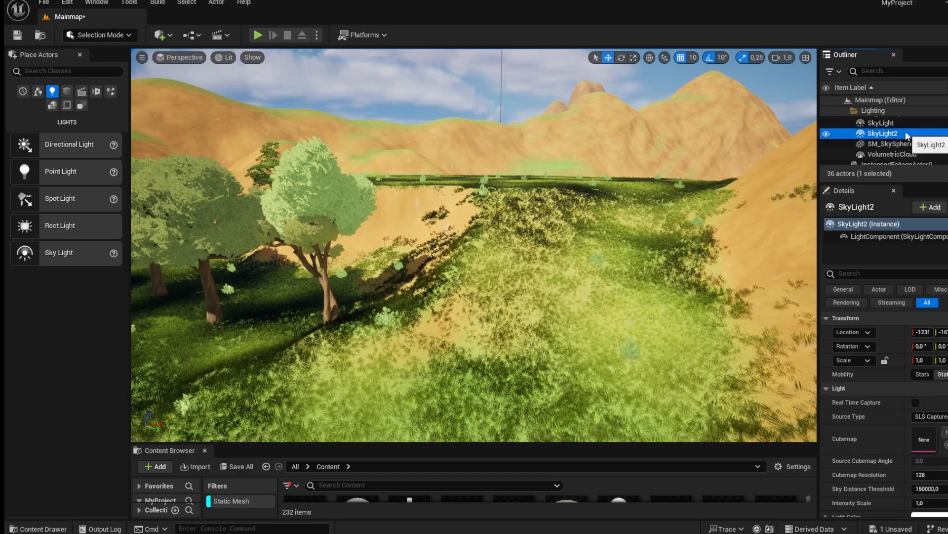
Delete both SkyLight2 and SkyLight from the level's lighting.
key(Delete)
click(906, 123)
key(Delete)
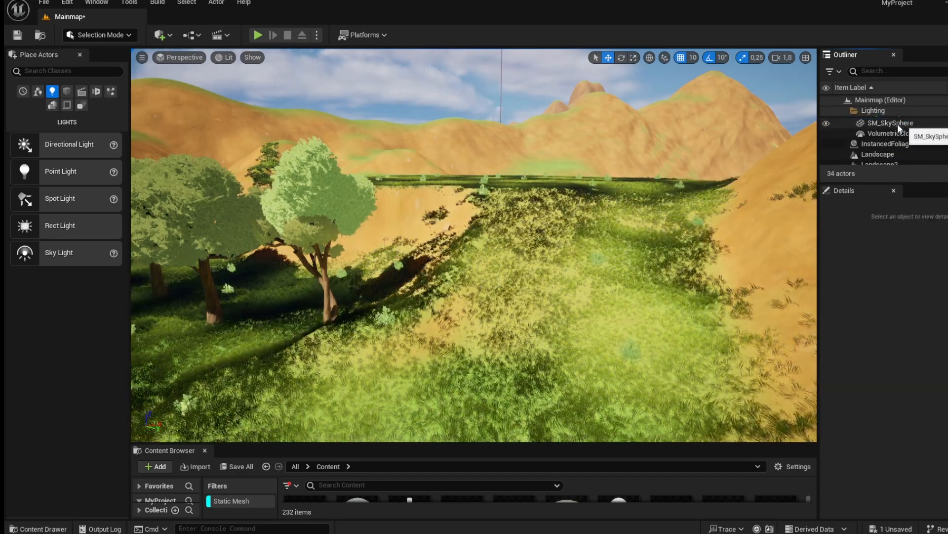
Place a new Sky Light into the level on the grassy slope.
drag(51, 251, 590, 313)
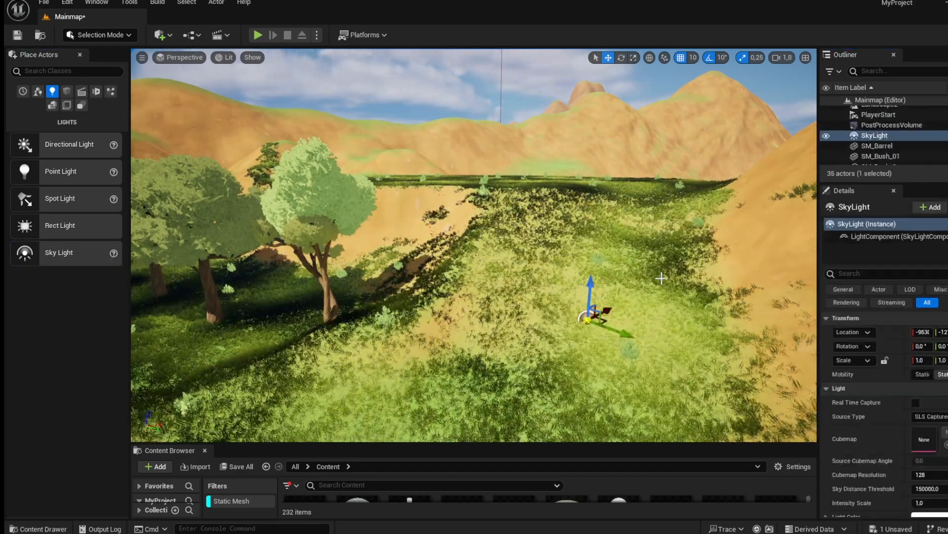
scroll(871, 120, up, 2)
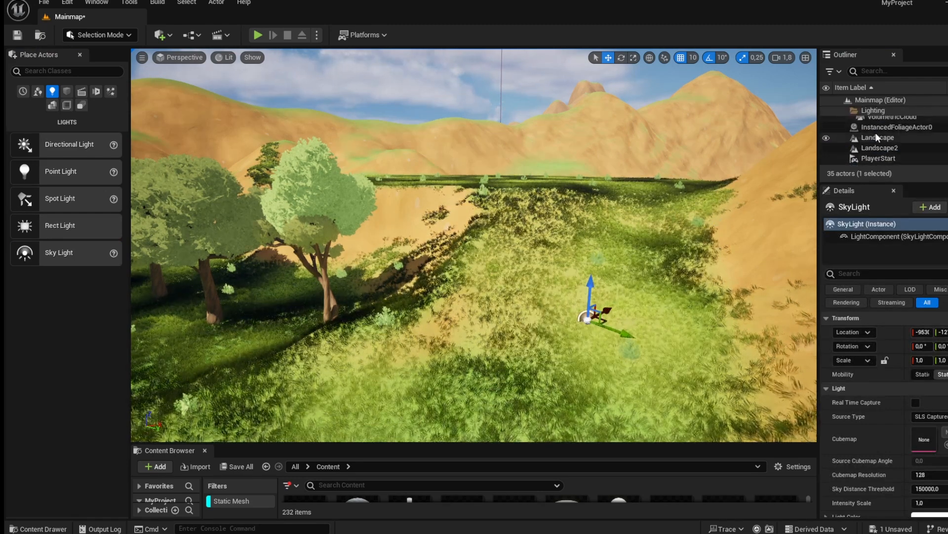
scroll(876, 129, down, 3)
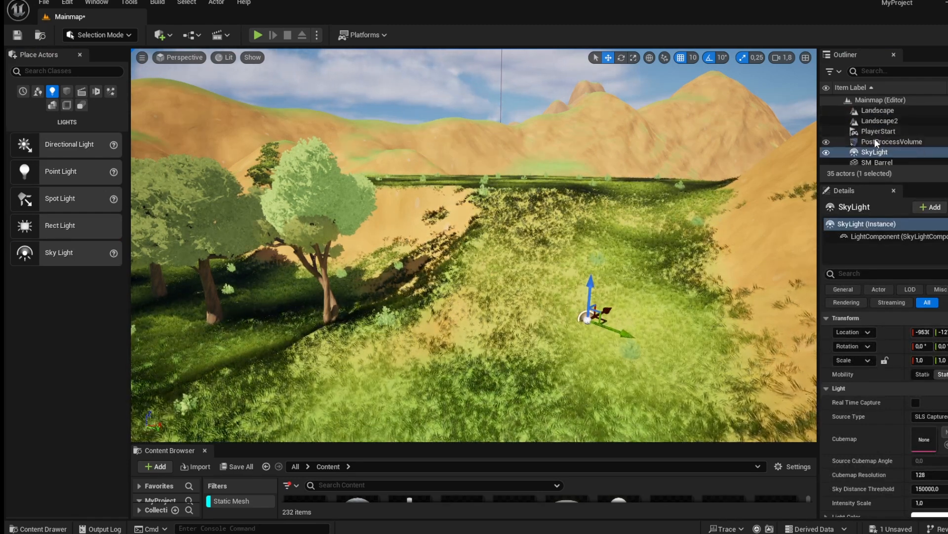
scroll(875, 147, up, 4)
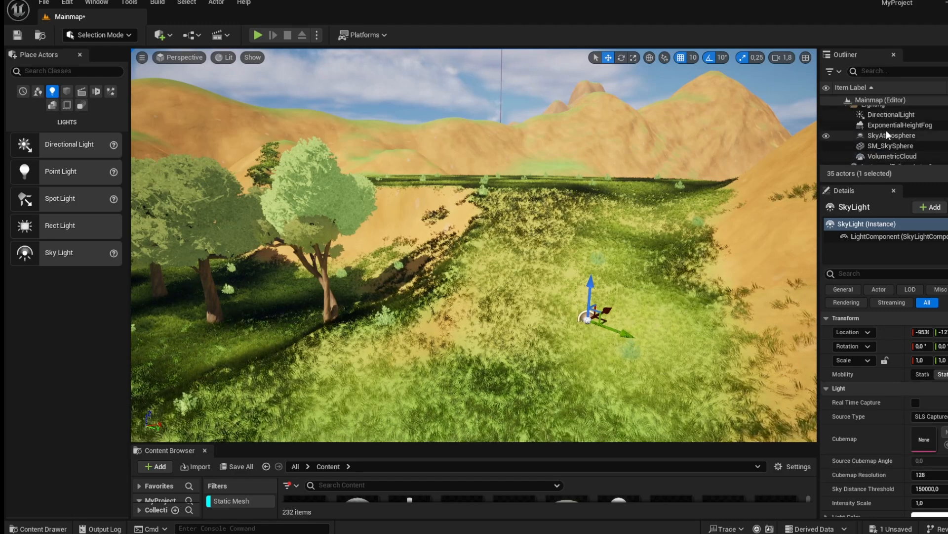
Set the DirectionalLight's intensity to 4 lux.
click(883, 114)
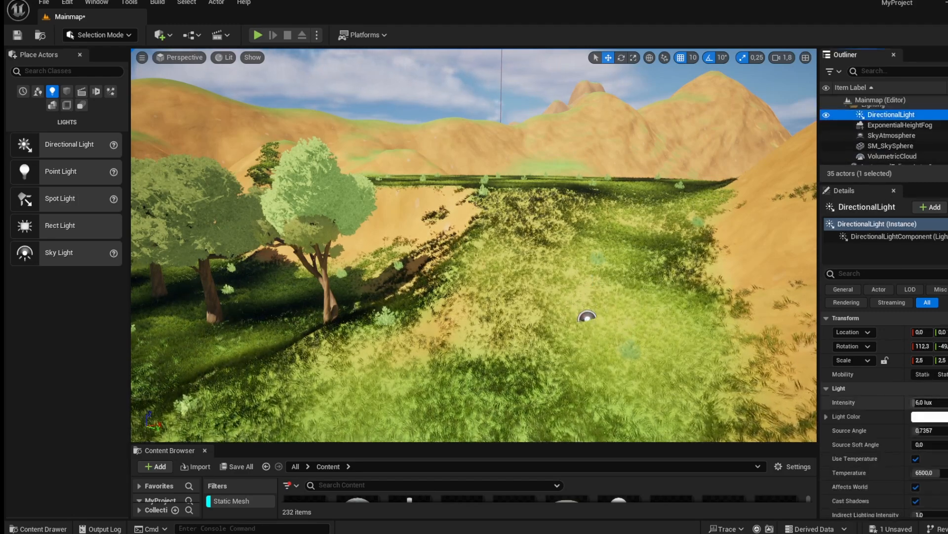
text(3)
key(Return)
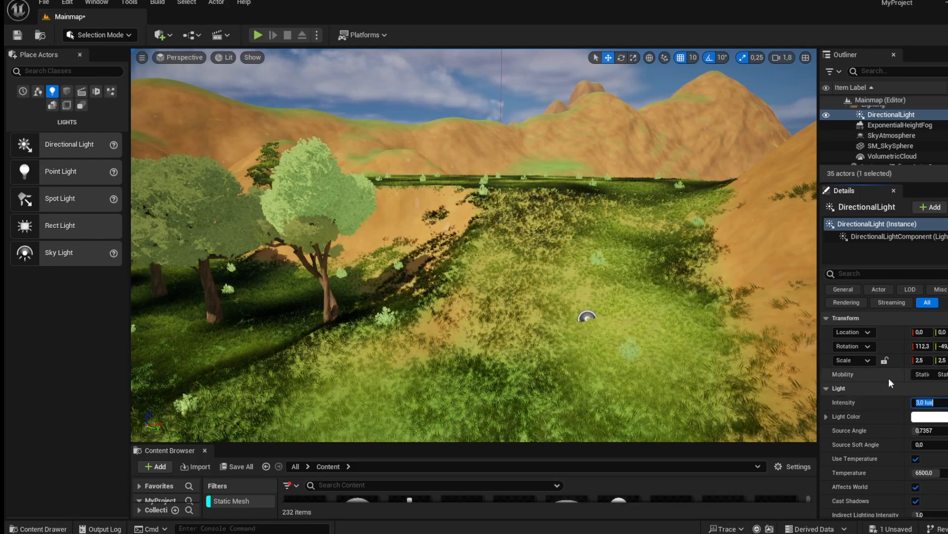
text(4)
key(Return)
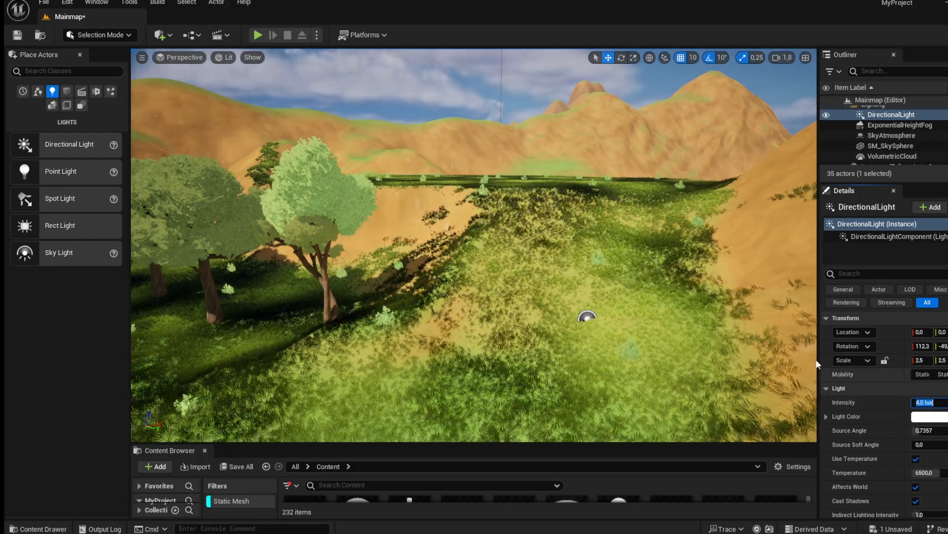
Search the actor list for fog and place an Exponential Height Fog in the level.
right_drag(652, 297, 652, 315)
key(d)
key(d)
key(a)
key(w)
right_drag(475, 245, 514, 198)
key(s)
key(a)
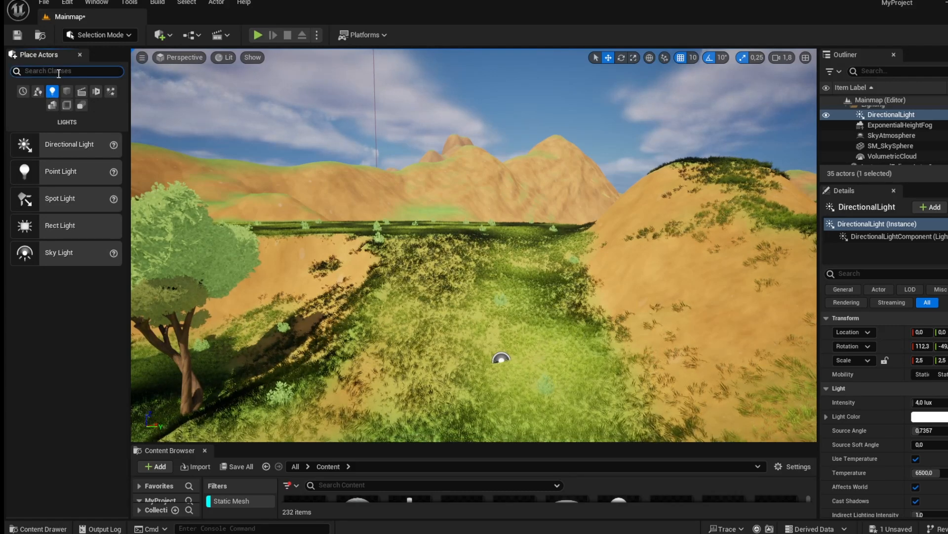
click(23, 91)
click(46, 71)
text(at)
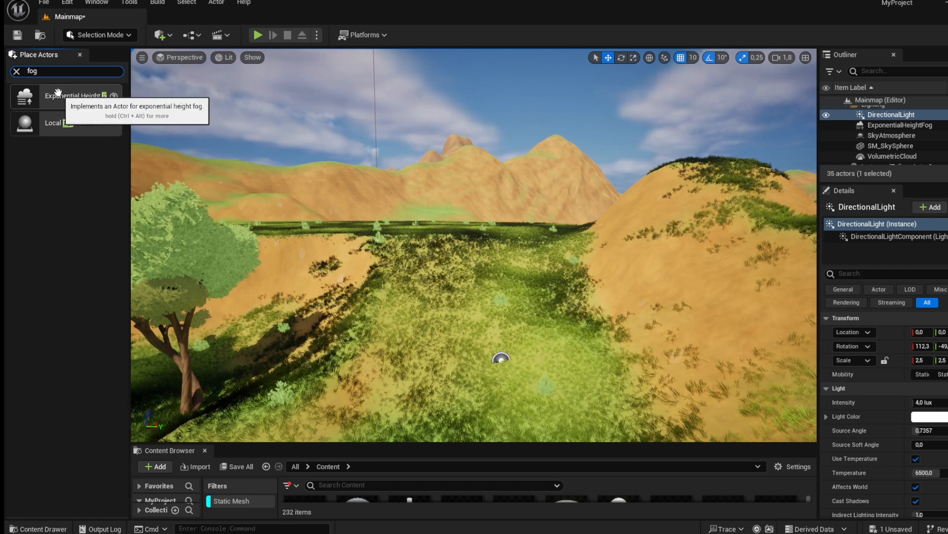
drag(58, 92, 161, 115)
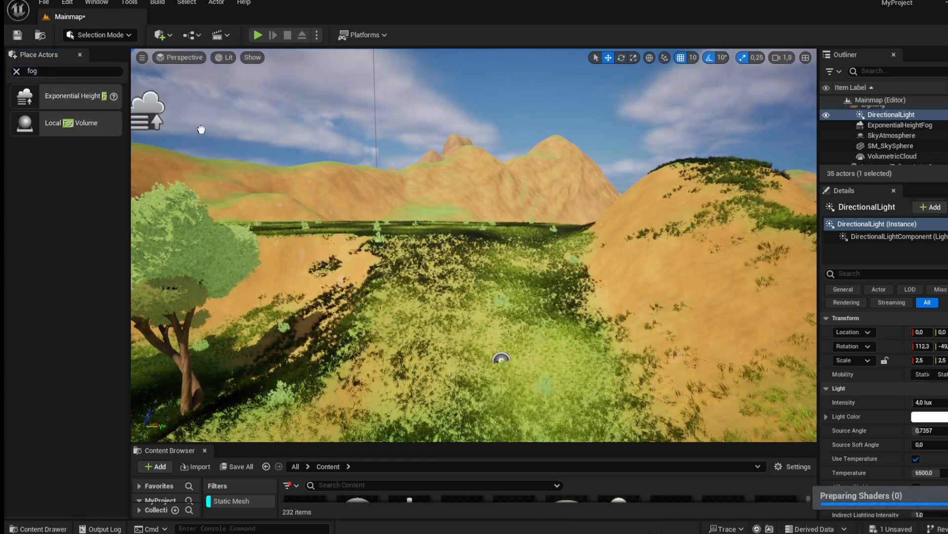
drag(451, 256, 461, 276)
key(f)
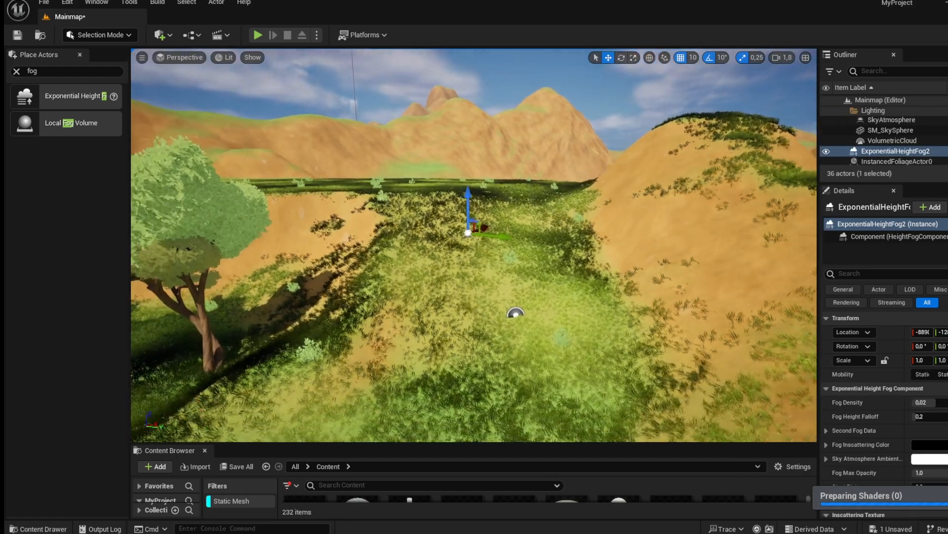
Delete the newly placed ExponentialHeightFog2 actor.
scroll(897, 144, down, 4)
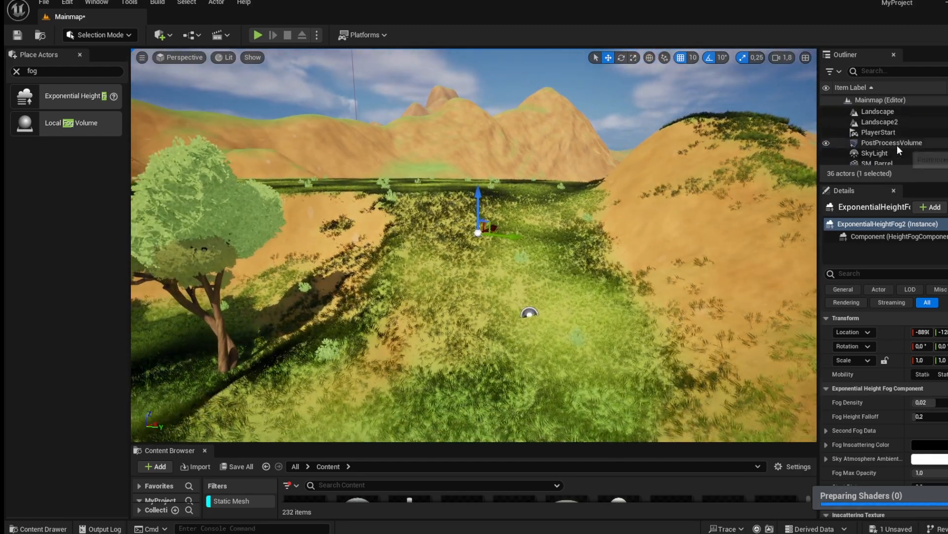
scroll(897, 145, up, 4)
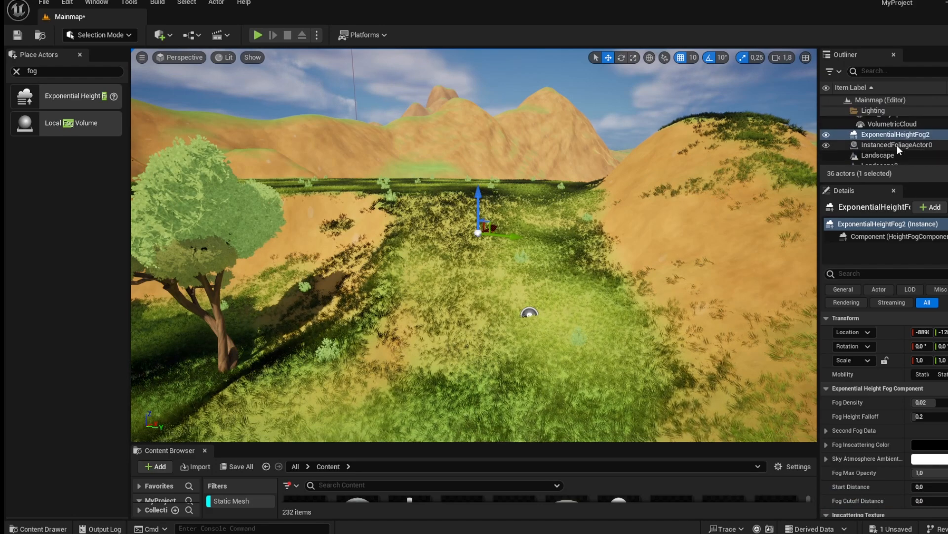
scroll(897, 145, up, 1)
key(Delete)
click(916, 128)
key(Delete)
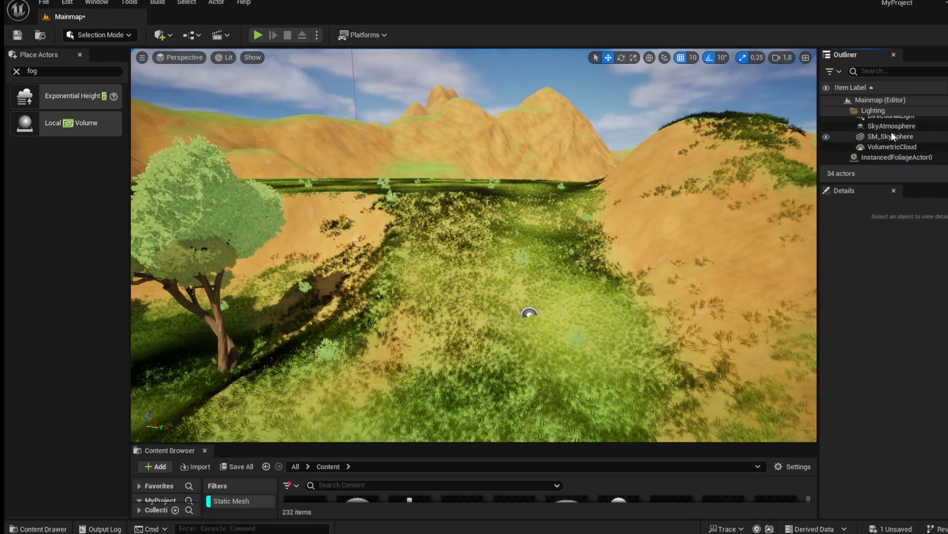
key(ctrl+z)
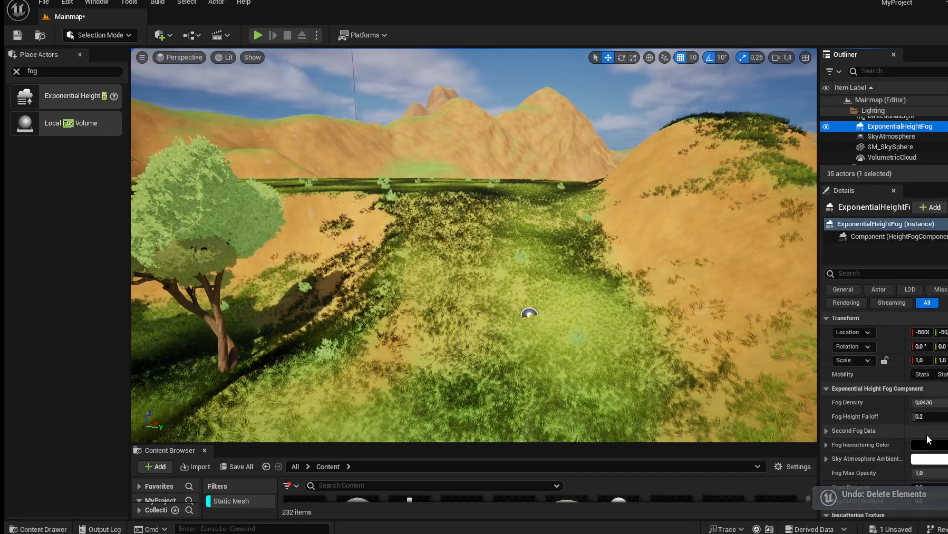
Expand Second Fog Data and set the ExponentialHeightFog's fog density to 0.5.
click(825, 431)
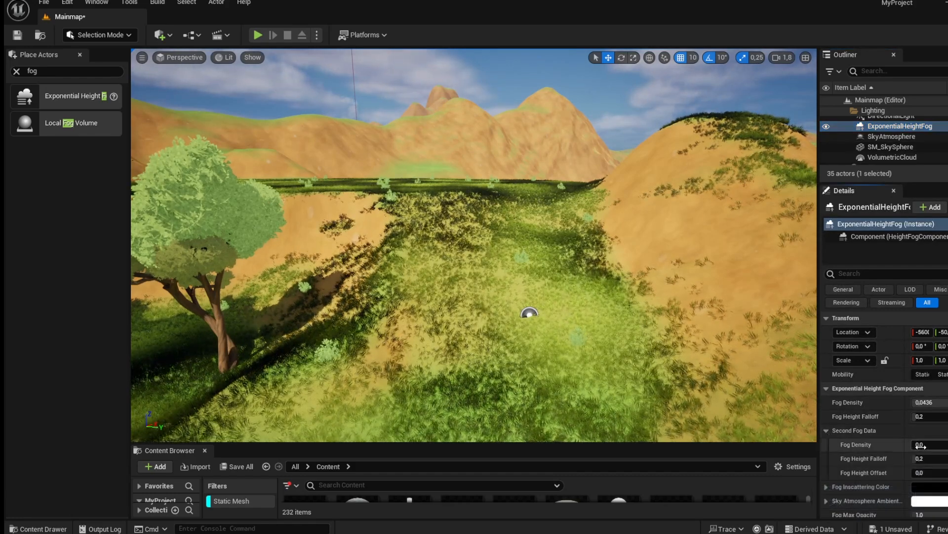
drag(930, 403, 935, 402)
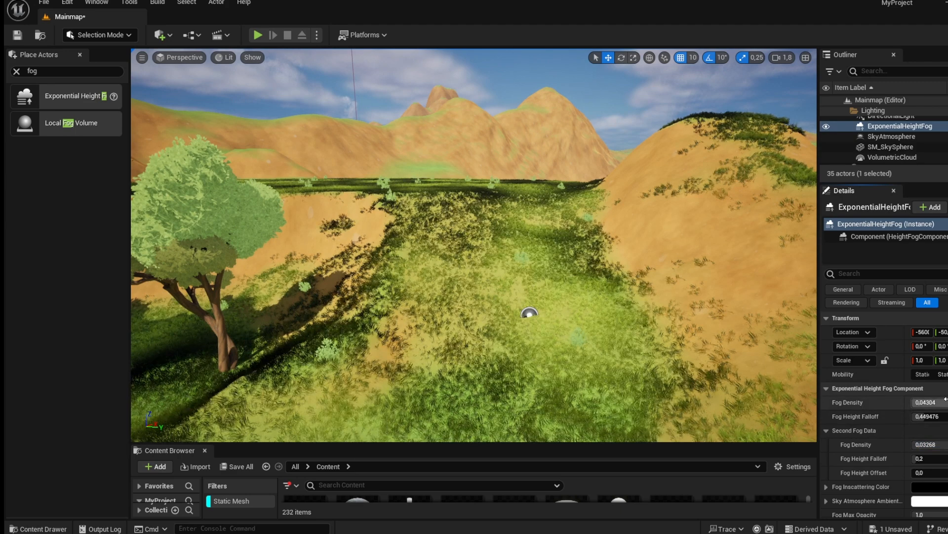
key(Return)
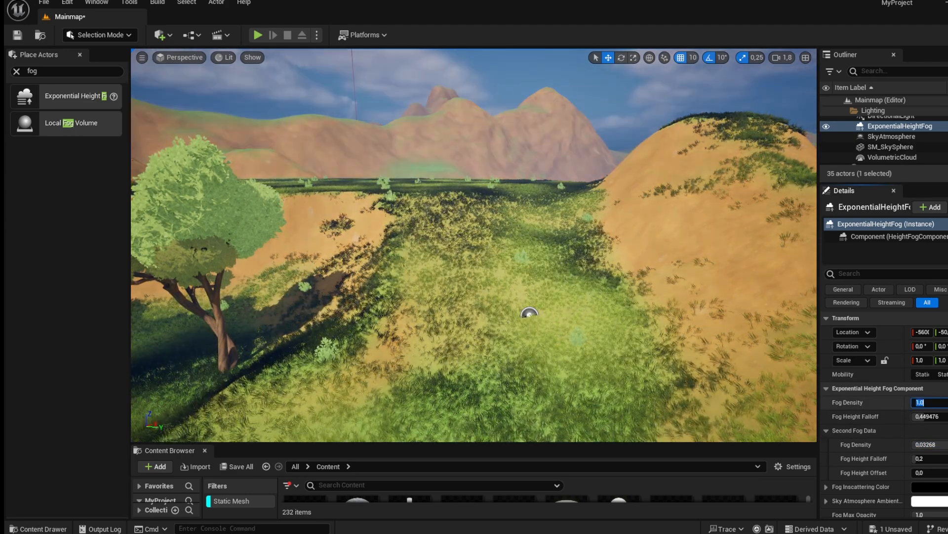
text(2)
key(Return)
text(5)
key(Return)
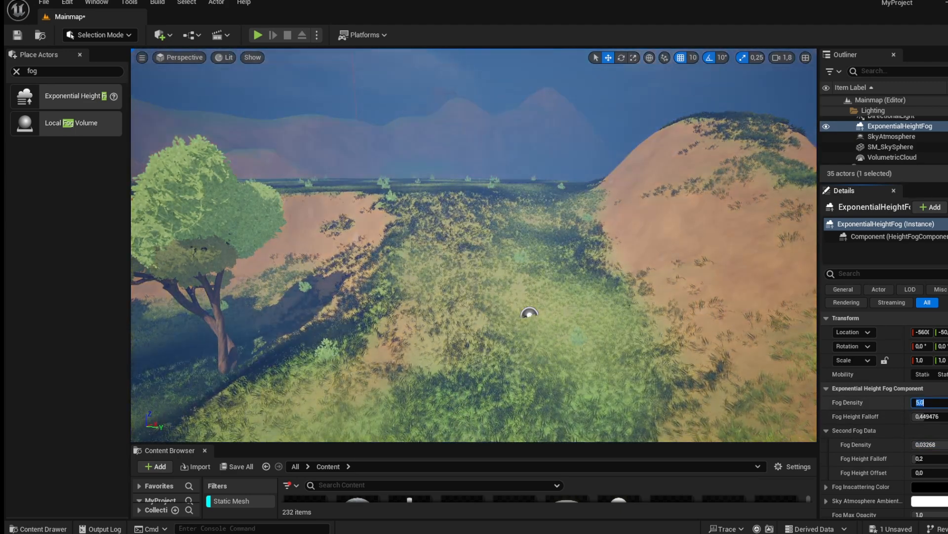
text(0.5)
key(Return)
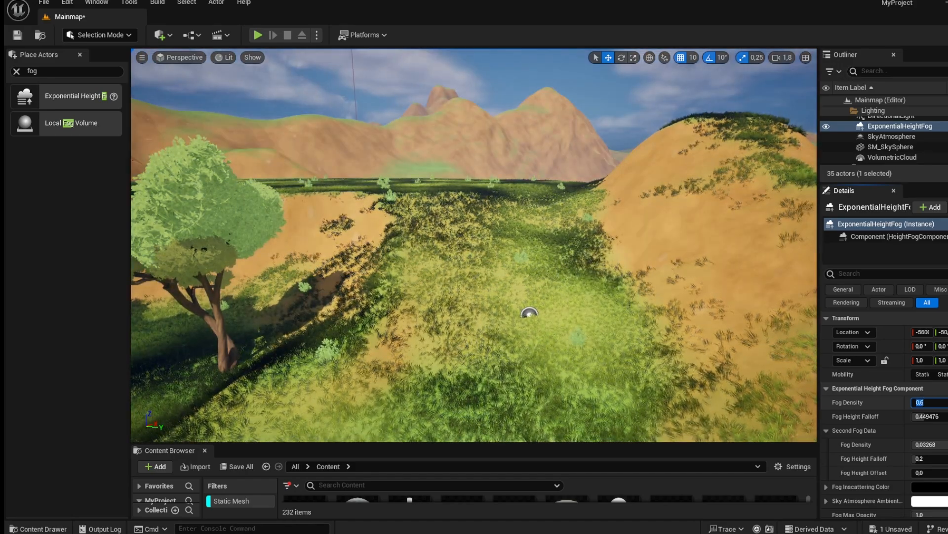
Fly through the viewport to examine the fog across the landscape.
right_drag(685, 306, 474, 295)
key(w)
key(w)
key(w)
key(w)
key(w)
key(w)
key(w)
key(w)
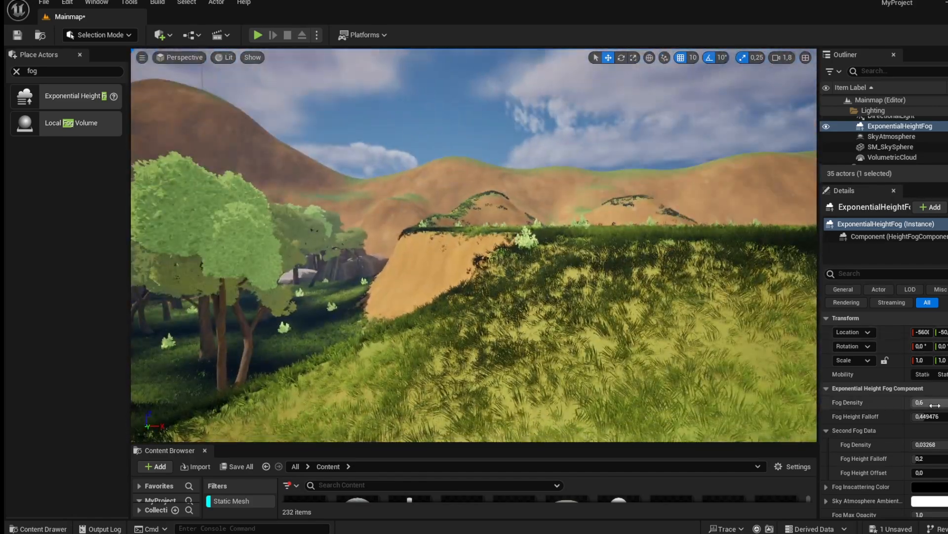
key(w)
right_drag(439, 280, 815, 301)
key(s)
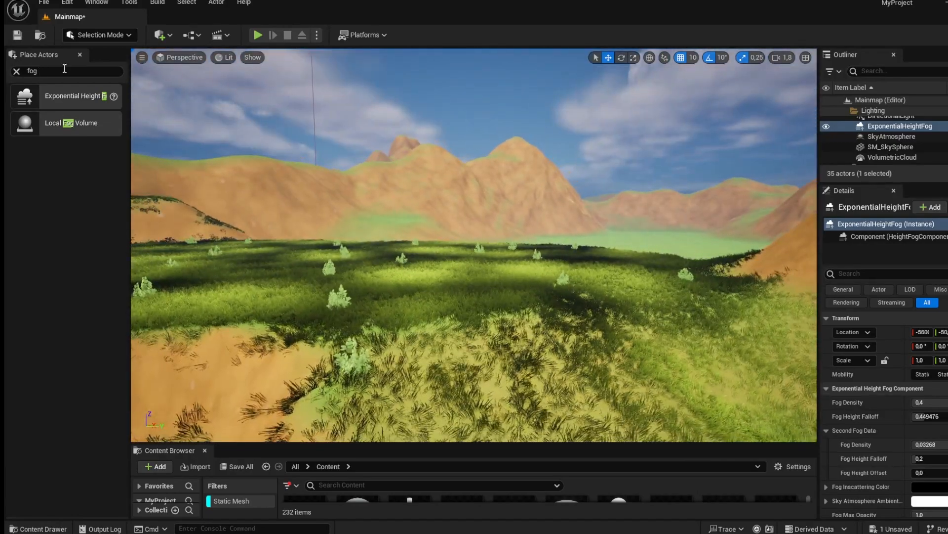
Try deleting the PostProcessVolume found by searching the Outliner for post, then undo the deletion.
click(912, 72)
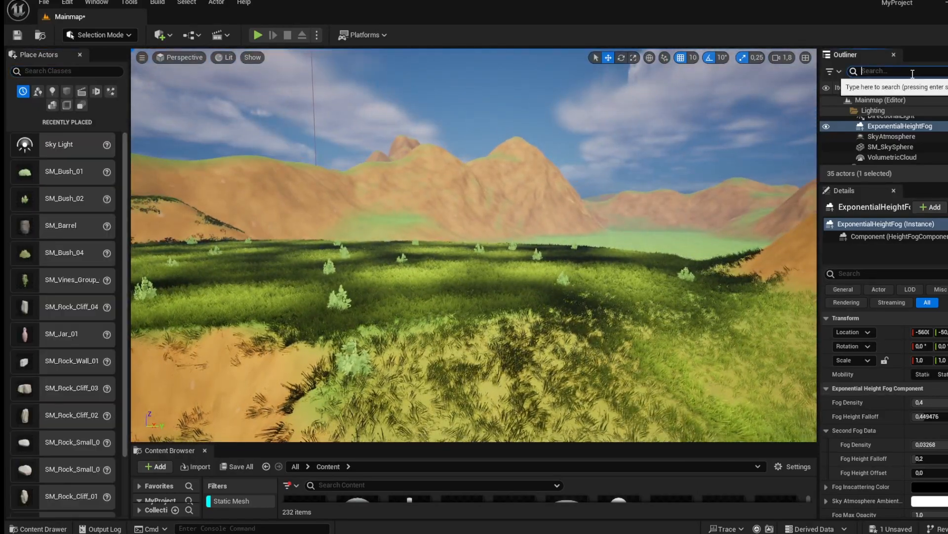
text(post)
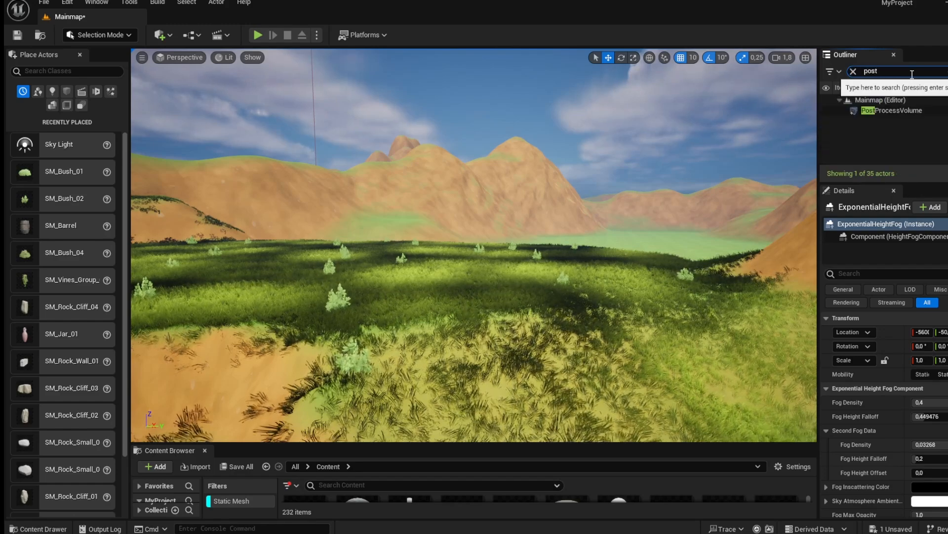
click(906, 110)
key(Delete)
right_drag(561, 204, 514, 209)
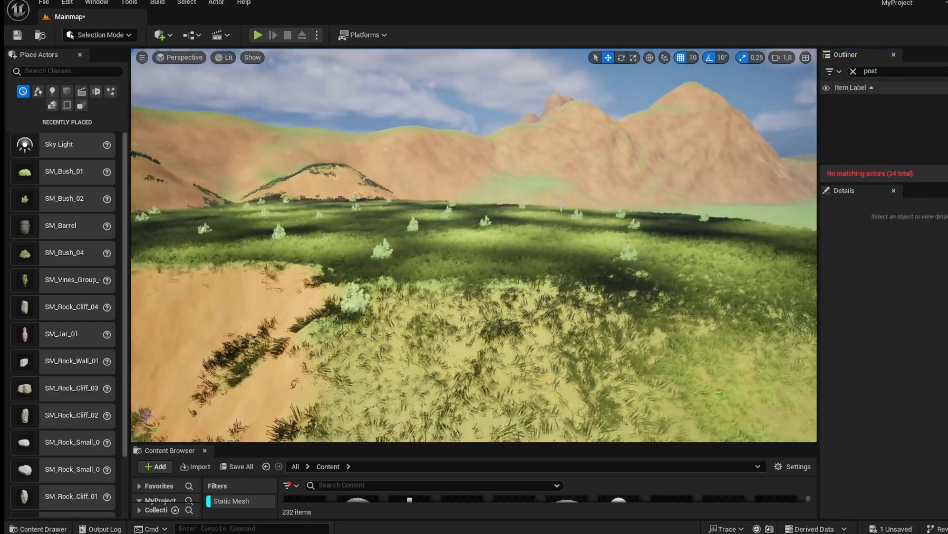
key(ctrl+z)
right_drag(709, 248, 676, 253)
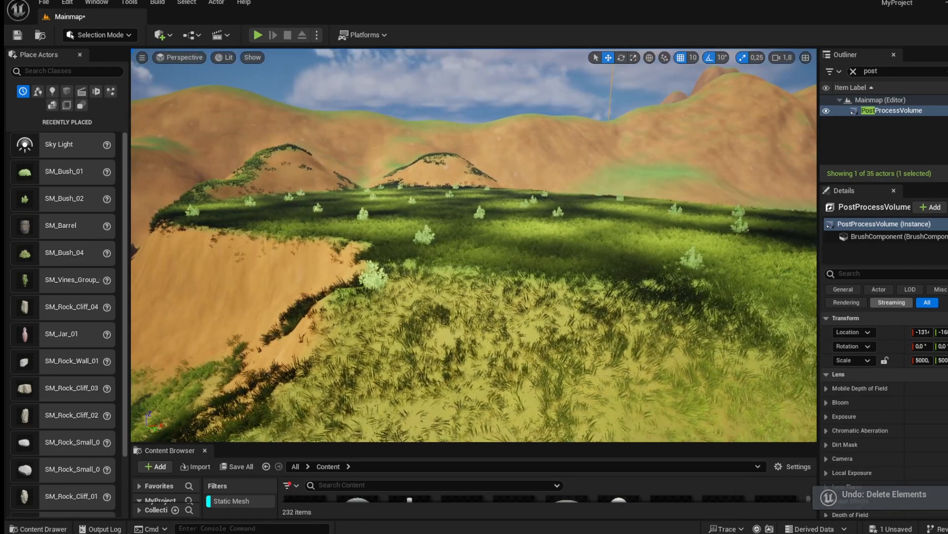
Expand the PostProcessVolume's Bloom settings to review them.
click(826, 403)
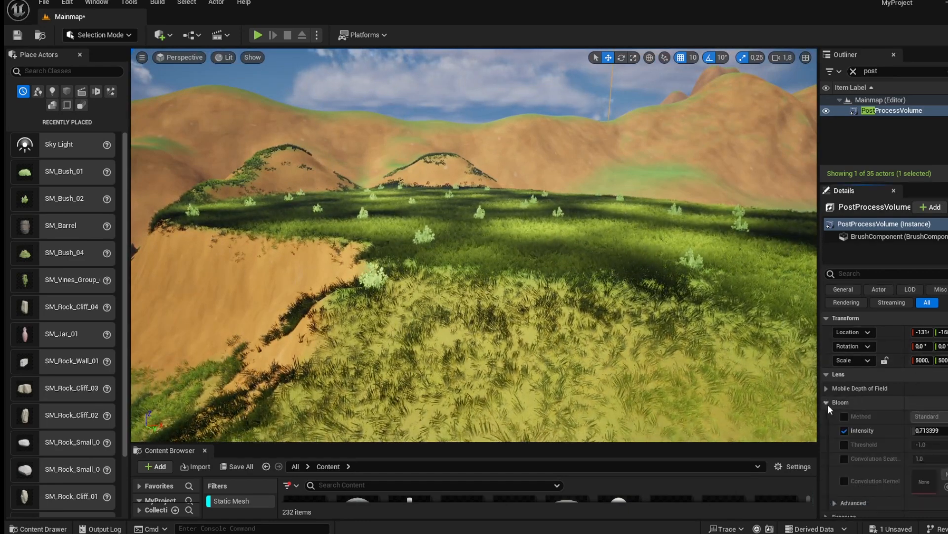
key(d)
right_drag(618, 267, 647, 220)
key(a)
key(a)
key(d)
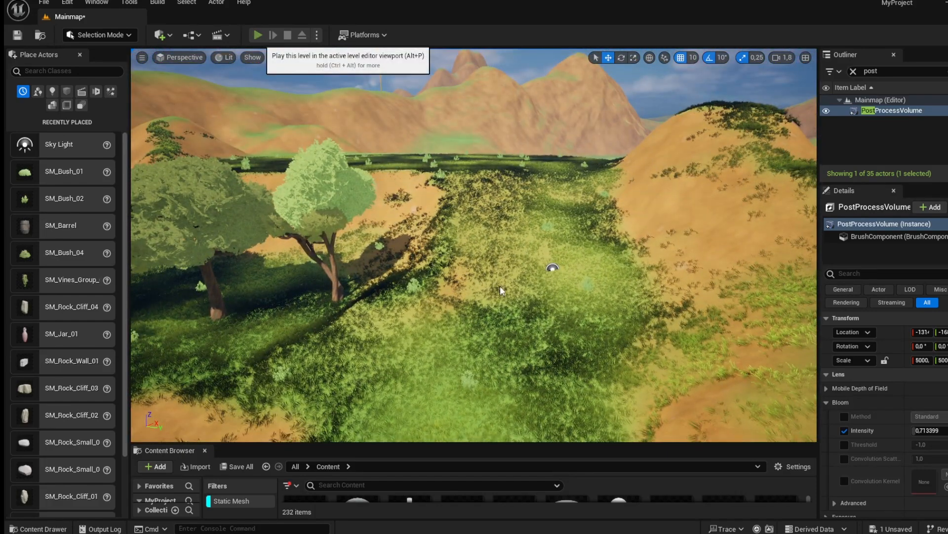
Play the level in the editor and walk the character forward through the scene.
key(alt+p)
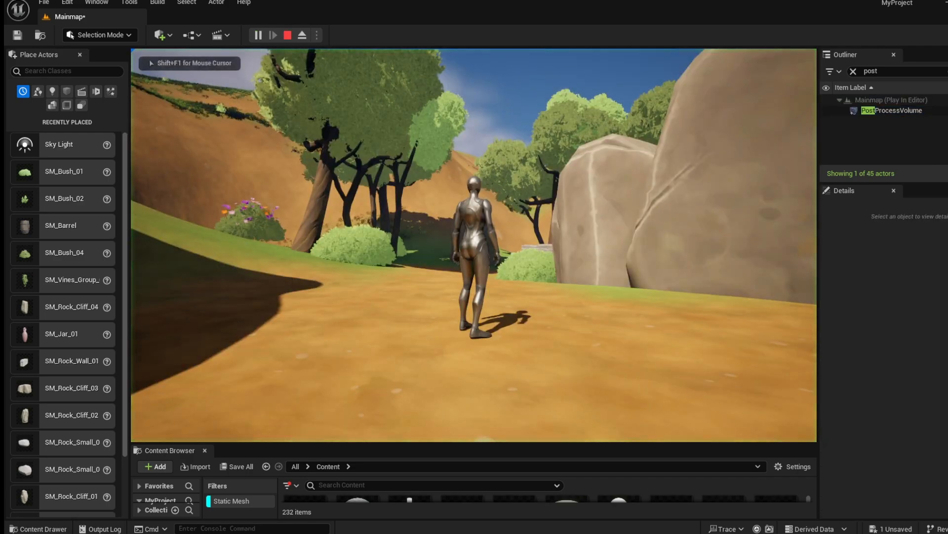
key(w)
key(w)
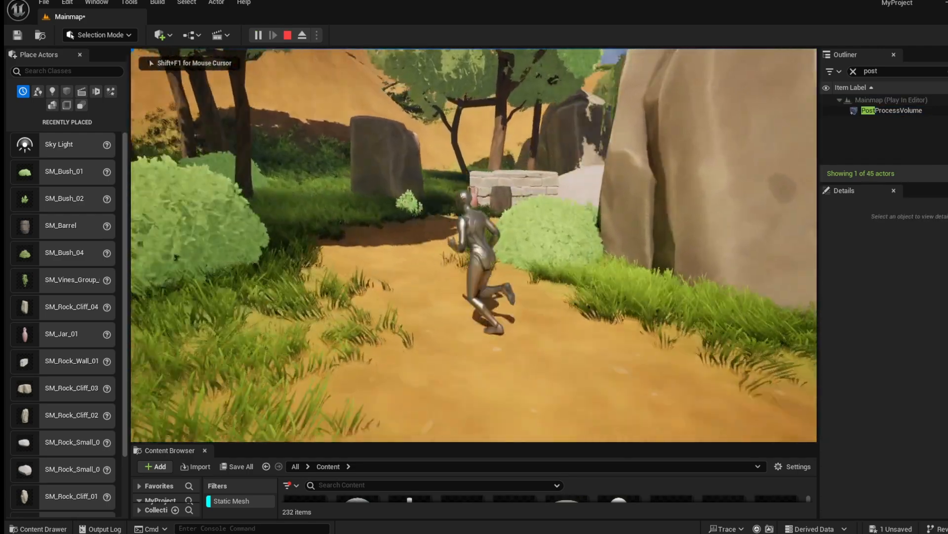
key(w)
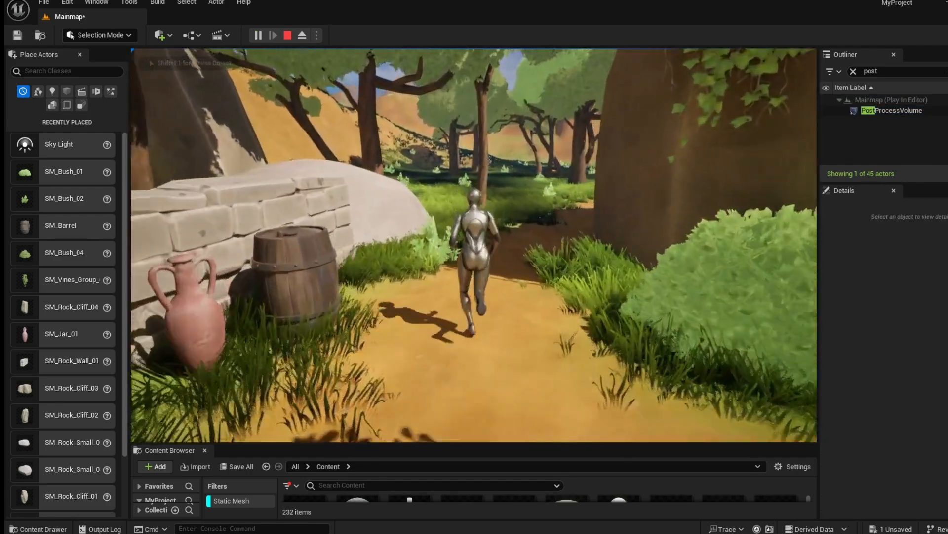
key(w)
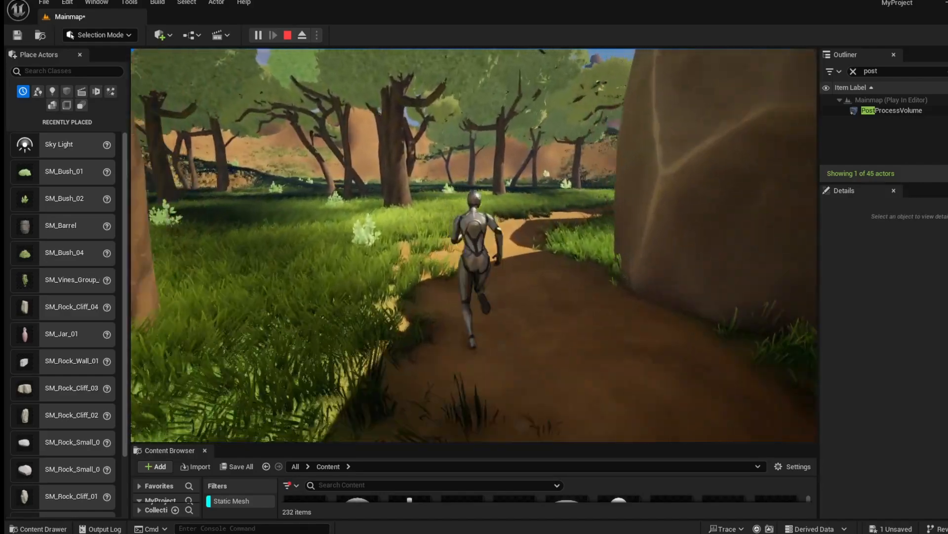
key(w)
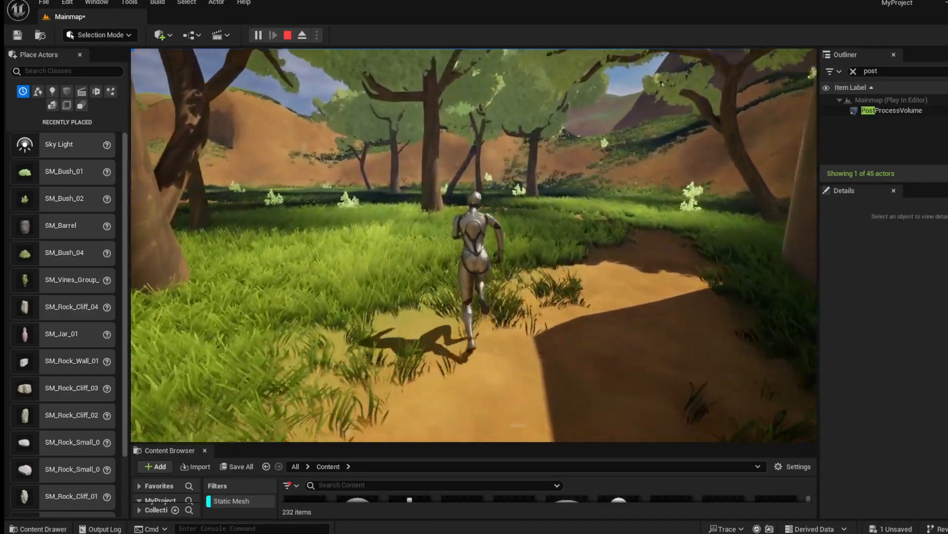
key(w)
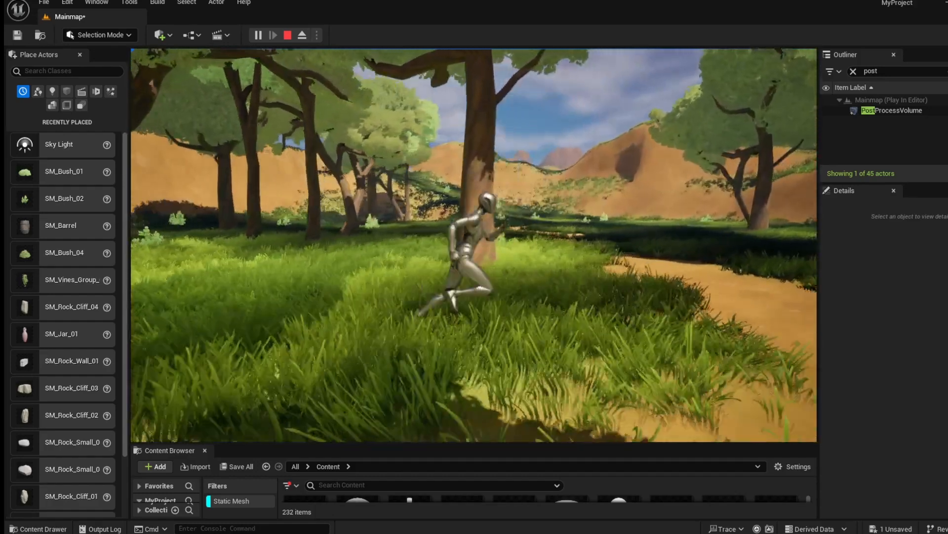
Exit play mode and fly across the landscape to inspect the terrain.
key(Escape)
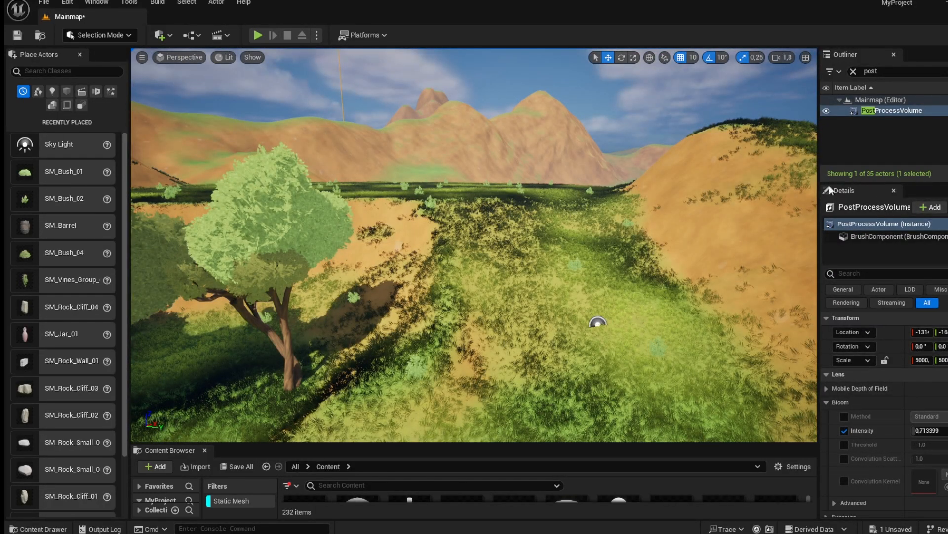
right_drag(474, 247, 412, 221)
key(d)
key(s)
key(w)
key(s)
key(w)
key(s)
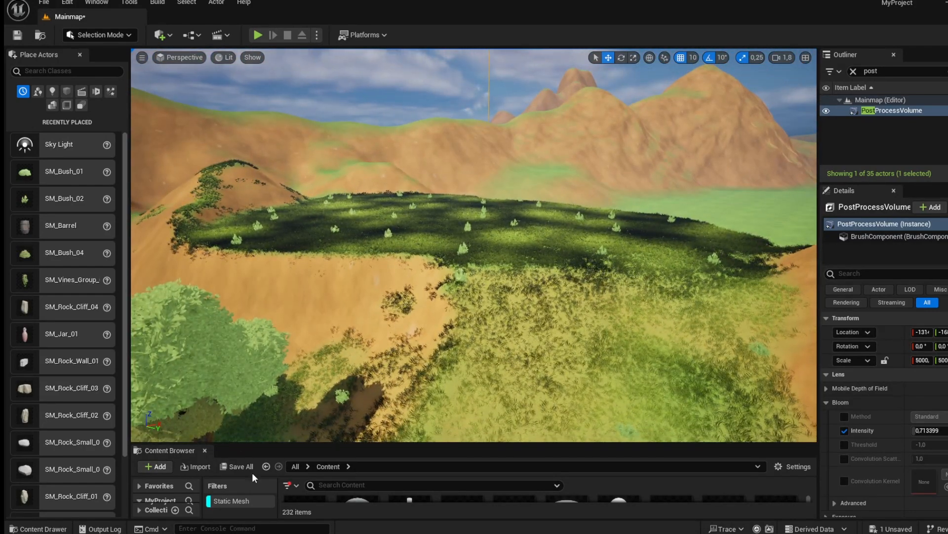
Enlarge the Content Browser and open the StylizedProvencal folder to browse its meshes.
drag(261, 444, 263, 356)
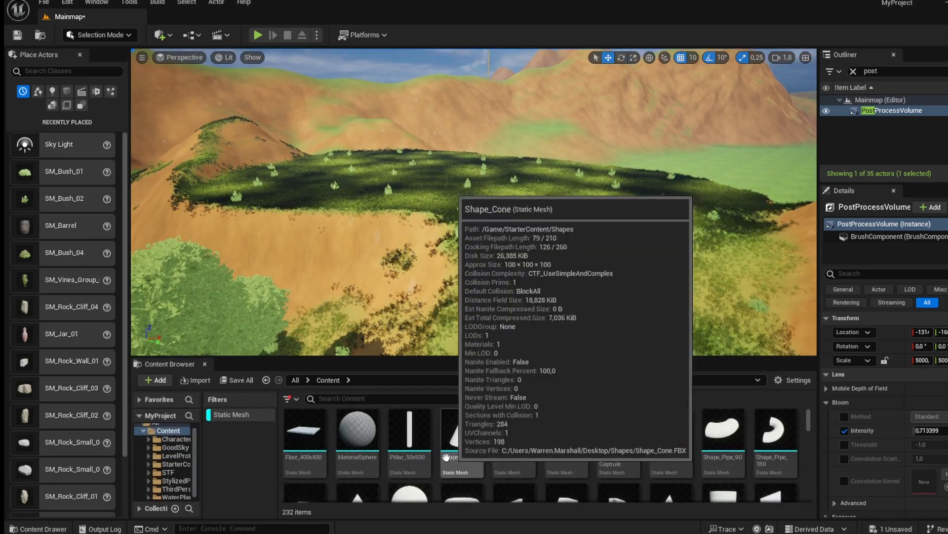
scroll(439, 457, down, 4)
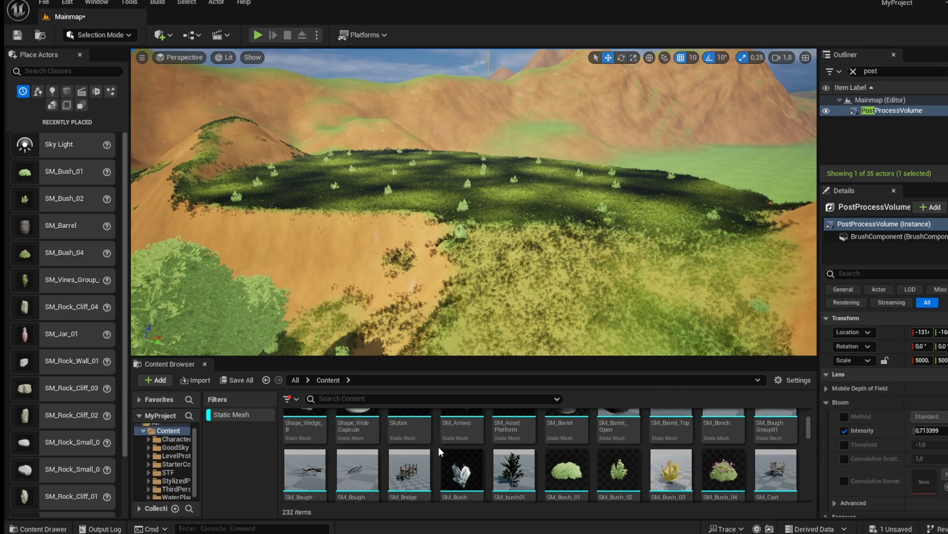
scroll(439, 451, down, 6)
scroll(446, 441, down, 4)
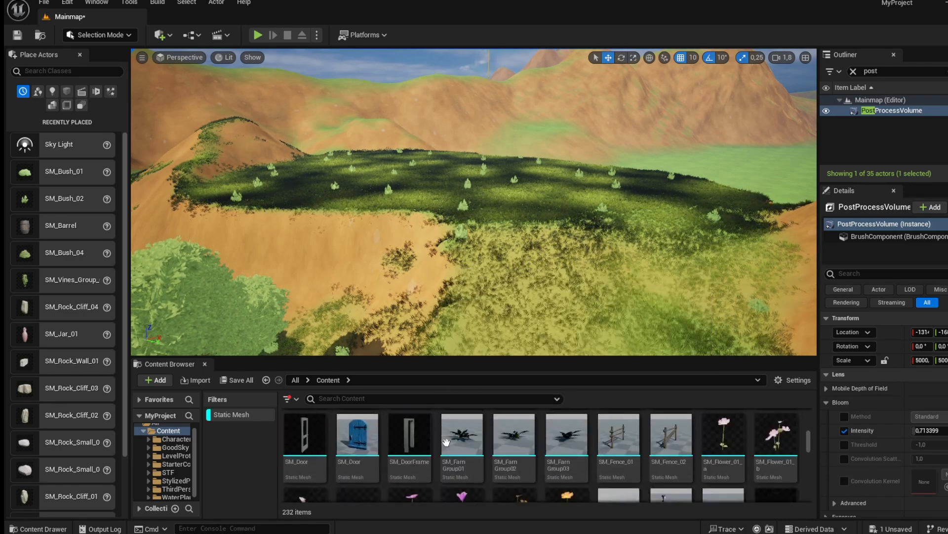
click(174, 480)
drag(382, 358, 380, 304)
drag(279, 405, 219, 401)
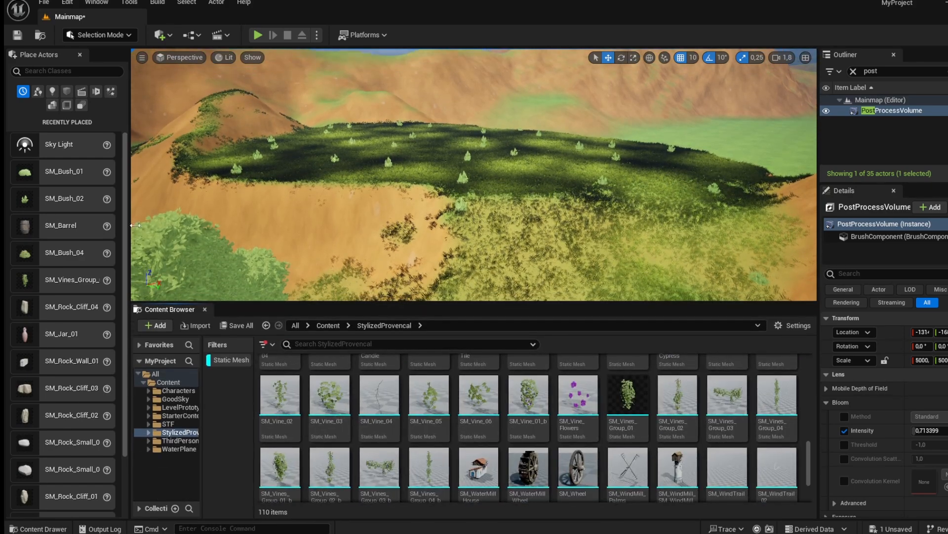
drag(128, 234, 56, 233)
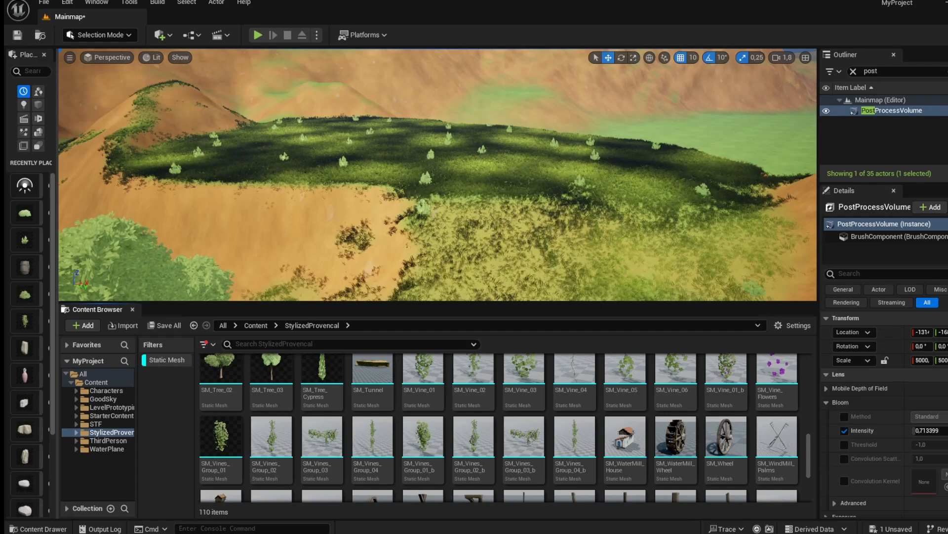
scroll(499, 413, up, 3)
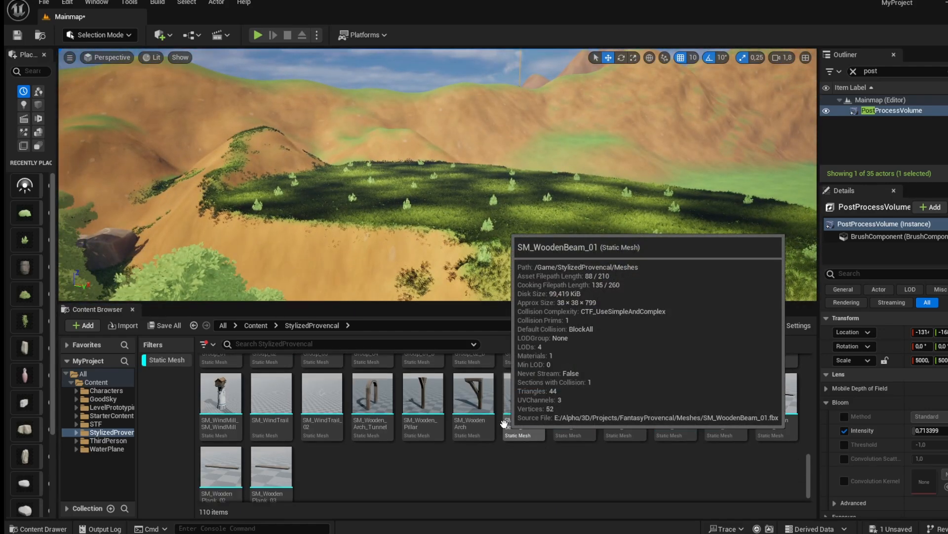
scroll(503, 426, up, 4)
Switch to Landscape mode, choose the Erosion sculpt tool and brush erosion across the hillside.
mouse_move(420, 232)
right_down()
mouse_move(341, 232)
mouse_move(346, 262)
mouse_move(420, 264)
mouse_move(440, 252)
mouse_move(380, 233)
mouse_move(395, 225)
mouse_move(390, 202)
mouse_move(415, 238)
mouse_move(403, 235)
right_up()
click(100, 34)
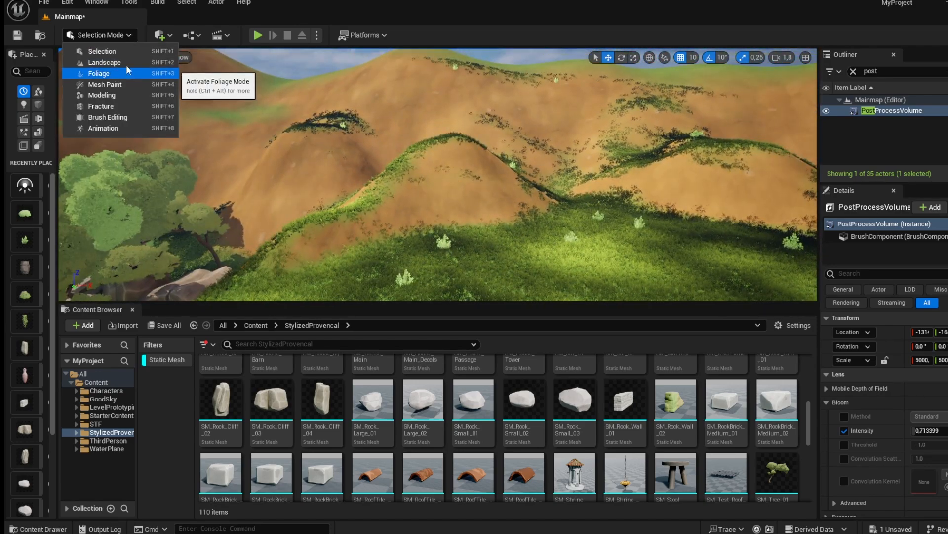
click(126, 63)
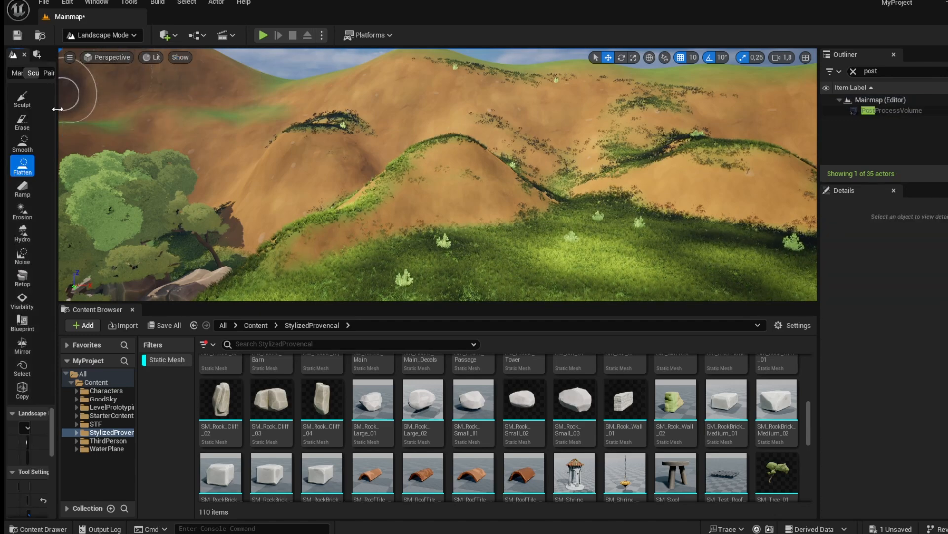
drag(58, 109, 157, 115)
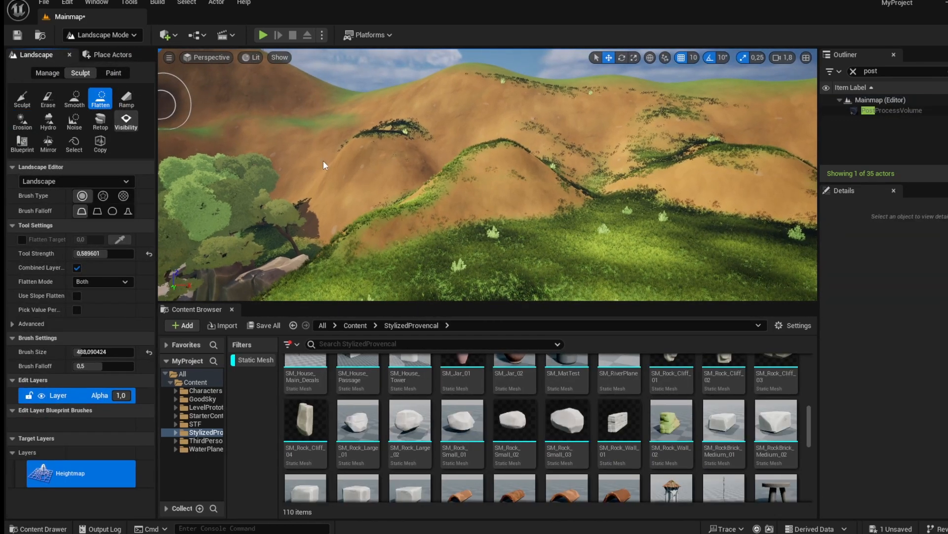
click(48, 121)
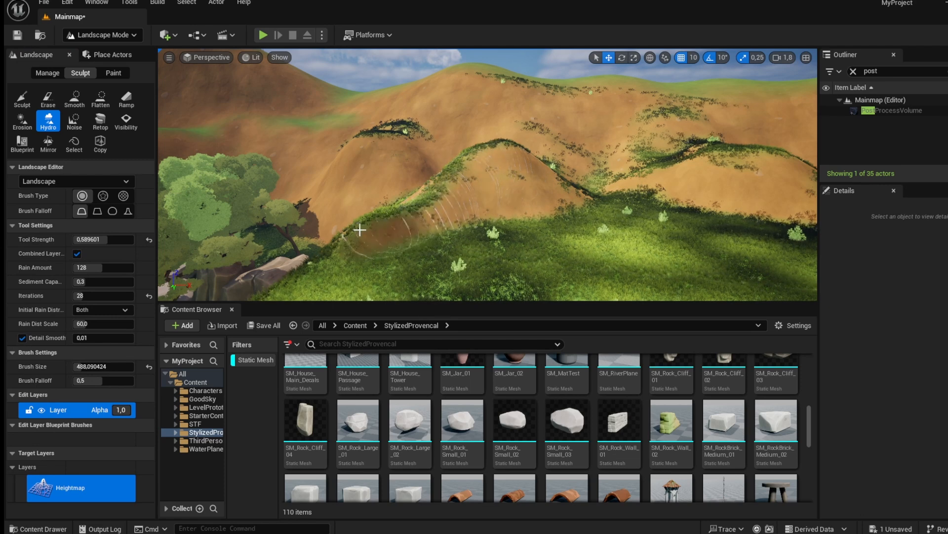
click(74, 121)
click(23, 120)
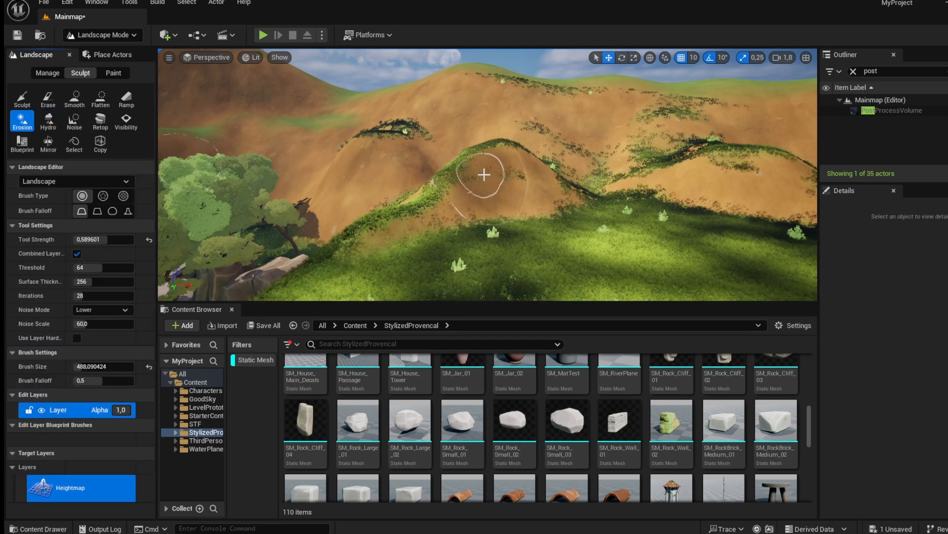
mouse_move(350, 178)
mouse_down()
mouse_move(361, 146)
mouse_move(440, 99)
mouse_move(504, 99)
mouse_move(477, 85)
mouse_move(508, 99)
mouse_move(605, 101)
mouse_move(491, 89)
mouse_move(452, 71)
mouse_move(570, 121)
mouse_move(747, 163)
mouse_move(651, 186)
mouse_move(680, 178)
mouse_up()
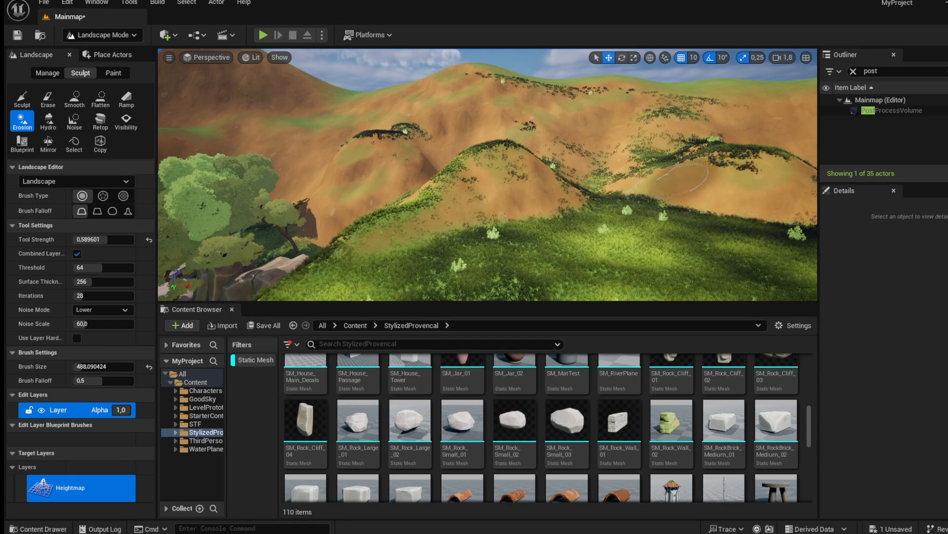
right_drag(681, 178, 723, 187)
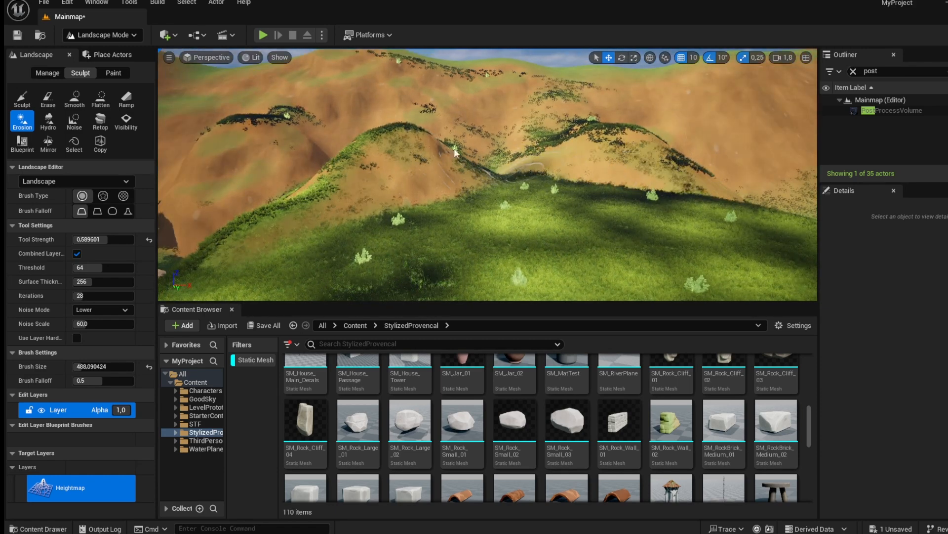
Sculpt along the hill ridge, then brush more Erosion strokes across the slopes.
click(24, 101)
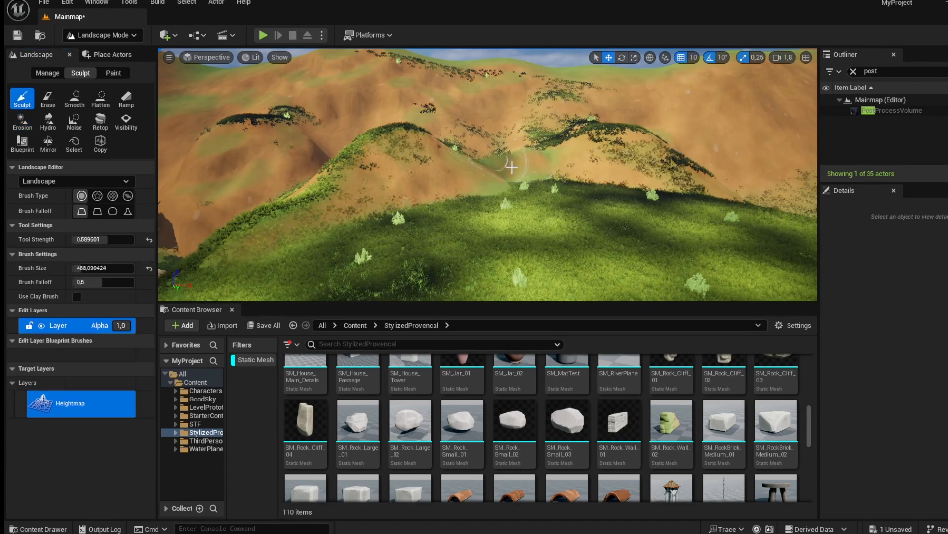
mouse_move(445, 168)
mouse_down()
mouse_move(549, 164)
mouse_move(734, 191)
mouse_move(692, 184)
mouse_up()
click(74, 121)
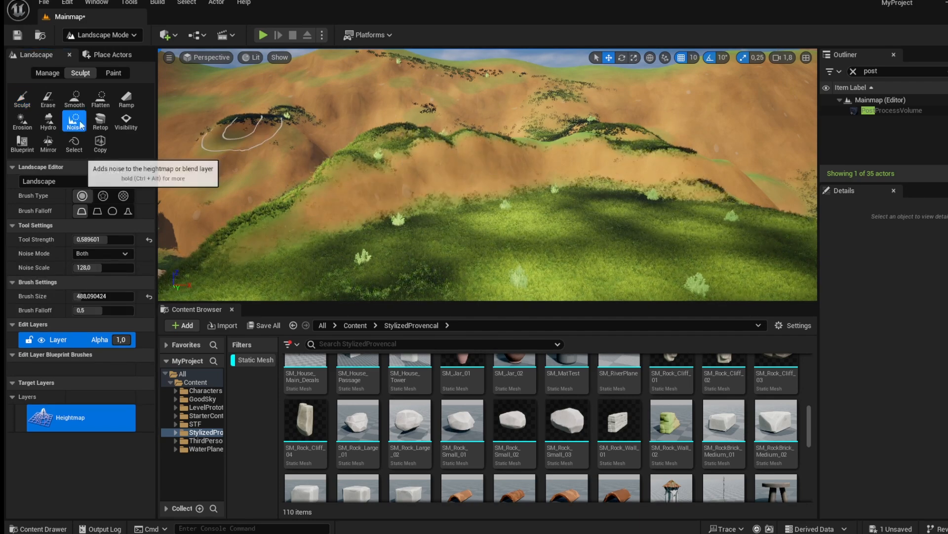
click(23, 121)
drag(305, 202, 641, 159)
mouse_move(648, 166)
right_down()
mouse_move(662, 193)
mouse_move(706, 191)
mouse_move(694, 190)
right_up()
Return to Selection mode and place an SM_Rock_Cliff_04 rock on the hillside, moving it into position.
click(120, 35)
click(84, 57)
right_drag(494, 197, 548, 252)
drag(307, 425, 423, 148)
key(f)
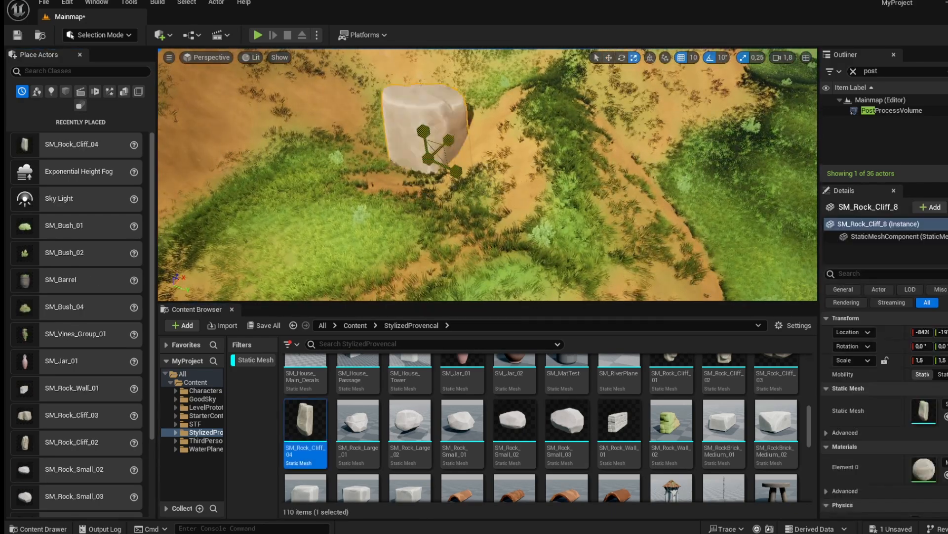
mouse_move(454, 163)
right_down()
mouse_move(461, 233)
mouse_move(454, 163)
right_up()
key(w)
right_drag(513, 164, 570, 141)
scroll(611, 446, up, 3)
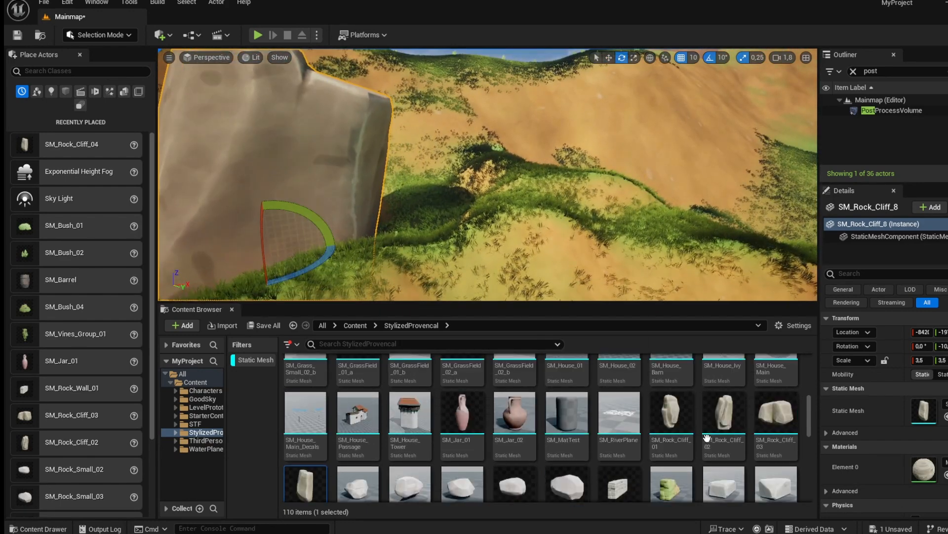
Drag SM_Rock_Cliff_02 and SM_Rock_Cliff_01 onto the hillside beside the first rock and adjust them.
drag(705, 438, 501, 221)
drag(426, 235, 428, 237)
key(r)
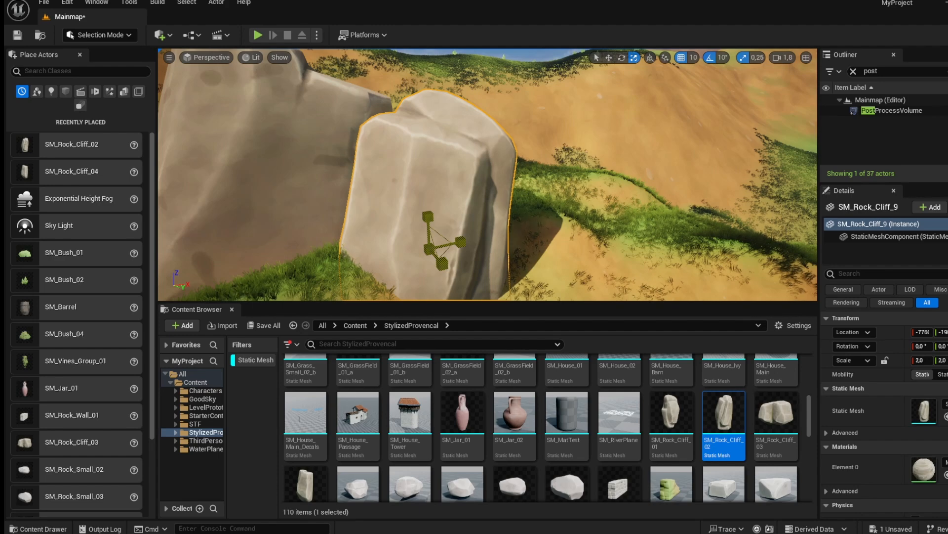
drag(668, 399, 623, 223)
right_drag(620, 227, 499, 245)
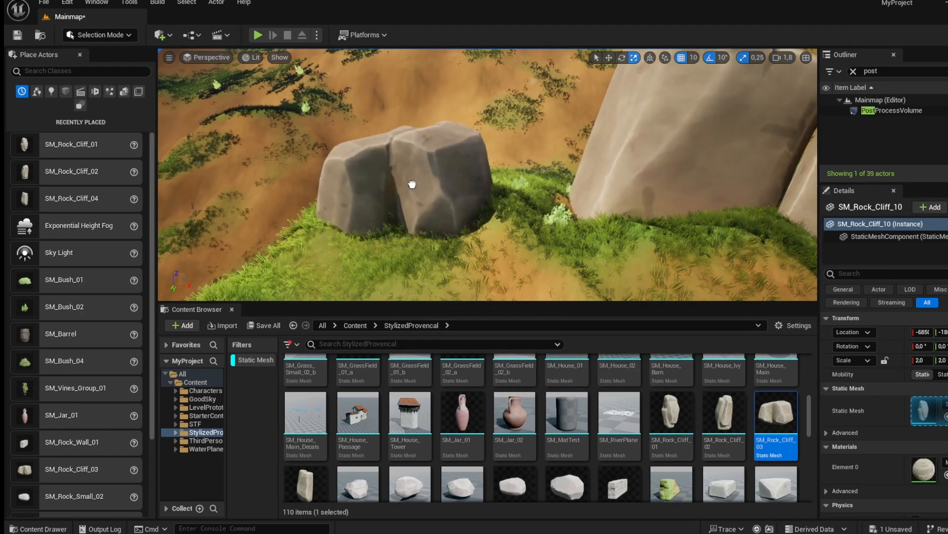
drag(413, 183, 411, 185)
right_drag(416, 184, 445, 148)
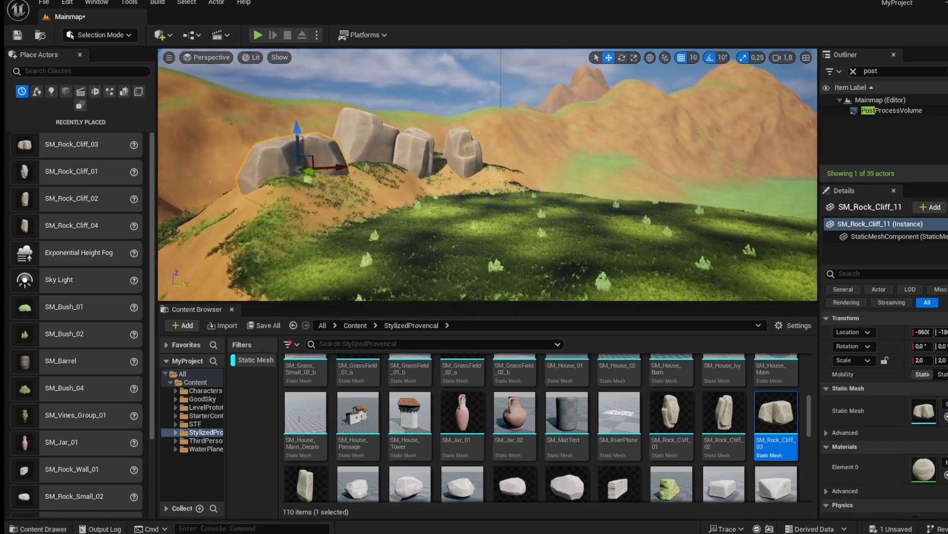
Add SM_Rock_Cliff_03 and another SM_Rock_Cliff_01 to the rock cluster, rotating and sliding them into place.
drag(776, 415, 491, 206)
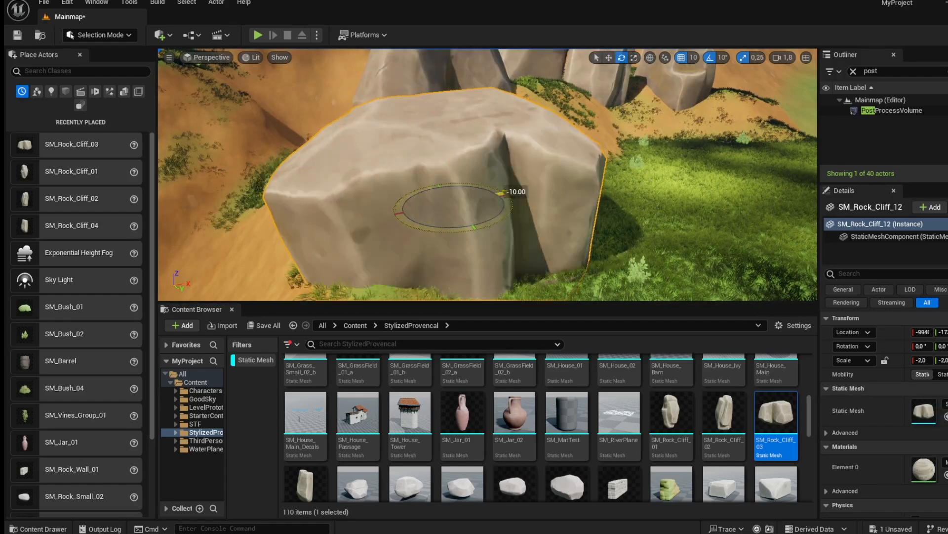
right_drag(491, 198, 593, 217)
drag(670, 414, 487, 176)
right_drag(491, 159, 600, 159)
key(s)
key(w)
Place an SM_Rock_Cliff_02 rock near the cliff edge and move it into position.
drag(725, 414, 474, 202)
right_drag(475, 203, 296, 203)
key(d)
key(a)
right_drag(296, 143, 394, 142)
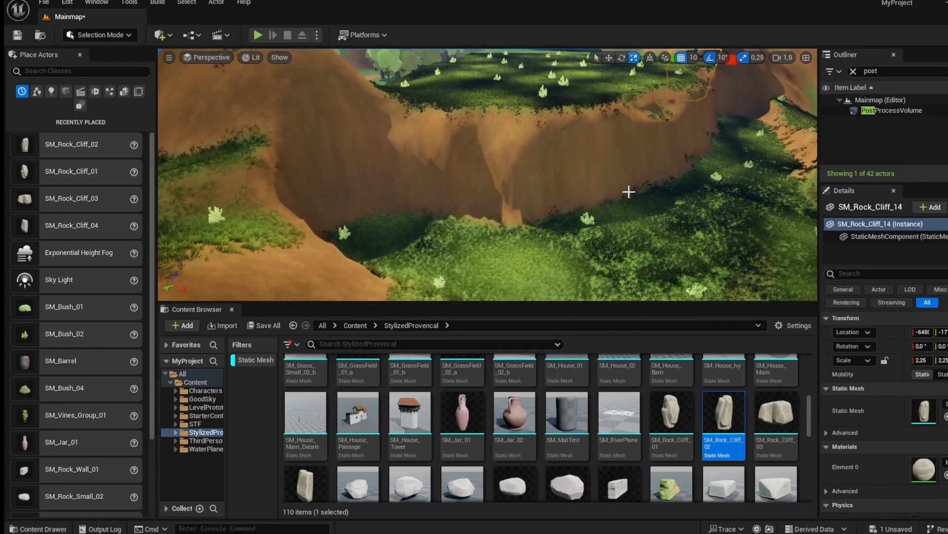
Place another SM_Rock_Cliff_02 at the cliff's base and scale it up wider.
drag(724, 424, 466, 248)
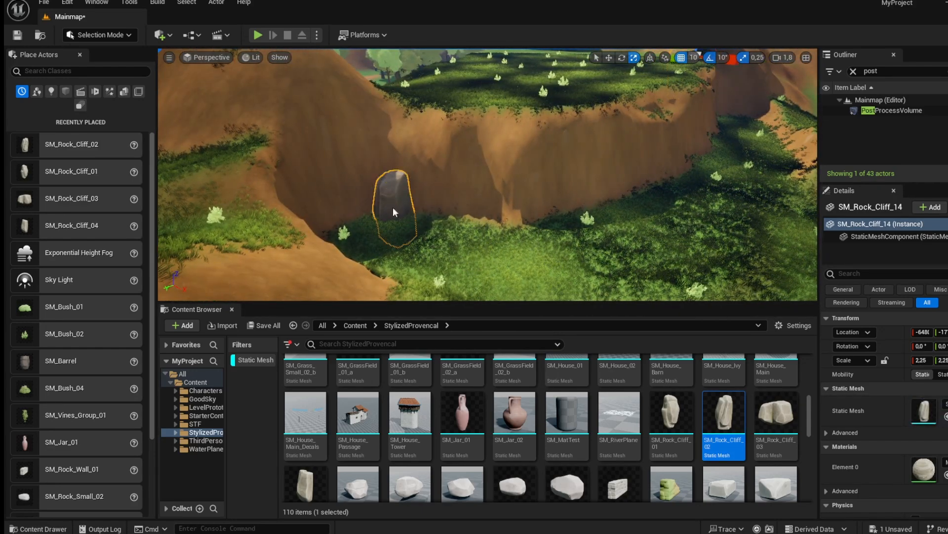
drag(393, 207, 414, 198)
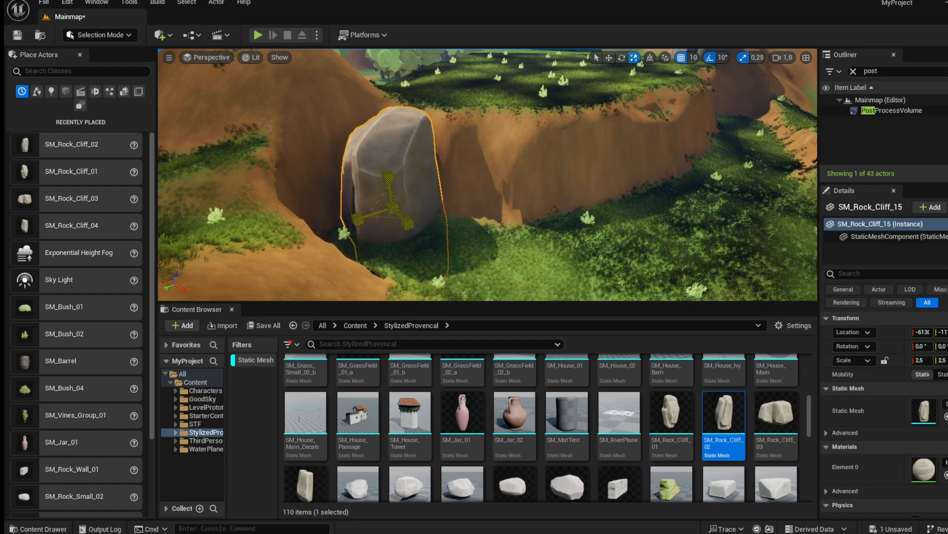
drag(359, 217, 328, 226)
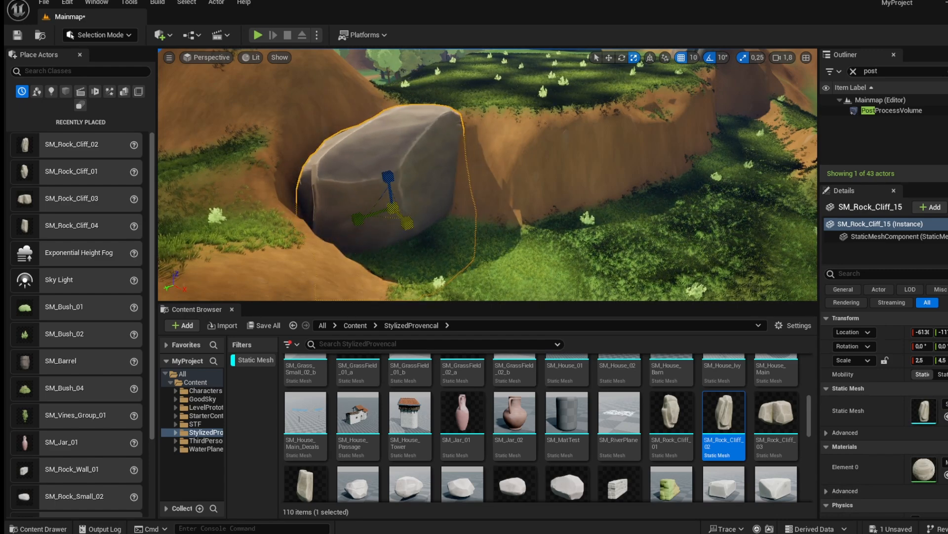
drag(407, 223, 418, 234)
mouse_move(418, 234)
right_down()
mouse_move(386, 198)
mouse_move(420, 217)
right_up()
Add SM_Rock_Cliff_01 beside the boulder and duplicate it twice, rotating the copies along the cliff base.
drag(674, 423, 469, 231)
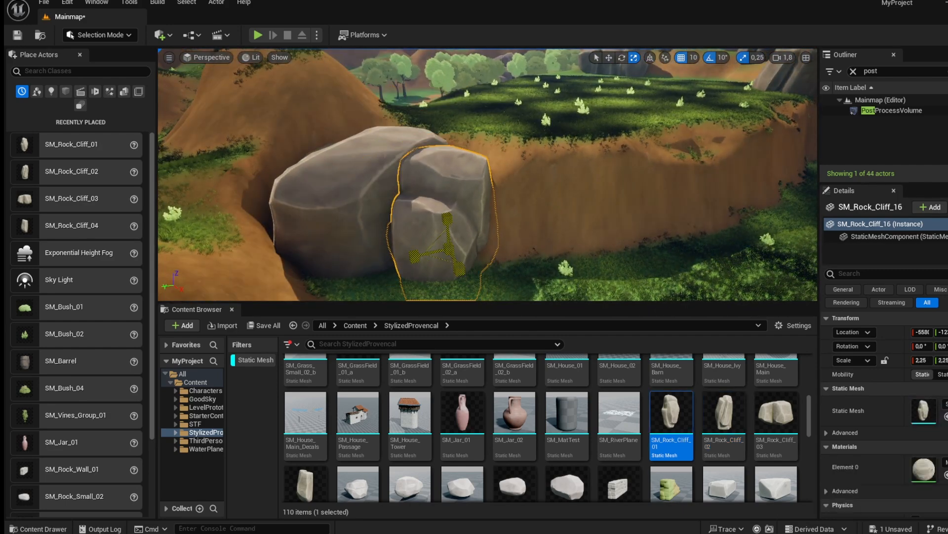
alt+drag(424, 262, 480, 254)
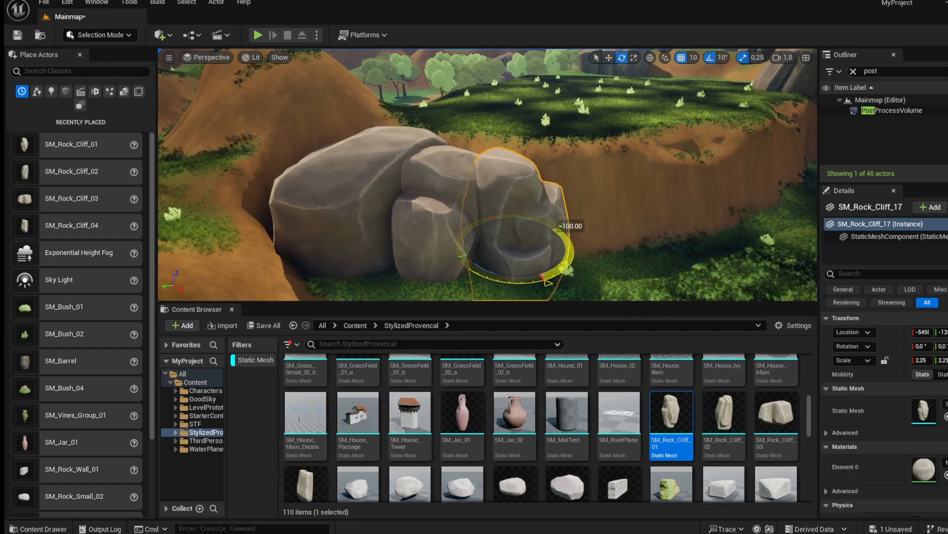
drag(511, 248, 547, 250)
drag(610, 251, 526, 242)
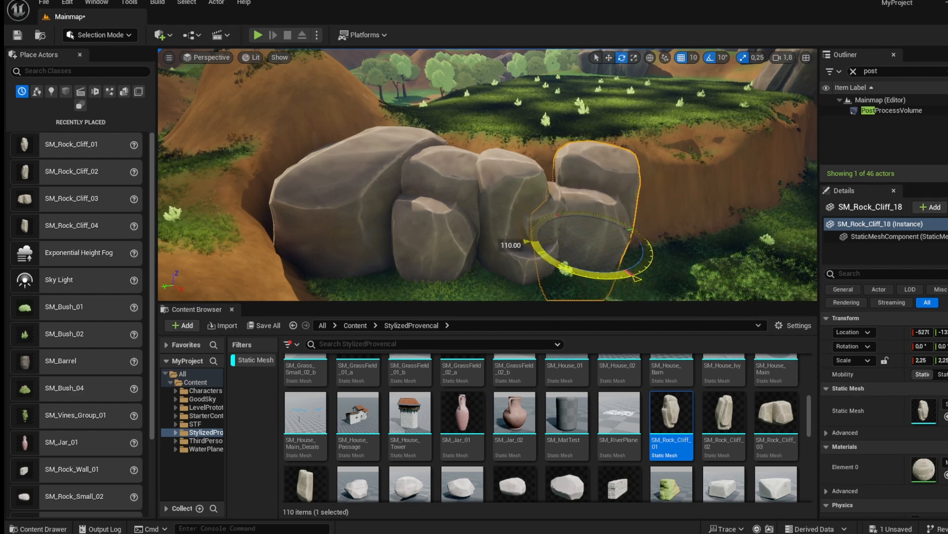
key(d)
right_drag(550, 250, 561, 251)
Duplicate the large boulder to the right along the cliff and adjust its scale.
click(266, 210)
key(w)
alt+drag(278, 227, 413, 225)
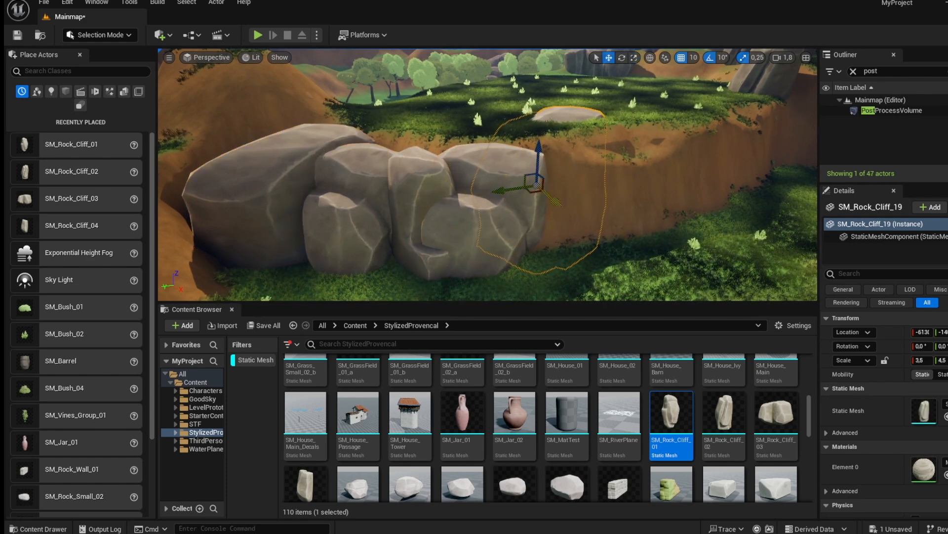
drag(519, 193, 553, 222)
key(r)
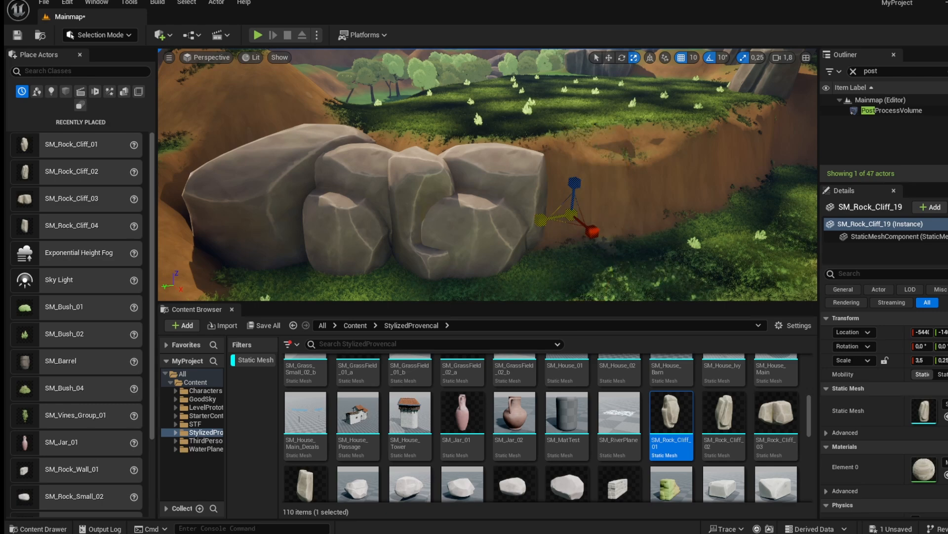
key(d)
right_drag(447, 215, 427, 212)
Select four rocks and duplicate the group further along the cliff wall.
shift+click(507, 209)
shift+click(420, 208)
shift+click(396, 198)
key(w)
alt+drag(259, 222, 644, 220)
key(e)
drag(727, 215, 729, 216)
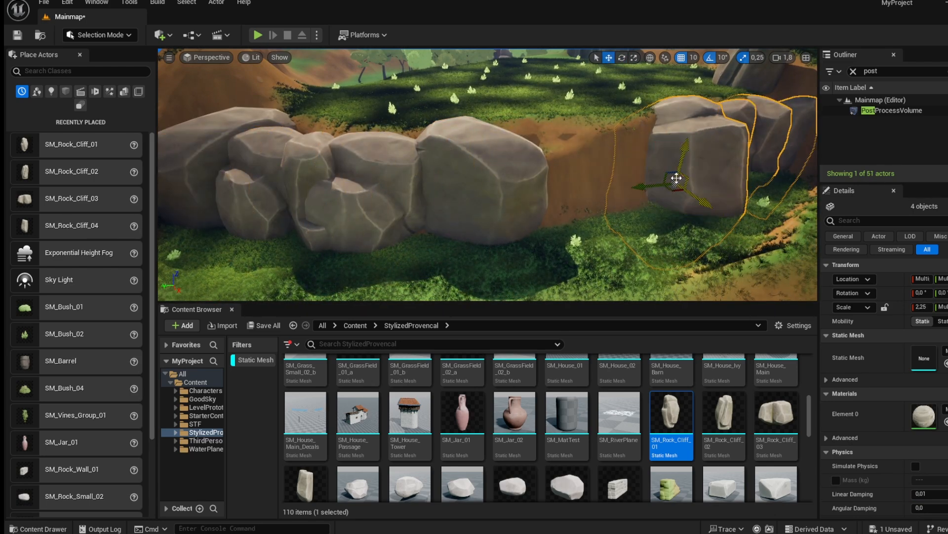
drag(651, 185, 690, 213)
Place an SM_Rock_Cliff_02 rock into the wall, scaling and positioning it between the others.
drag(719, 409, 582, 223)
key(r)
right_drag(582, 223, 561, 226)
key(d)
drag(452, 250, 458, 224)
right_drag(440, 241, 459, 242)
key(a)
Place small SM_Rock_Cliff_01 and SM_Rock_Cliff_03 rocks at the foot of the rock wall.
drag(671, 419, 450, 247)
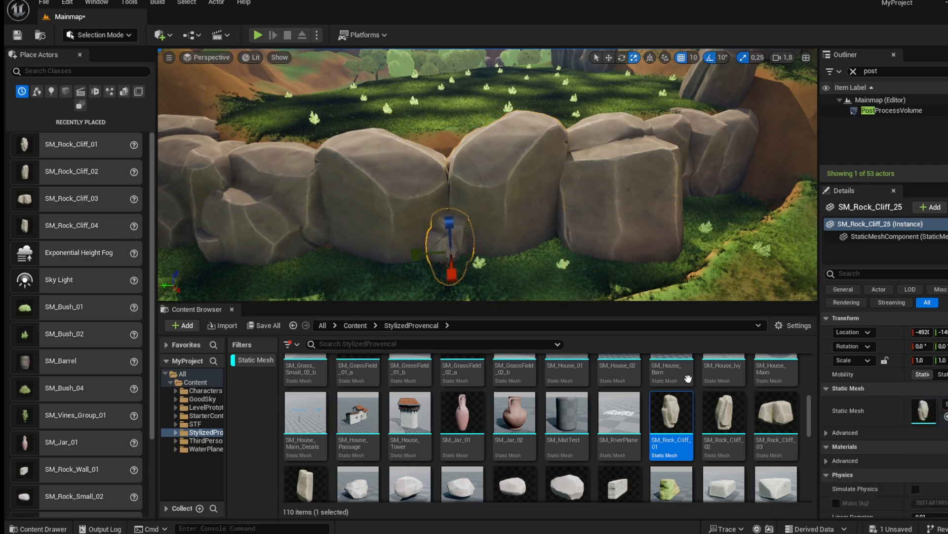
drag(550, 242, 550, 243)
drag(762, 416, 696, 244)
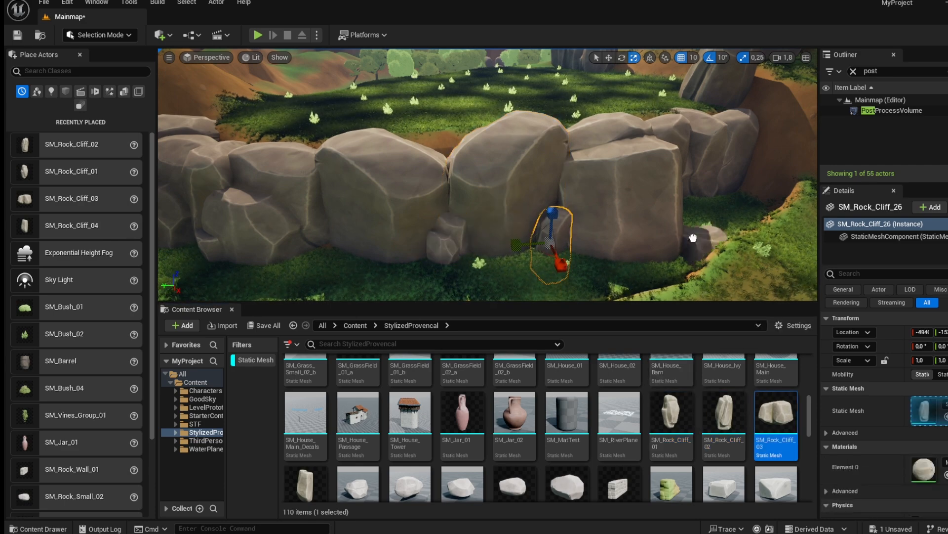
Place more SM_Rock_Cliff_03, SM_Rock_Cliff_01, SM_Rock_Cliff_02 and SM_Rock_Cliff_04 rocks along the base of the rock wall.
drag(685, 202, 686, 204)
right_drag(686, 204, 639, 220)
drag(721, 418, 462, 185)
drag(670, 413, 346, 173)
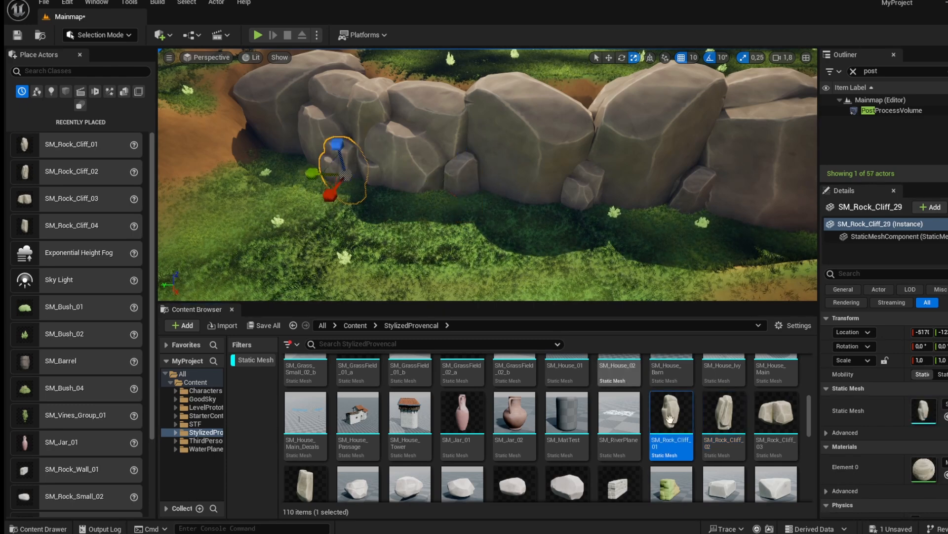
drag(724, 412, 247, 148)
drag(298, 489, 257, 151)
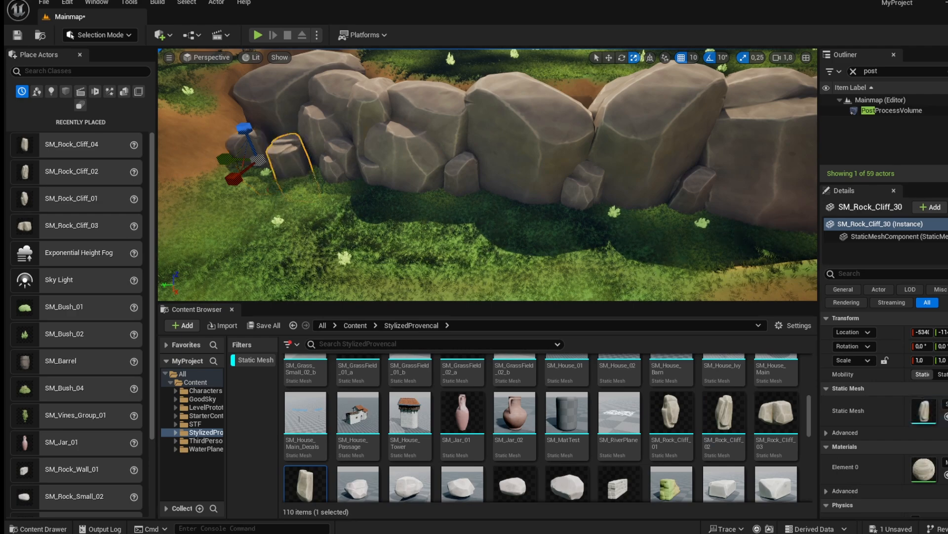
Flatten a patch of terrain beside the dirt path with the Landscape Flatten tool.
scroll(257, 150, down, 5)
right_drag(475, 198, 323, 172)
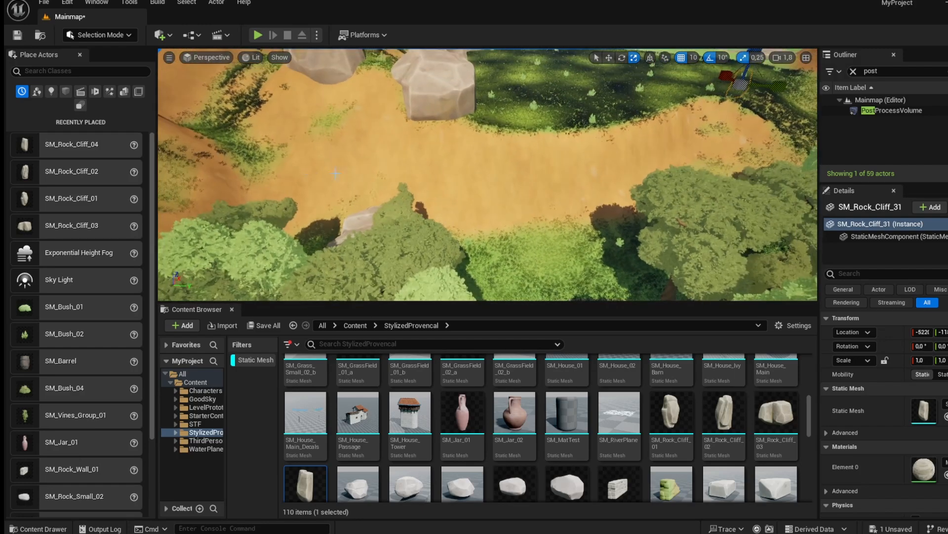
click(94, 34)
click(104, 62)
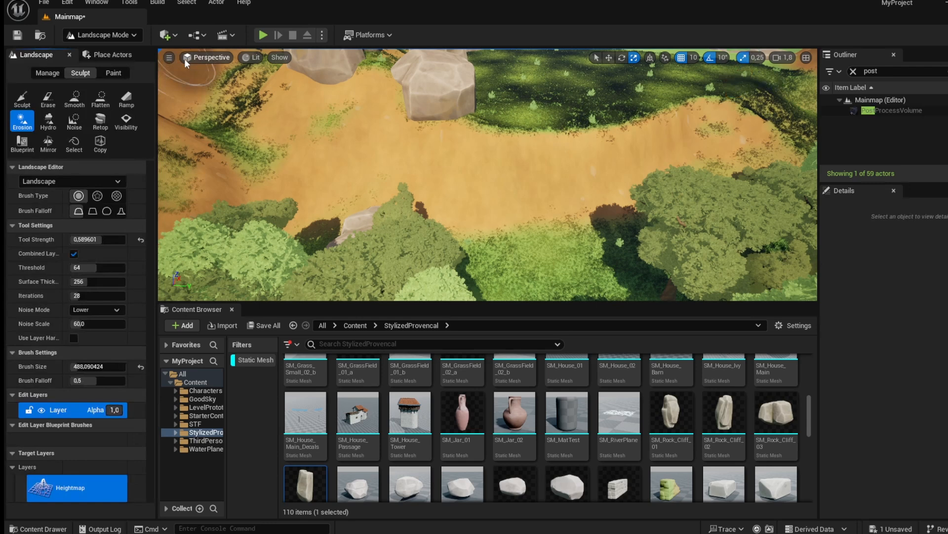
click(100, 97)
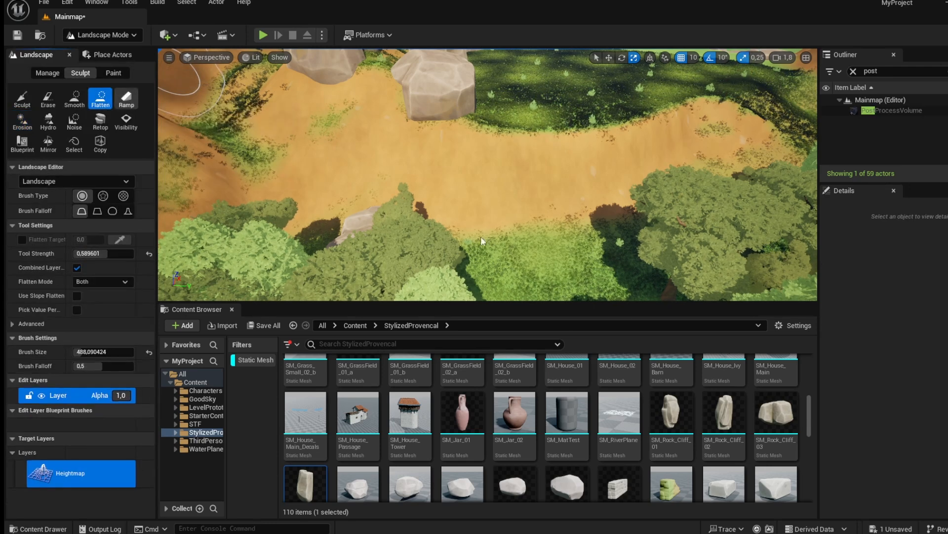
mouse_move(510, 228)
mouse_down()
mouse_move(391, 214)
mouse_move(580, 230)
mouse_up()
mouse_move(649, 211)
mouse_down()
mouse_move(681, 186)
mouse_move(691, 194)
mouse_move(546, 190)
mouse_move(420, 212)
mouse_up()
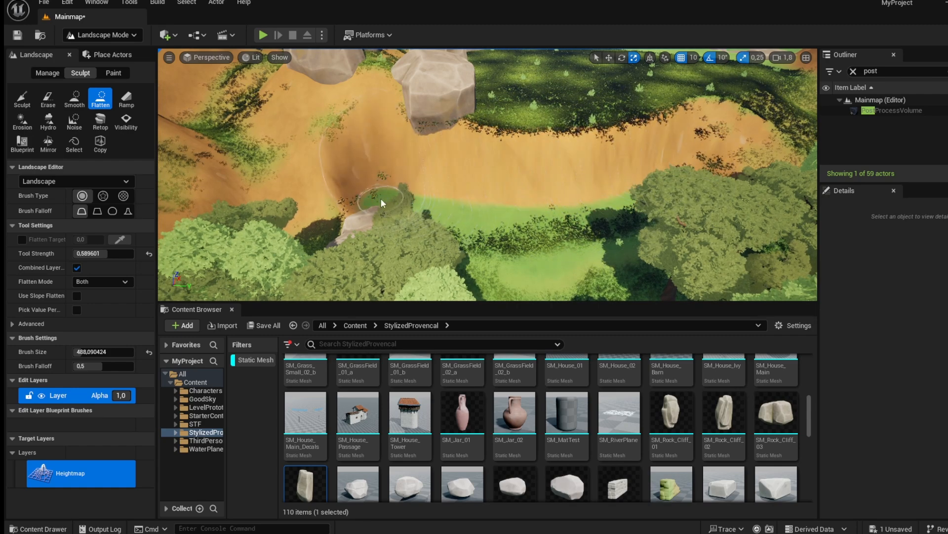
Return to selection mode and build a new wall of large SM_Rock_Cliff rocks, scaled up to about 2.5–4, along the dirt clearing.
click(134, 36)
click(128, 53)
key(w)
right_drag(498, 208, 361, 167)
key(s)
right_drag(429, 219, 395, 247)
drag(372, 211, 363, 188)
click(723, 413)
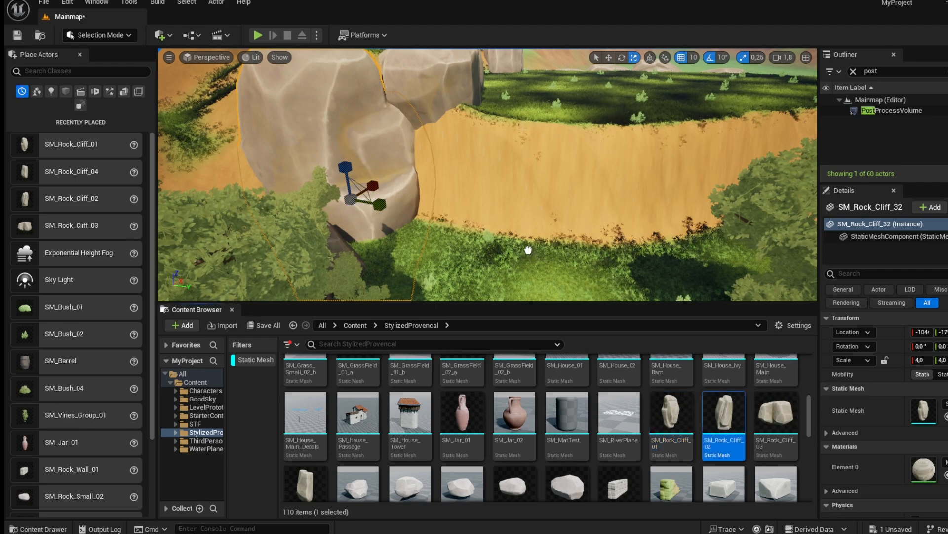
drag(455, 229, 494, 224)
drag(775, 413, 536, 232)
drag(497, 205, 498, 234)
right_drag(506, 222, 554, 284)
drag(307, 483, 408, 190)
mouse_move(408, 190)
right_down()
mouse_move(469, 182)
mouse_move(408, 190)
right_up()
drag(403, 200, 394, 159)
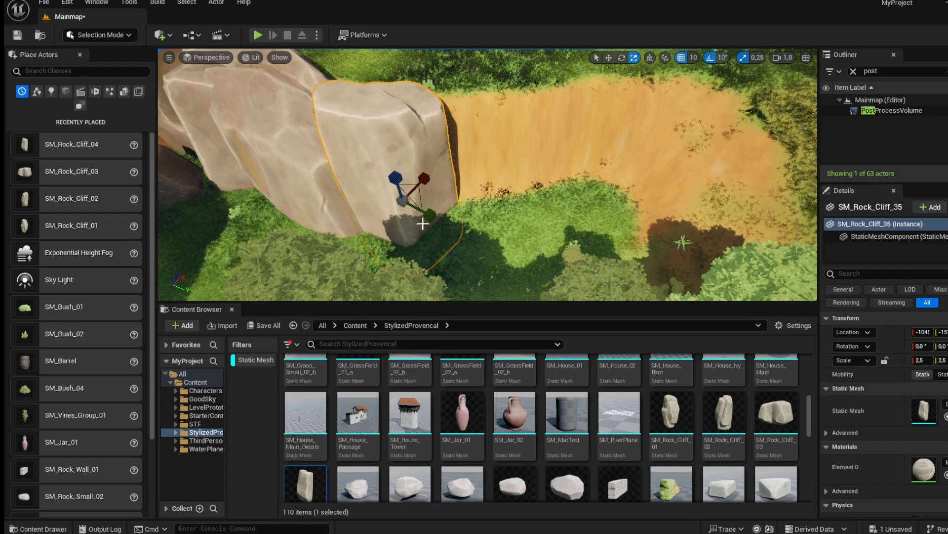
Extend the new wall with SM_Rock_Cliff_01 rocks scaled to about 3.0 and 2.0, placing them side by side.
click(672, 415)
drag(461, 197, 496, 170)
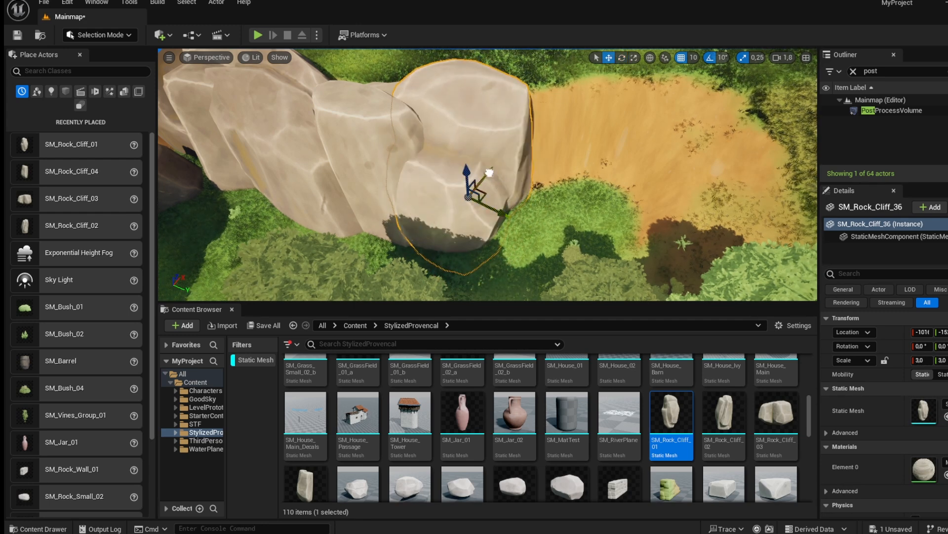
drag(527, 177, 602, 202)
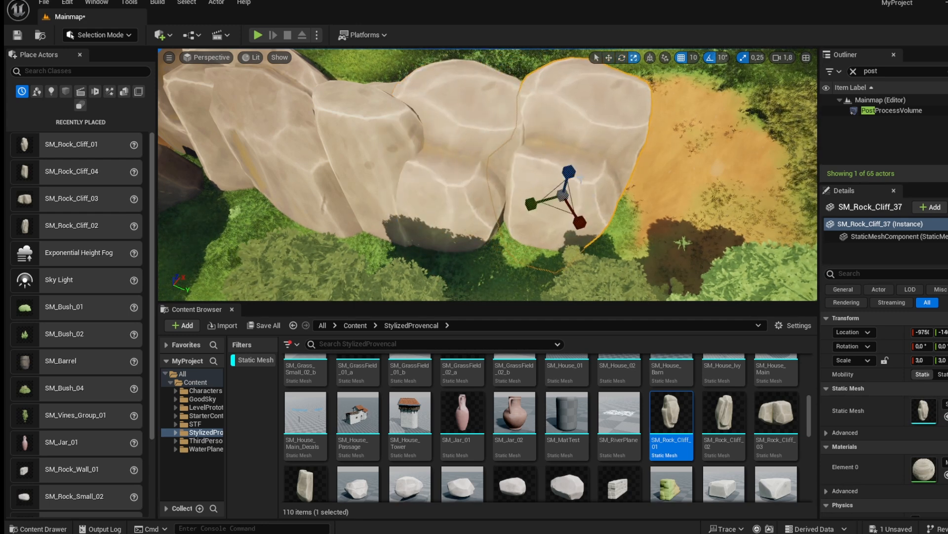
drag(536, 206, 531, 203)
drag(580, 222, 618, 246)
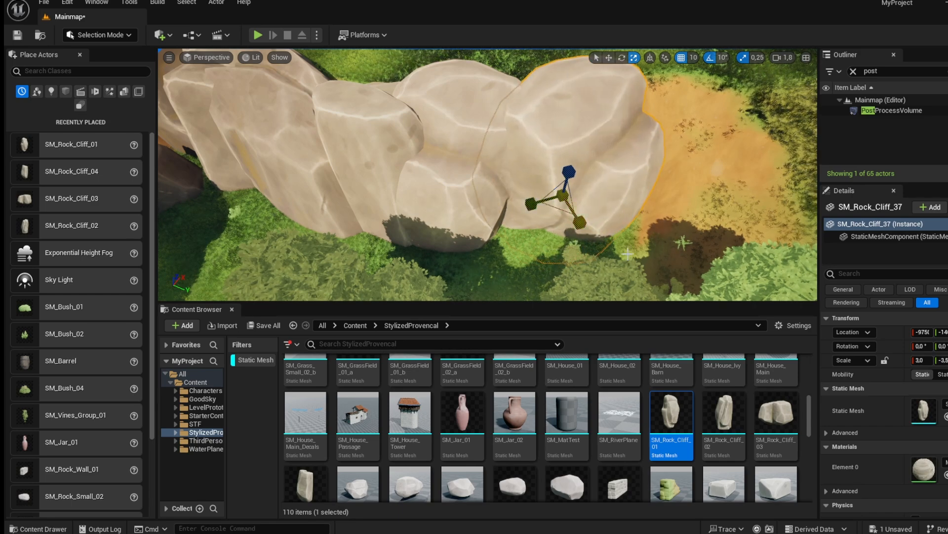
right_drag(679, 233, 700, 237)
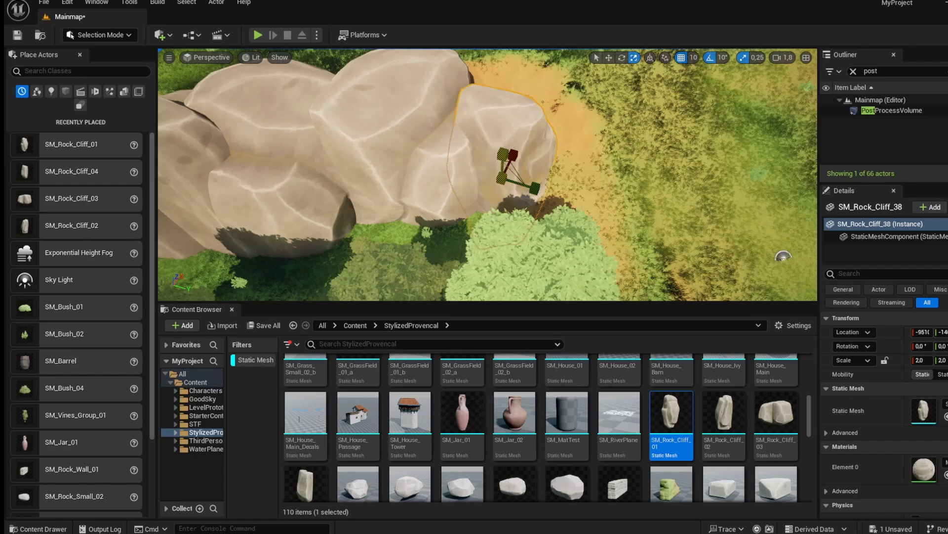
right_drag(582, 266, 620, 286)
Place smaller SM_Rock_Cliff_01, SM_Rock_Cliff_02 and SM_Rock_Cliff_03 rocks at the foot of the new wall.
drag(662, 421, 491, 269)
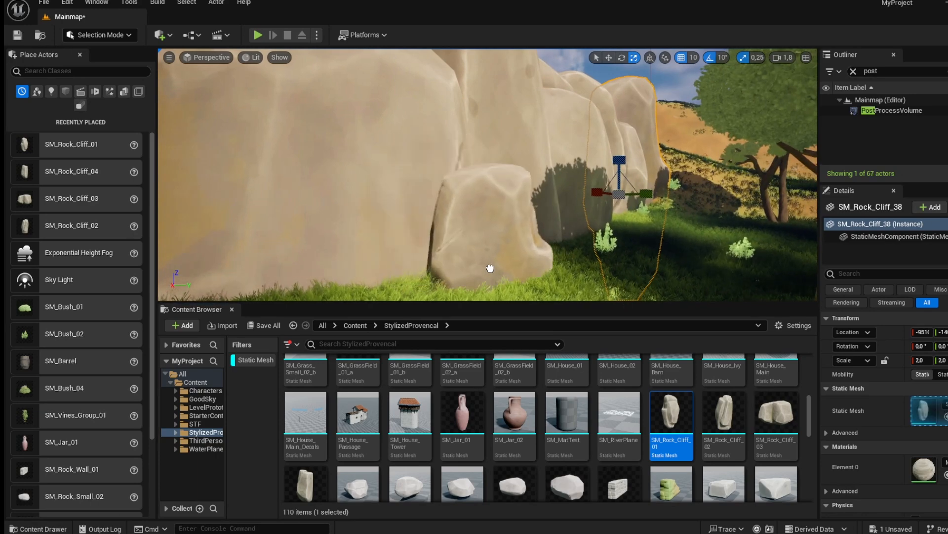
right_drag(491, 269, 494, 267)
drag(607, 333, 440, 232)
drag(760, 407, 570, 268)
drag(714, 439, 356, 248)
right_drag(356, 248, 341, 245)
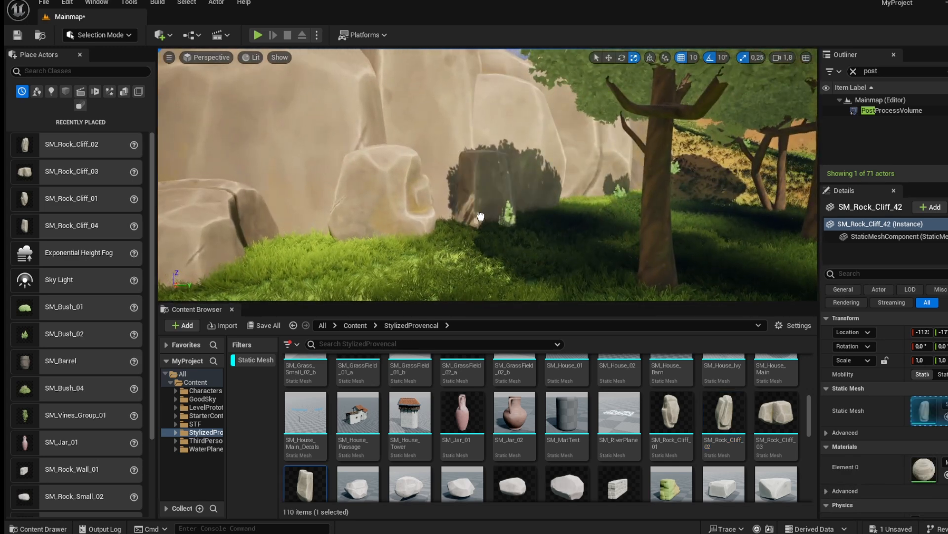
drag(480, 216, 479, 216)
drag(425, 270, 425, 269)
Scatter SM_Rock_Small_03, SM_RockBrick_Medium_01, SM_Rock_Large_02 and SM_Rock_Large_01 rocks around the wall and slope.
drag(568, 482, 327, 282)
scroll(738, 480, down, 1)
drag(731, 453, 600, 204)
right_drag(601, 204, 644, 224)
key(w)
drag(568, 465, 570, 268)
drag(718, 465, 614, 208)
drag(423, 452, 589, 163)
drag(365, 452, 431, 207)
right_drag(446, 247, 459, 230)
key(s)
key(w)
key(s)
key(s)
key(w)
key(w)
key(w)
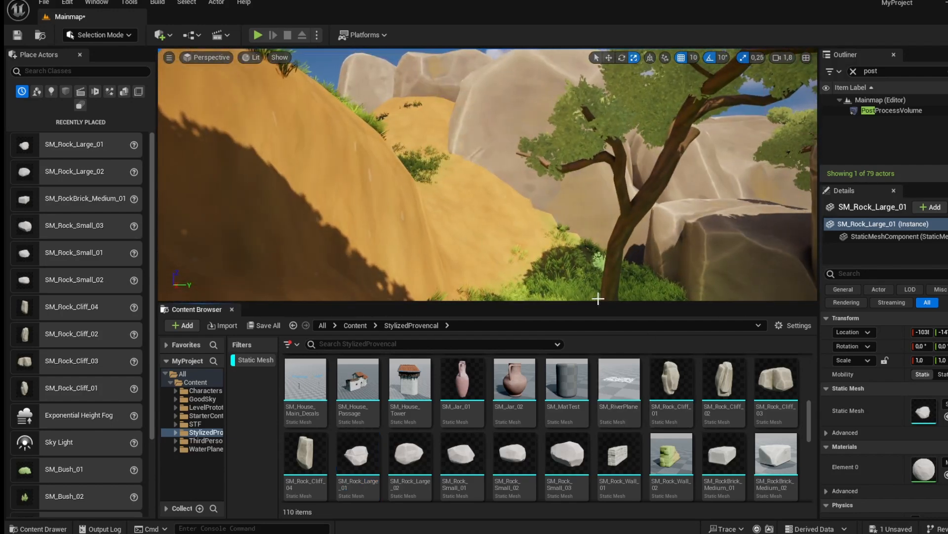
Place SM_Rock_Cliff_02 and SM_Rock_Cliff_03 rocks in the open field near the wall's end and position them.
drag(477, 226, 506, 212)
right_drag(506, 212, 509, 234)
key(a)
key(s)
key(w)
drag(724, 382, 462, 252)
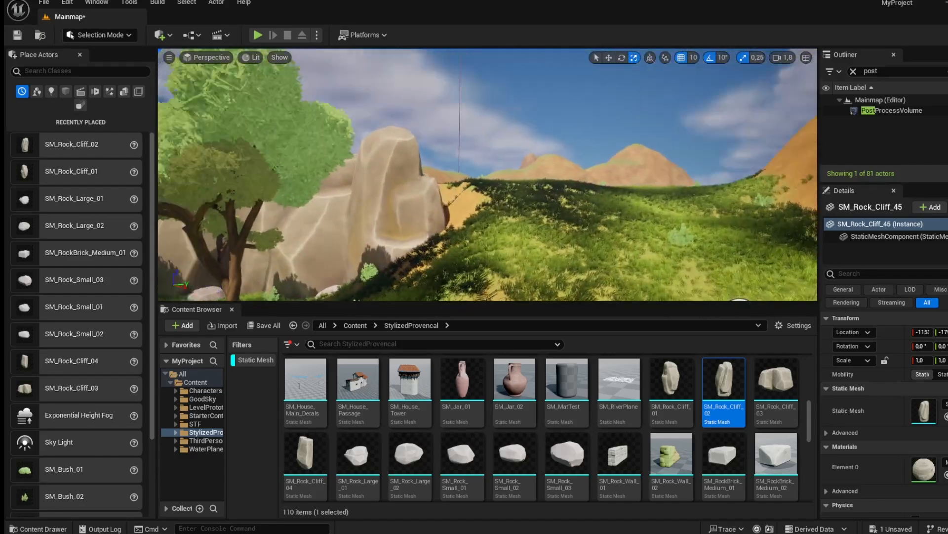
drag(724, 380, 532, 198)
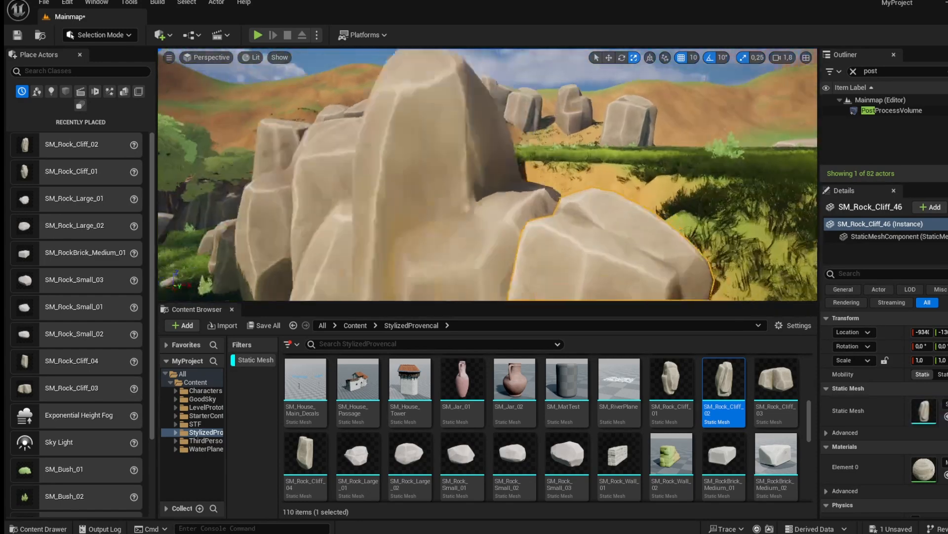
drag(776, 379, 443, 218)
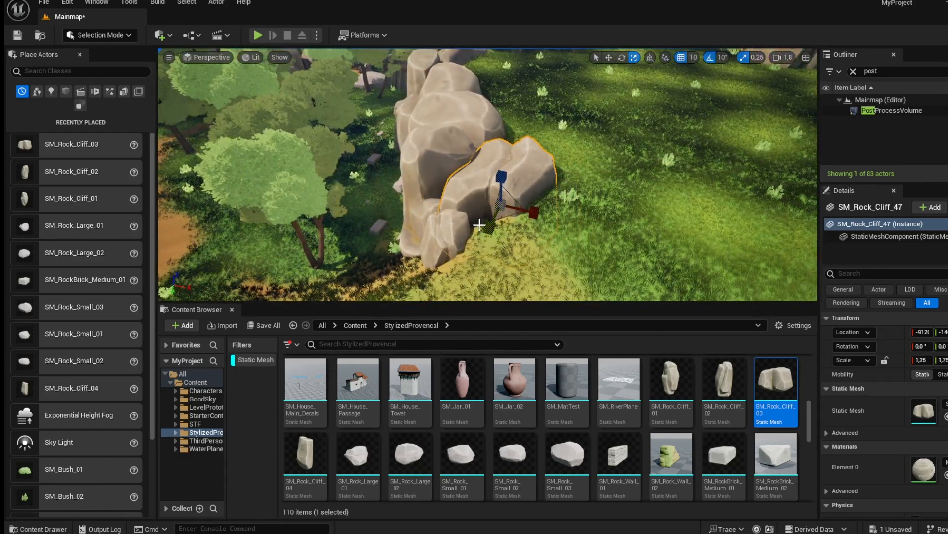
click(603, 197)
right_drag(603, 198, 452, 210)
Switch to landscape Paint mode and paint the Default layer across the middle of the rock-ringed area.
click(99, 36)
click(101, 61)
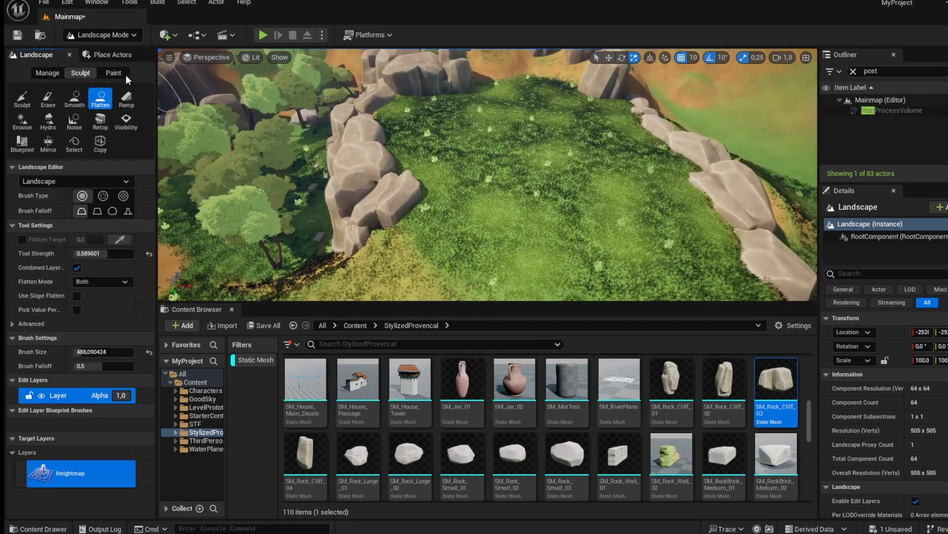
click(113, 72)
scroll(58, 434, down, 2)
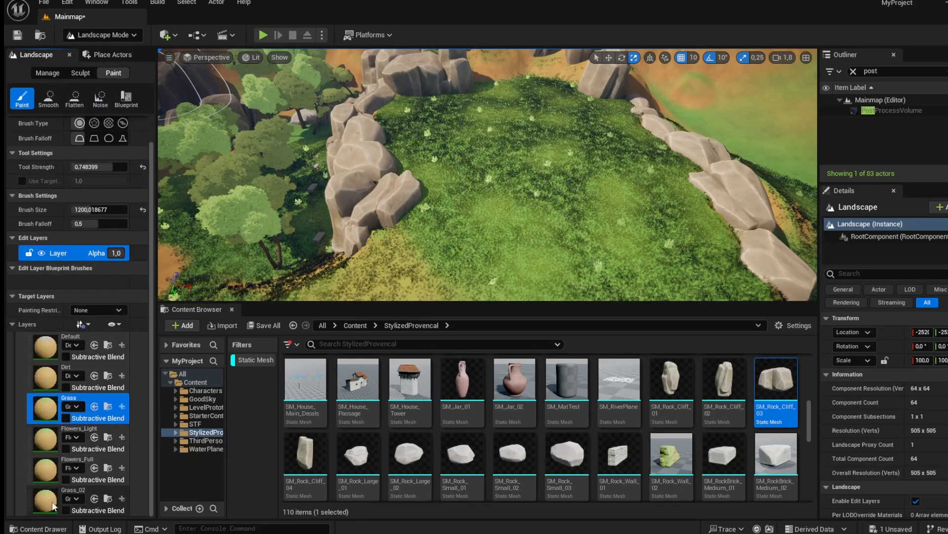
click(71, 344)
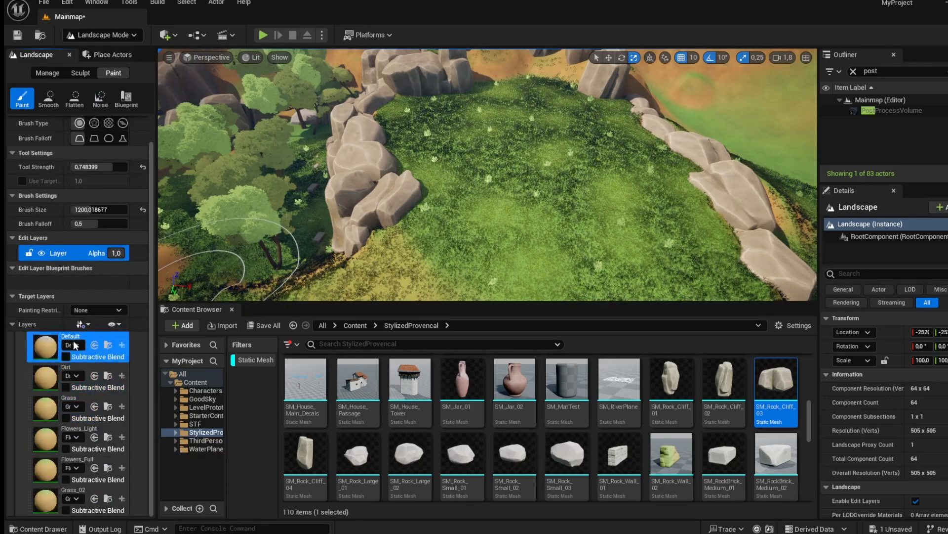
drag(525, 166, 562, 161)
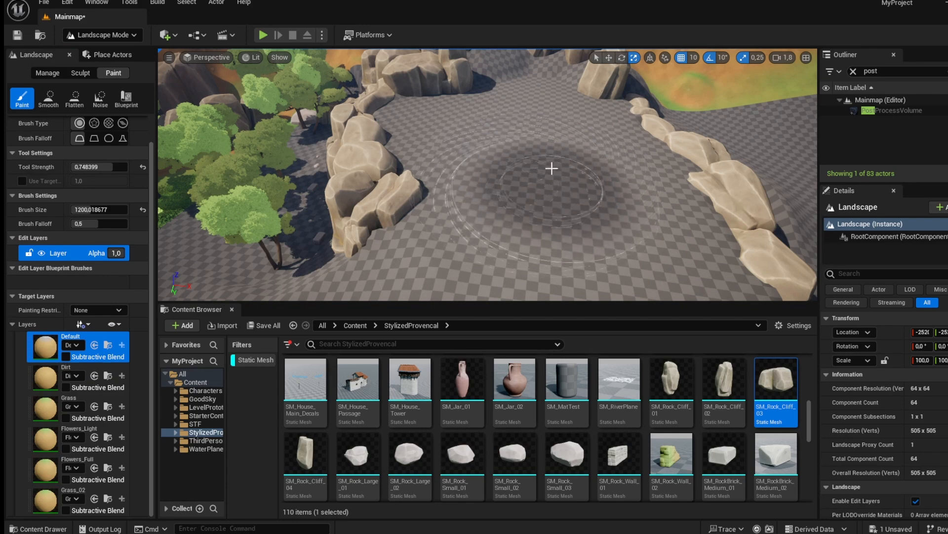
mouse_move(464, 161)
right_down()
mouse_move(514, 133)
mouse_move(491, 176)
right_up()
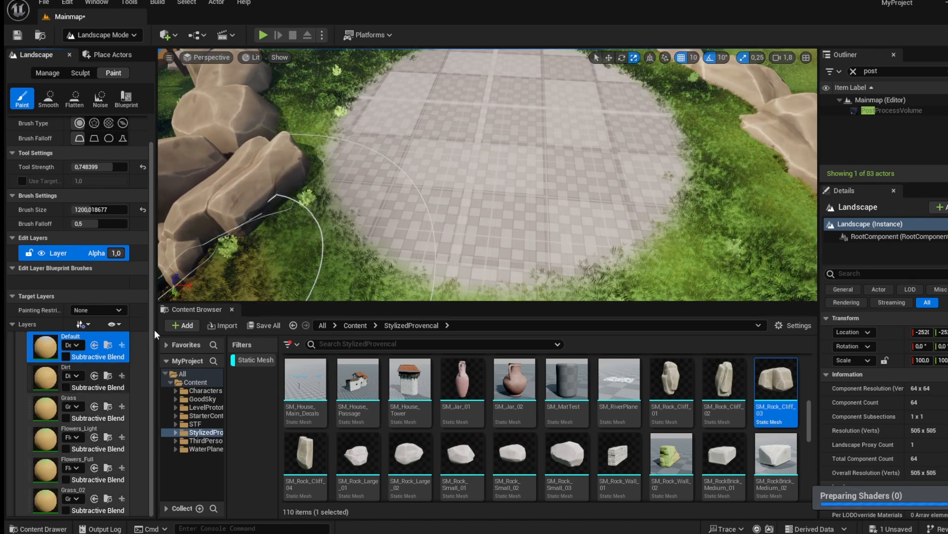
drag(517, 202, 533, 199)
drag(535, 119, 532, 110)
mouse_move(533, 110)
right_down()
mouse_move(518, 119)
mouse_move(494, 106)
right_up()
Select the Dirt layer and paint dirt over the central clearing inside the rock ring.
click(59, 378)
mouse_move(561, 165)
mouse_down()
mouse_move(514, 135)
mouse_move(488, 80)
mouse_move(413, 131)
mouse_move(389, 209)
mouse_move(499, 237)
mouse_up()
mouse_move(499, 237)
right_down()
mouse_move(529, 256)
mouse_move(461, 203)
right_up()
drag(461, 203, 440, 158)
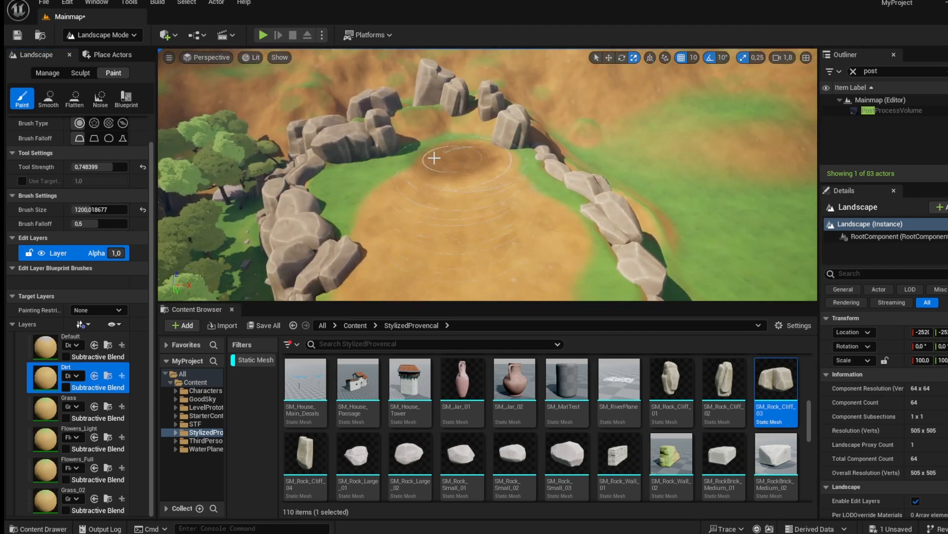
mouse_move(370, 170)
mouse_down()
mouse_move(388, 182)
mouse_move(473, 148)
mouse_up()
right_drag(541, 205, 598, 228)
drag(518, 148, 531, 188)
right_drag(535, 213, 511, 222)
mouse_move(535, 213)
mouse_down()
mouse_move(455, 158)
mouse_move(362, 133)
mouse_up()
right_drag(377, 173, 370, 181)
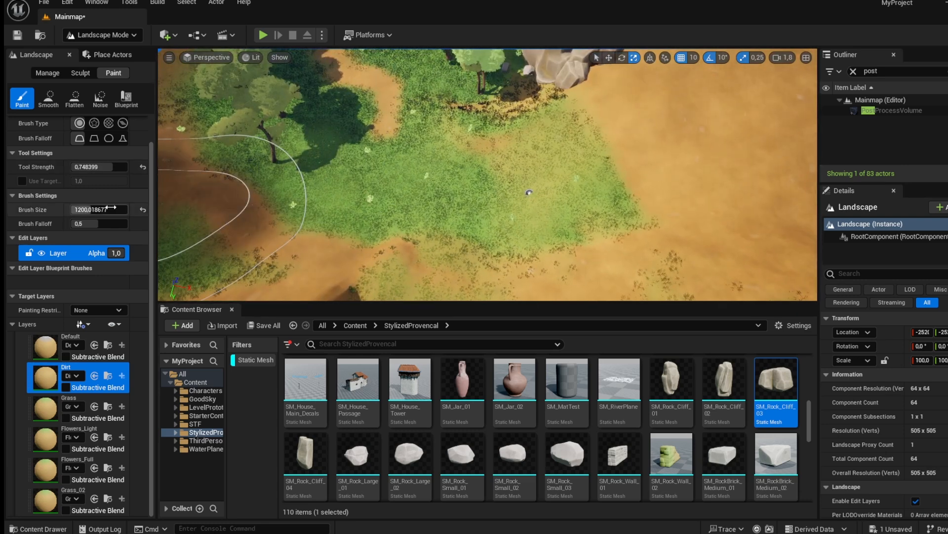
Reduce the brush size to about 252 and paint a narrow dirt path winding through the forest.
drag(112, 208, 74, 208)
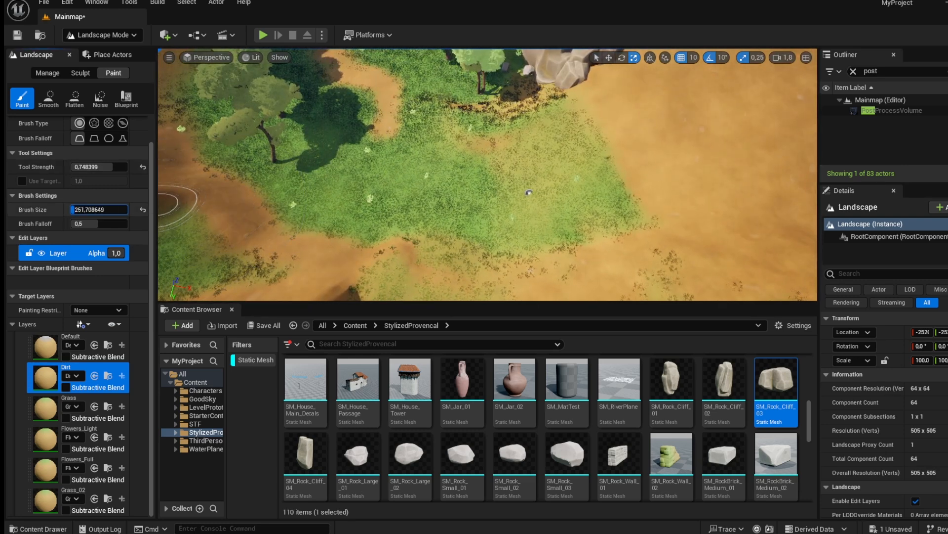
drag(378, 148, 417, 170)
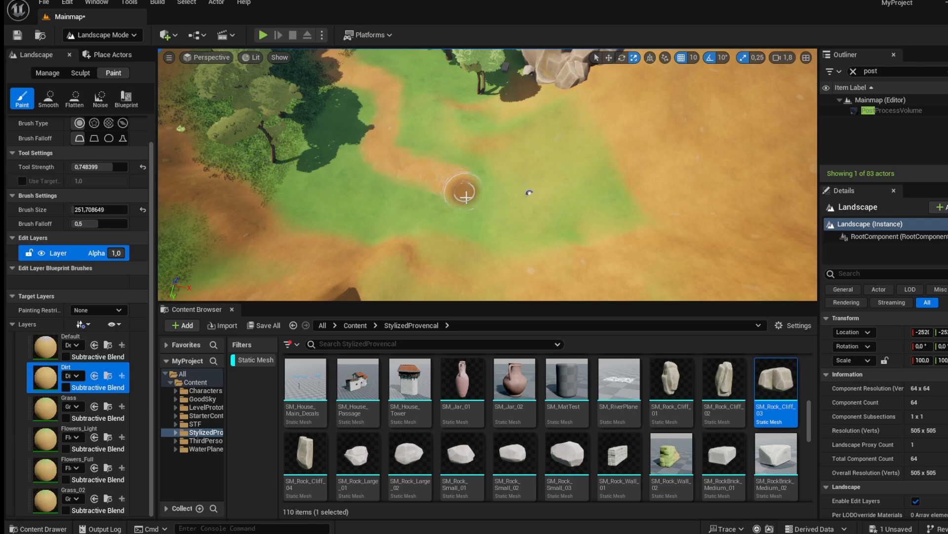
mouse_move(627, 173)
right_down()
mouse_move(682, 154)
mouse_move(630, 138)
right_up()
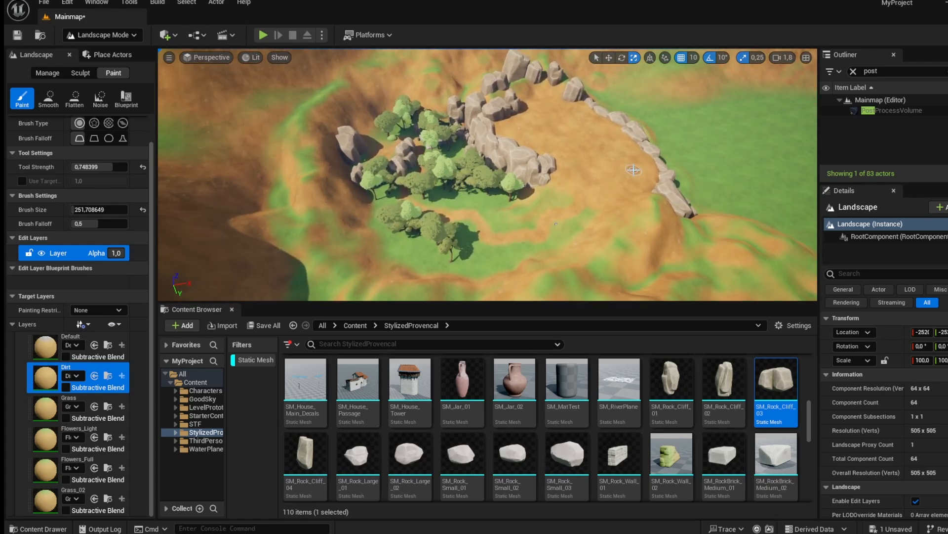
right_drag(639, 169, 662, 168)
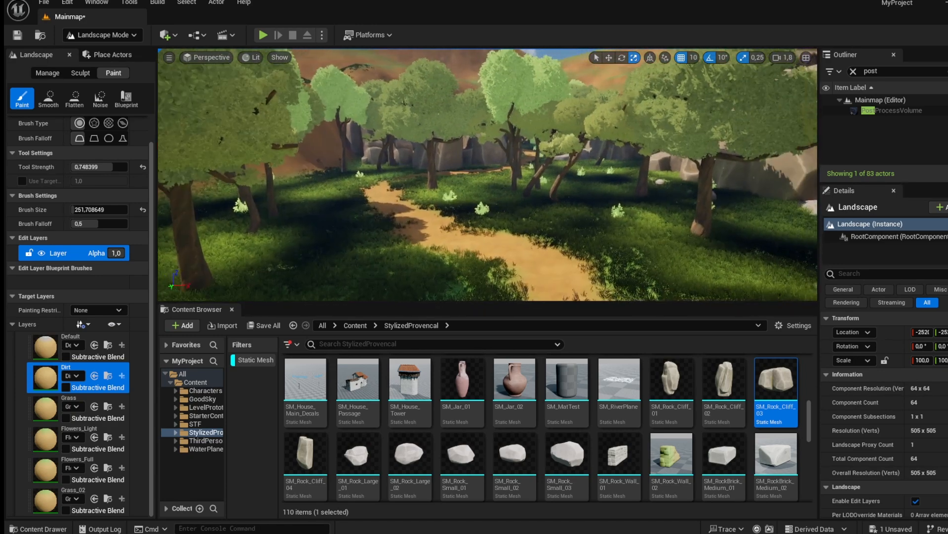
key(w)
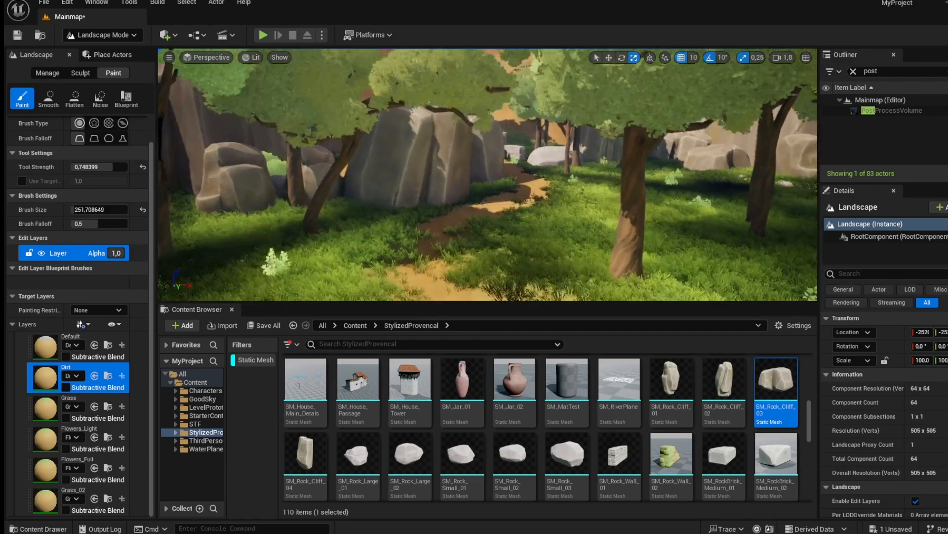
key(a)
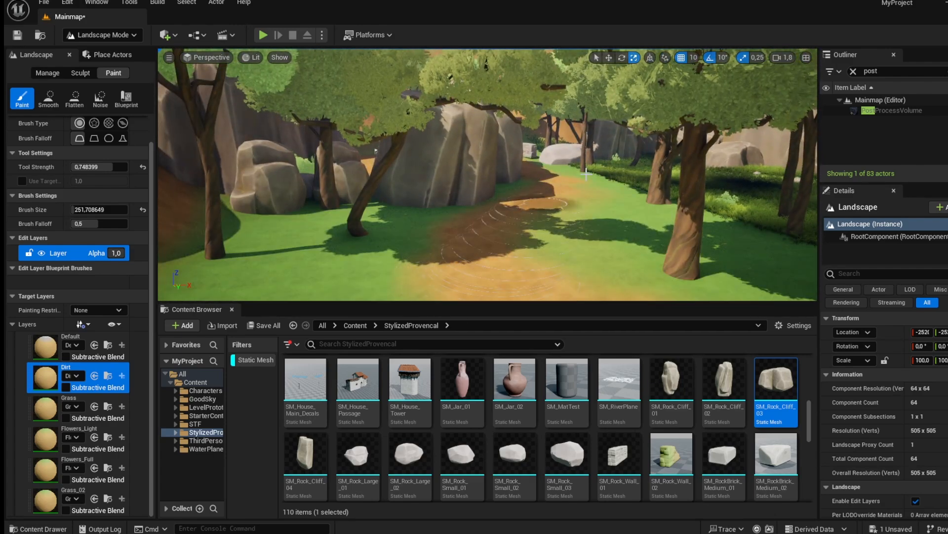
key(w)
mouse_move(376, 150)
right_down()
mouse_move(554, 138)
mouse_move(508, 187)
mouse_move(437, 176)
right_up()
key(s)
key(d)
Return to selection mode and place an SM_House_Passage in the dirt clearing, rotating it against the rock wall.
click(116, 37)
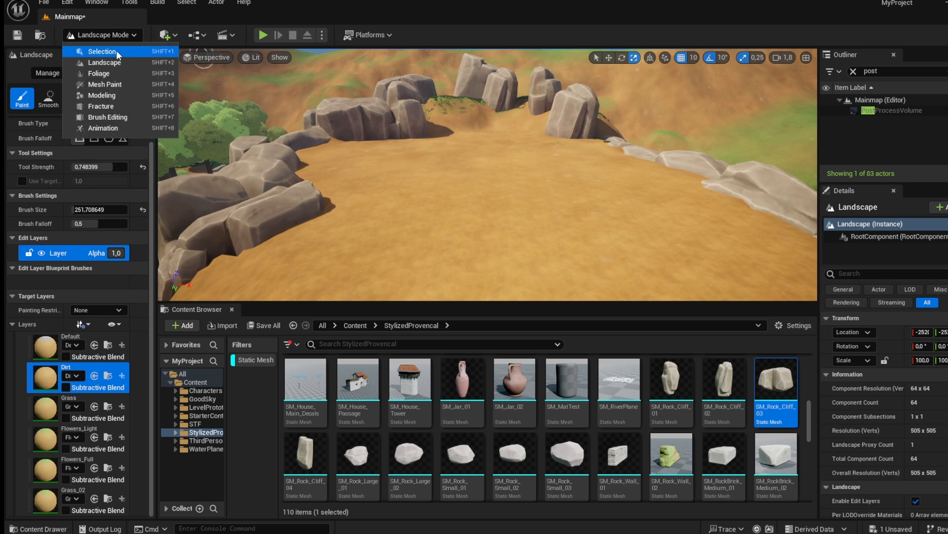
click(115, 51)
right_drag(343, 190, 324, 215)
drag(366, 398, 417, 290)
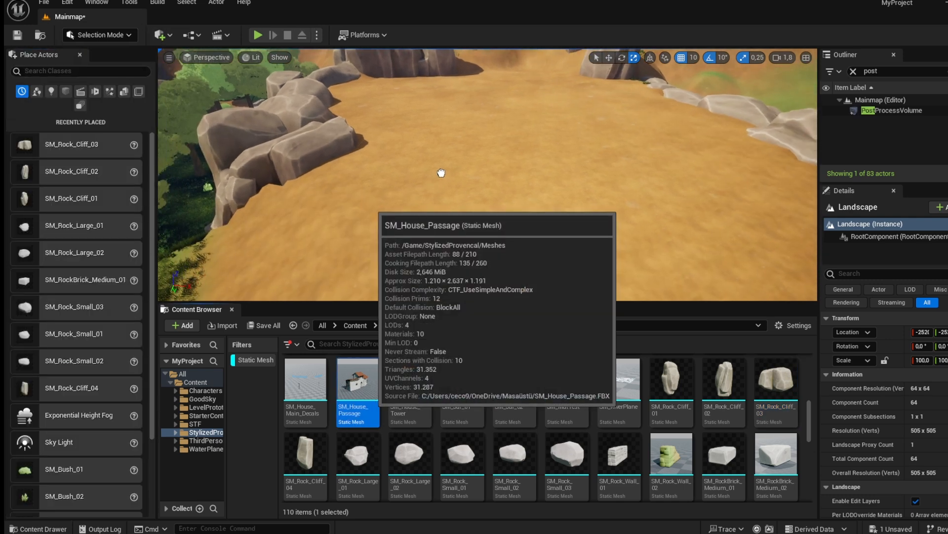
drag(441, 172, 441, 167)
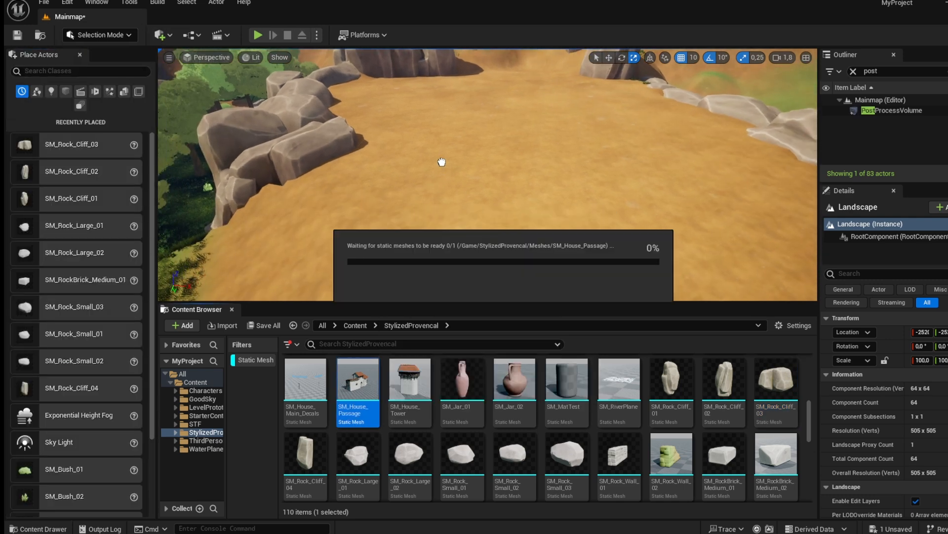
drag(441, 161, 534, 182)
key(e)
right_drag(539, 181, 521, 156)
key(w)
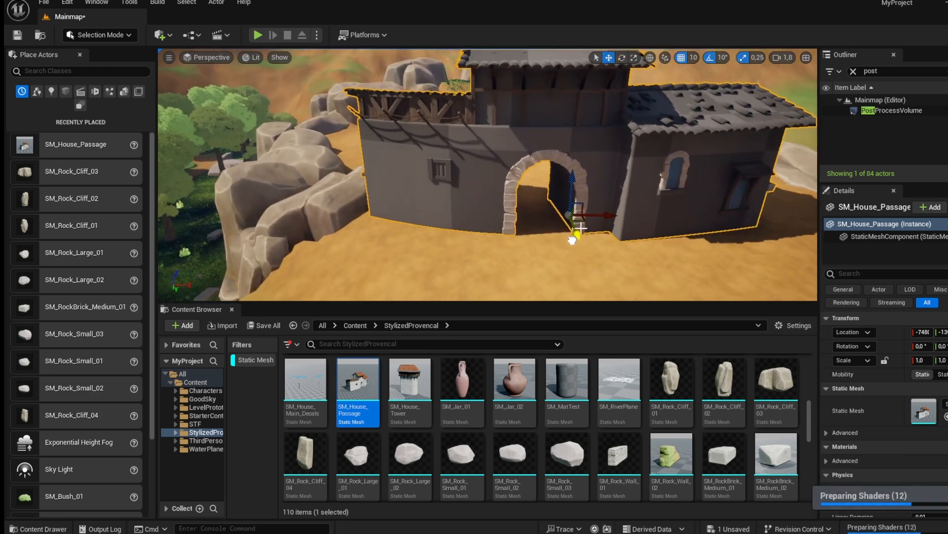
Nudge the SM_House_Passage sideways so it sits snugly against the rock wall.
drag(607, 219, 634, 222)
mouse_move(608, 202)
right_down()
mouse_move(611, 220)
mouse_move(608, 201)
right_up()
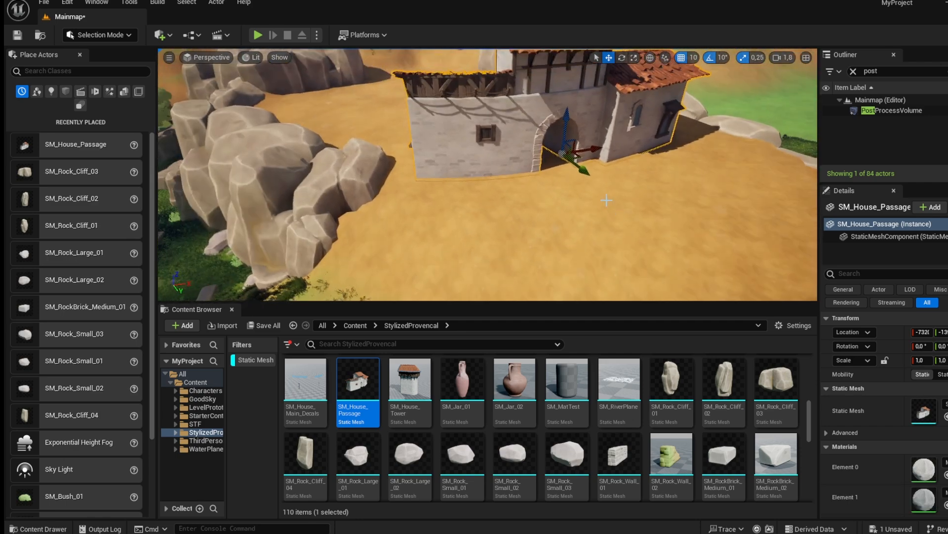
drag(586, 171, 590, 174)
right_drag(590, 174, 732, 170)
key(s)
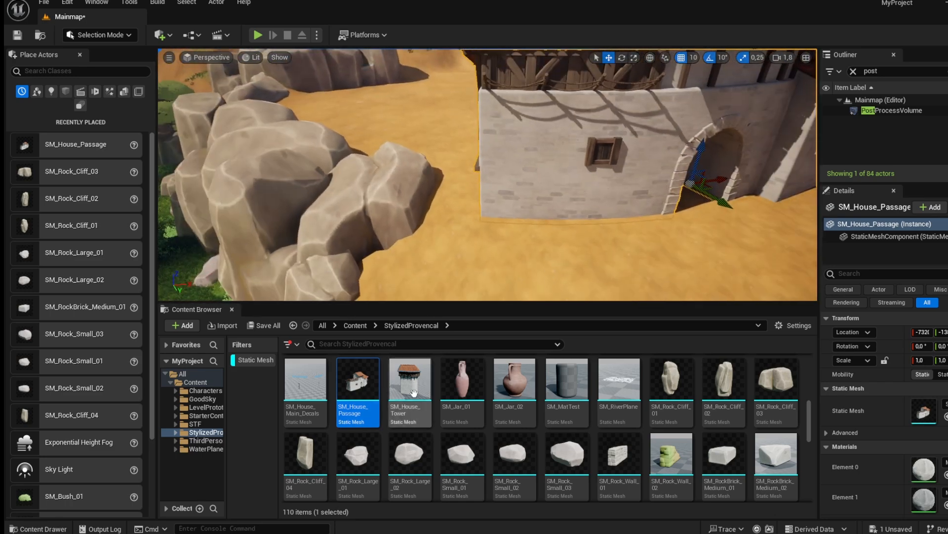
Browse the StylizedProvencal meshes and place an SM_House_Tower beside the passage house near the rocks.
scroll(414, 392, down, 2)
scroll(630, 438, down, 5)
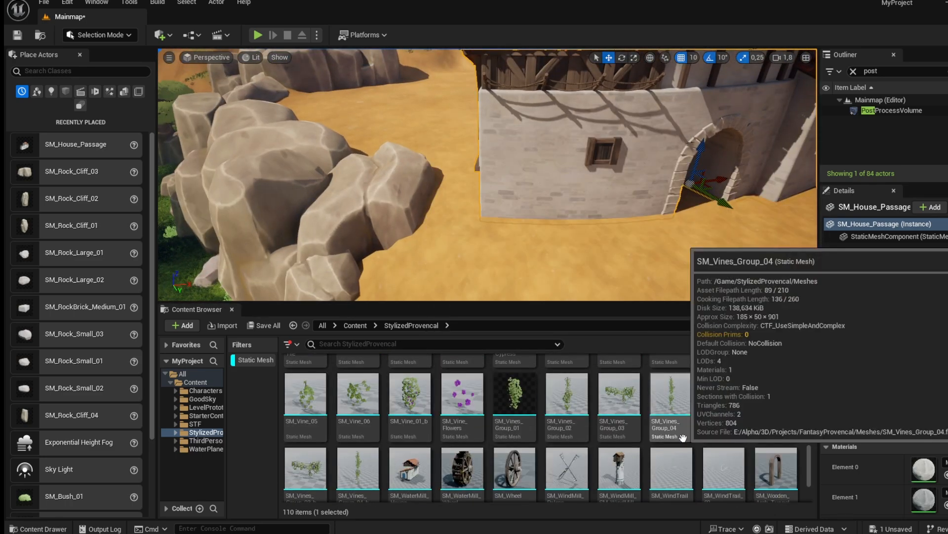
scroll(405, 447, up, 4)
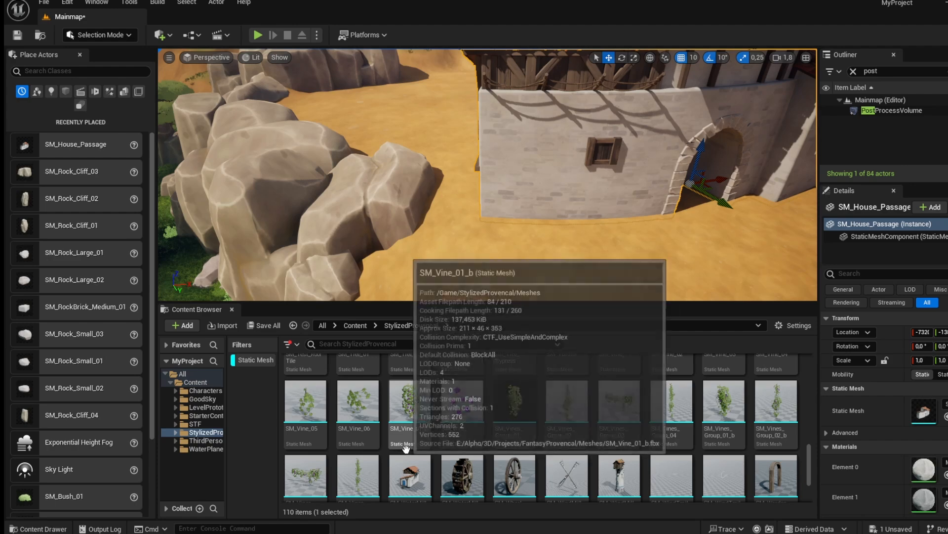
scroll(410, 448, up, 5)
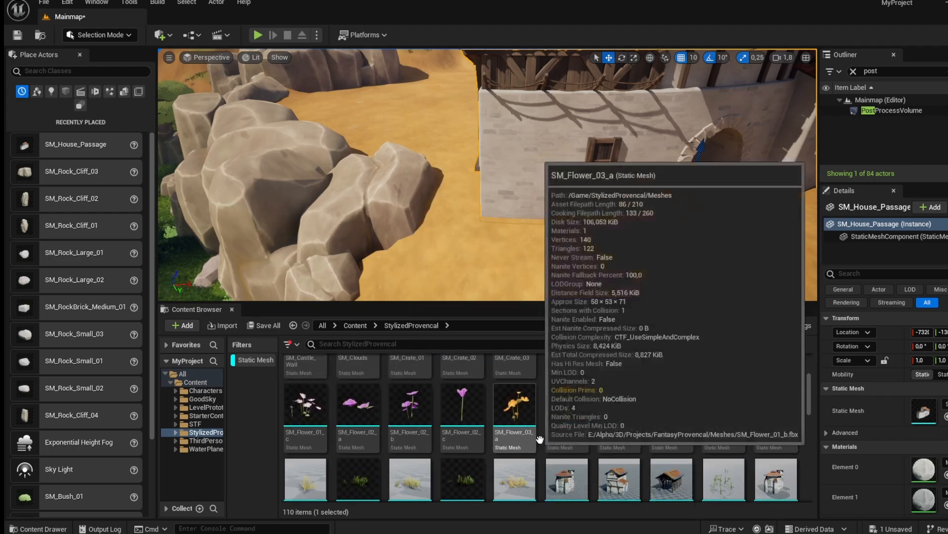
scroll(552, 436, down, 3)
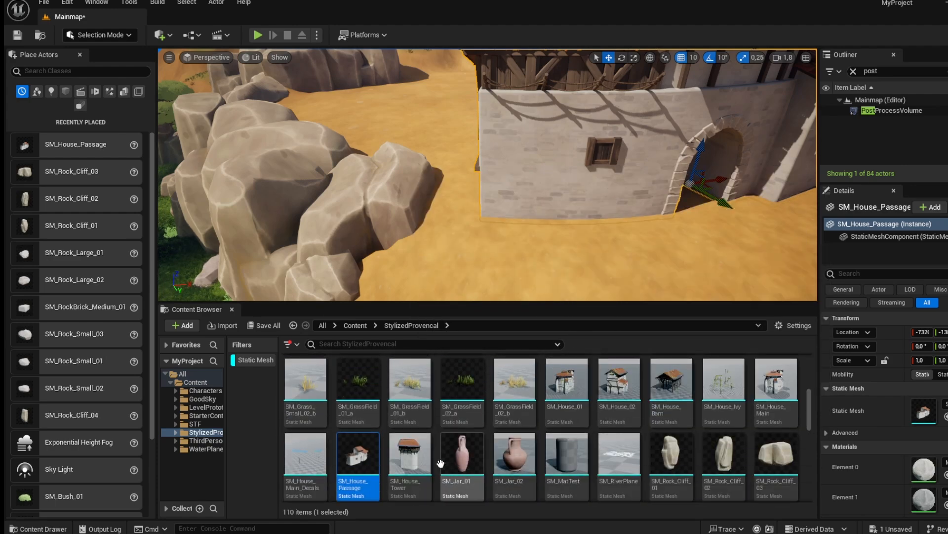
drag(405, 407, 439, 198)
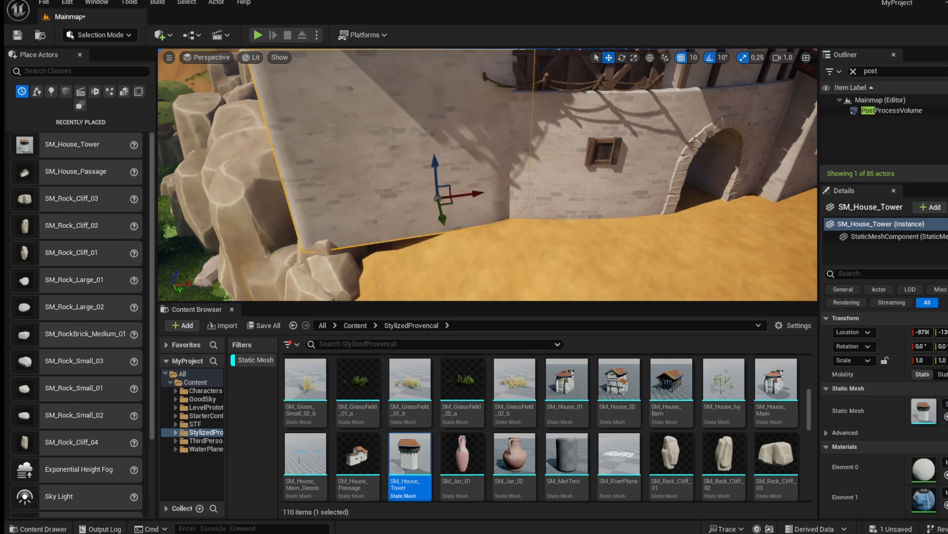
Rotate the tower and scale it down to 0.5, then move it toward the passage wall.
key(f)
key(e)
drag(529, 292, 526, 246)
key(r)
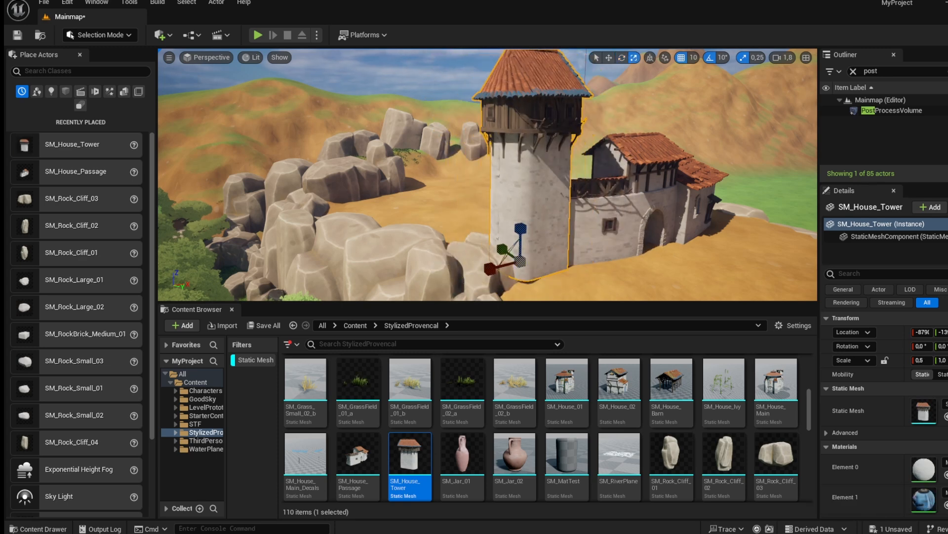
right_drag(526, 245, 527, 245)
key(w)
drag(480, 205, 479, 223)
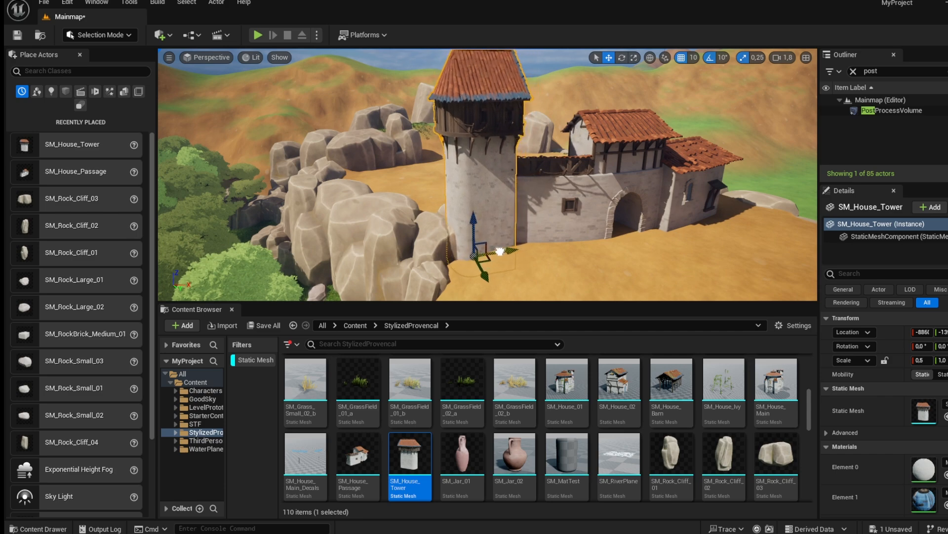
Lower the tower into the ground against the corner of the passage wall.
key(w)
right_drag(497, 251, 487, 250)
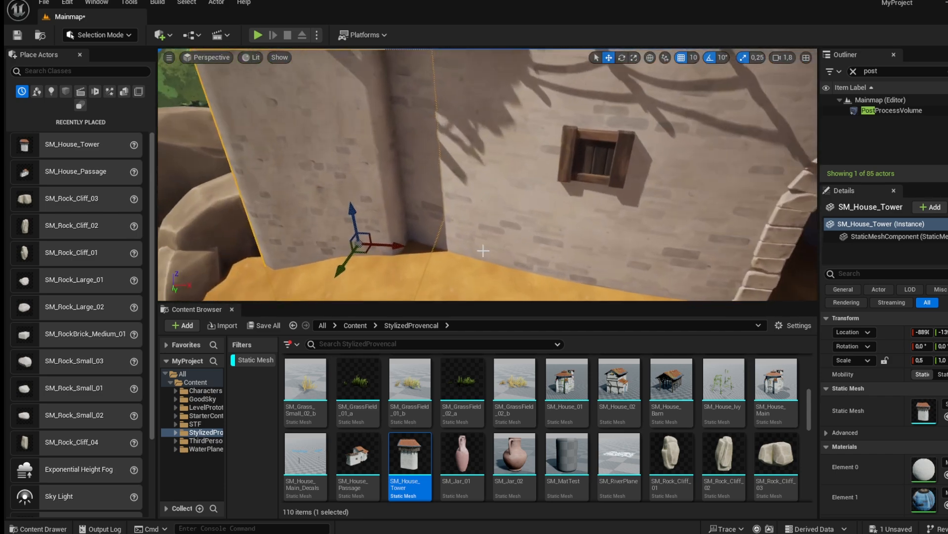
drag(391, 245, 341, 278)
drag(386, 247, 368, 248)
mouse_move(369, 248)
right_down()
mouse_move(374, 221)
mouse_move(377, 263)
right_up()
key(s)
key(w)
drag(370, 258, 370, 275)
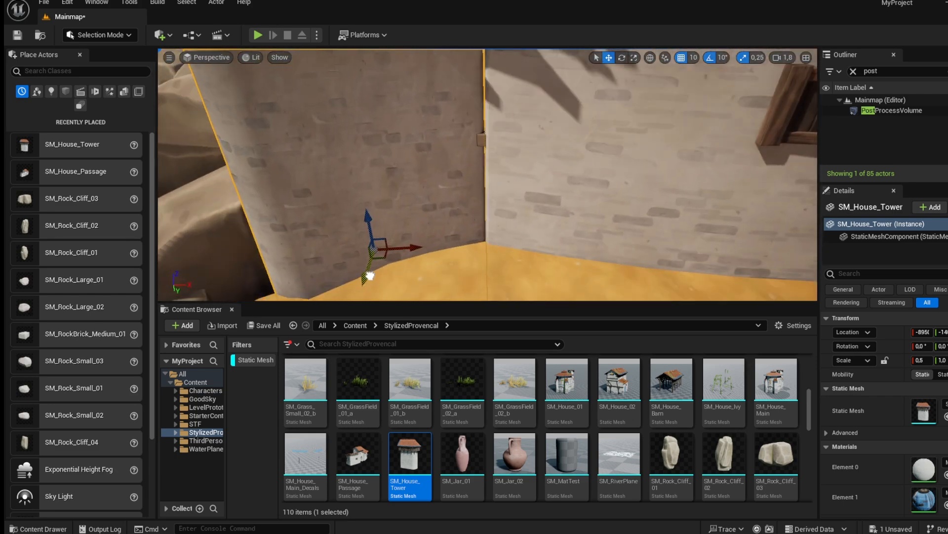
Slide the tower sideways to line it up flush with the passage wall's end.
key(s)
right_drag(371, 279, 467, 222)
click(371, 280)
click(455, 262)
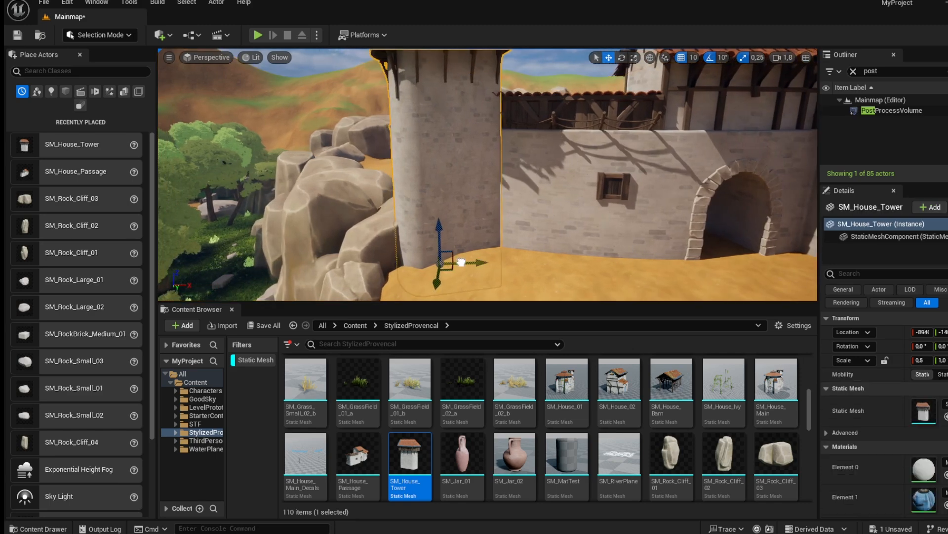
click(471, 269)
key(s)
mouse_move(471, 269)
right_down()
mouse_move(484, 269)
mouse_move(488, 254)
mouse_move(482, 269)
right_up()
key(w)
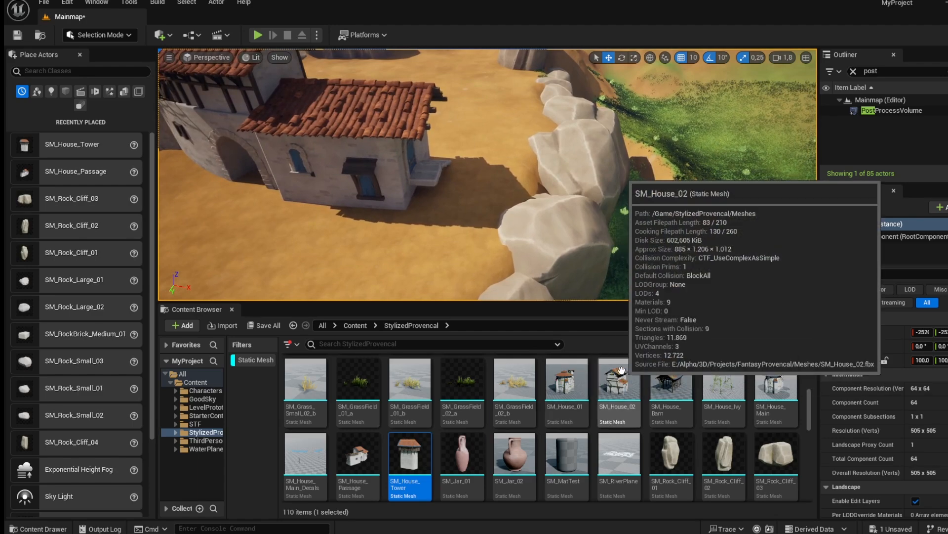
Place an SM_House_02 in the dirt clearing next to the passage house.
drag(619, 382, 522, 221)
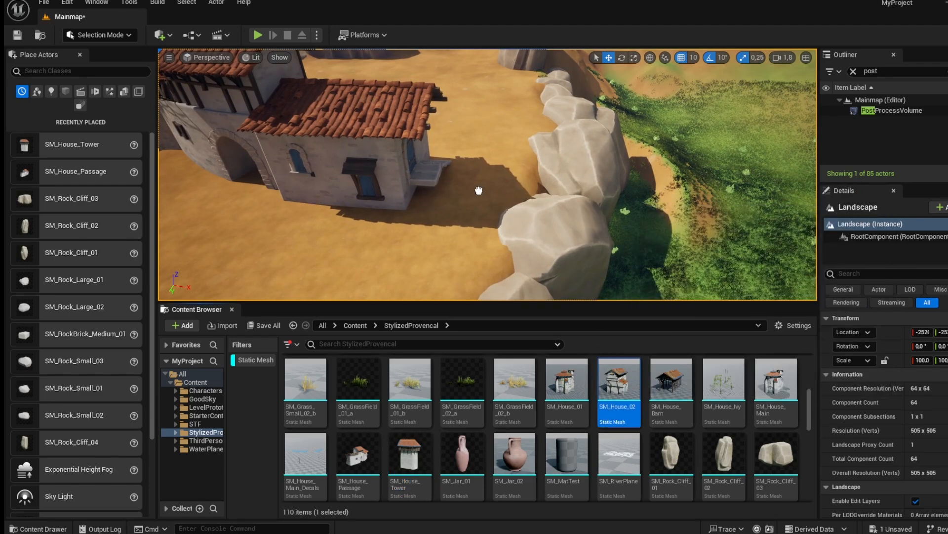
drag(474, 195, 478, 182)
right_drag(478, 183, 345, 163)
key(w)
right_drag(529, 133, 530, 133)
key(s)
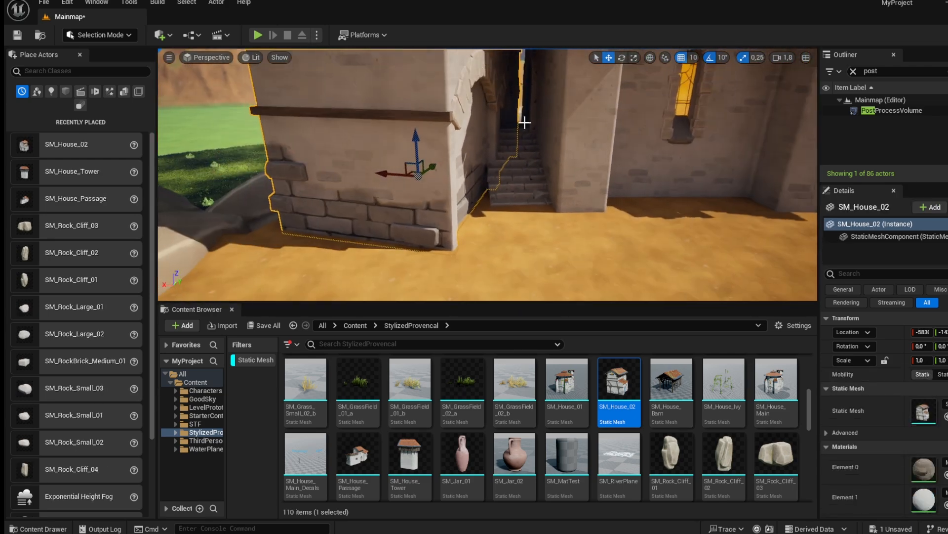
Move the SM_House_02 so it butts against the side of the passage house.
drag(421, 194, 388, 194)
right_drag(388, 194, 360, 185)
key(s)
key(s)
key(w)
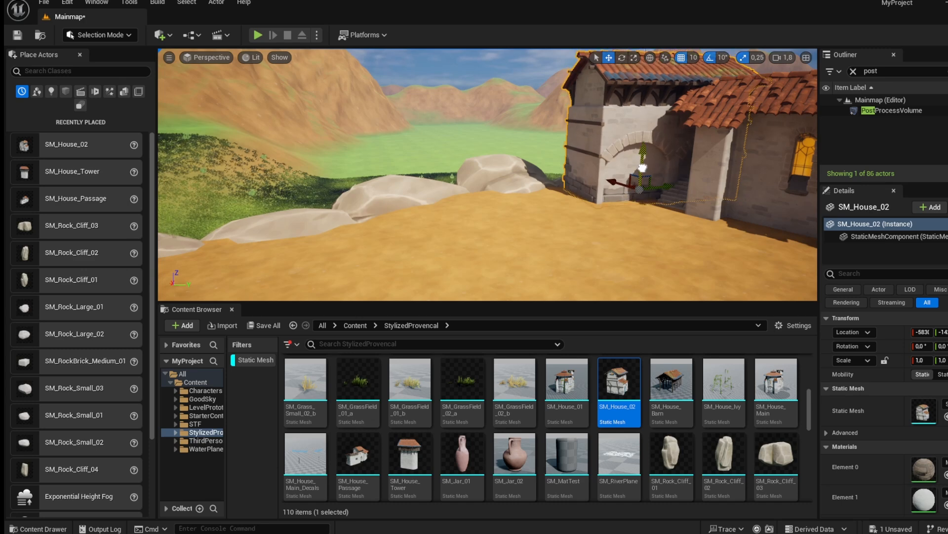
Duplicate the house, rotate the copy and align it as a continuing wall segment.
alt+drag(660, 184, 505, 225)
key(e)
right_drag(460, 257, 435, 259)
key(w)
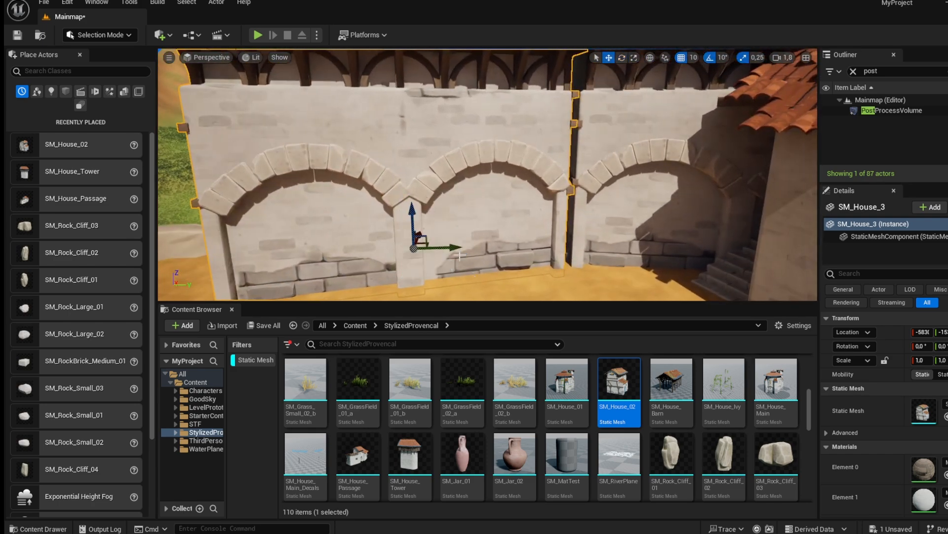
click(681, 58)
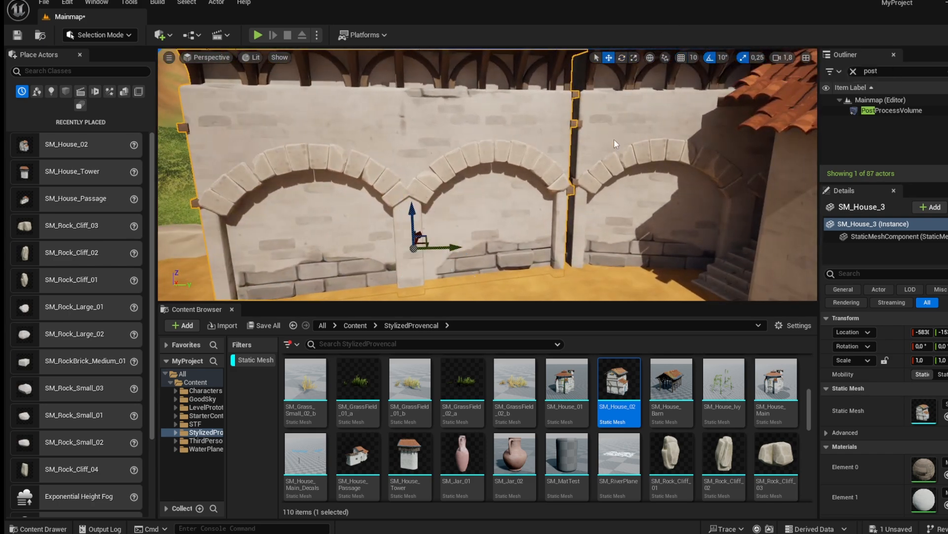
drag(461, 245, 462, 247)
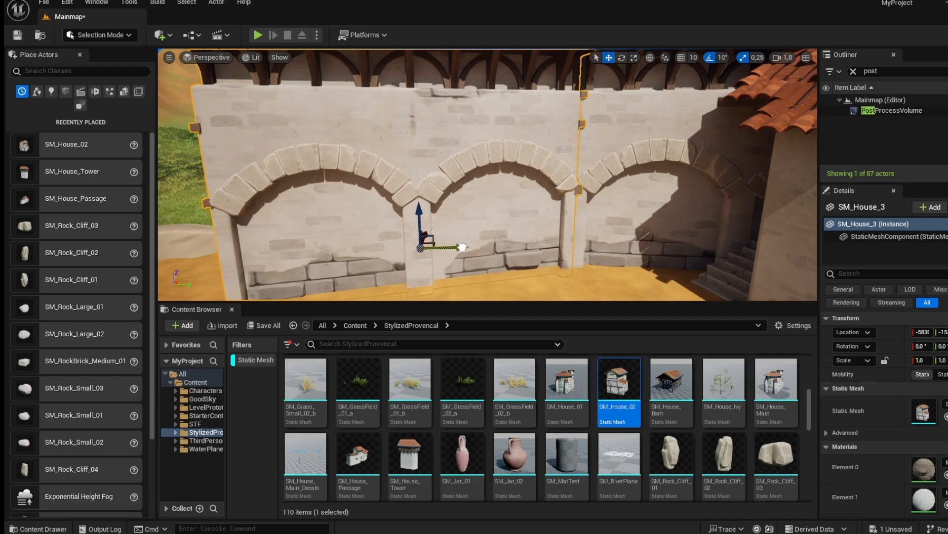
key(s)
mouse_move(616, 74)
right_down()
mouse_move(612, 101)
mouse_move(613, 76)
right_up()
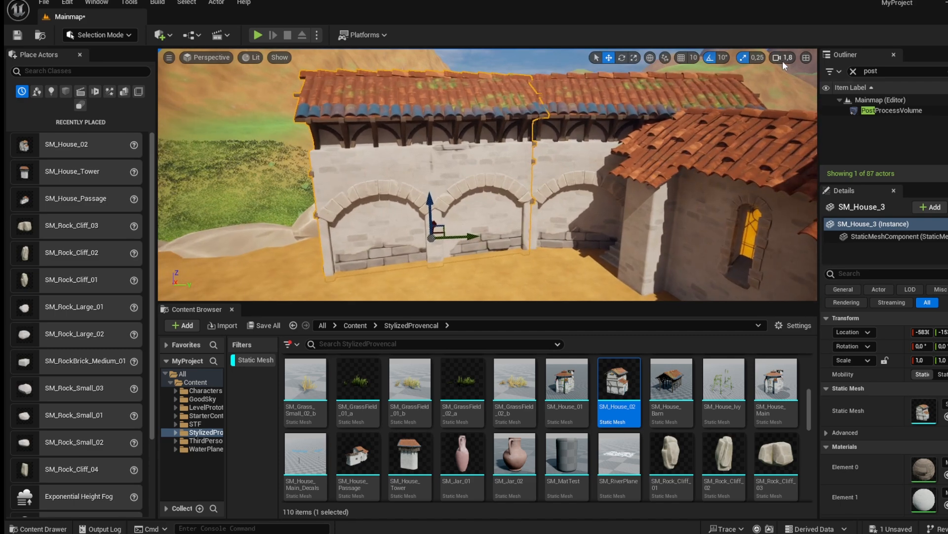
Place another SM_House_02 in the open courtyard and rotate it slightly.
right_drag(494, 197, 419, 276)
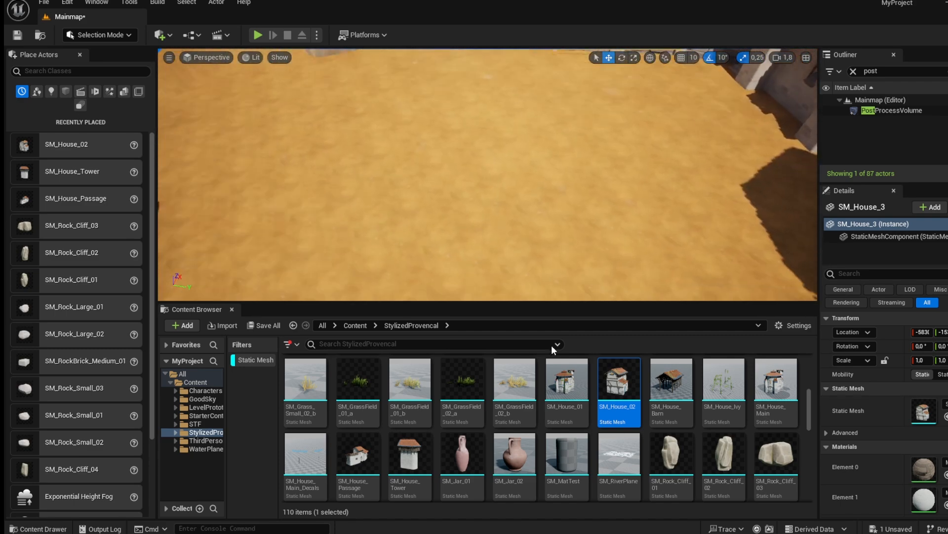
drag(623, 393, 462, 158)
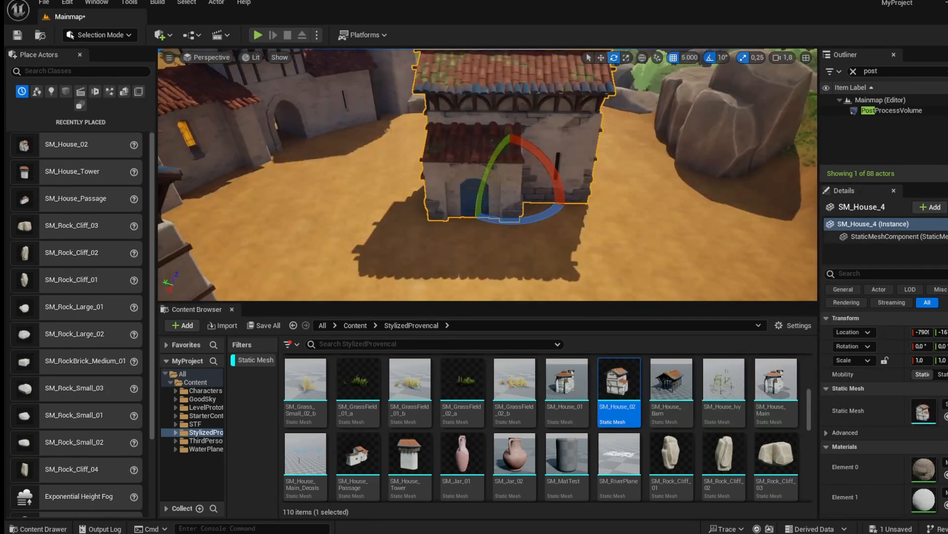
right_drag(652, 106, 588, 74)
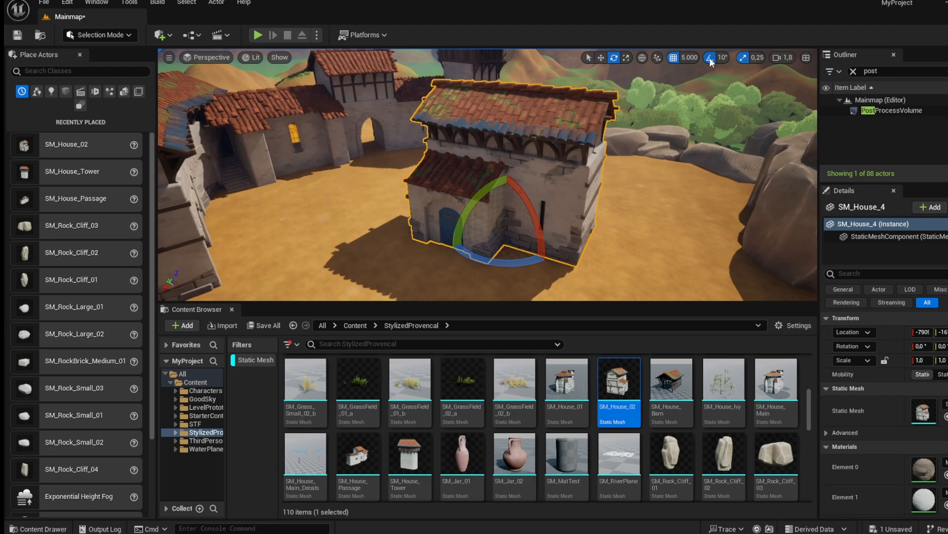
right_drag(555, 172, 548, 199)
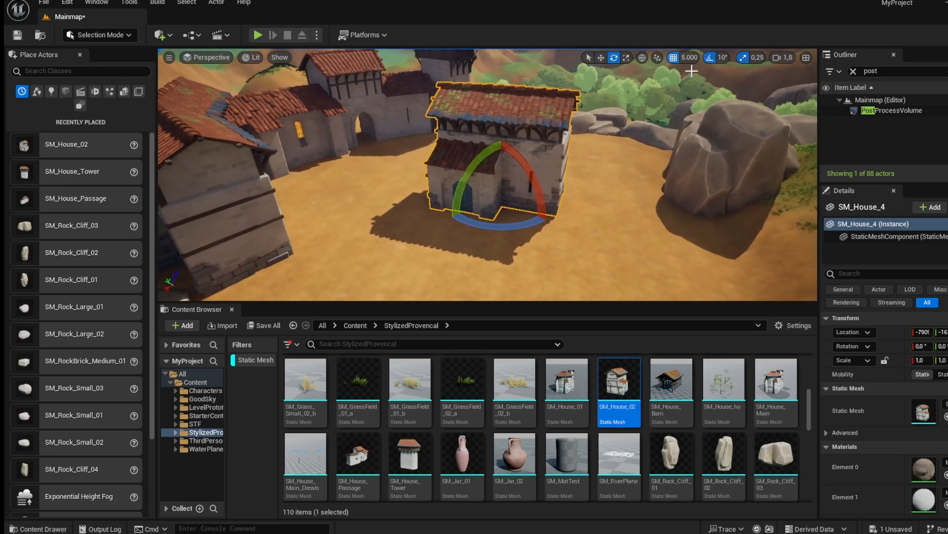
Set the grid snap size to 5.
click(692, 62)
click(701, 96)
right_drag(667, 118, 660, 68)
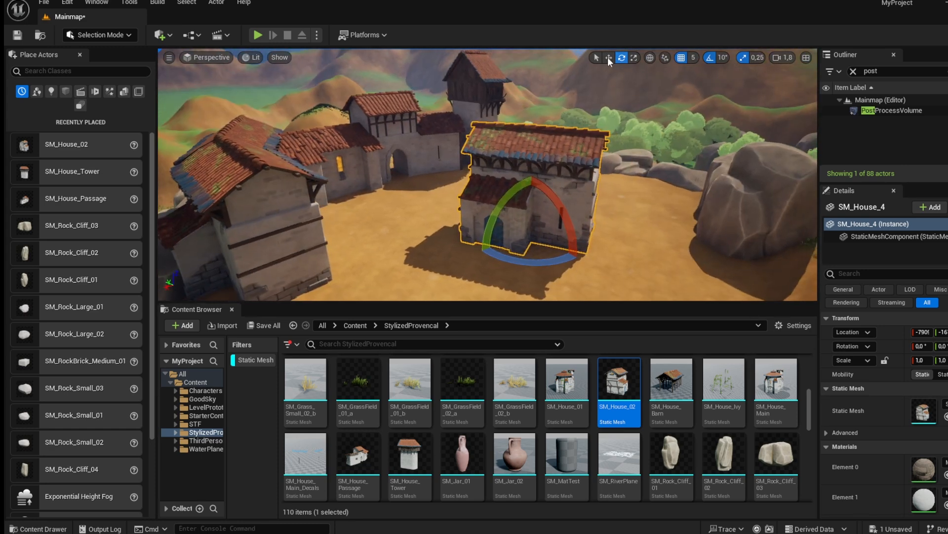
mouse_move(774, 80)
right_down()
mouse_move(810, 89)
mouse_move(790, 89)
right_up()
mouse_move(677, 161)
right_down()
mouse_move(661, 162)
mouse_move(693, 173)
mouse_move(680, 163)
right_up()
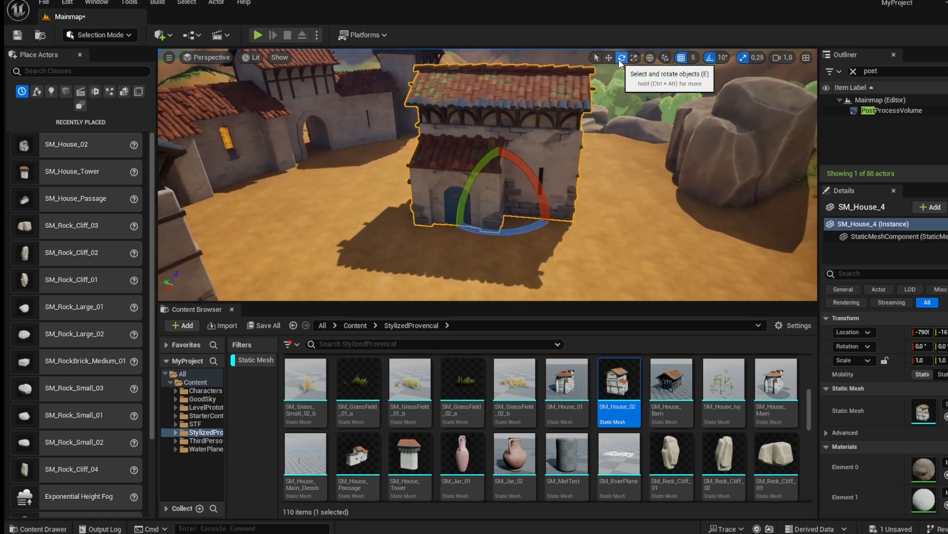
key(r)
key(e)
key(q)
key(w)
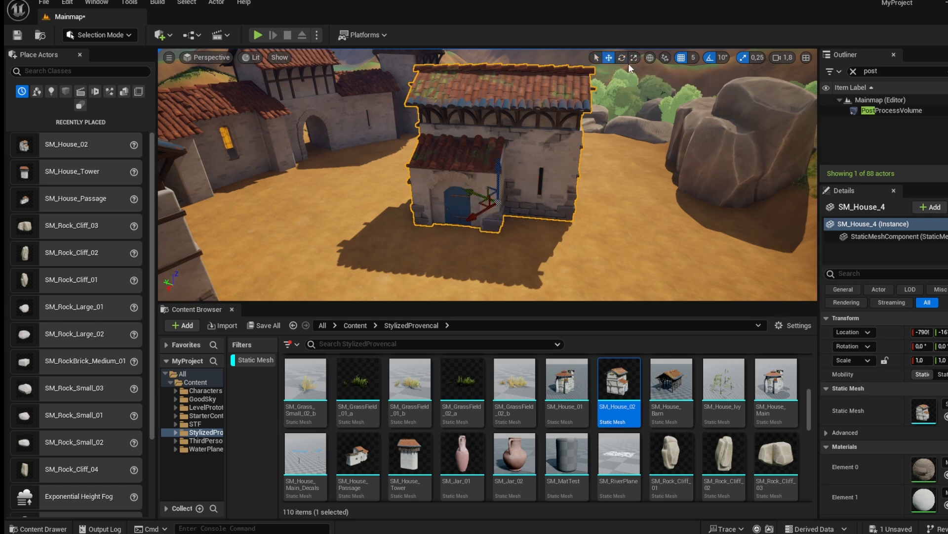
key(e)
key(w)
click(597, 59)
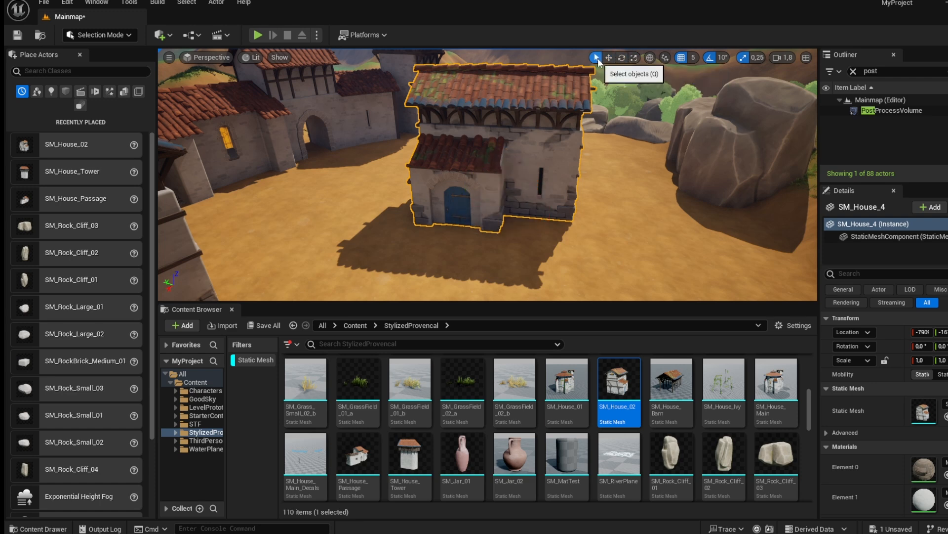
click(711, 153)
click(529, 158)
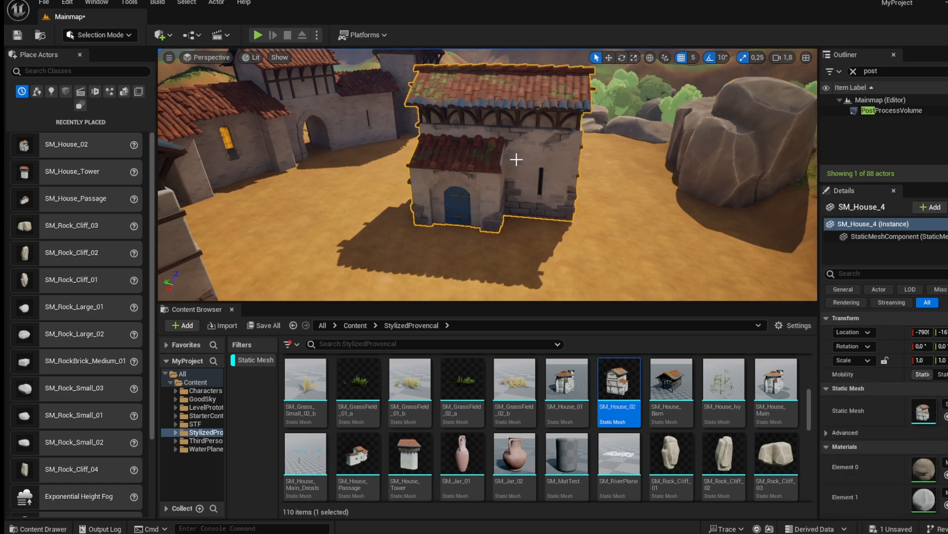
key(w)
key(e)
key(r)
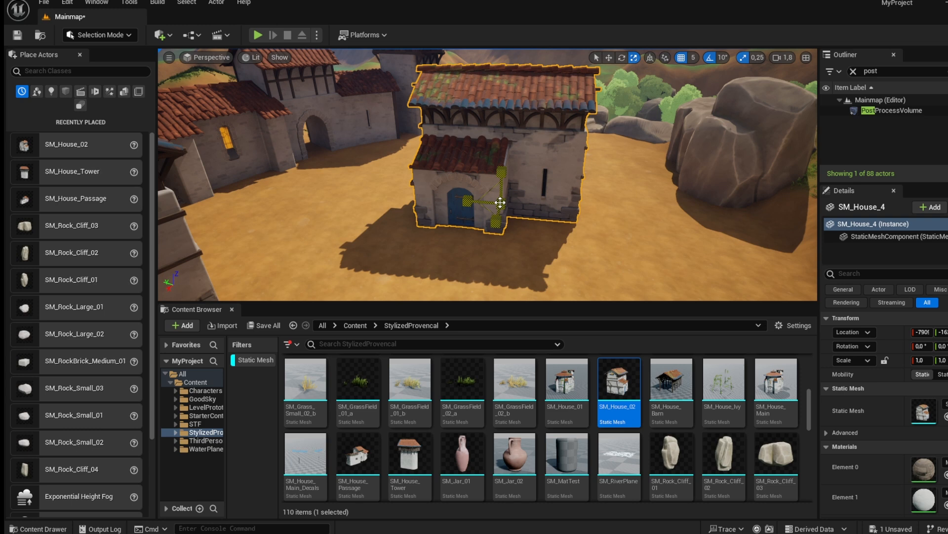
mouse_move(500, 203)
mouse_down()
mouse_move(476, 222)
mouse_move(500, 203)
mouse_up()
click(624, 61)
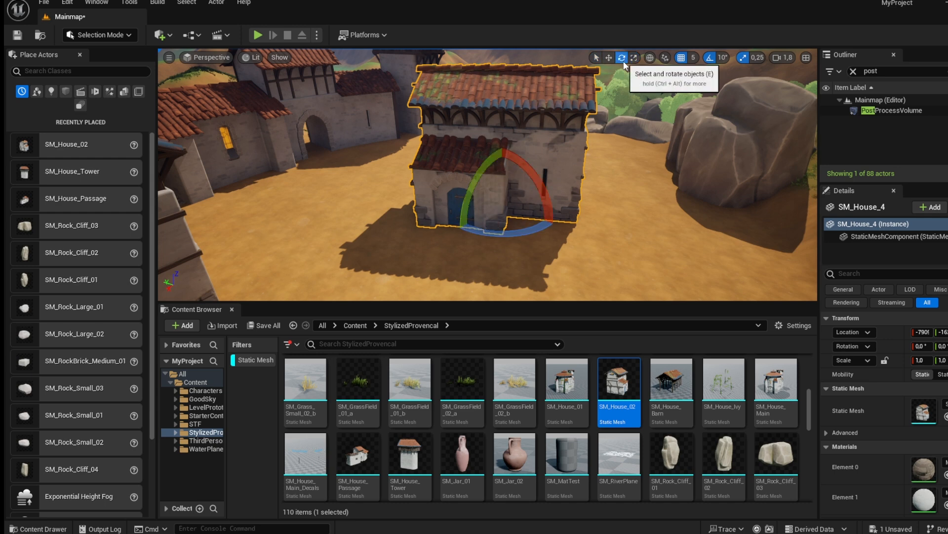
key(w)
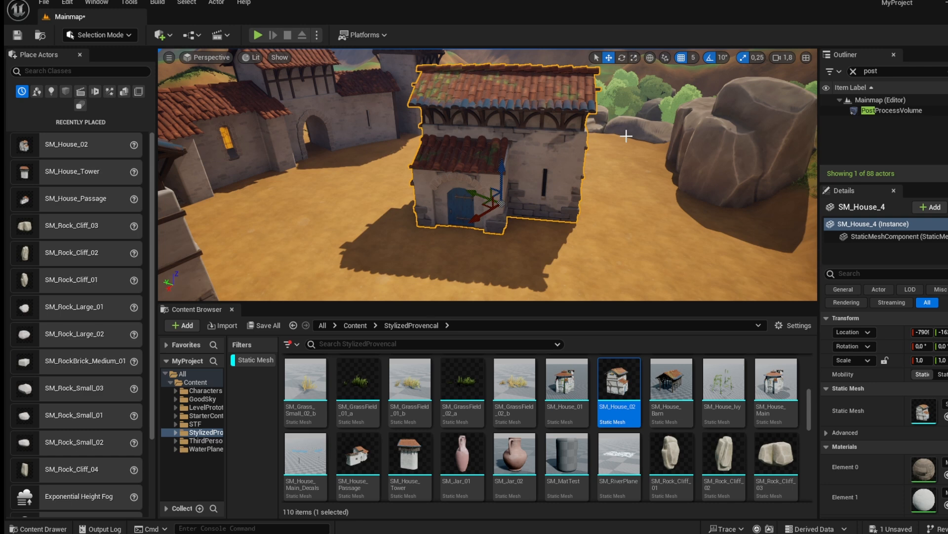
Switch the gizmo coordinate space and rotate the courtyard house to angle its front toward the clearing.
click(614, 150)
click(540, 175)
click(725, 163)
click(523, 165)
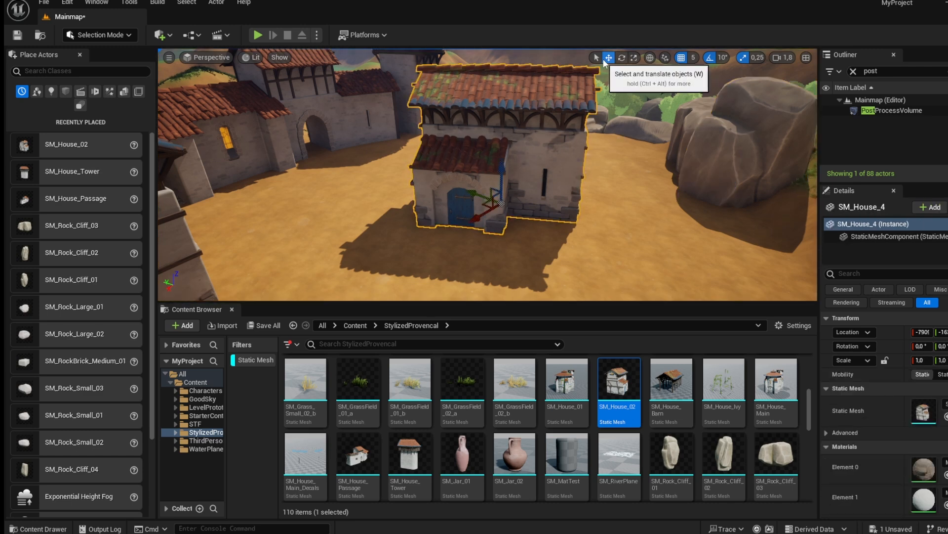
click(648, 58)
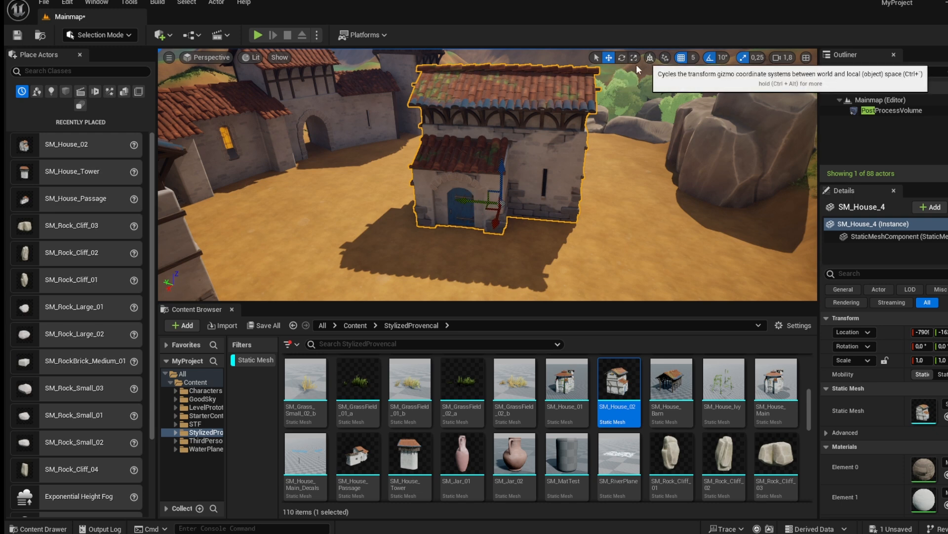
key(e)
drag(525, 231, 491, 238)
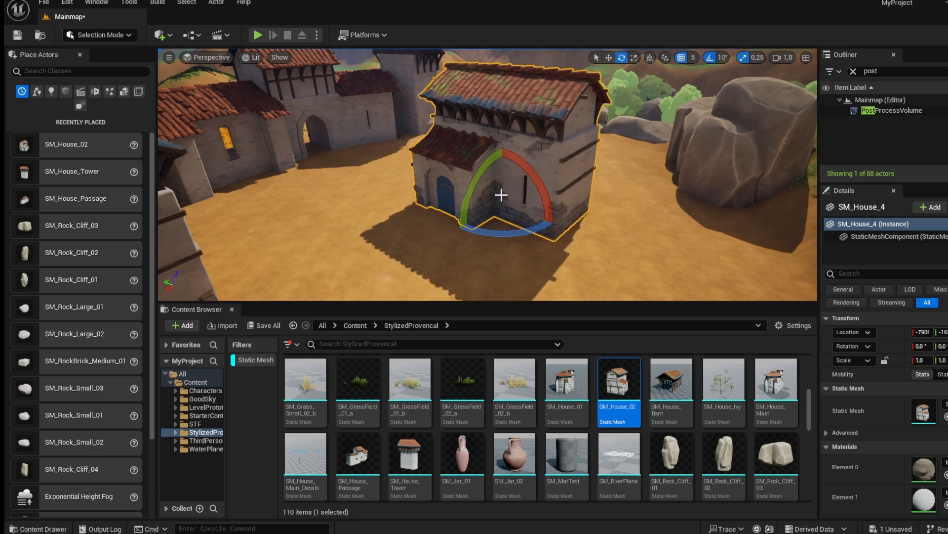
Try tilting the courtyard house with the rotate gizmo, then undo the rotation.
key(w)
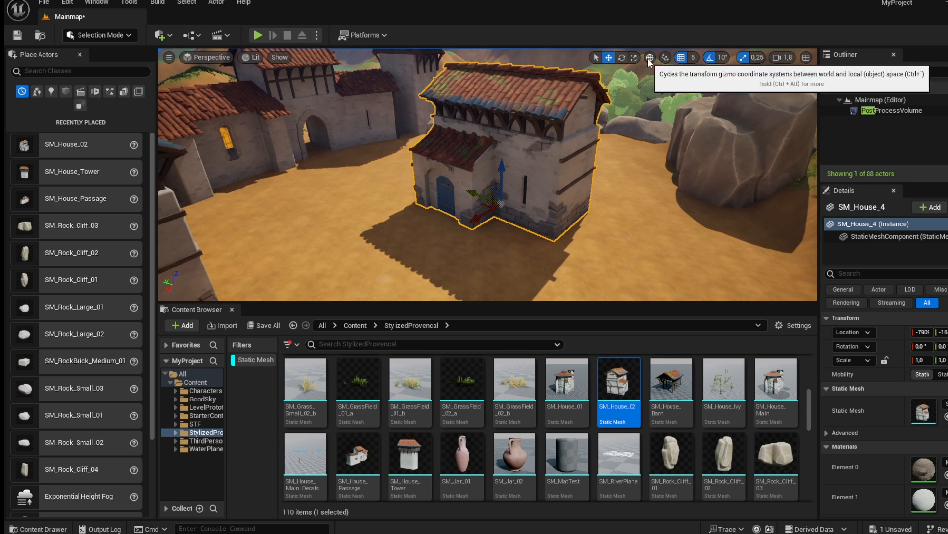
key(e)
mouse_move(497, 222)
mouse_down()
mouse_move(464, 230)
mouse_move(496, 209)
mouse_up()
drag(494, 155, 575, 217)
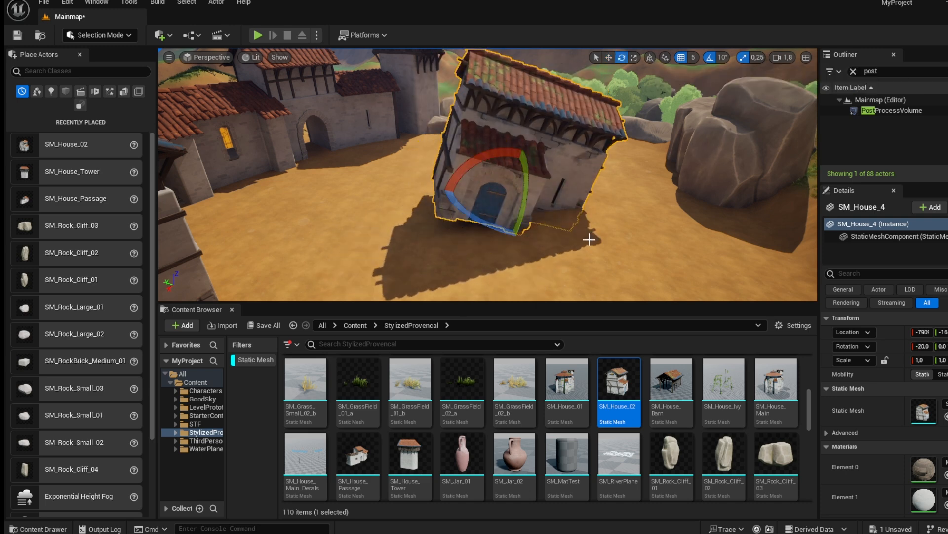
key(w)
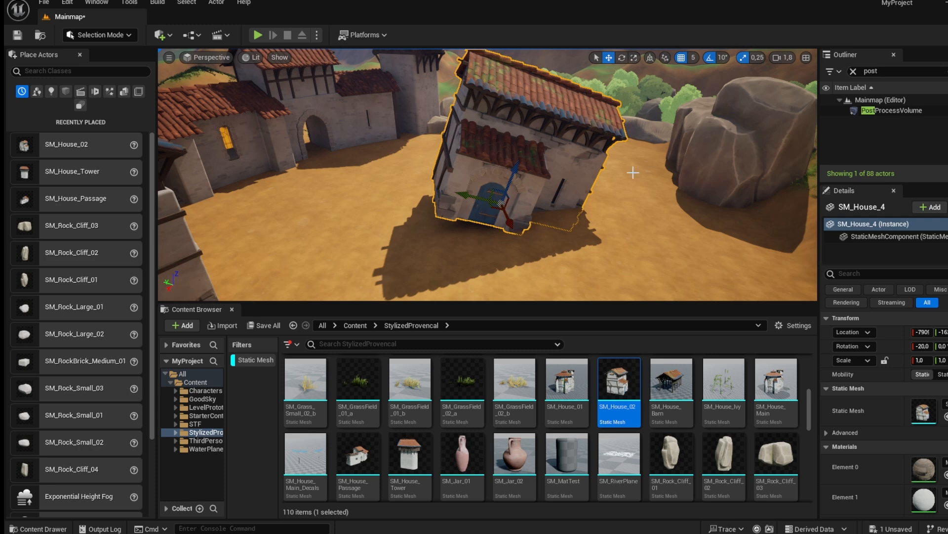
mouse_move(489, 192)
mouse_down()
mouse_move(463, 181)
mouse_move(503, 198)
mouse_move(413, 169)
mouse_move(528, 199)
mouse_move(427, 172)
mouse_move(487, 198)
mouse_move(492, 223)
mouse_move(413, 200)
mouse_move(508, 212)
mouse_move(408, 197)
mouse_move(485, 200)
mouse_up()
key(ctrl+z)
key(ctrl+z)
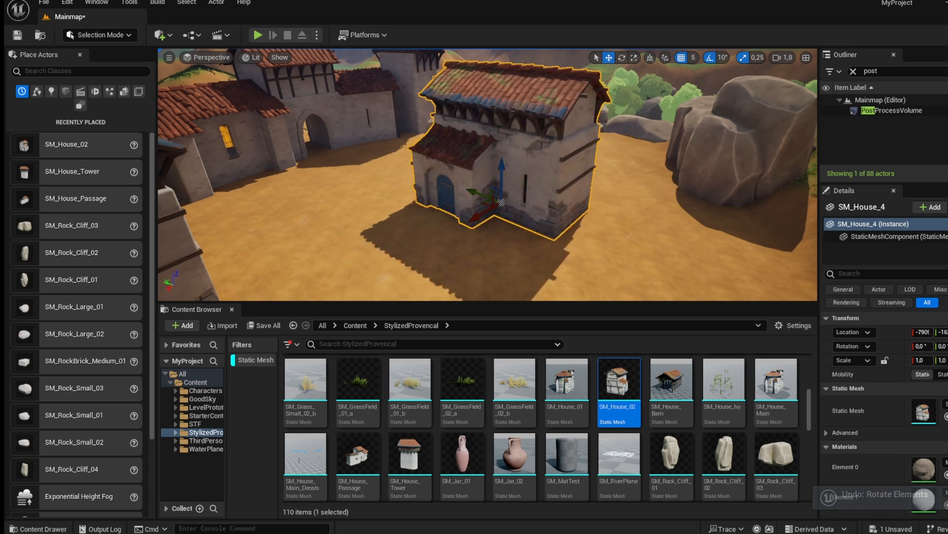
Nudge the courtyard house slightly toward the clearing with the move gizmo.
right_drag(617, 125, 613, 141)
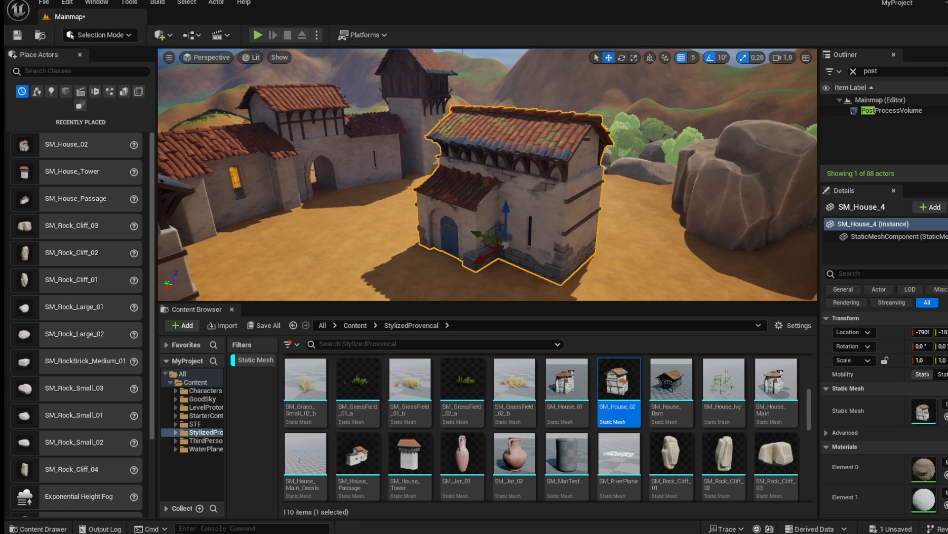
right_drag(656, 95, 656, 115)
right_drag(674, 62, 672, 52)
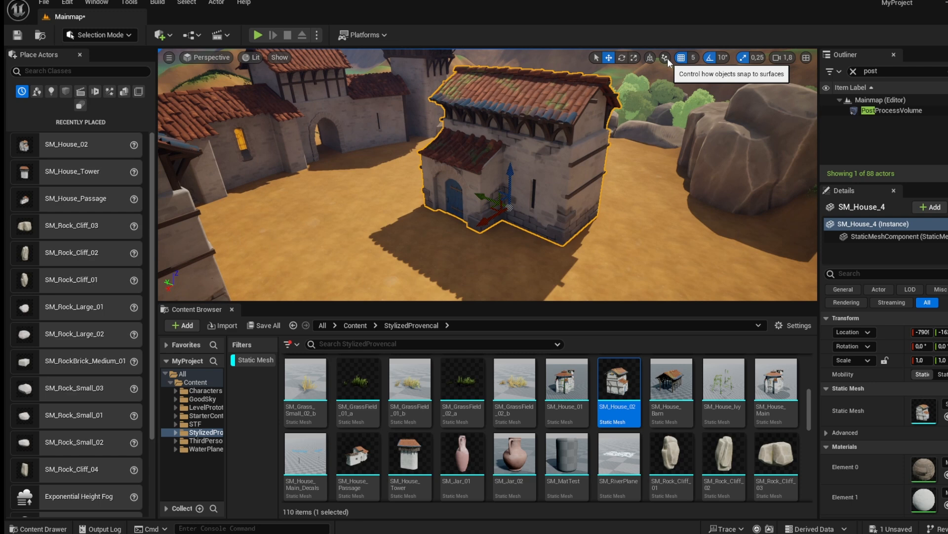
click(665, 58)
click(666, 58)
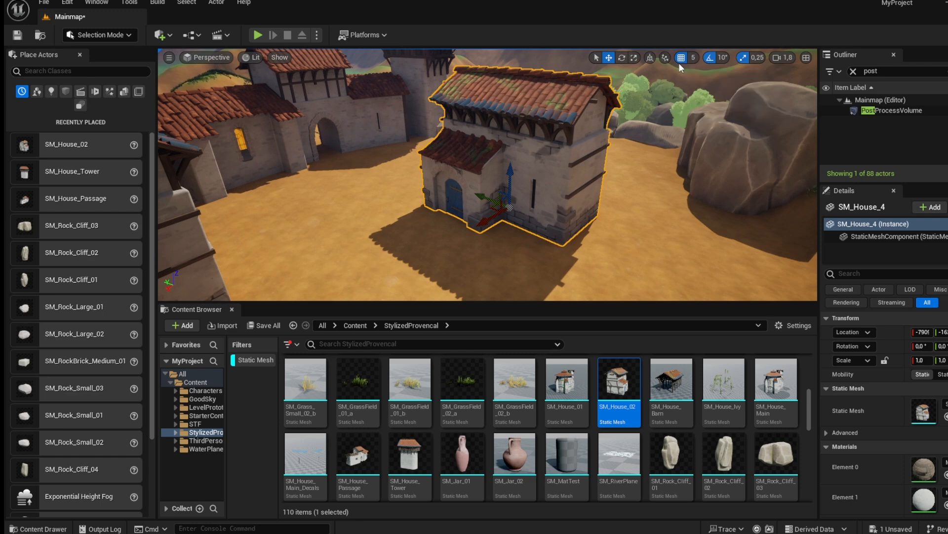
right_drag(677, 74, 669, 76)
right_drag(584, 180, 562, 173)
drag(503, 212, 531, 218)
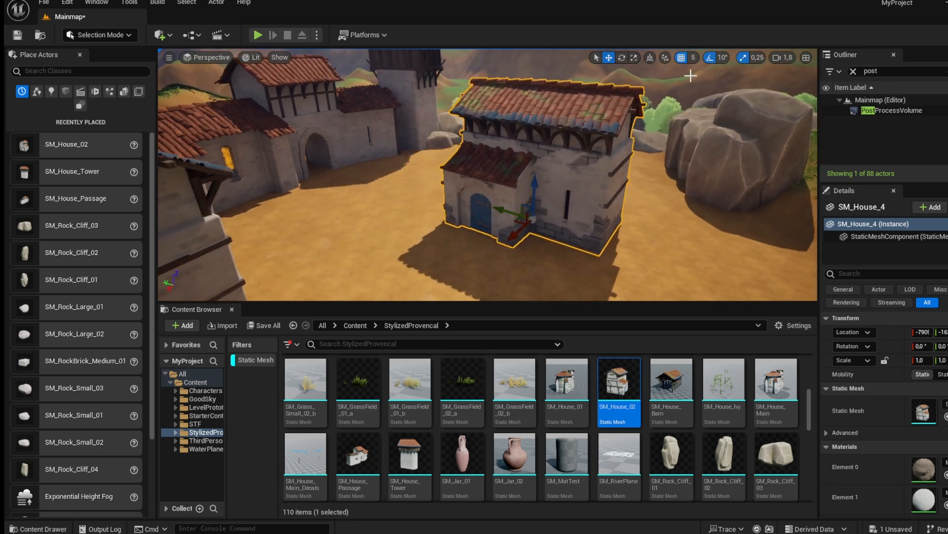
Set the grid snap size to 100, then 1000, moving the courtyard house with each setting.
click(693, 61)
click(700, 130)
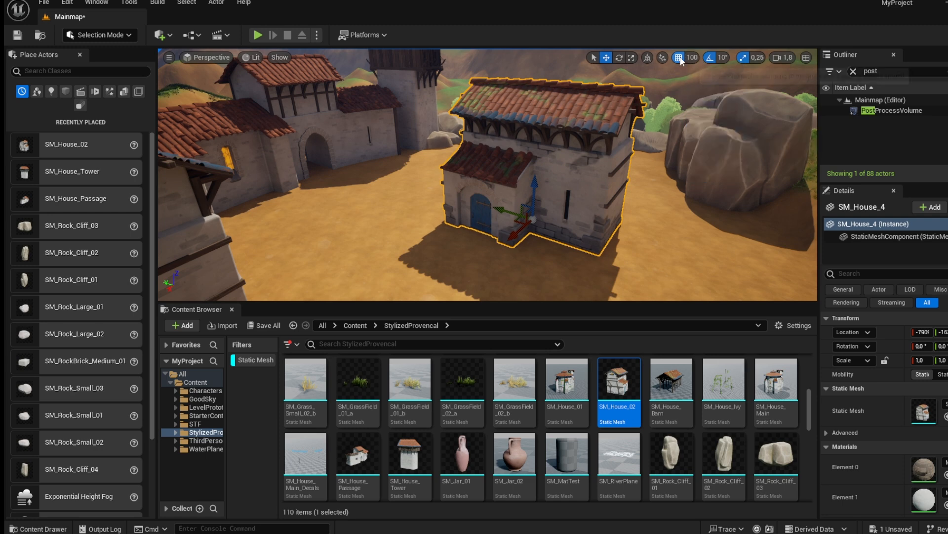
mouse_move(512, 213)
mouse_down()
mouse_move(453, 200)
mouse_move(510, 218)
mouse_move(497, 221)
mouse_move(509, 212)
mouse_move(417, 197)
mouse_move(574, 240)
mouse_move(507, 226)
mouse_up()
click(692, 58)
click(708, 150)
drag(440, 211, 480, 227)
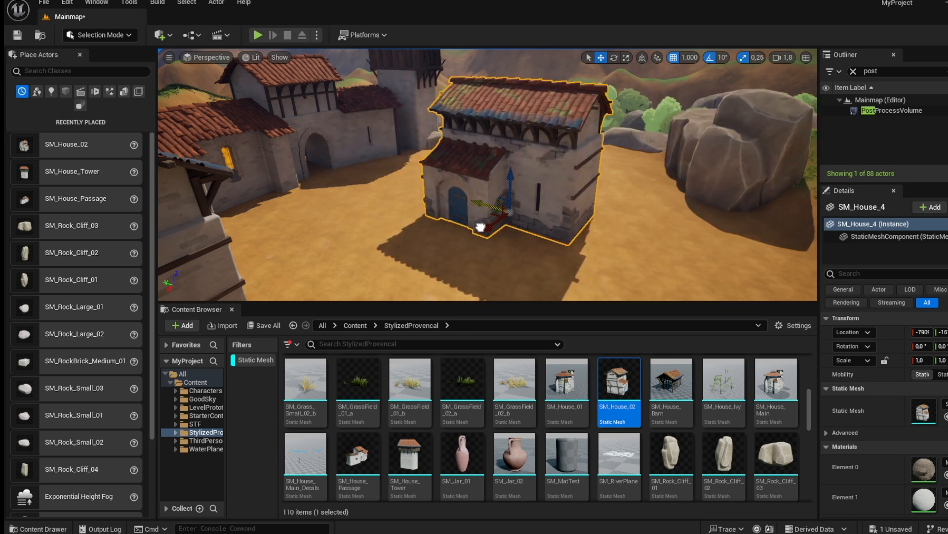
Set the grid snap size to 50 and move the courtyard house back toward the clearing.
click(687, 58)
click(702, 108)
drag(482, 203, 510, 214)
click(693, 58)
click(701, 118)
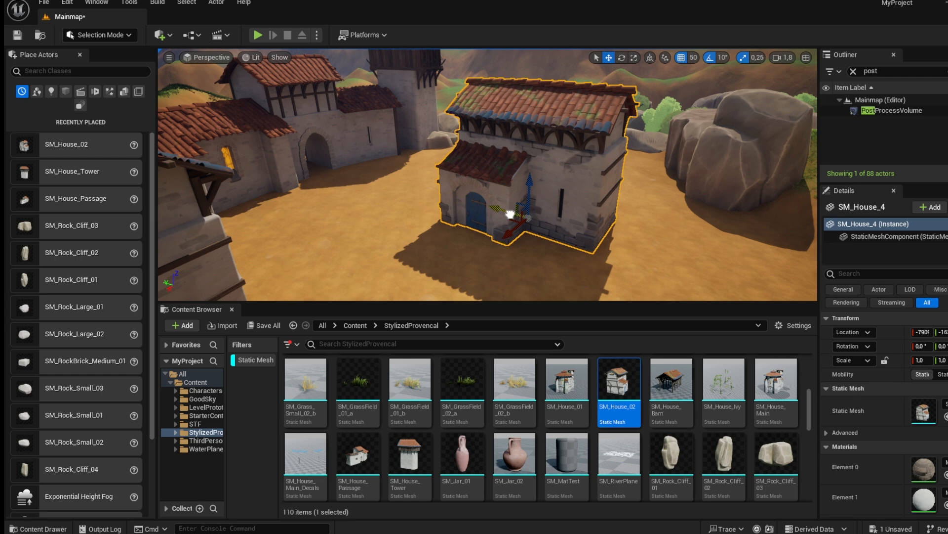
click(681, 58)
drag(508, 206, 503, 233)
right_drag(250, 239, 405, 237)
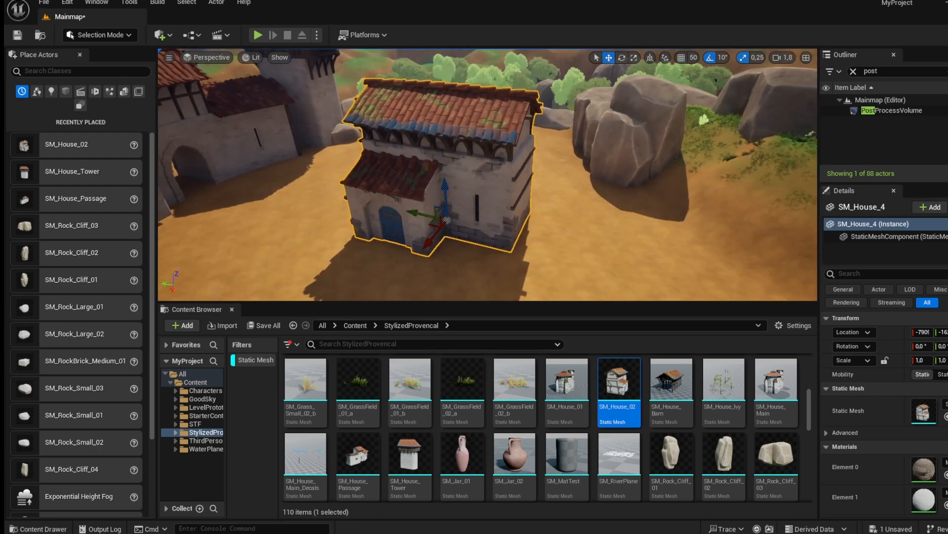
Rotate the courtyard house and scale it up to about 2 with rotation and scale snapping toggled.
key(e)
drag(442, 258, 638, 122)
click(710, 61)
drag(482, 258, 748, 94)
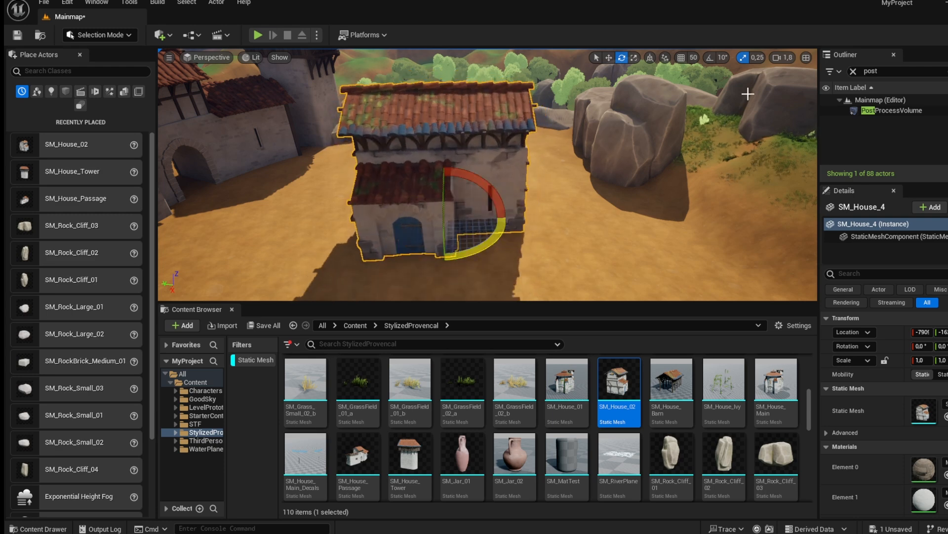
click(744, 58)
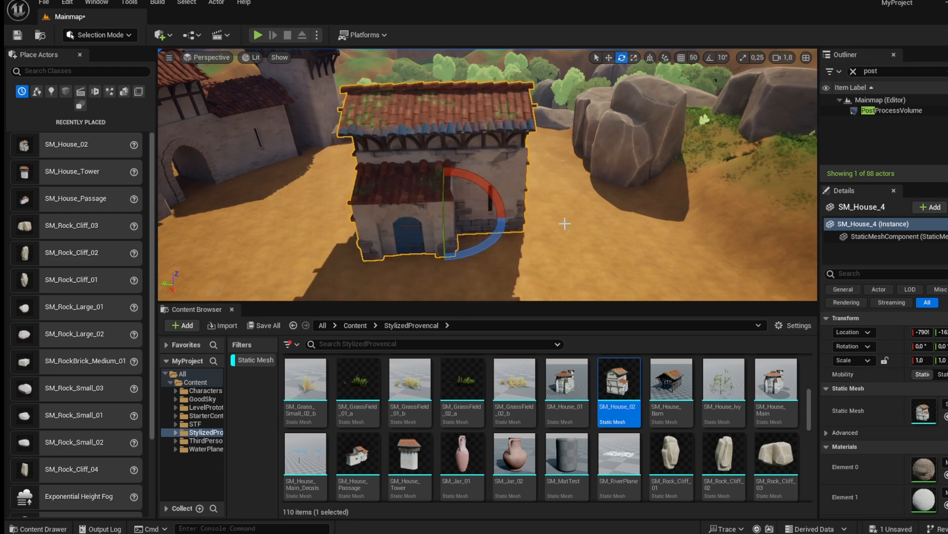
drag(446, 241, 447, 262)
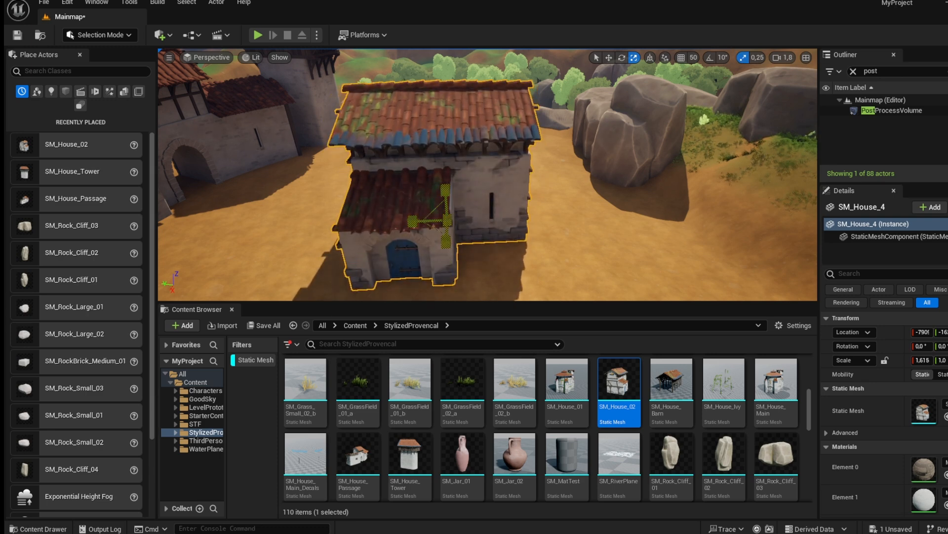
drag(448, 219, 718, 96)
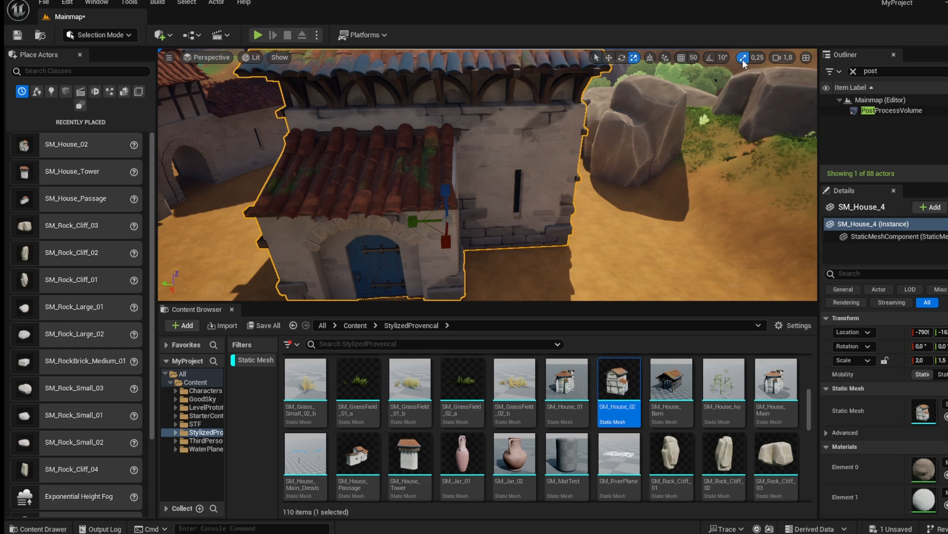
click(710, 58)
click(681, 58)
Delete the courtyard house.
right_drag(589, 186, 304, 138)
key(s)
key(Delete)
Place an SM_House_01 on the open ground beyond the rocks, then delete it again.
key(w)
click(410, 163)
right_drag(411, 163, 297, 168)
key(w)
key(w)
key(s)
key(s)
key(s)
key(w)
key(s)
right_drag(504, 167, 516, 212)
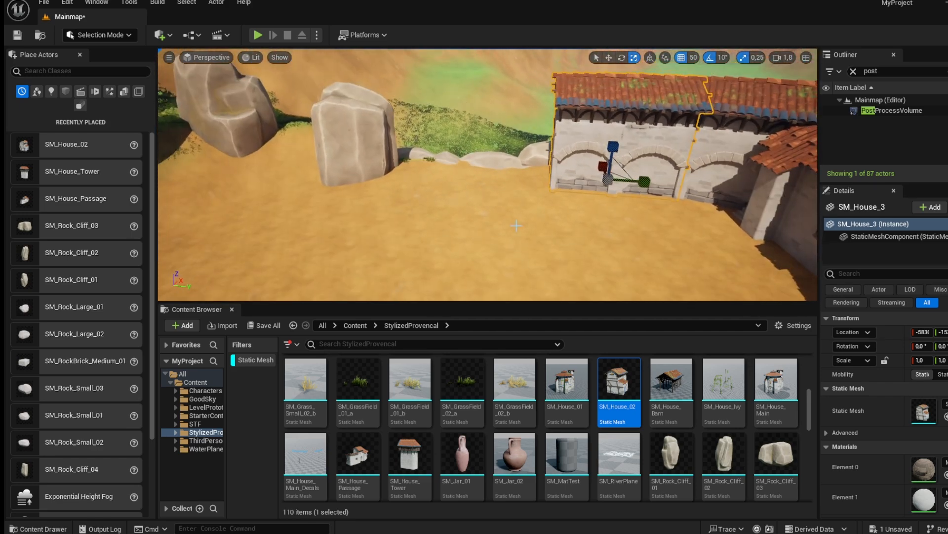
right_drag(519, 264, 475, 279)
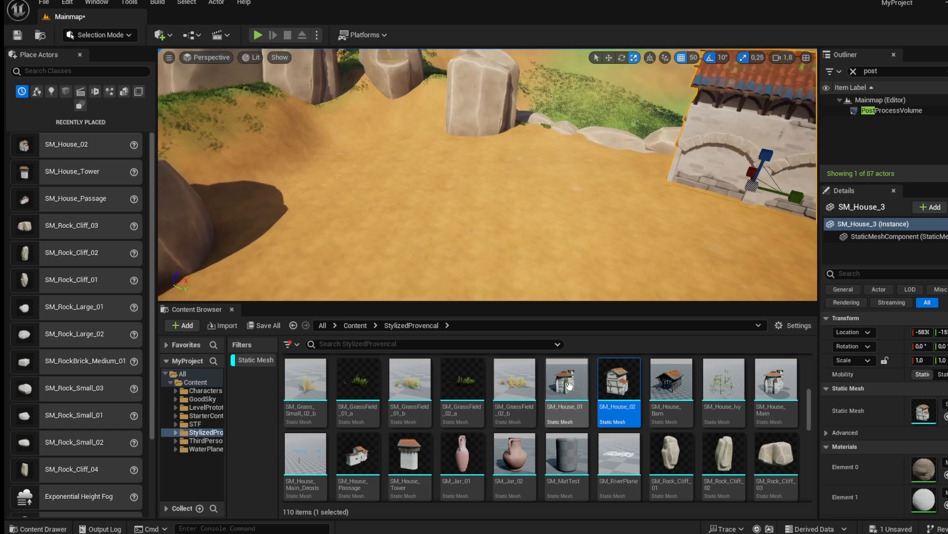
drag(569, 385, 583, 233)
drag(578, 179, 575, 177)
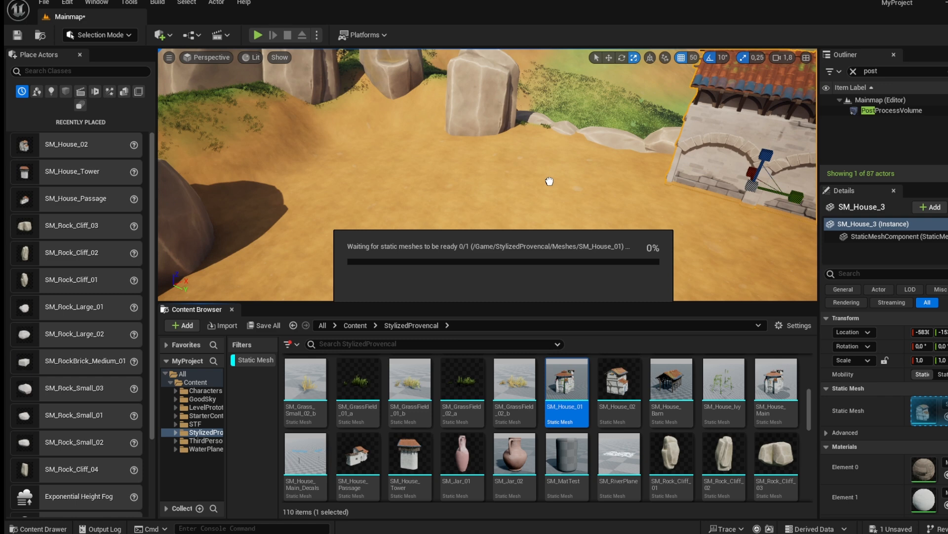
drag(589, 178, 482, 153)
right_drag(482, 153, 551, 236)
key(s)
key(a)
key(d)
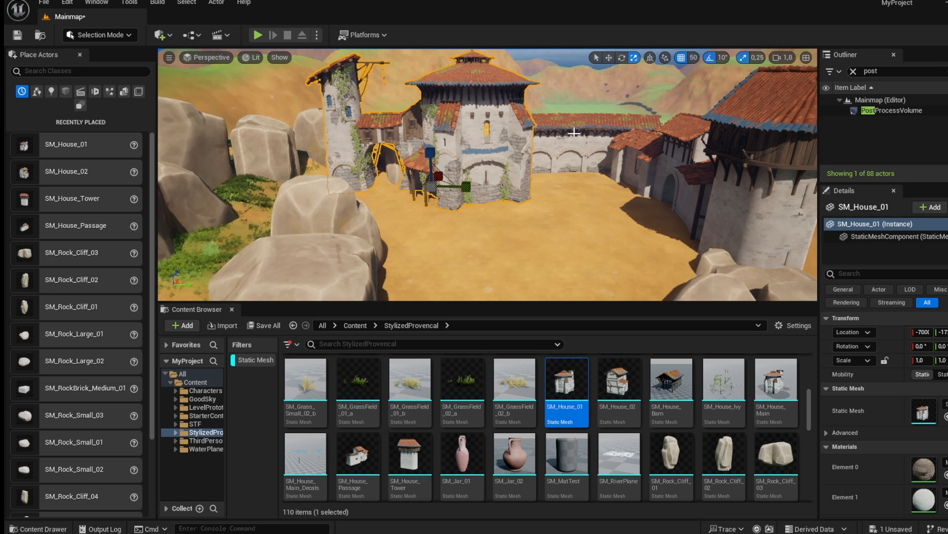
key(Delete)
Place an SM_House_Main on the rocks beside the village tower.
click(775, 383)
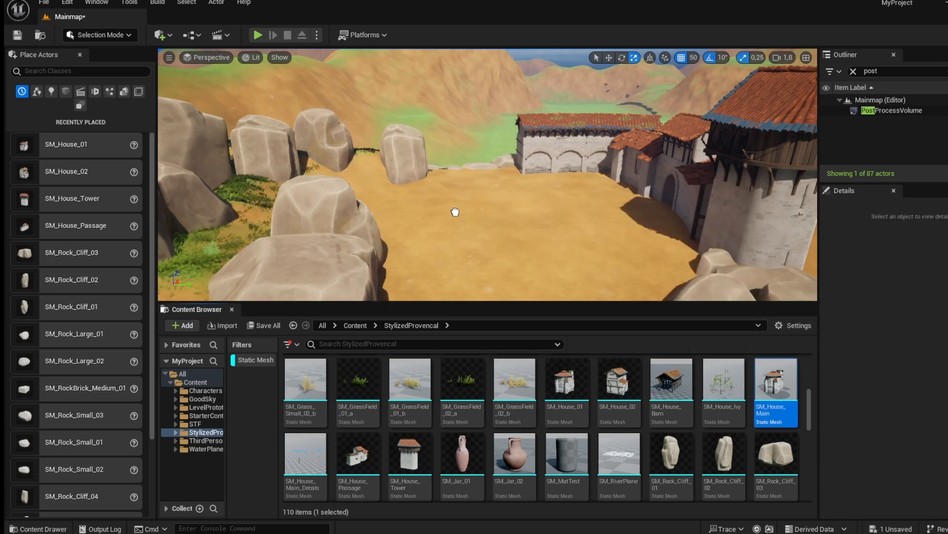
drag(455, 212, 457, 209)
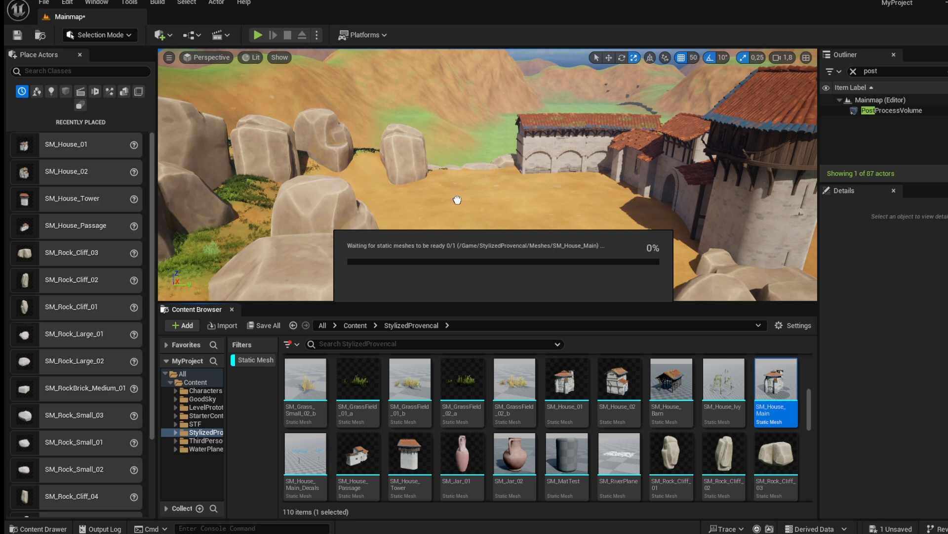
drag(457, 199, 481, 226)
drag(474, 210, 558, 225)
key(e)
key(s)
right_drag(505, 188, 505, 218)
Scale the main house up to about 1.75 and move it into position on the rocks.
key(r)
drag(482, 164, 493, 155)
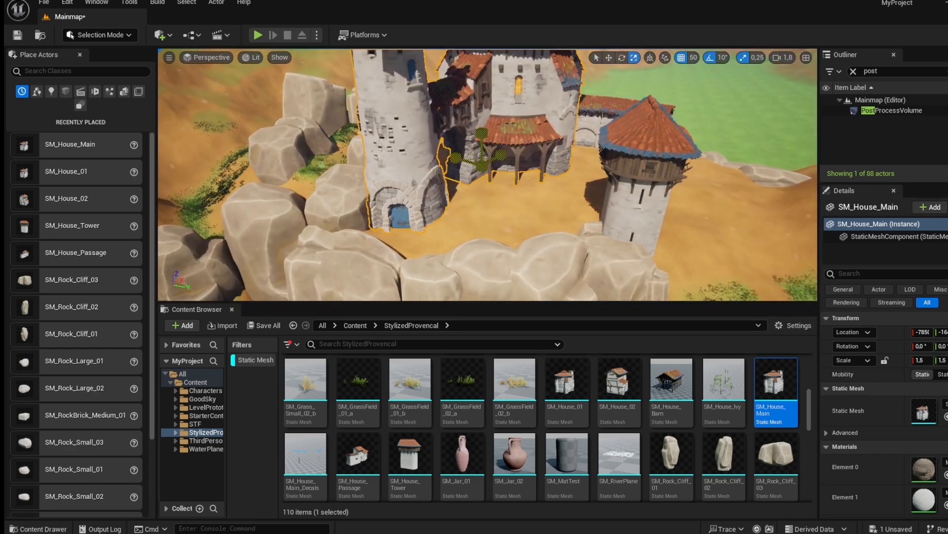
drag(485, 187, 435, 191)
key(d)
right_drag(554, 189, 509, 190)
key(w)
drag(561, 186, 525, 214)
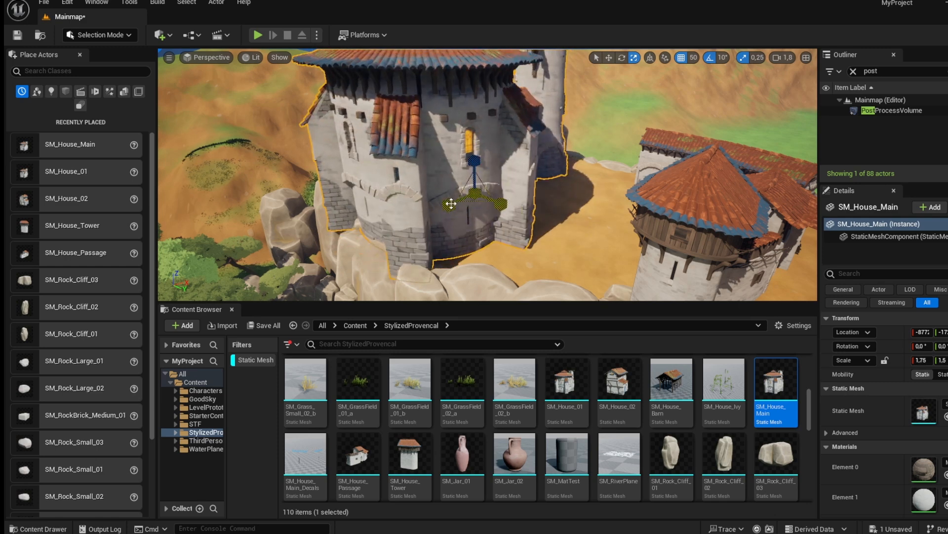
Set the main house's X and Y scale to -2.
mouse_move(449, 204)
mouse_down()
mouse_move(423, 214)
mouse_move(436, 209)
mouse_up()
right_drag(436, 210, 686, 220)
drag(435, 130, 570, 121)
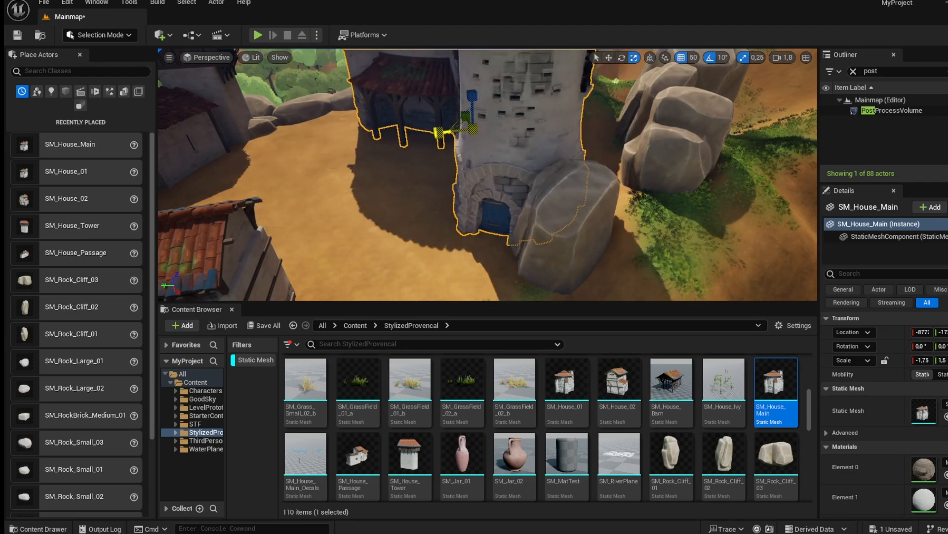
right_drag(570, 121, 549, 111)
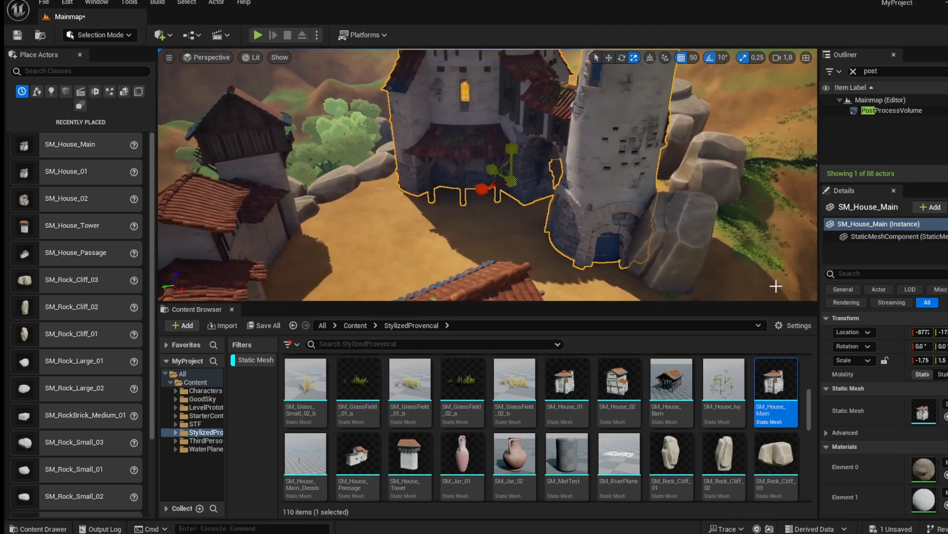
click(925, 361)
text(-2)
key(Return)
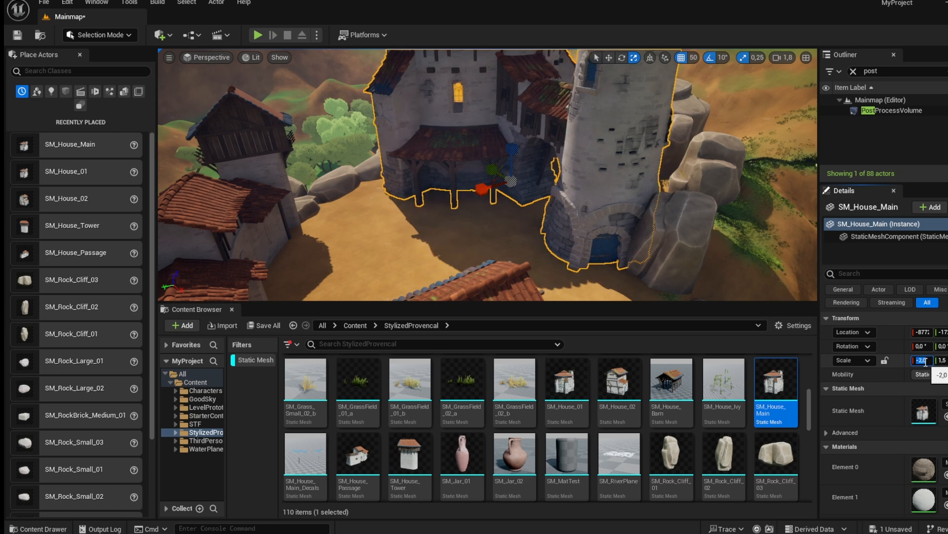
mouse_move(672, 255)
right_down()
mouse_move(694, 265)
mouse_move(679, 265)
right_up()
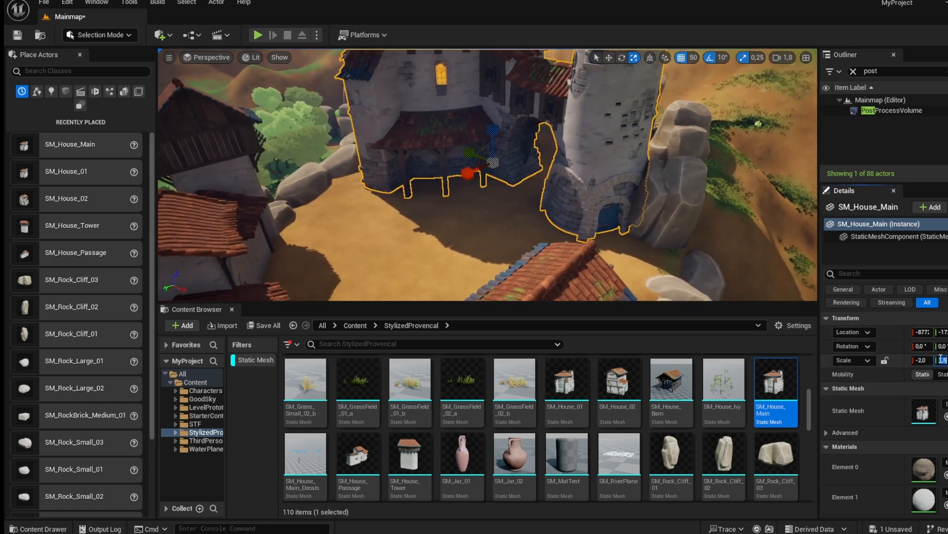
text(-2)
key(Return)
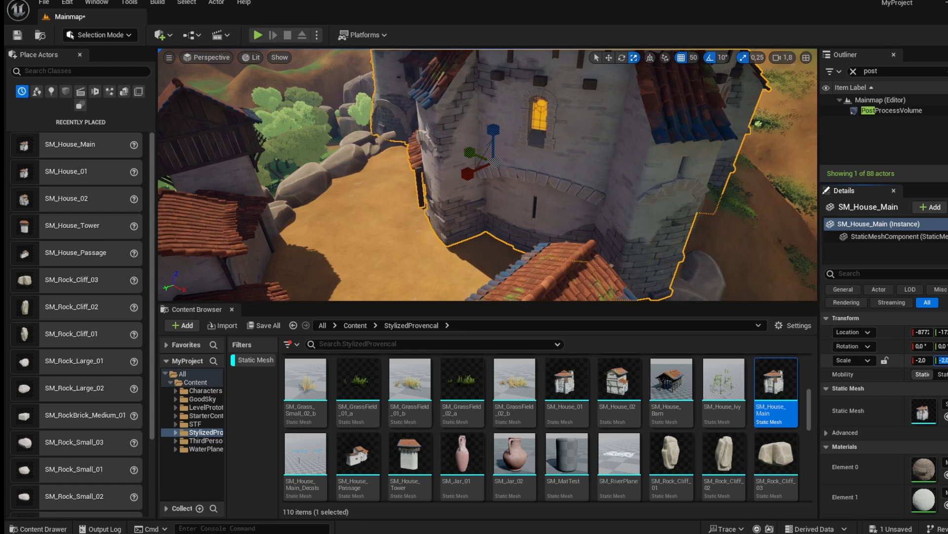
Set the main house's X and Y scale to 2.
right_drag(465, 190, 466, 190)
drag(454, 171, 488, 124)
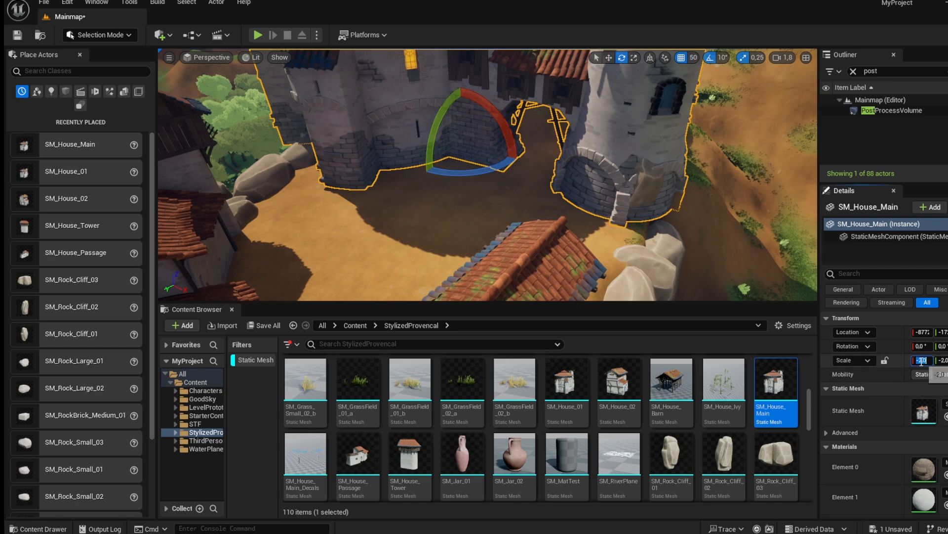
key(Return)
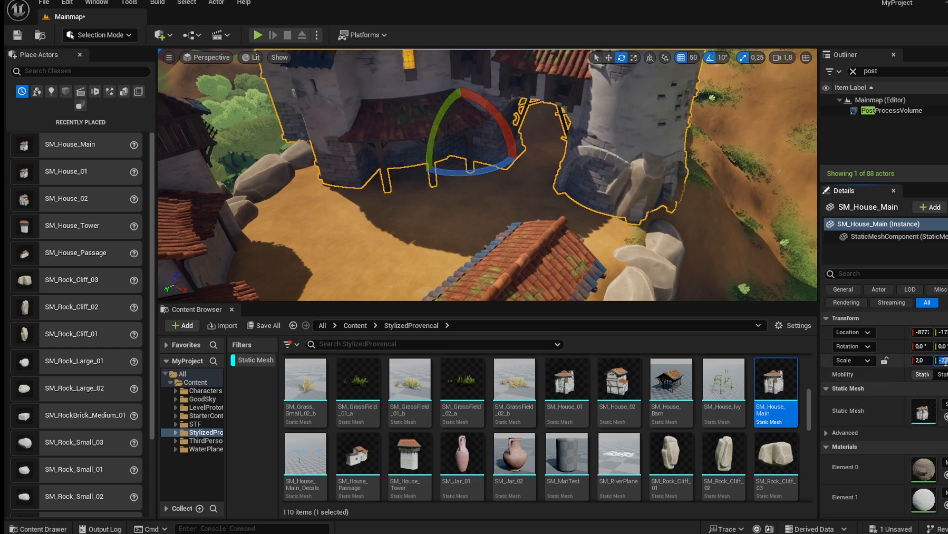
text(2)
key(Return)
Scale the main house down to about 1.5 and shift it onto the rock outcrop.
mouse_move(525, 188)
right_down()
mouse_move(533, 191)
mouse_move(525, 188)
right_up()
drag(479, 175, 377, 174)
right_drag(425, 183, 545, 188)
key(r)
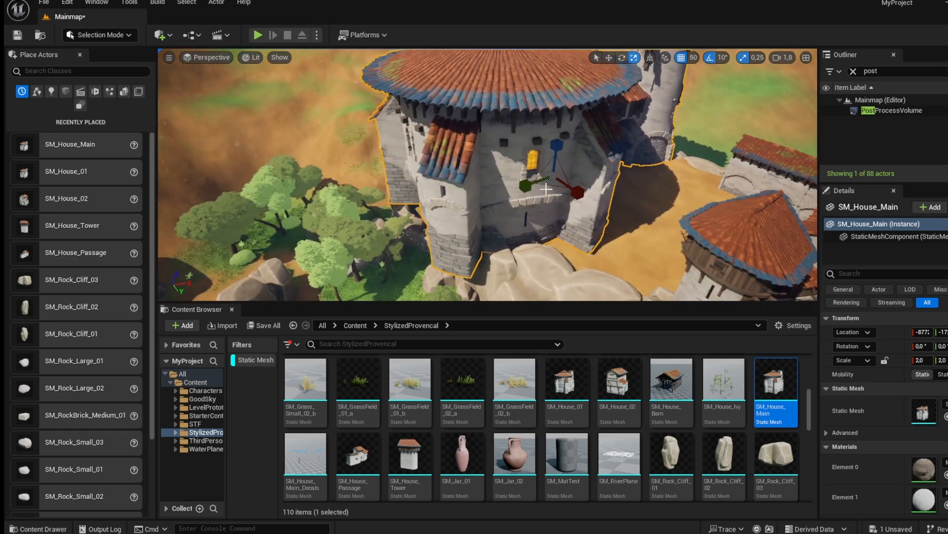
drag(554, 176, 540, 180)
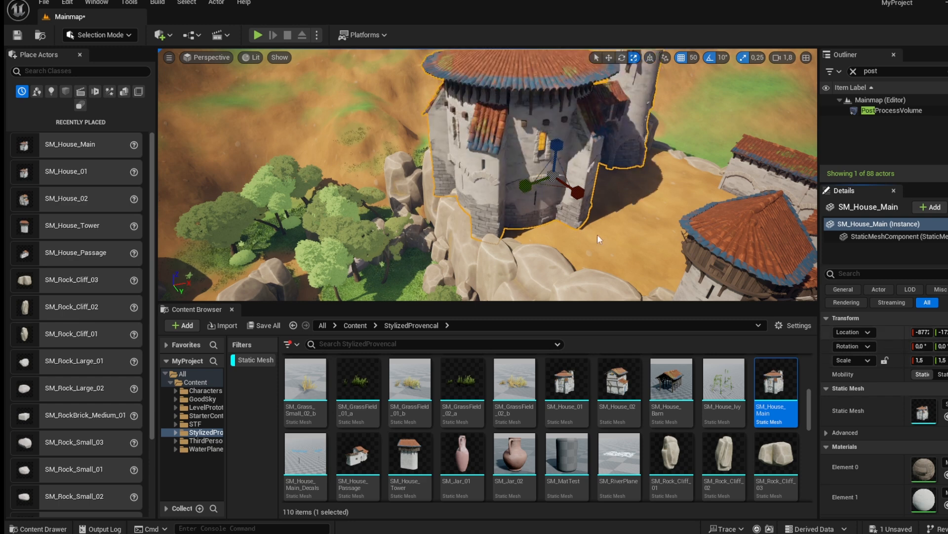
right_drag(636, 254, 636, 254)
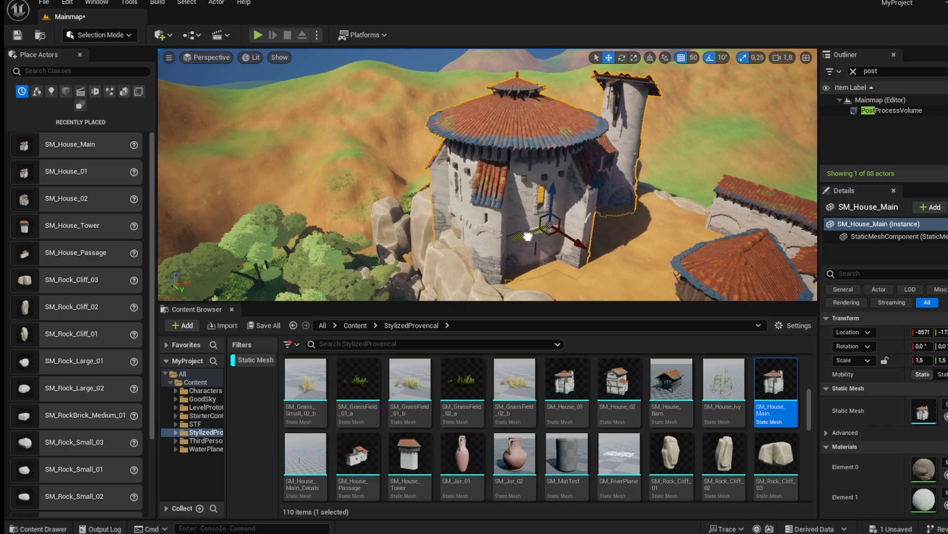
key(w)
right_drag(529, 237, 529, 236)
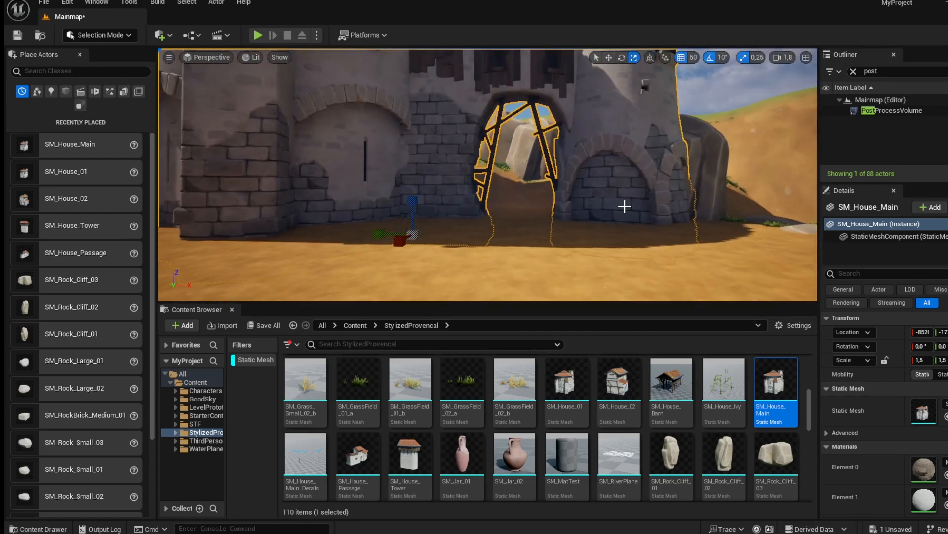
Switch the viewport to fullscreen and fly around to inspect the main house on the rocks.
key(F11)
right_drag(624, 206, 770, 187)
key(w)
key(f)
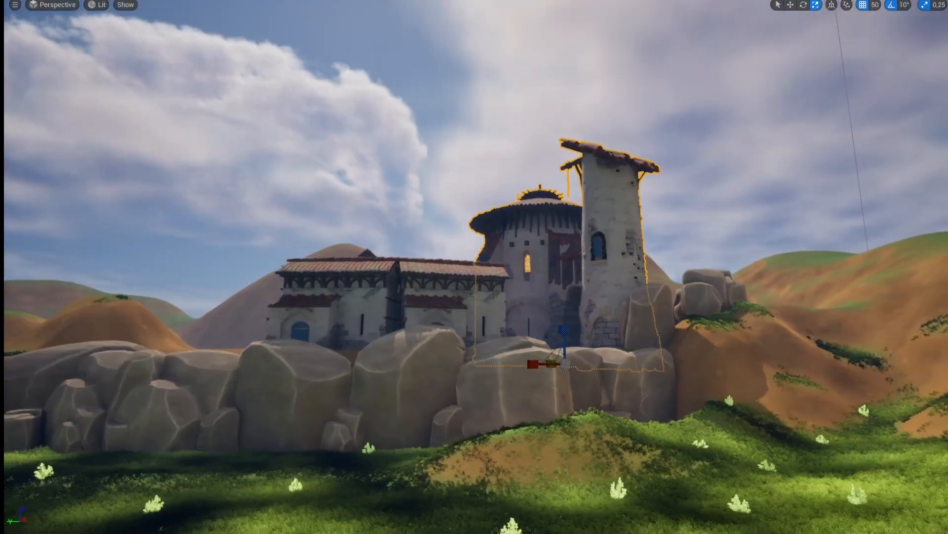
key(a)
right_drag(474, 267, 568, 281)
key(a)
right_drag(475, 267, 588, 286)
key(a)
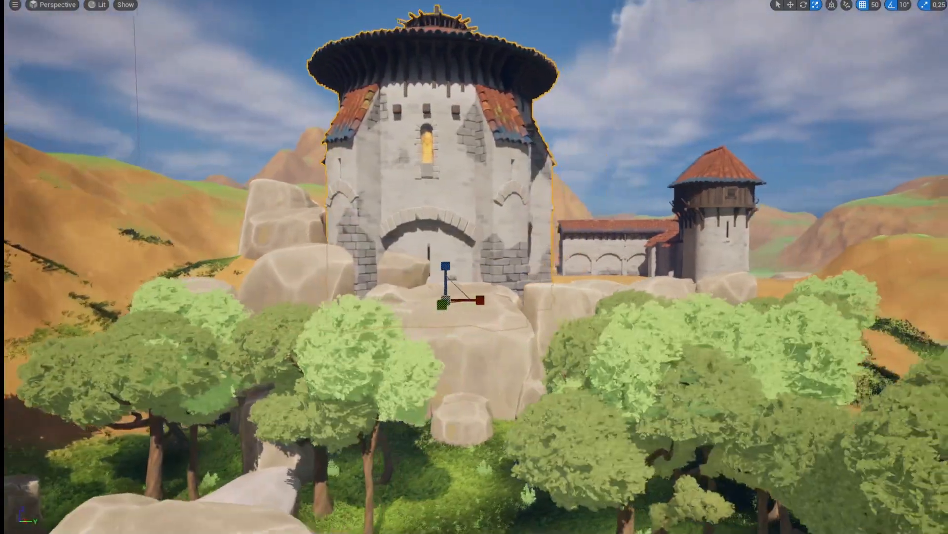
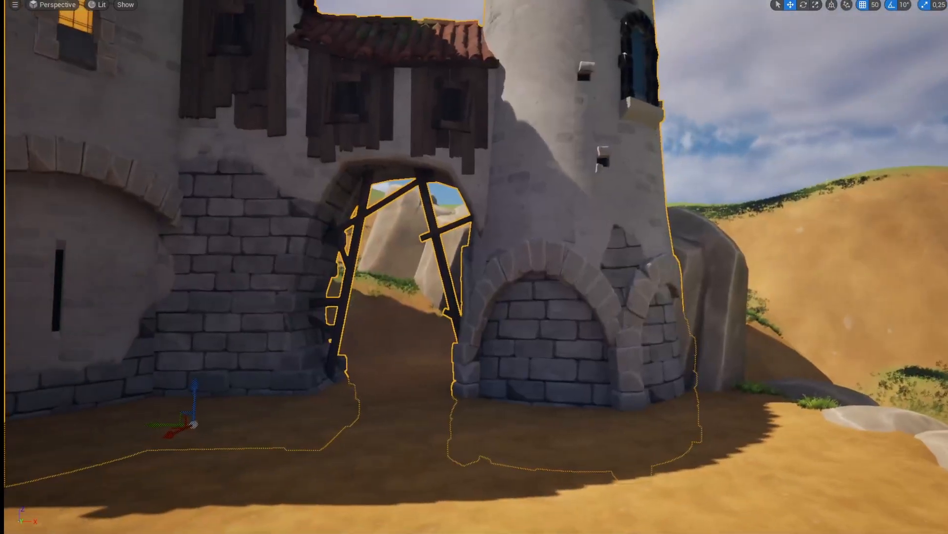
Fly through and around the main house to inspect its interior, and leave the fullscreen viewport.
key(s)
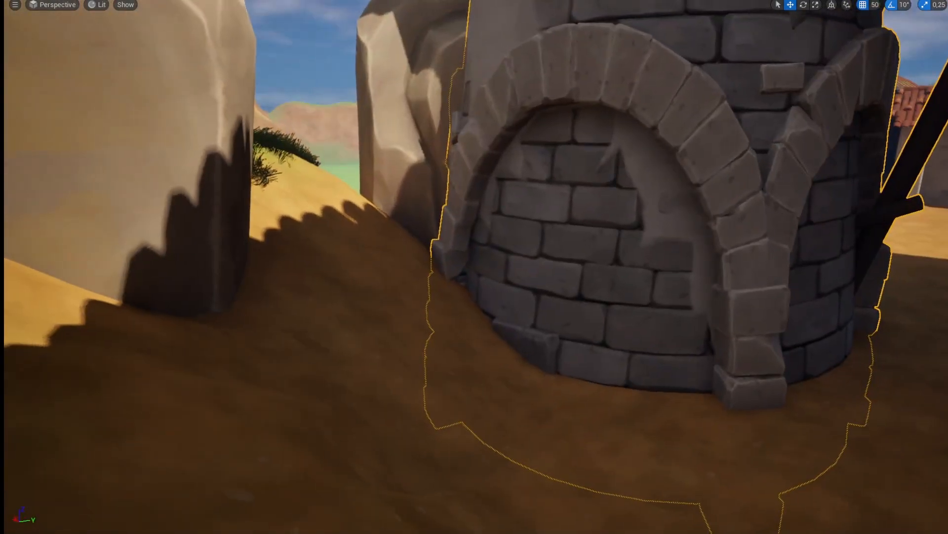
key(w)
key(s)
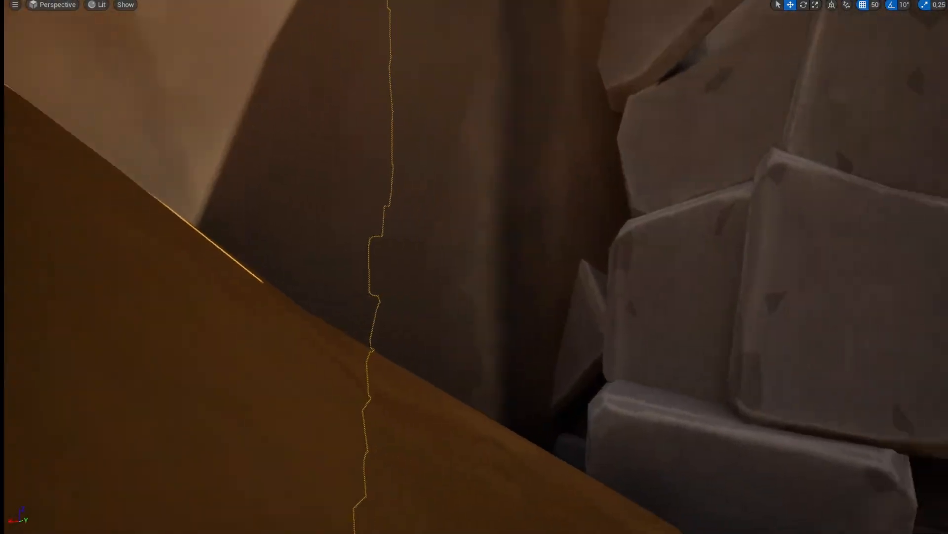
key(w)
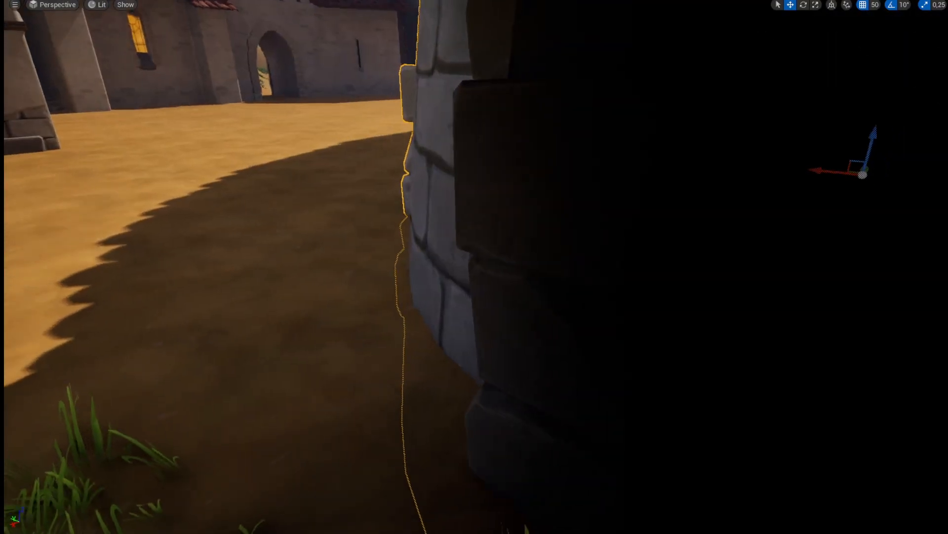
key(s)
key(w)
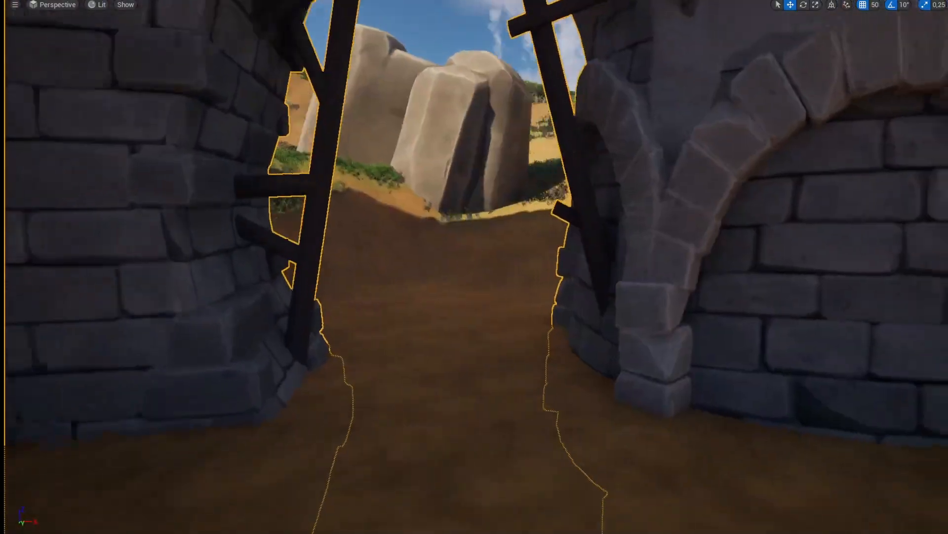
key(w)
key(s)
key(w)
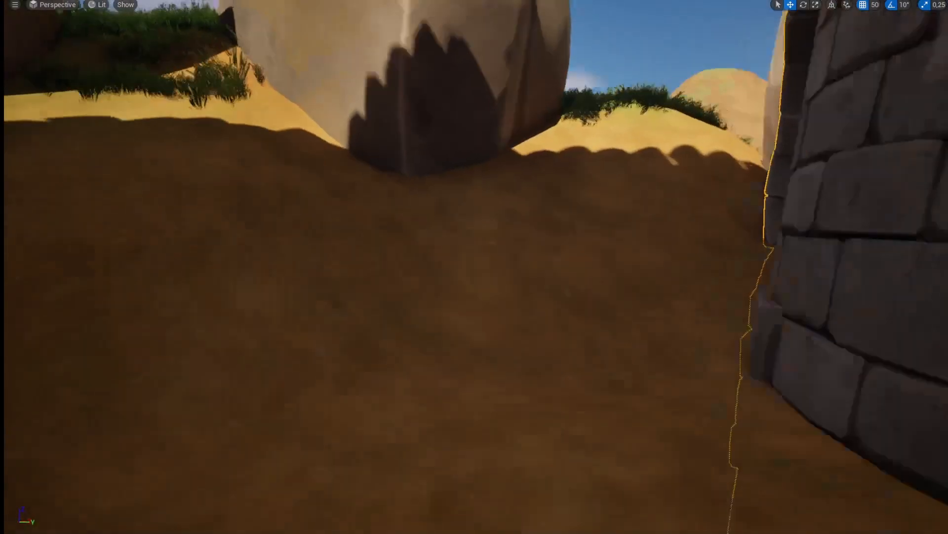
key(s)
key(w)
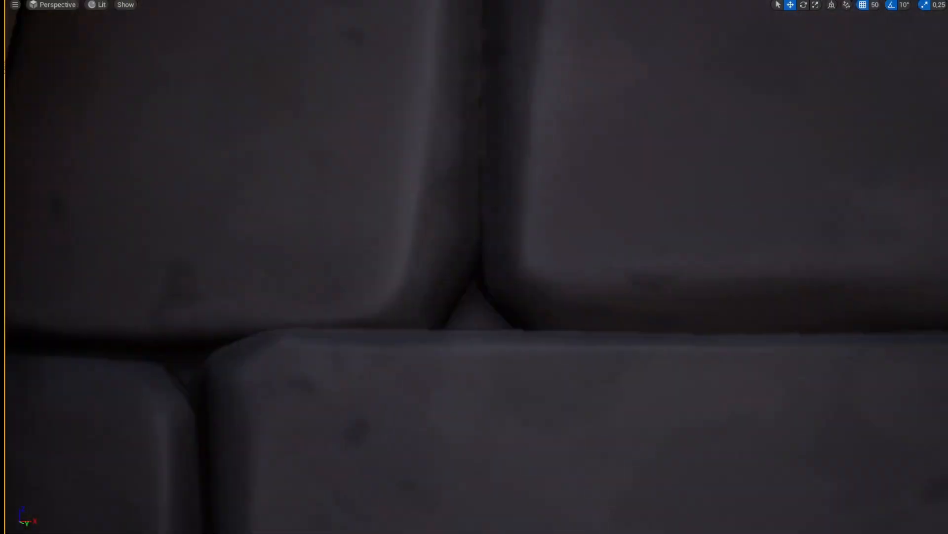
key(s)
key(s)
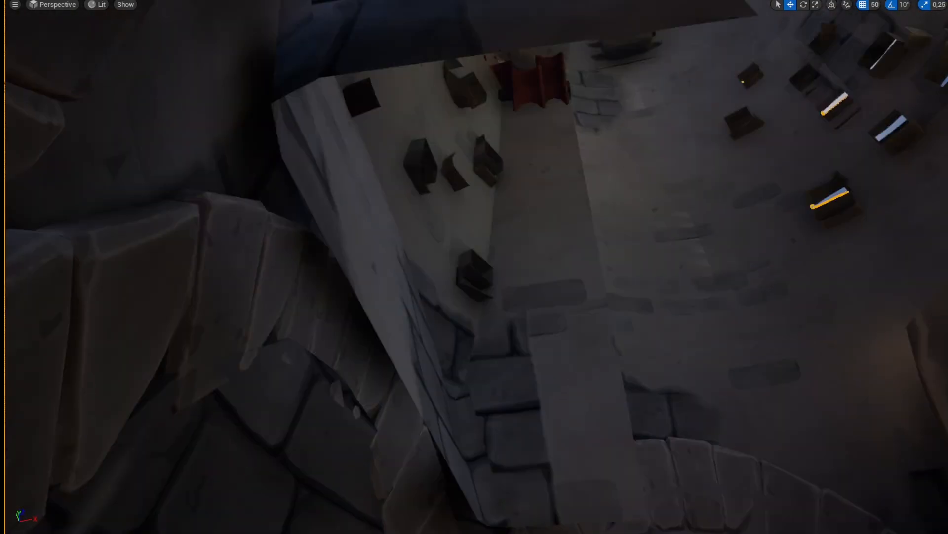
key(w)
key(w)
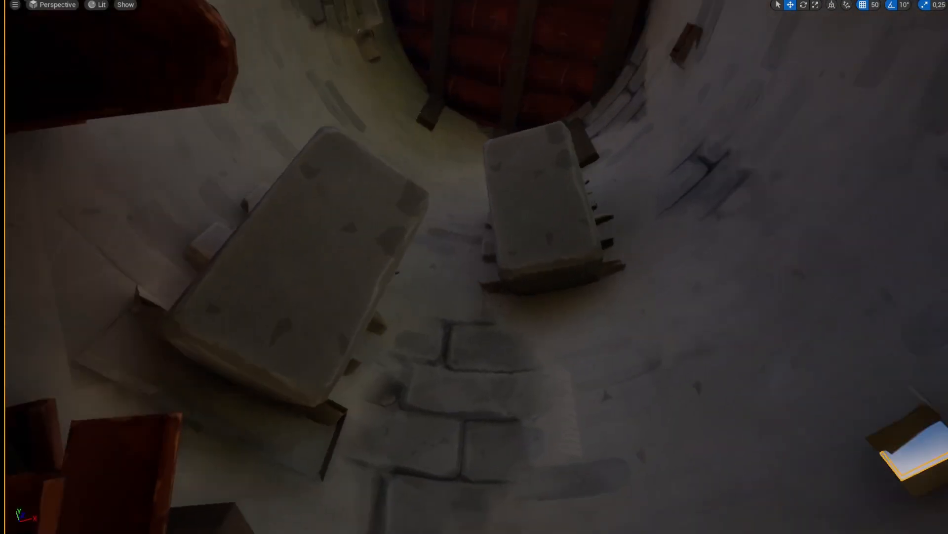
key(w)
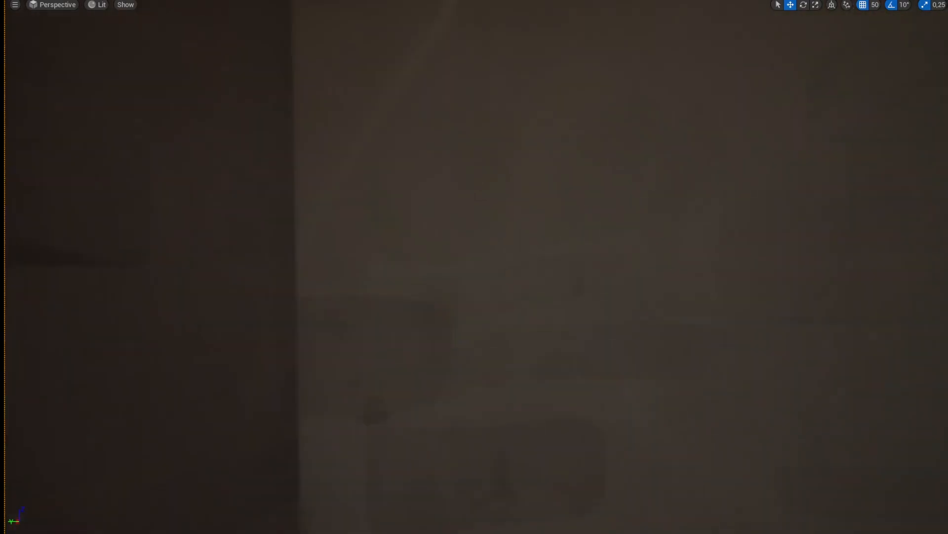
key(w)
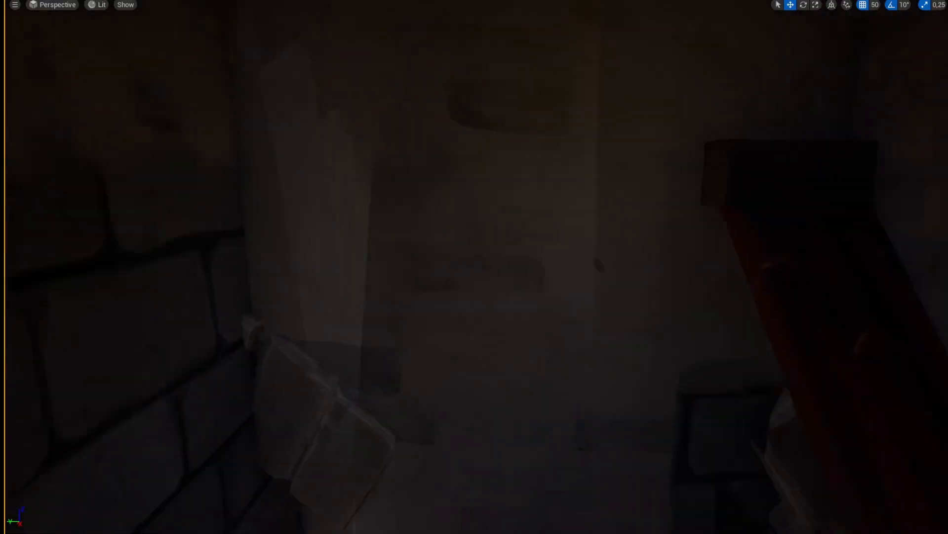
key(w)
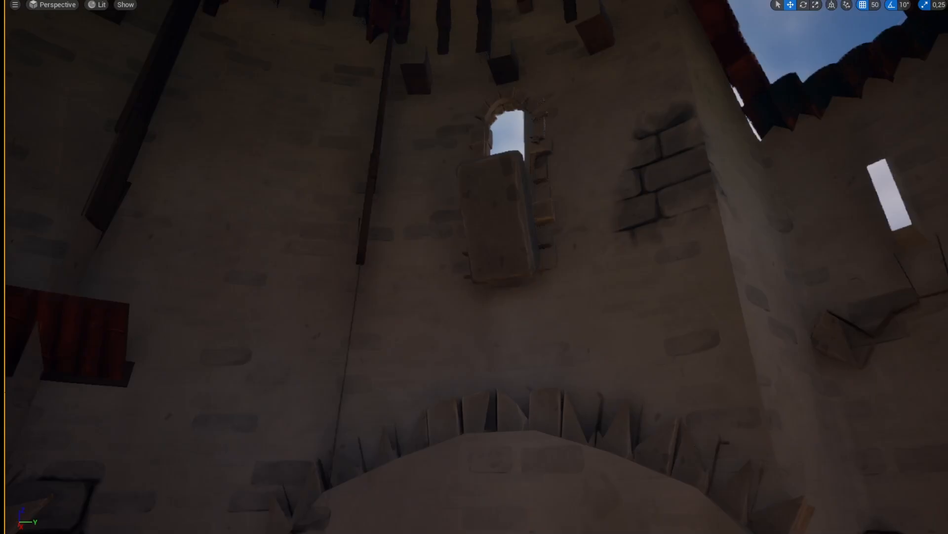
right_drag(474, 266, 727, 292)
key(s)
key(F11)
key(w)
right_drag(593, 192, 609, 230)
scroll(483, 430, down, 1)
scroll(484, 431, down, 5)
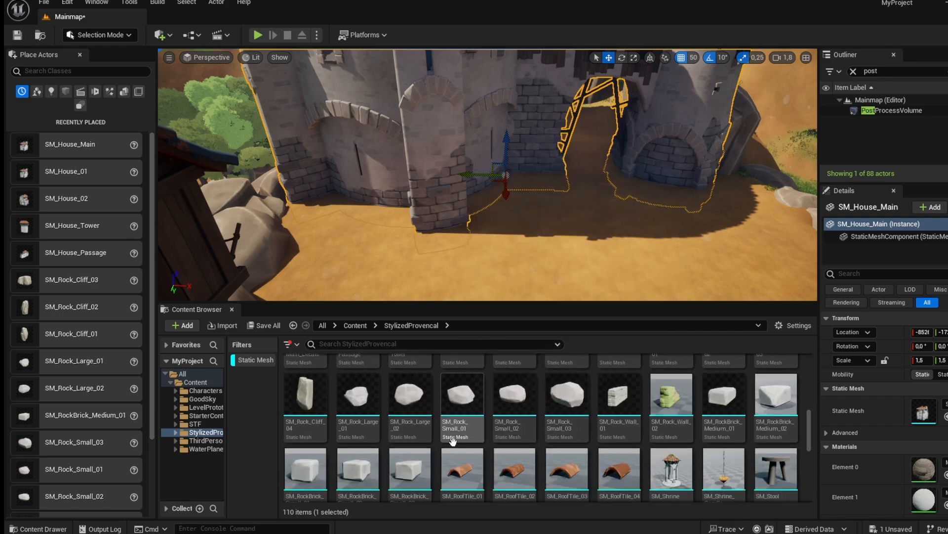
right_drag(602, 297, 554, 294)
key(s)
key(d)
drag(522, 222, 500, 224)
key(f)
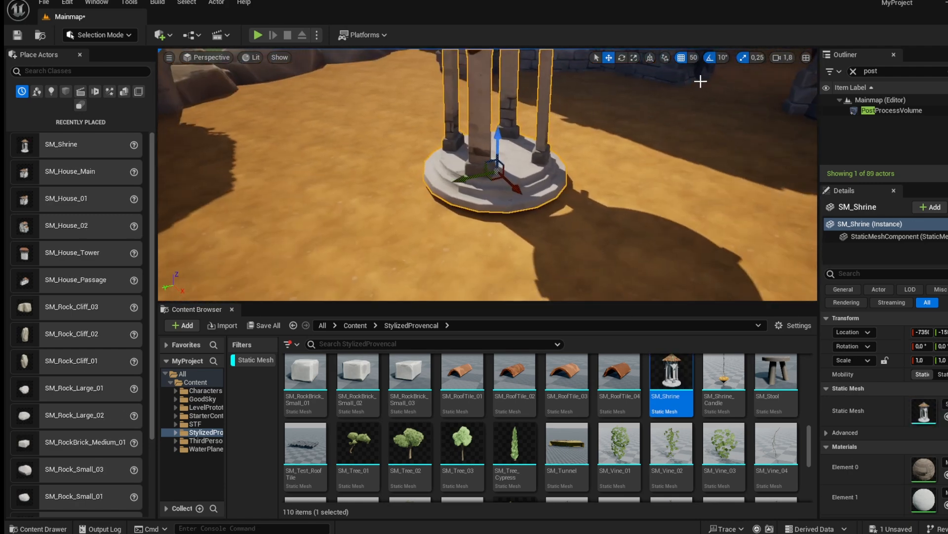
click(684, 59)
key(ctrl+z)
Place a shrine in the open courtyard between the houses.
drag(677, 373, 509, 176)
key(f)
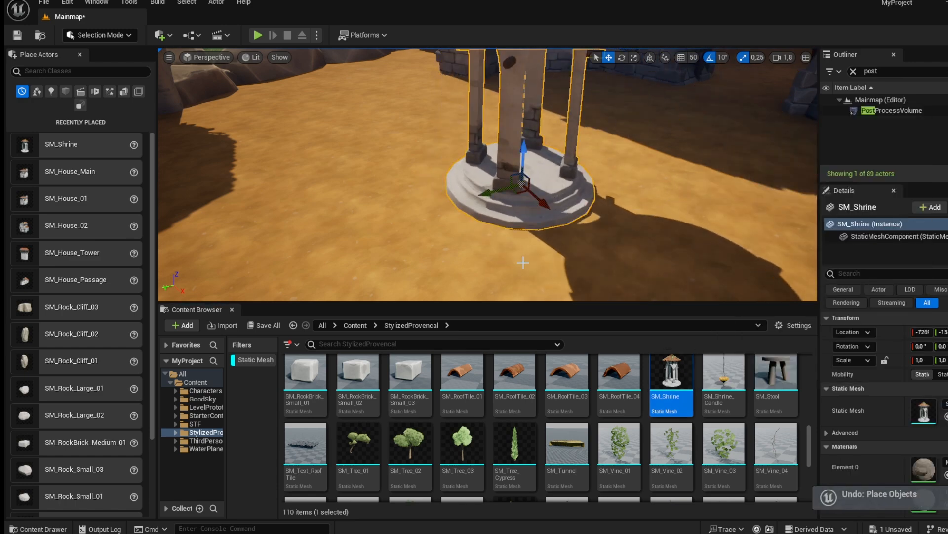
right_drag(509, 176, 415, 205)
scroll(451, 467, down, 5)
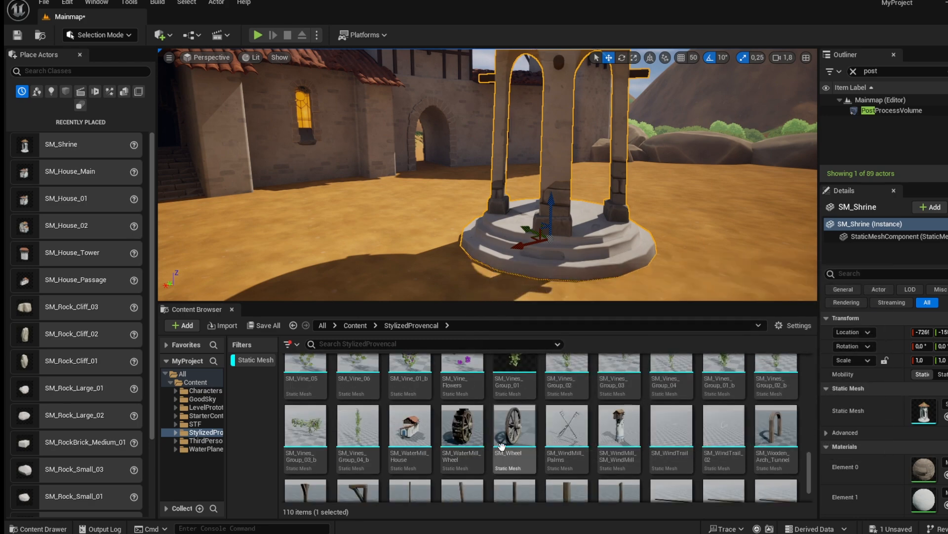
right_drag(445, 218, 816, 200)
key(w)
key(s)
key(w)
key(d)
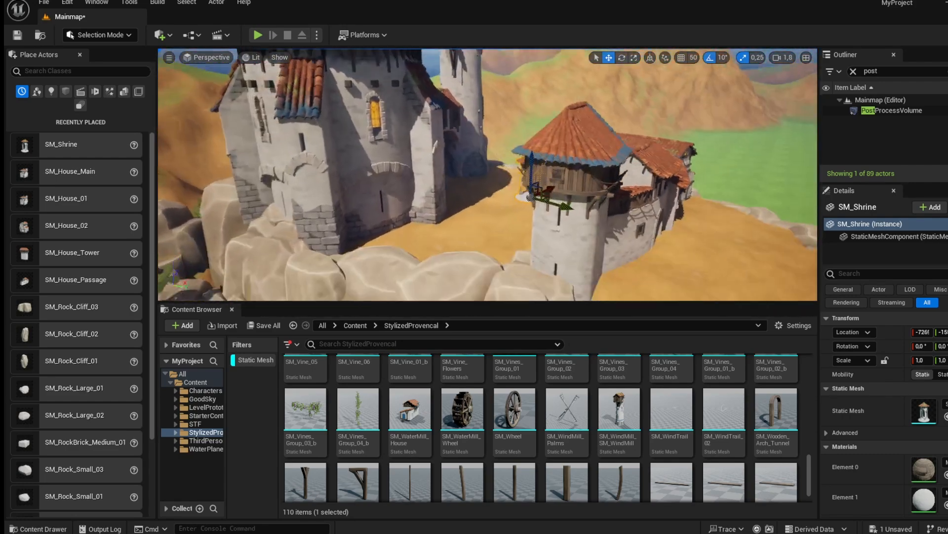
click(627, 416)
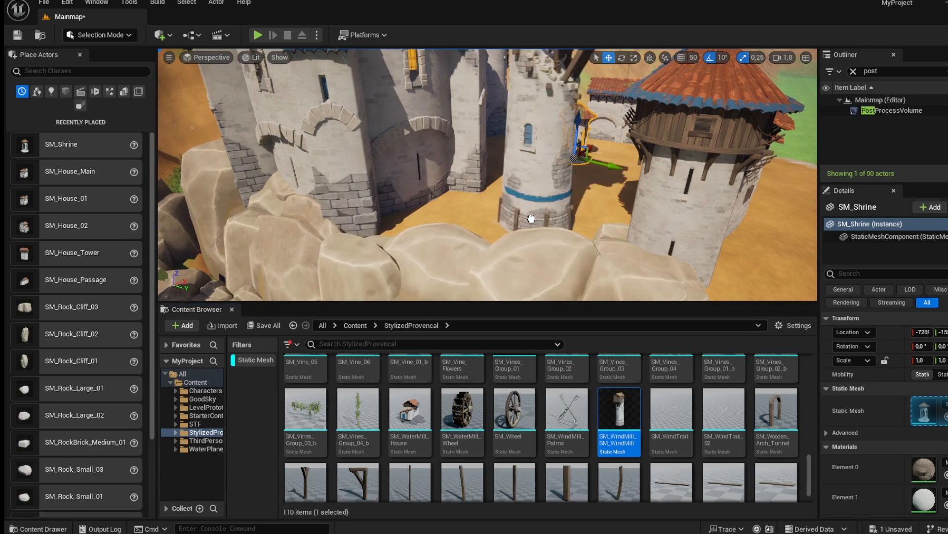
drag(521, 221, 520, 221)
right_drag(520, 220, 522, 192)
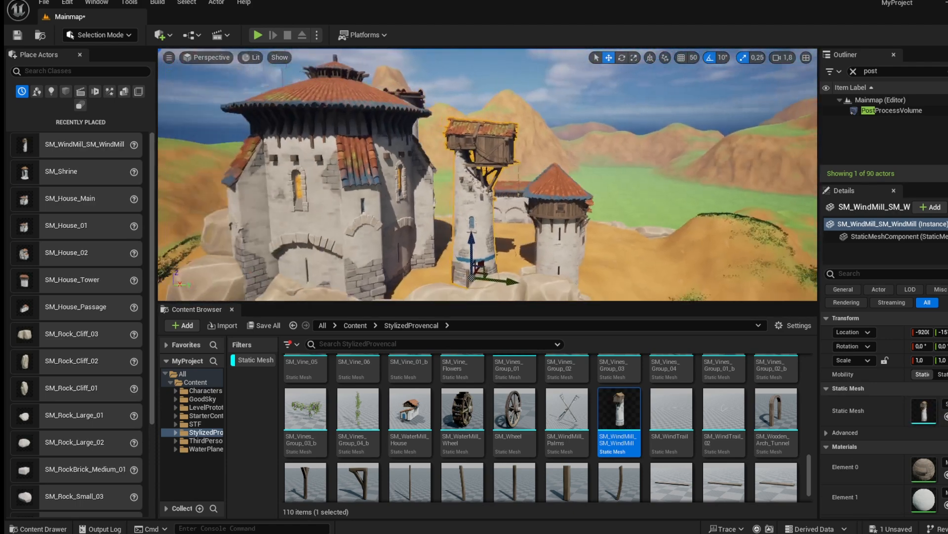
key(Delete)
mouse_move(518, 218)
right_down()
mouse_move(518, 231)
mouse_move(518, 218)
right_up()
key(w)
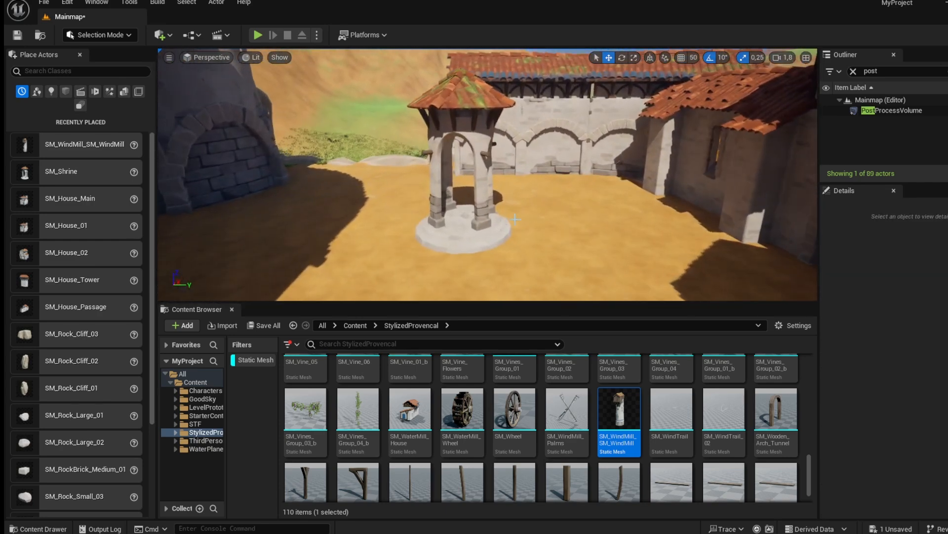
Select the shrine and reposition it within the courtyard near the arched wall.
click(467, 220)
scroll(487, 211, up, 3)
drag(470, 233, 467, 237)
right_drag(467, 237, 441, 236)
key(d)
scroll(553, 411, down, 1)
scroll(556, 411, up, 3)
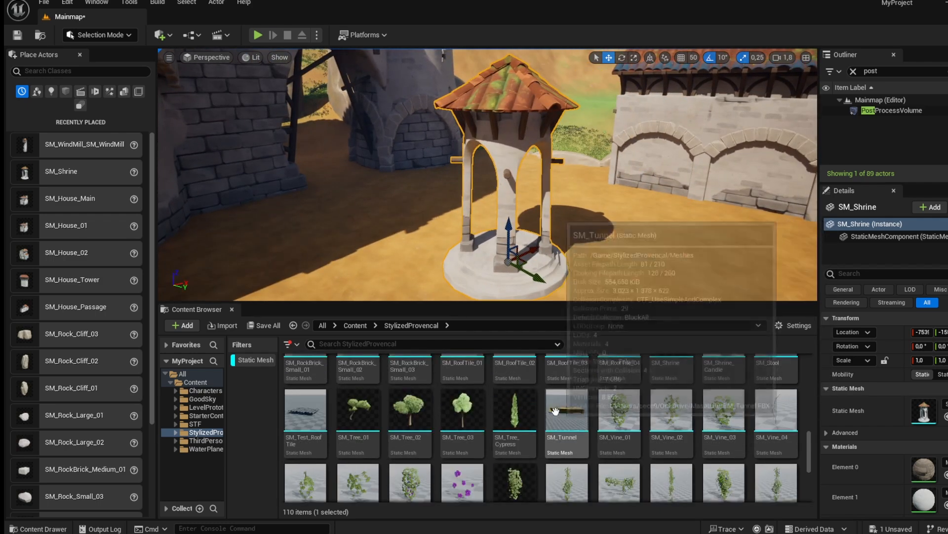
Place a row of cypress trees in front of the rocks at the courtyard's edge.
scroll(556, 411, up, 1)
right_drag(575, 291, 373, 288)
key(d)
key(d)
key(w)
right_drag(497, 214, 528, 215)
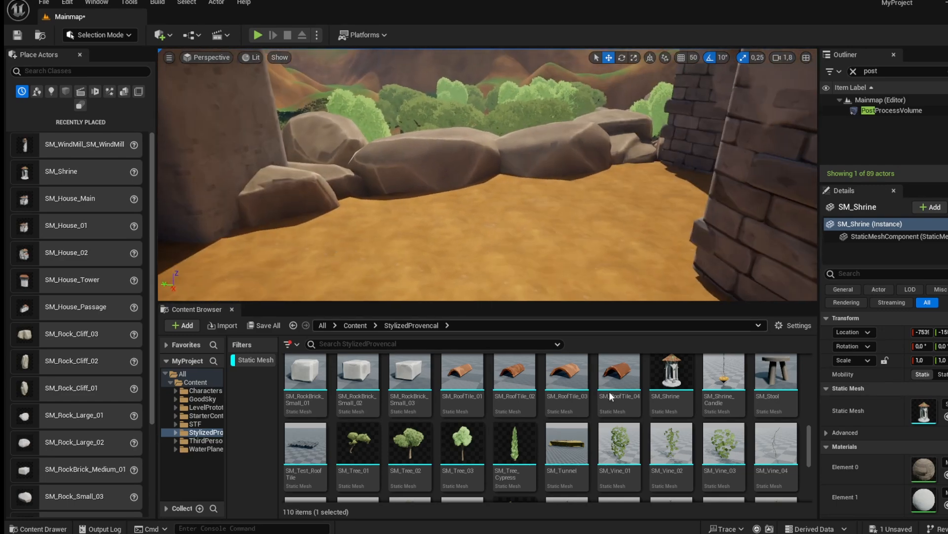
scroll(539, 439, up, 5)
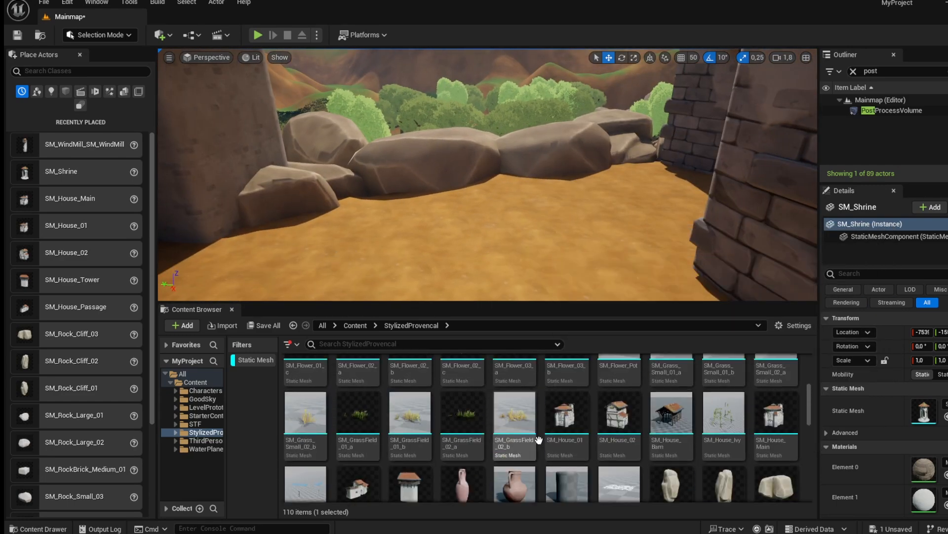
scroll(539, 440, up, 2)
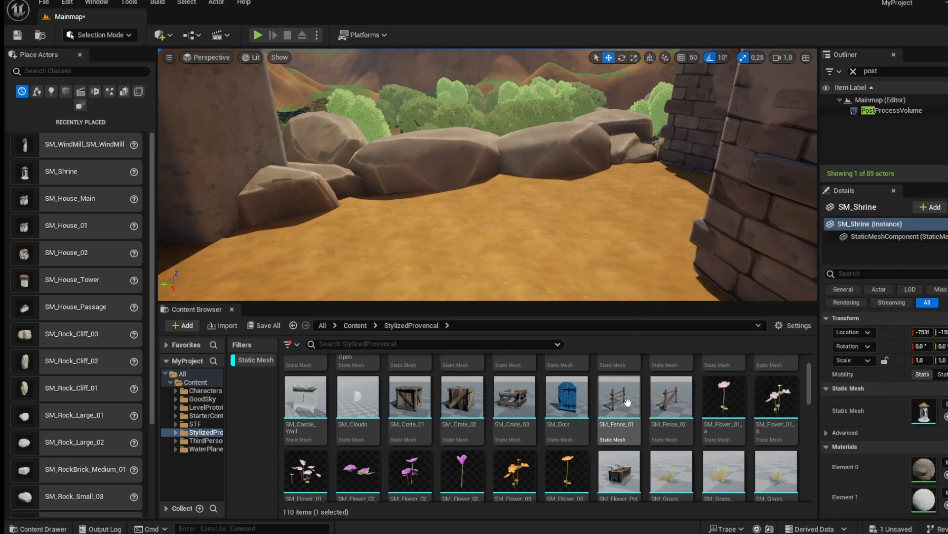
scroll(627, 402, up, 1)
scroll(523, 395, down, 8)
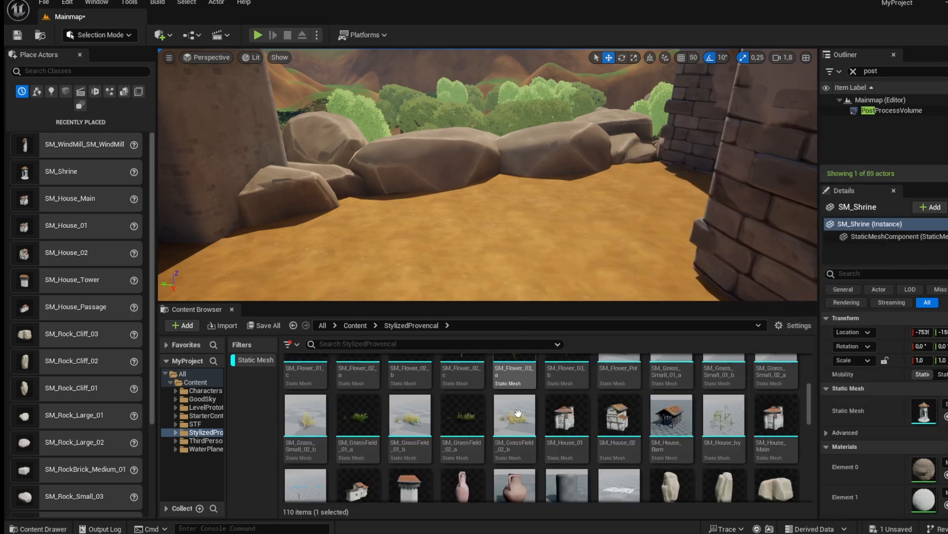
drag(515, 415, 353, 208)
drag(469, 272, 434, 202)
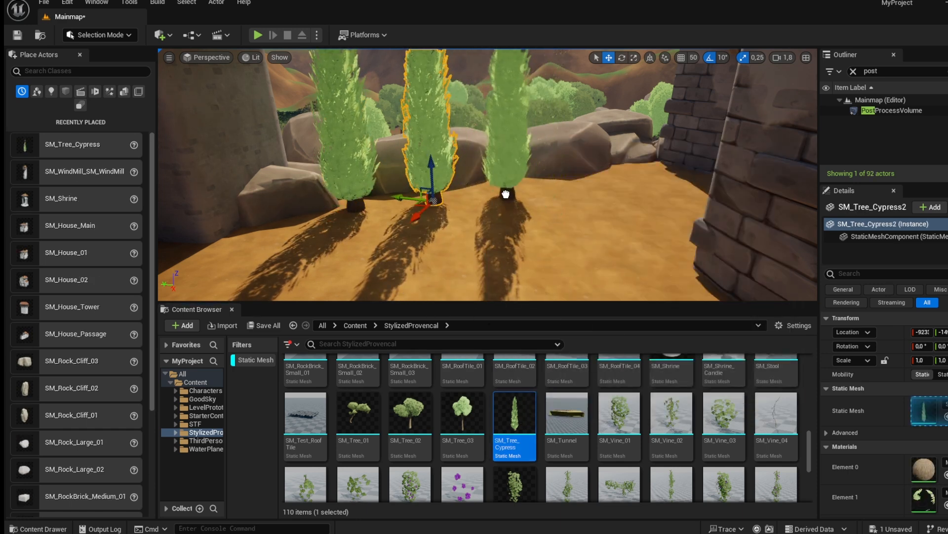
drag(506, 195, 506, 194)
drag(580, 189, 579, 187)
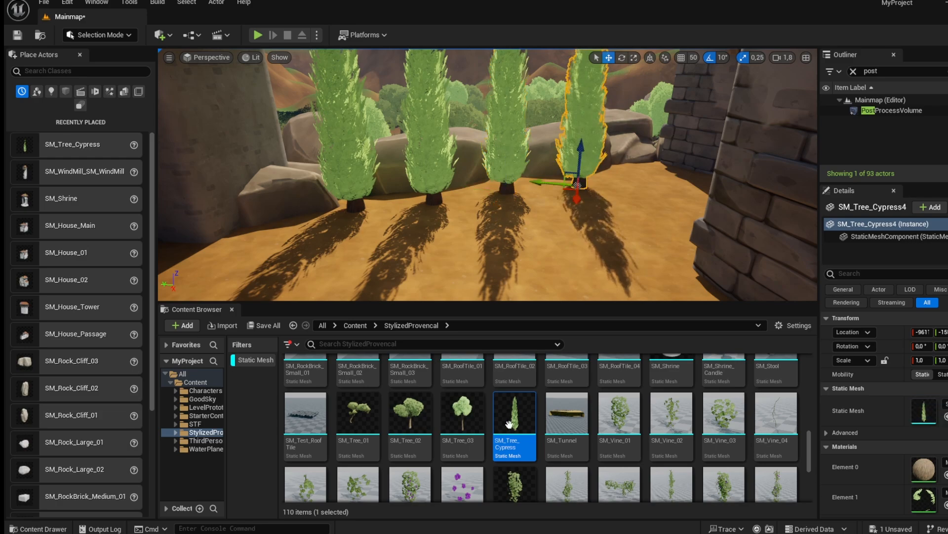
drag(646, 173, 646, 173)
right_drag(646, 174, 646, 173)
Place cypress trees beside the house walls on the sandy slope.
key(w)
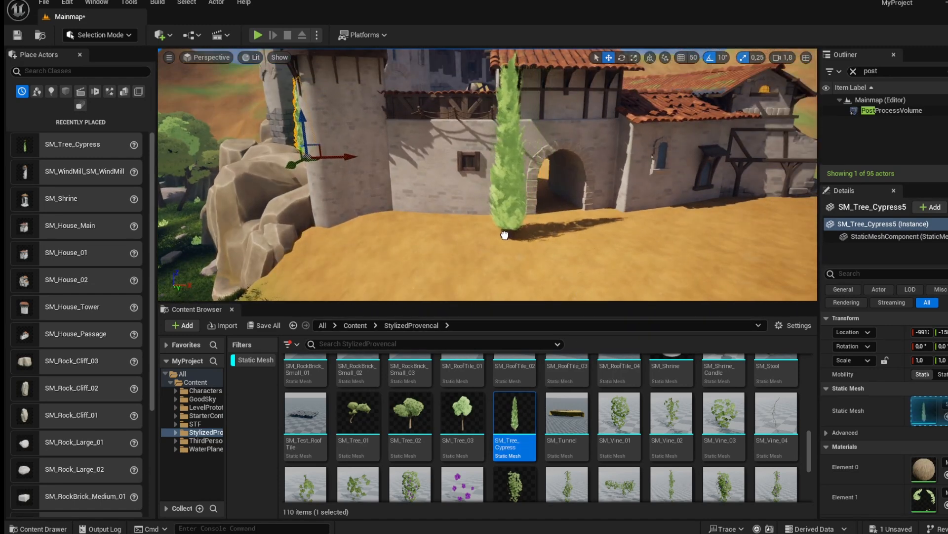
drag(626, 220, 626, 220)
right_drag(626, 220, 626, 220)
key(s)
key(w)
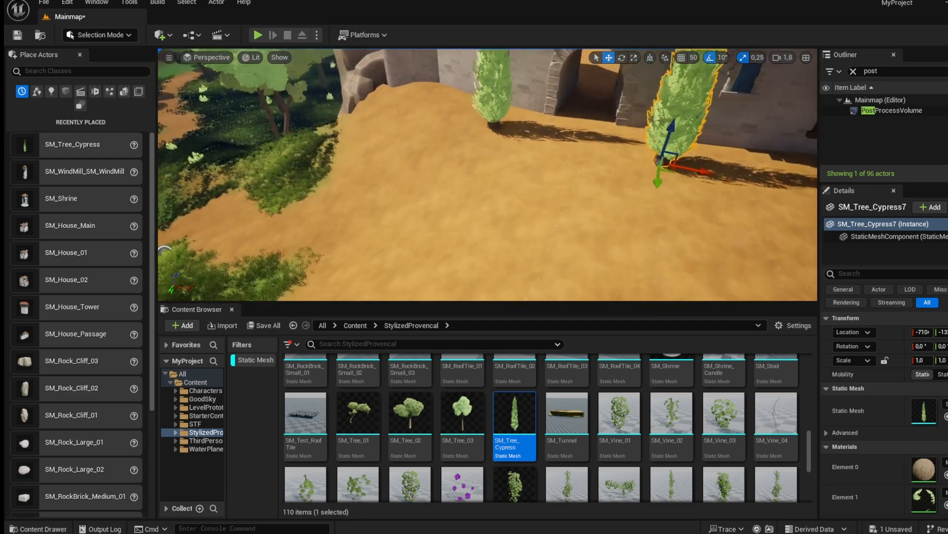
key(w)
right_drag(552, 193, 552, 193)
key(s)
Place two more cypress trees along the rocky ledge next to the house roof.
drag(515, 412, 454, 186)
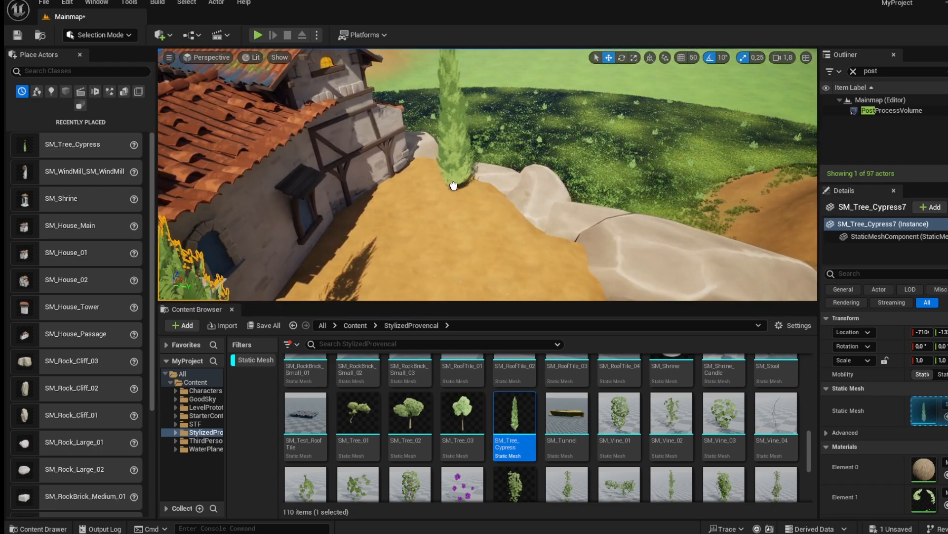
drag(519, 419, 499, 242)
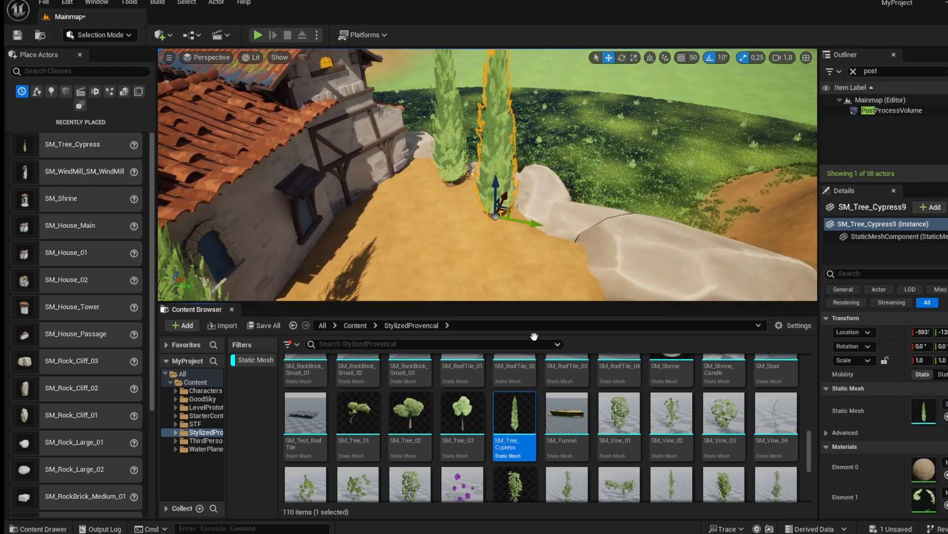
drag(549, 264, 549, 265)
key(s)
right_drag(549, 265, 599, 273)
key(d)
key(w)
key(s)
key(w)
scroll(494, 481, up, 3)
scroll(493, 481, up, 3)
key(w)
key(w)
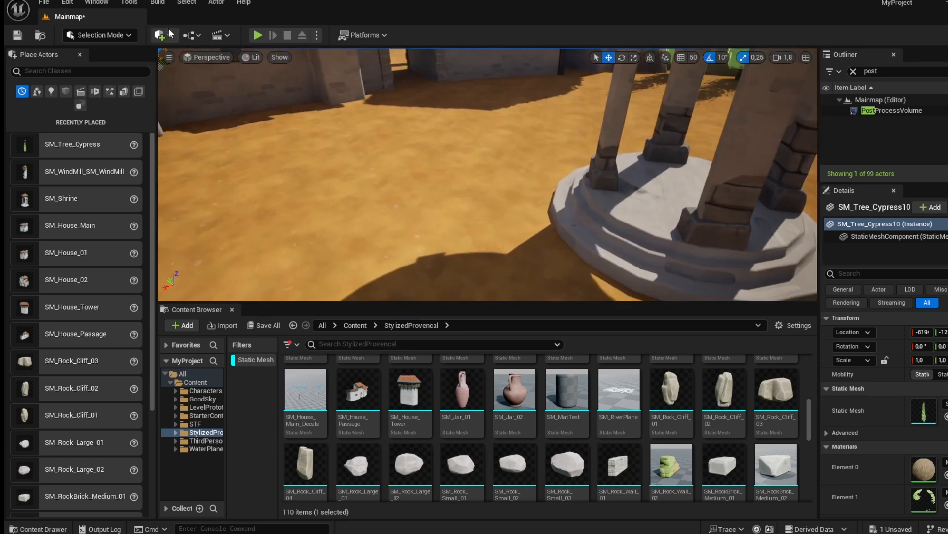
Switch to Landscape painting and paint the Grass layer in patches around the cypress trees and paths.
click(122, 34)
click(121, 61)
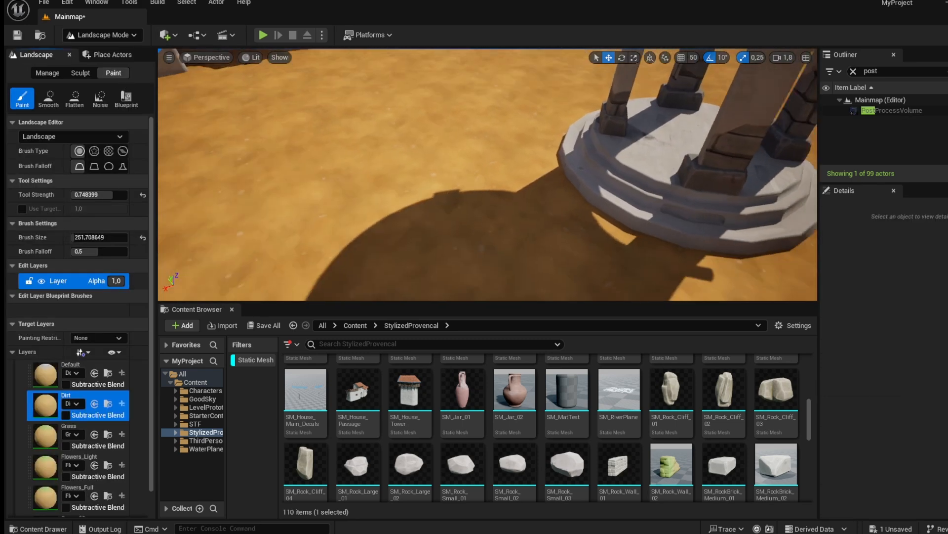
click(46, 435)
right_drag(453, 191, 453, 191)
mouse_move(463, 162)
mouse_down()
mouse_move(492, 200)
mouse_move(497, 175)
mouse_up()
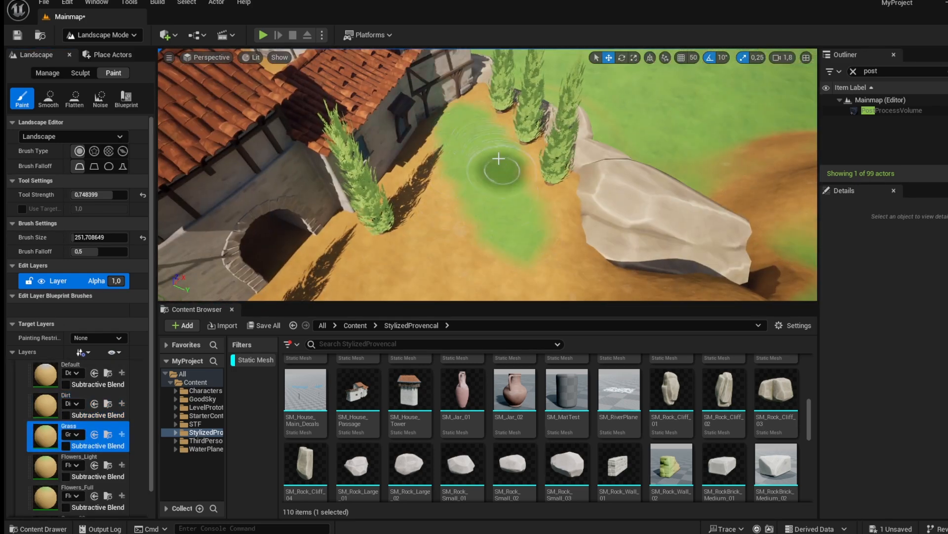
mouse_move(488, 109)
mouse_down()
mouse_move(555, 220)
mouse_move(556, 269)
mouse_up()
right_drag(555, 269, 555, 269)
mouse_move(538, 108)
mouse_down()
mouse_move(484, 153)
mouse_move(474, 133)
mouse_move(475, 187)
mouse_up()
right_drag(475, 188, 475, 188)
drag(600, 149, 558, 230)
right_drag(558, 230, 559, 230)
drag(359, 186, 338, 212)
right_drag(303, 206, 302, 206)
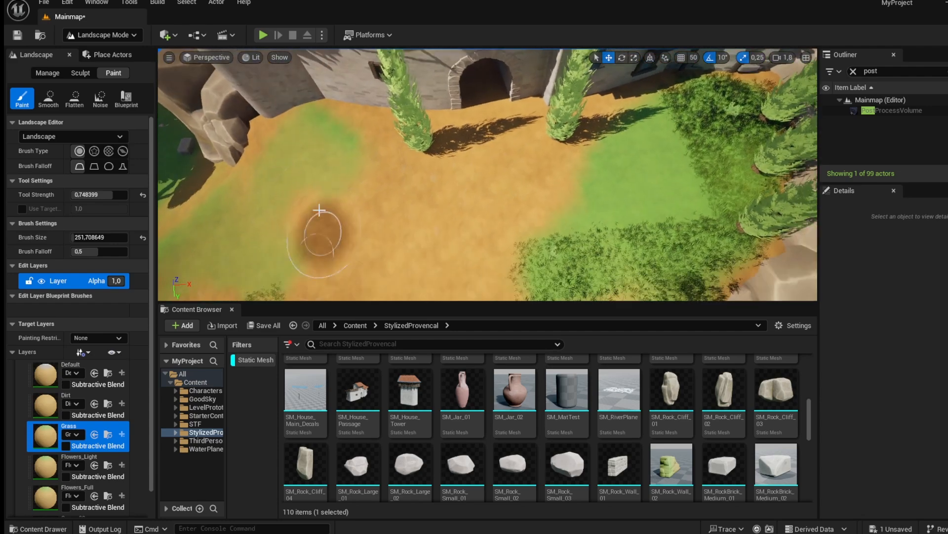
right_drag(368, 242, 368, 242)
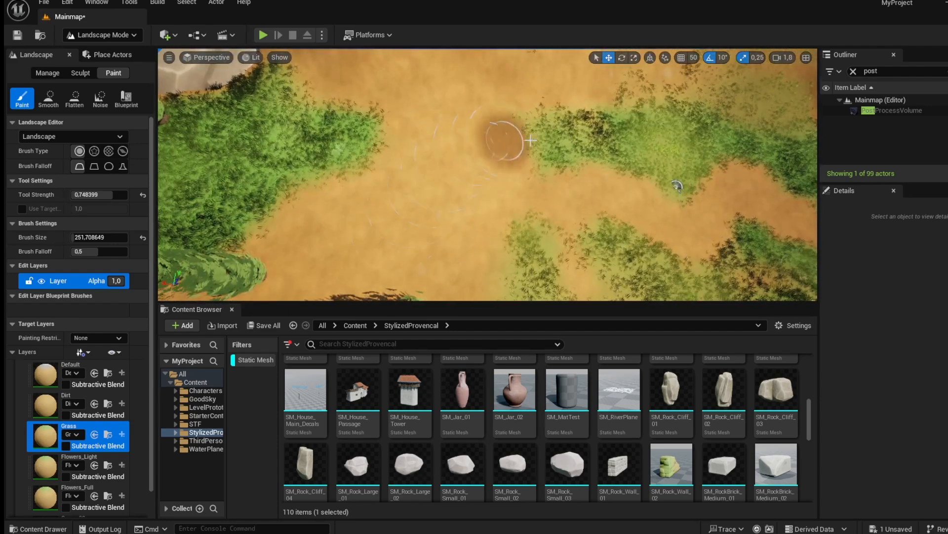
Paint more Grass, then paint the Flowers_Light layer across the grassy ground in front of the cypress trees.
drag(491, 141, 393, 130)
right_drag(393, 130, 381, 175)
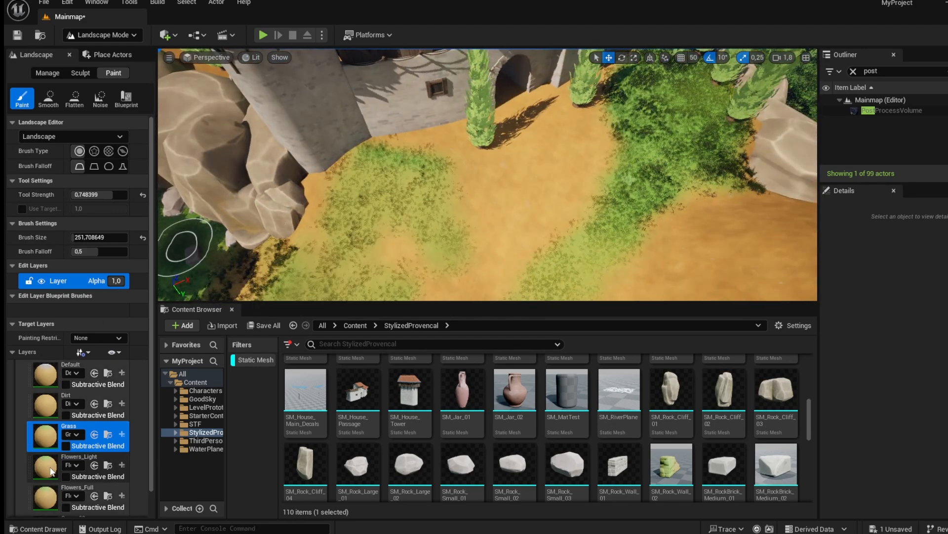
click(94, 466)
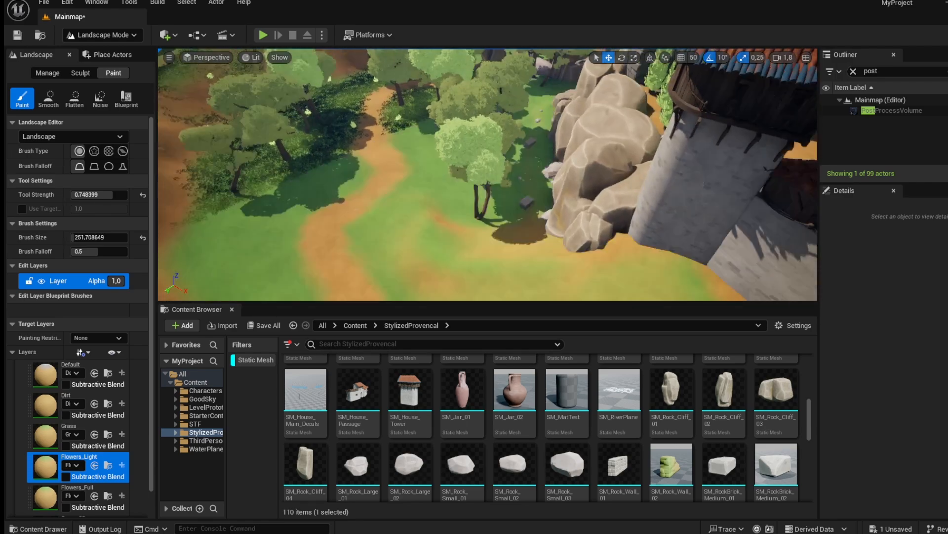
right_drag(487, 171, 488, 197)
right_drag(436, 239, 437, 239)
drag(436, 239, 413, 228)
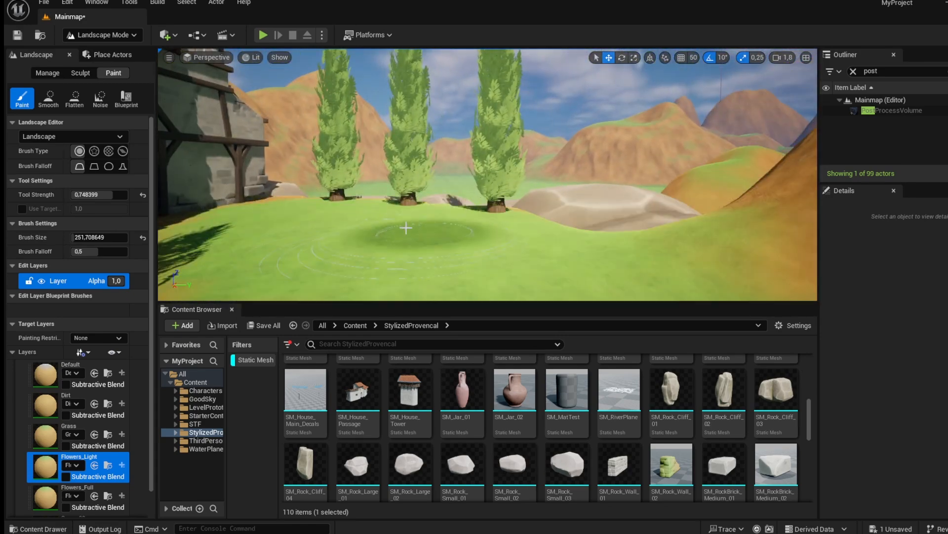
right_drag(463, 195, 464, 194)
Switch back to the Grass layer and paint grass at the foot of the rocks and cypress trees near the house walls.
click(55, 434)
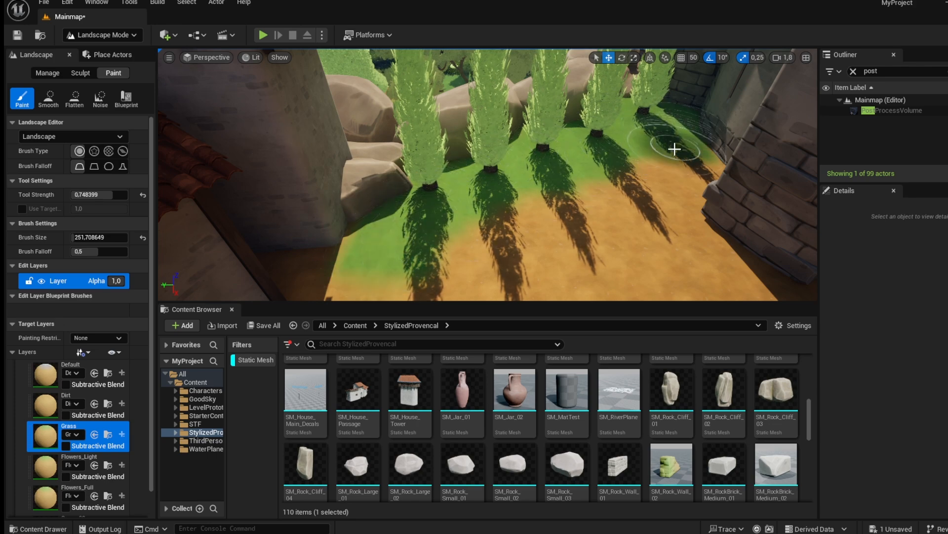
right_drag(674, 148, 674, 149)
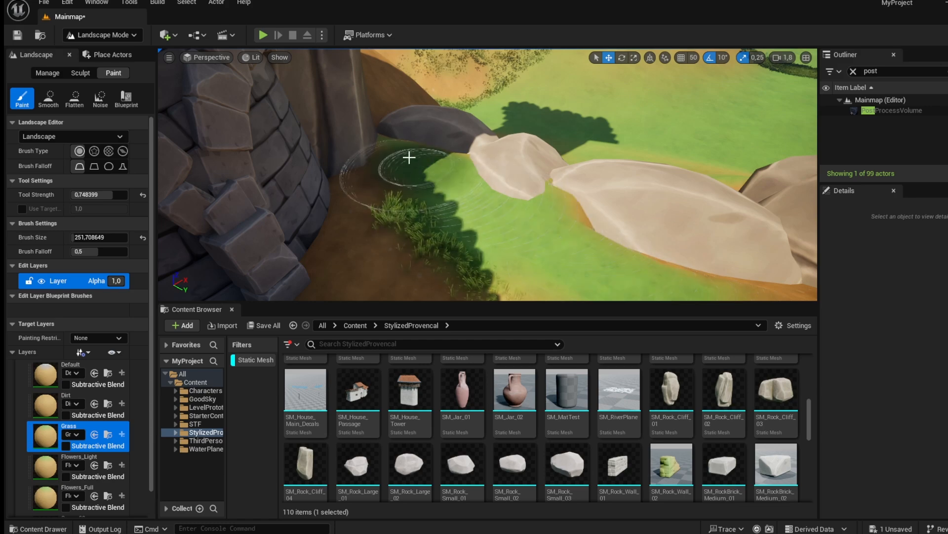
right_drag(584, 206, 585, 206)
key(w)
key(s)
right_drag(533, 177, 534, 177)
key(s)
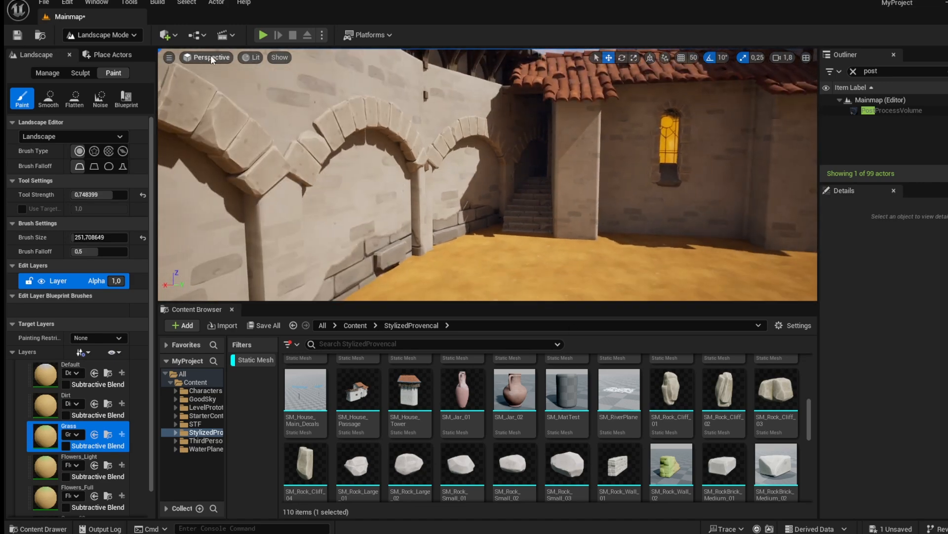
right_drag(186, 206, 185, 206)
key(s)
right_drag(430, 246, 429, 246)
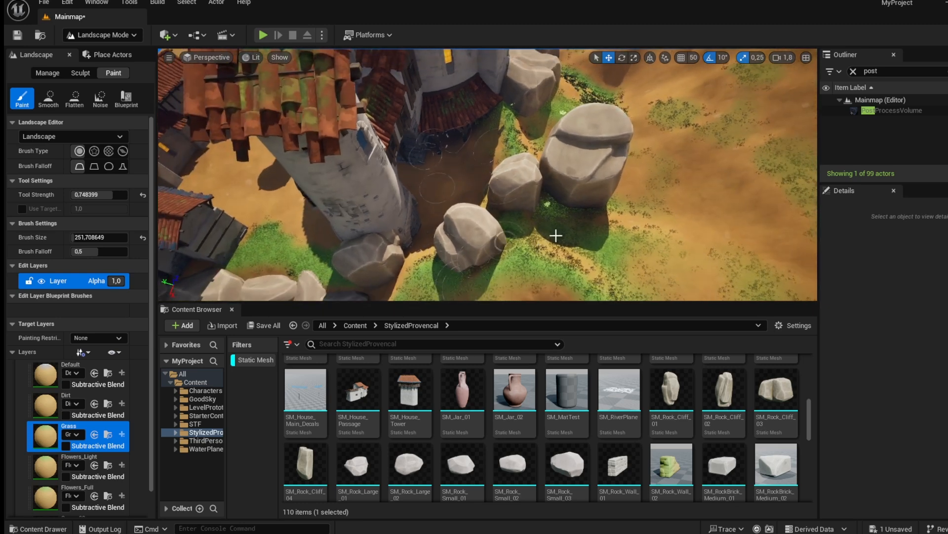
Flatten the terrain between the house wall and the large rocks with the Sculpt Flatten tool.
click(127, 36)
click(125, 61)
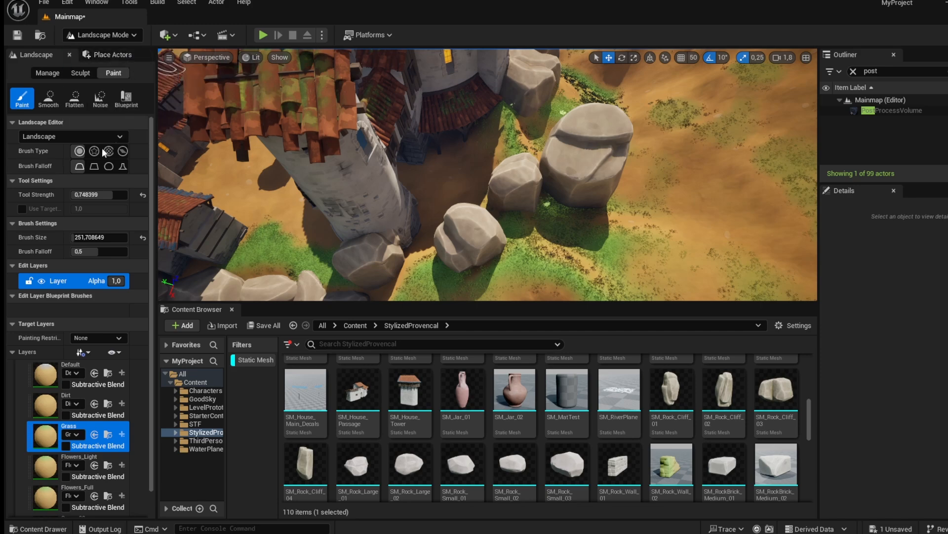
click(71, 101)
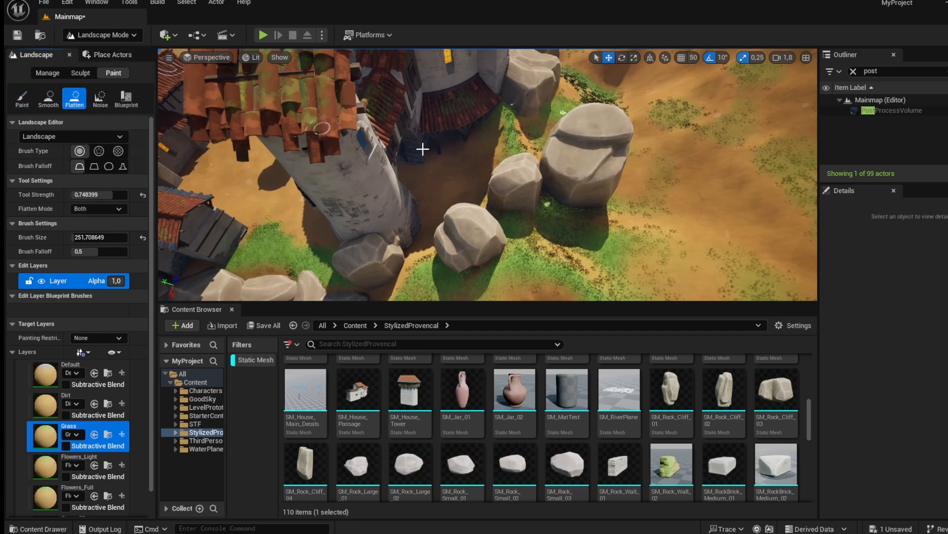
key(w)
right_drag(485, 167, 470, 183)
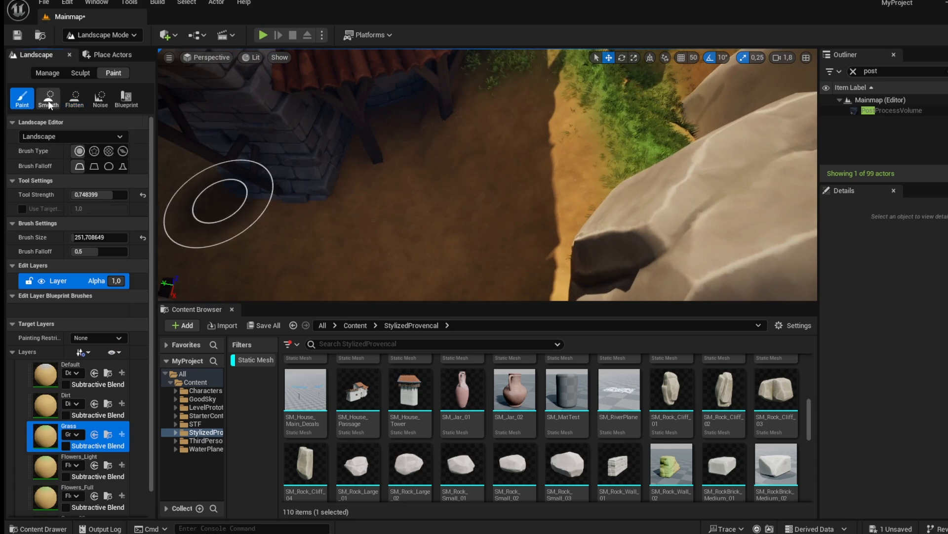
click(75, 98)
click(81, 73)
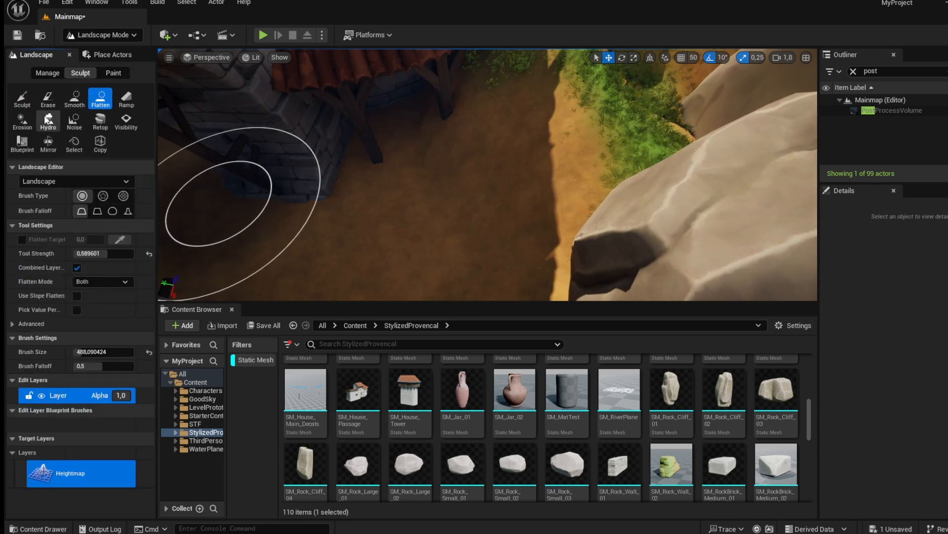
click(100, 101)
mouse_move(405, 239)
mouse_down()
mouse_move(523, 121)
mouse_move(450, 142)
mouse_move(533, 106)
mouse_up()
right_drag(534, 106, 563, 74)
mouse_move(494, 119)
mouse_down()
mouse_move(425, 133)
mouse_move(481, 163)
mouse_move(558, 96)
mouse_move(449, 175)
mouse_up()
right_drag(449, 176, 553, 183)
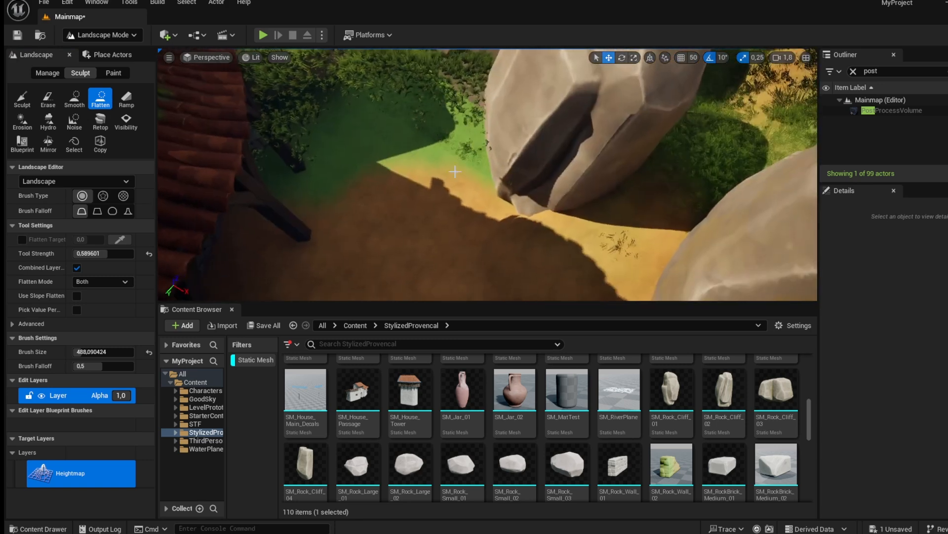
mouse_move(485, 151)
mouse_down()
mouse_move(620, 267)
mouse_move(695, 241)
mouse_move(586, 227)
mouse_up()
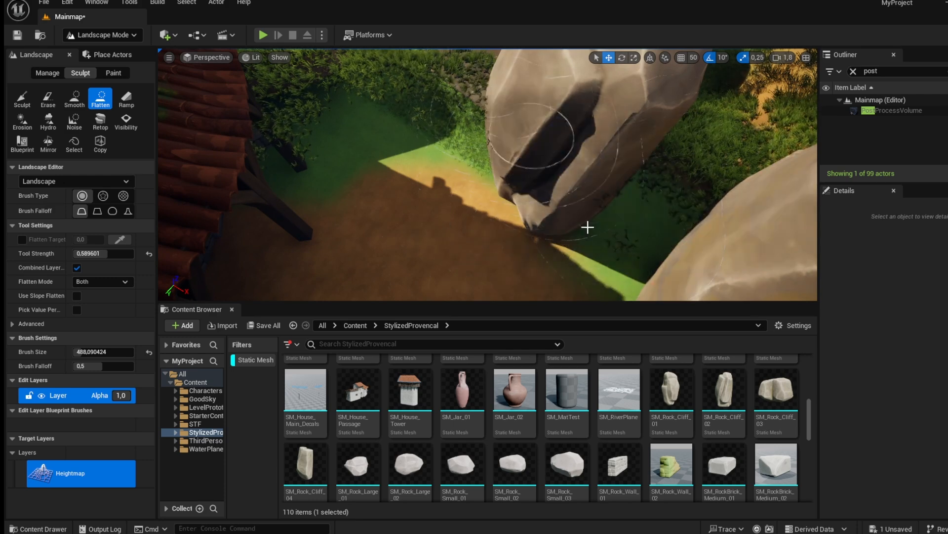
Paint the Dirt layer on the ground between the house wall and the rocks.
click(113, 73)
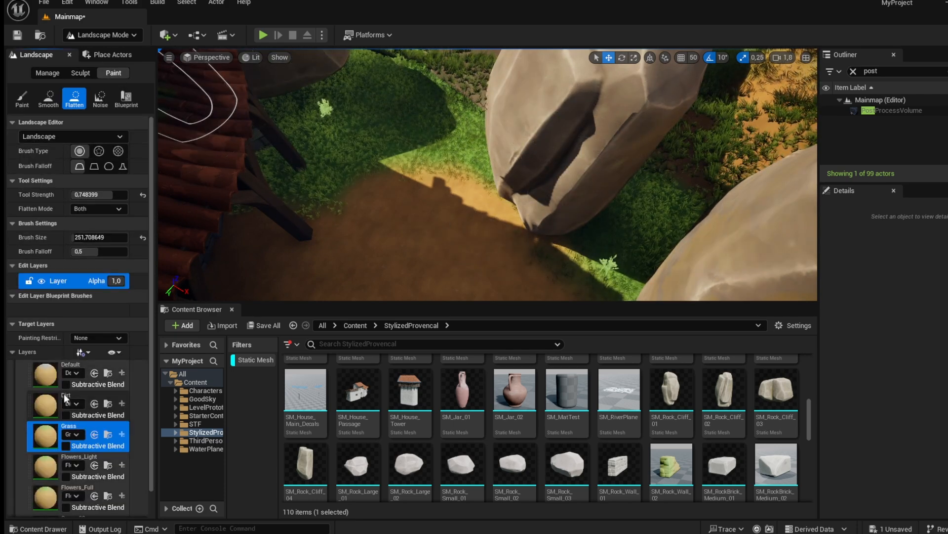
click(22, 98)
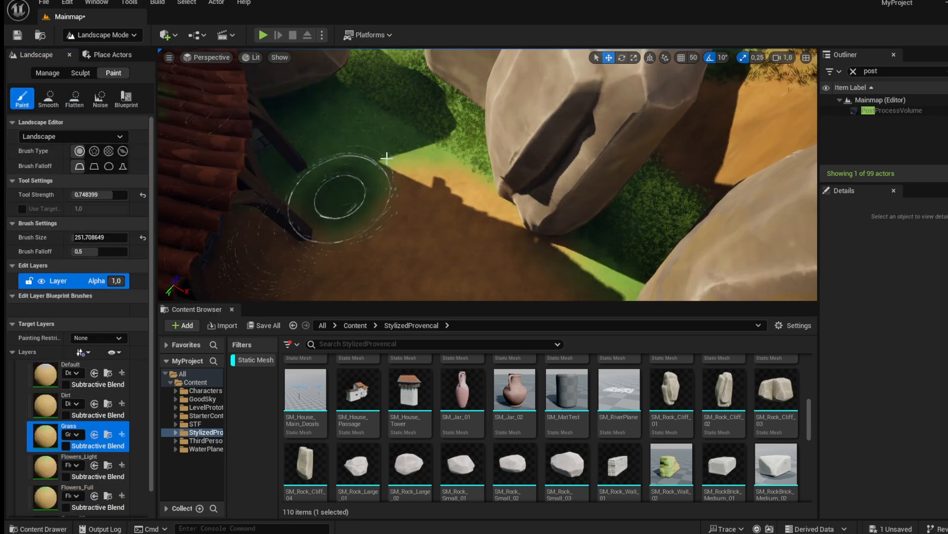
click(59, 398)
mouse_move(311, 246)
mouse_down()
mouse_move(349, 145)
mouse_move(426, 94)
mouse_up()
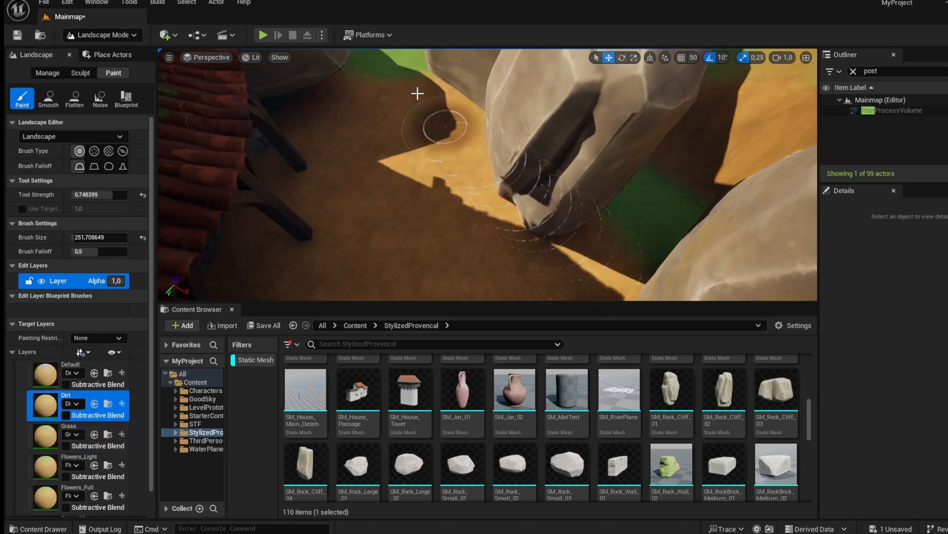
Return to selection mode, duplicate a cliff rock and move it into the gap beside the other rocks.
click(121, 35)
click(126, 53)
right_drag(414, 158, 413, 104)
click(414, 158)
drag(376, 85, 378, 148)
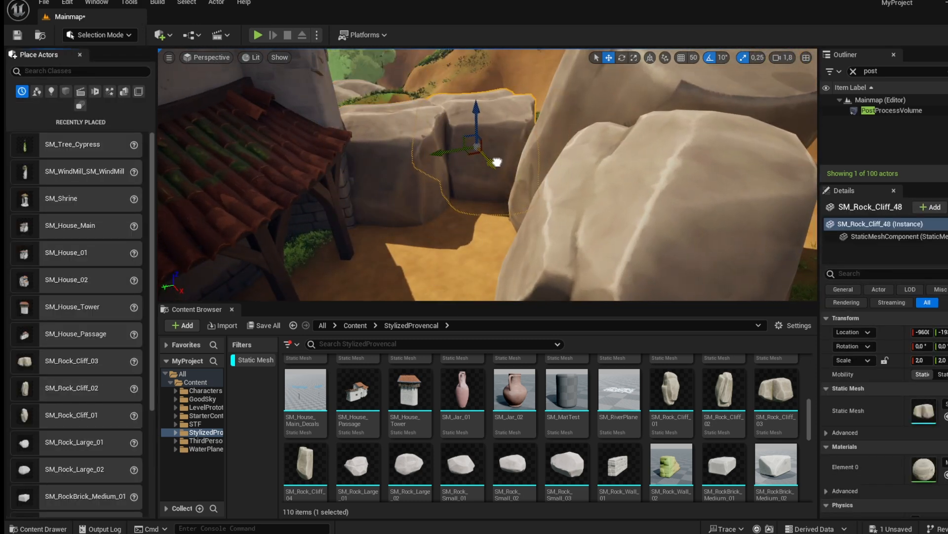
click(593, 173)
mouse_move(593, 173)
right_down()
mouse_move(657, 191)
mouse_move(585, 173)
right_up()
drag(590, 159, 560, 149)
right_drag(584, 227, 532, 119)
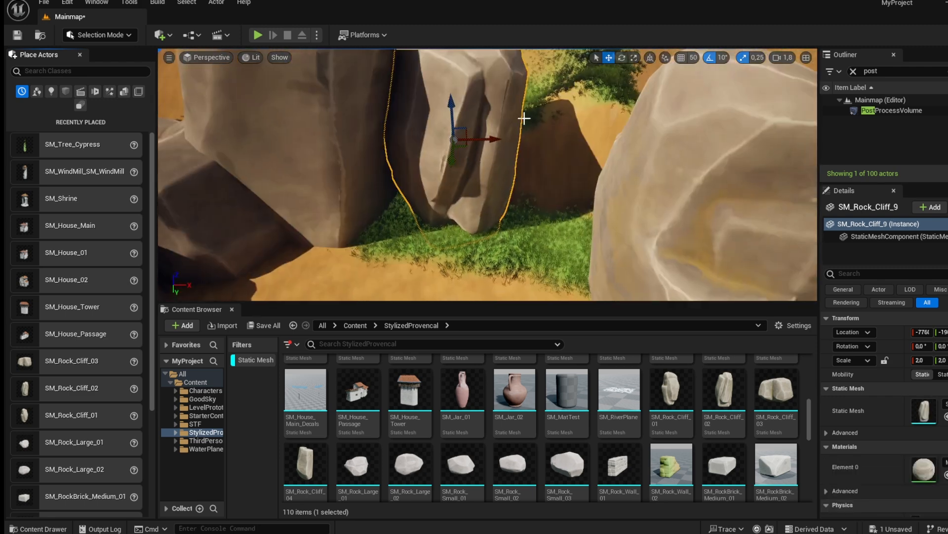
Duplicate another cliff rock, rotate it and fit it into the remaining gap in the rock wall.
alt+drag(493, 142, 568, 139)
key(e)
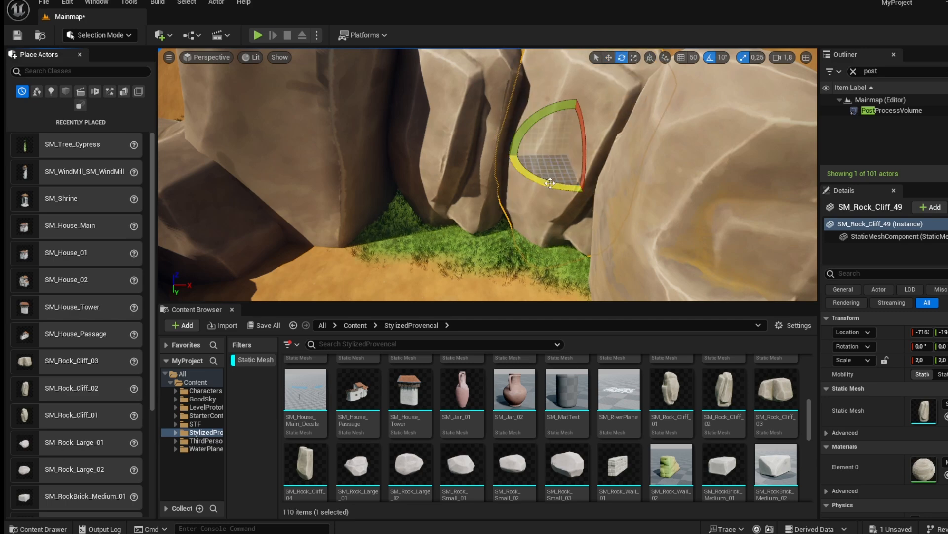
right_drag(556, 186, 524, 185)
alt+drag(383, 179, 497, 187)
right_drag(496, 191, 434, 190)
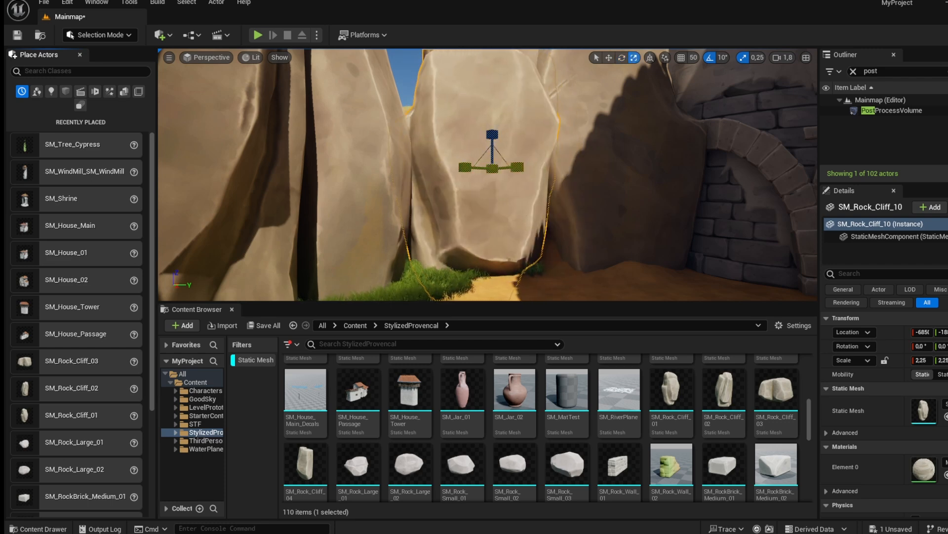
click(568, 283)
right_drag(568, 283, 405, 277)
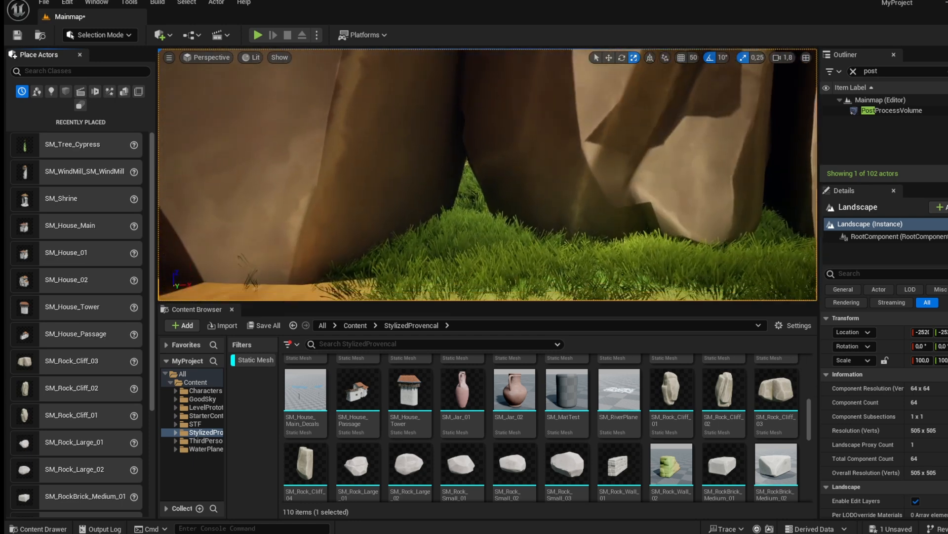
Place an SM_Rock_Small_01 rock at the base of the cliff rocks and scale it up to 7.75.
drag(477, 220, 470, 218)
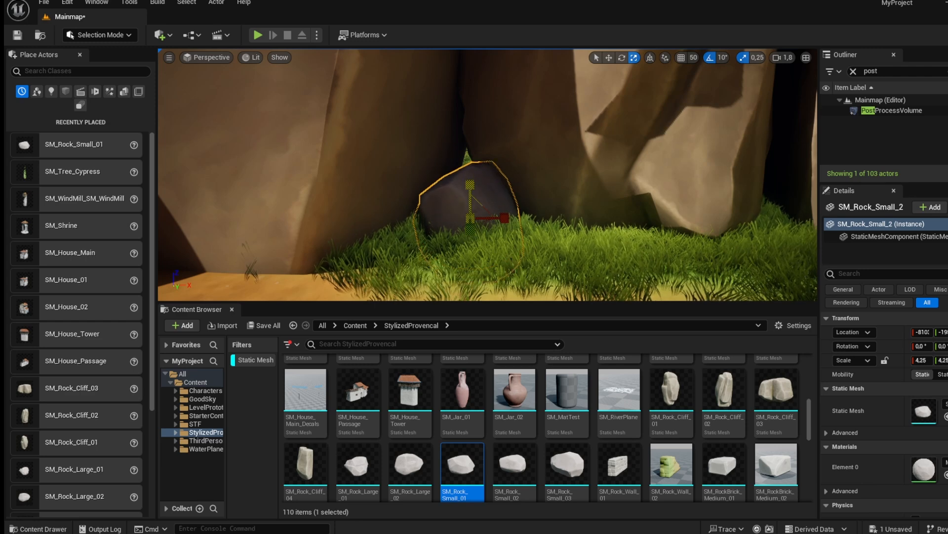
click(534, 284)
right_drag(534, 284, 578, 264)
click(388, 256)
drag(381, 263, 388, 235)
scroll(505, 258, down, 5)
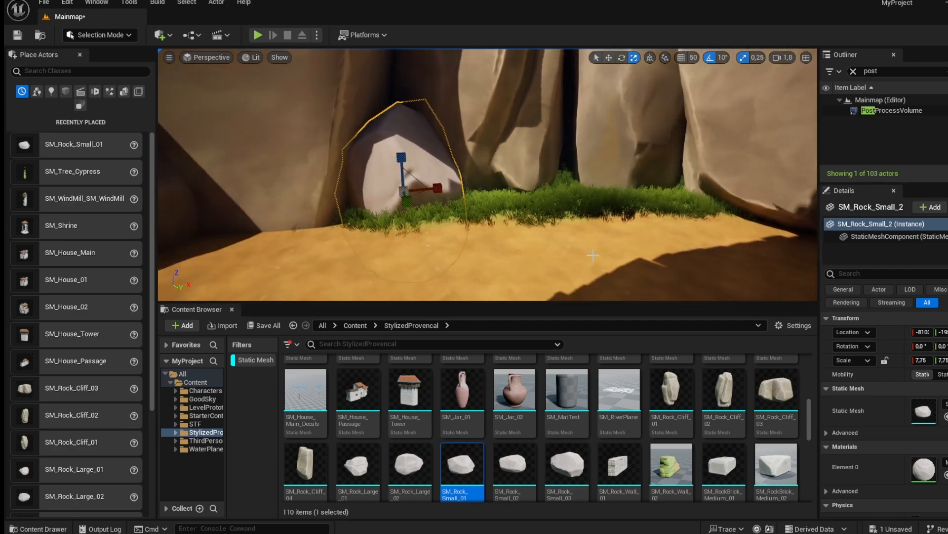
Place SM_Rock_Cliff_01 and SM_Rock_Cliff_02 rocks along the back of the area and position them.
drag(671, 391, 566, 192)
drag(725, 385, 675, 203)
right_drag(674, 202, 791, 183)
right_drag(488, 174, 435, 176)
key(w)
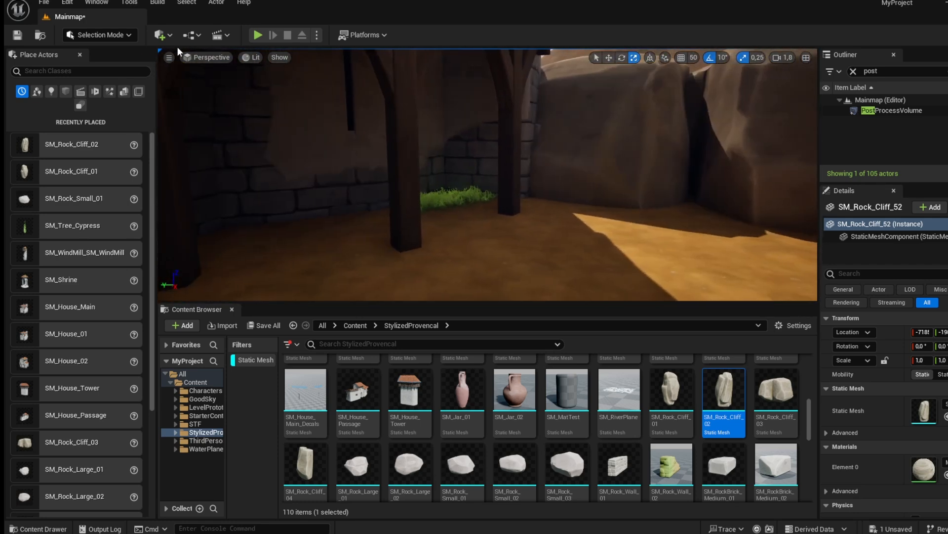
Switch to Landscape mode and paint Dirt on the ground around the wooden posts.
click(98, 35)
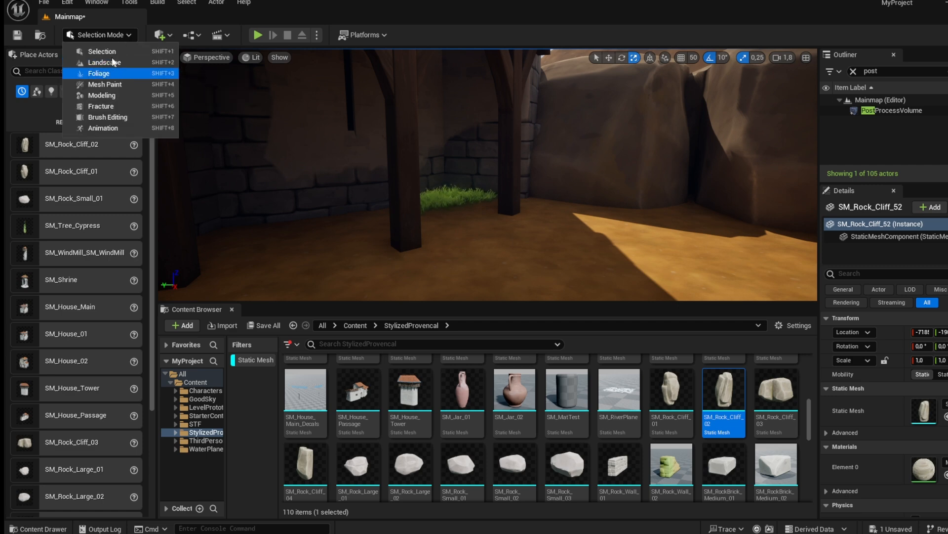
click(111, 63)
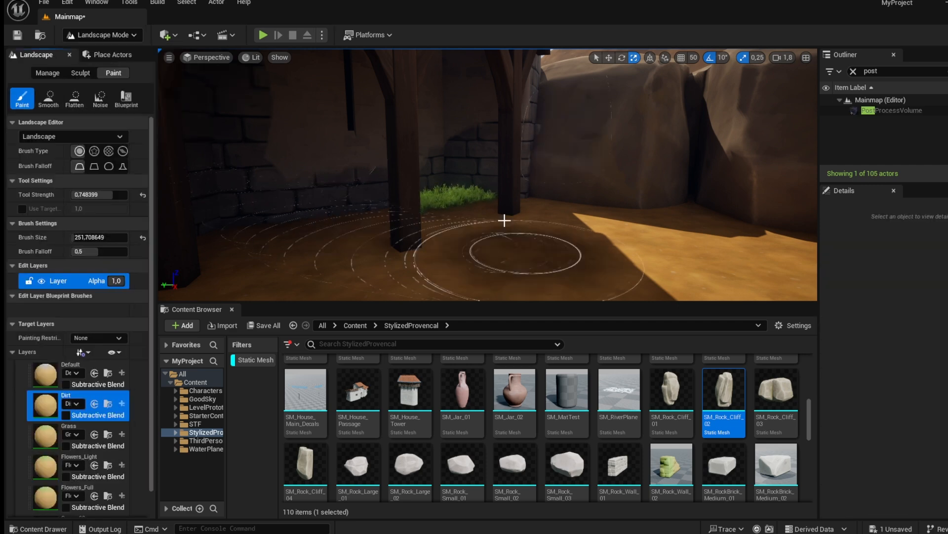
right_drag(440, 196, 583, 196)
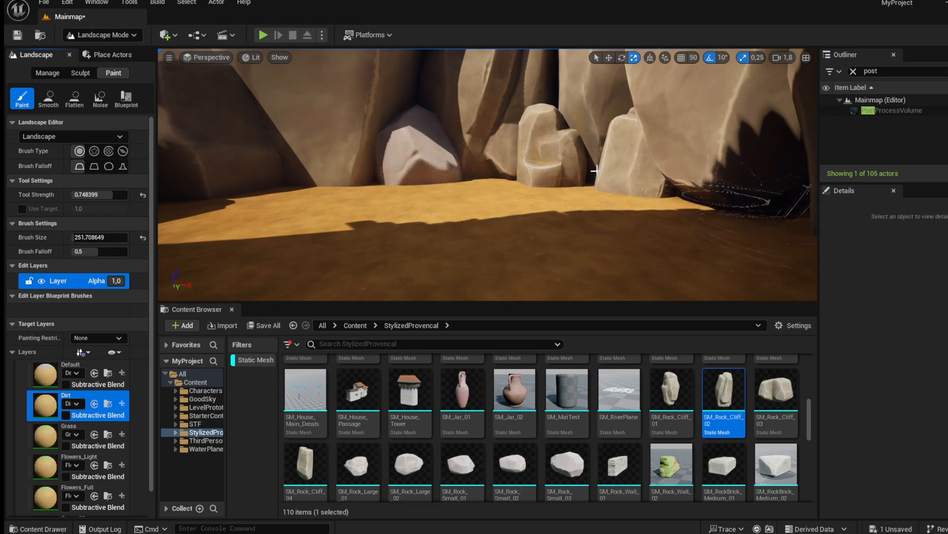
right_drag(386, 190, 40, 222)
key(w)
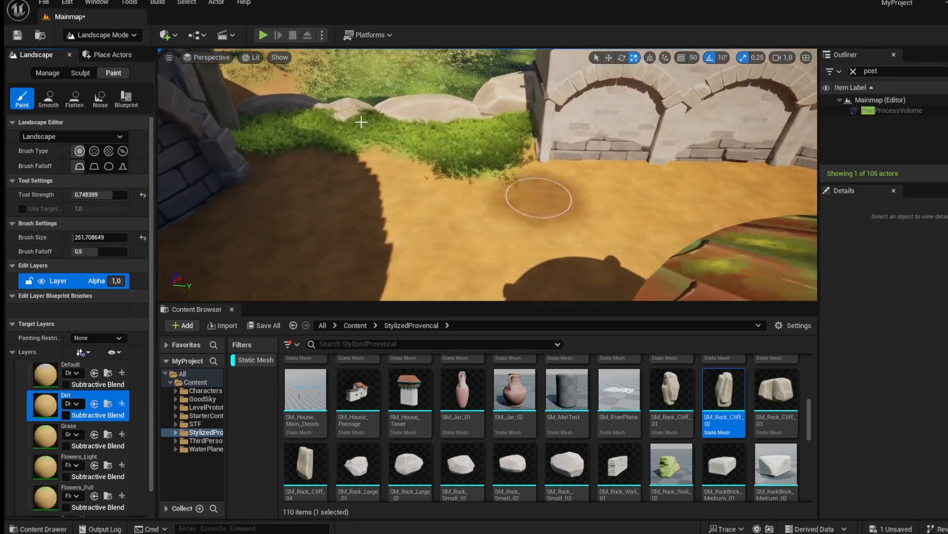
Return to selection mode and place an SM_Bush_02 bush beside the rock near the tower base.
click(119, 36)
click(127, 50)
right_drag(316, 163, 217, 148)
right_drag(526, 439, 526, 357)
scroll(478, 355, down, 3)
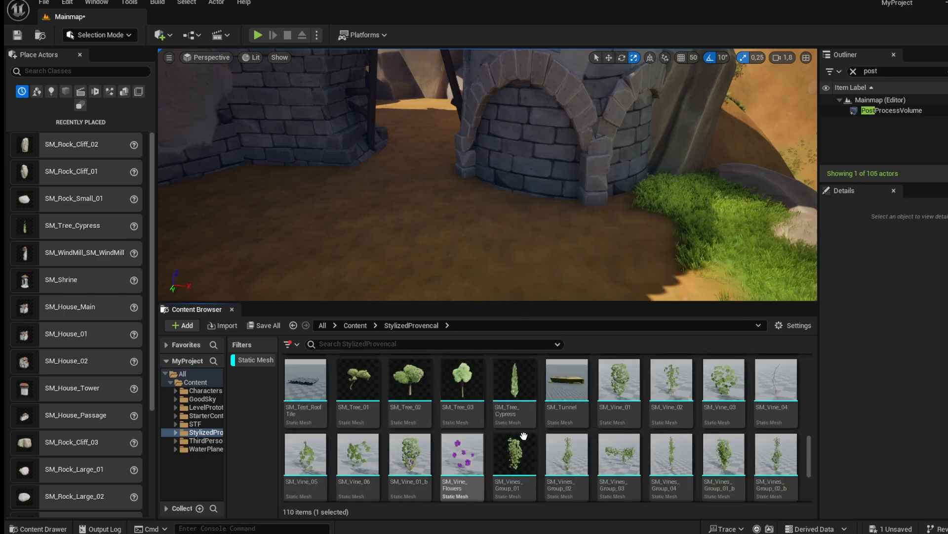
scroll(568, 435, down, 8)
scroll(684, 426, up, 8)
scroll(685, 425, down, 1)
scroll(685, 425, up, 10)
scroll(670, 424, up, 5)
drag(619, 404, 628, 206)
drag(694, 208, 695, 208)
right_drag(695, 208, 750, 227)
Place SM_Bush_04, SM_Bush_02 and SM_Bush_01 bushes around the rock and tower wall.
drag(724, 382, 607, 192)
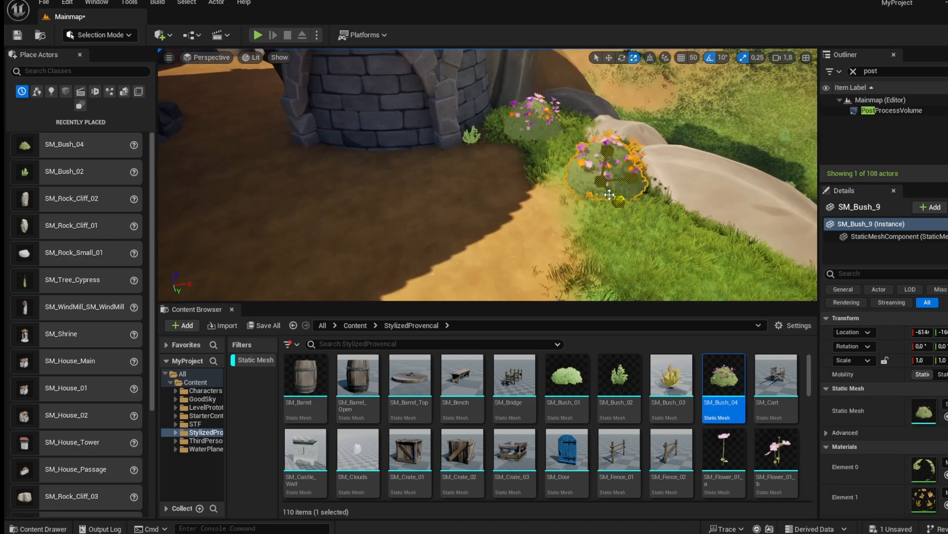
right_drag(607, 192, 657, 209)
drag(619, 381, 481, 139)
drag(566, 392, 644, 203)
right_drag(611, 208, 494, 188)
drag(724, 383, 624, 250)
right_drag(623, 249, 489, 247)
Place more SM_Bush_04, SM_Bush_03, SM_Bush_02 and SM_Bush_01 bushes around the courtyard.
drag(723, 380, 474, 214)
drag(676, 381, 538, 230)
right_drag(539, 231, 395, 247)
drag(724, 379, 551, 204)
drag(616, 378, 501, 202)
drag(567, 377, 276, 187)
right_drag(276, 187, 306, 210)
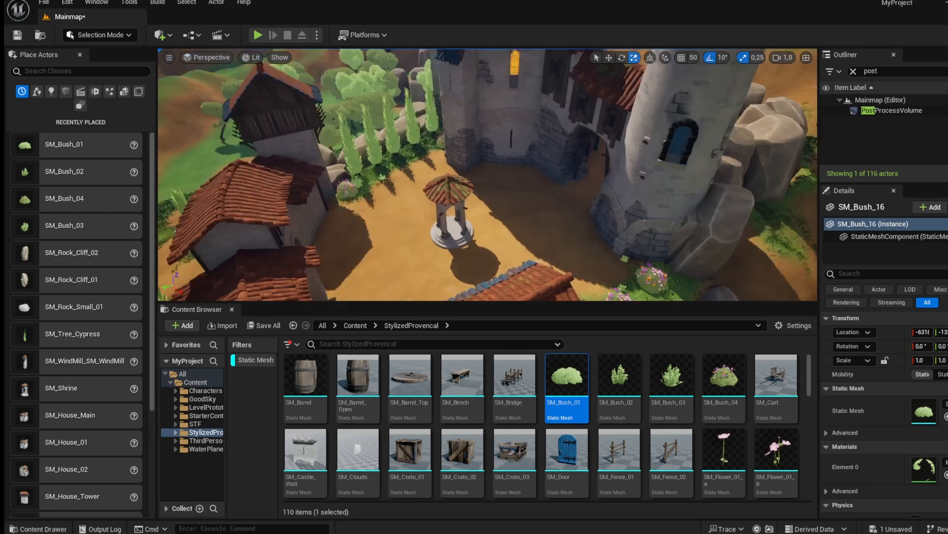
right_drag(306, 210, 188, 213)
Place SM_Crate_01 and SM_Crate_02 crates against the wall and rotate the second crate.
drag(414, 447, 470, 232)
drag(462, 449, 533, 269)
key(e)
mouse_move(532, 269)
right_down()
mouse_move(568, 276)
mouse_move(549, 274)
right_up()
key(w)
key(s)
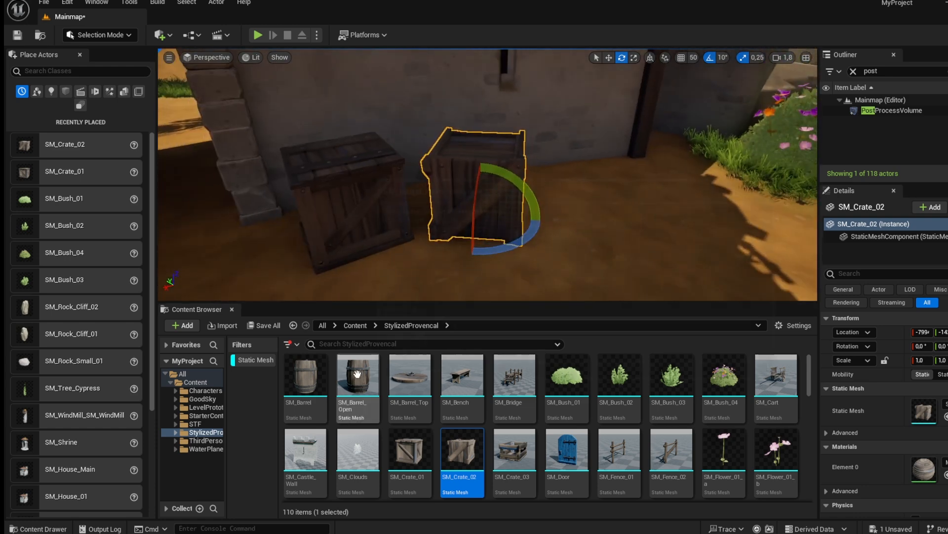
Place SM_Barrel_Open and SM_Barrel beside the crates and set an SM_Barrel_Top on the crate.
drag(578, 221, 573, 216)
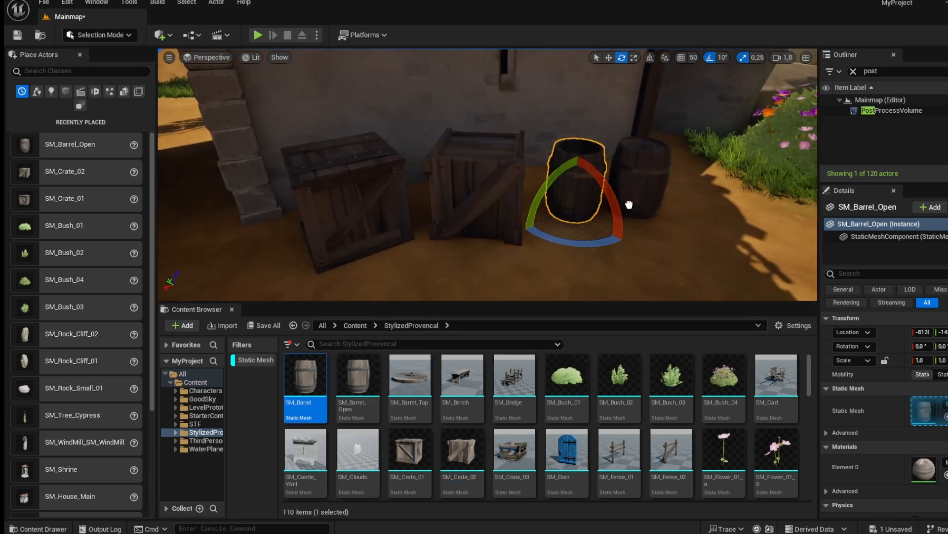
drag(629, 206, 629, 203)
click(410, 376)
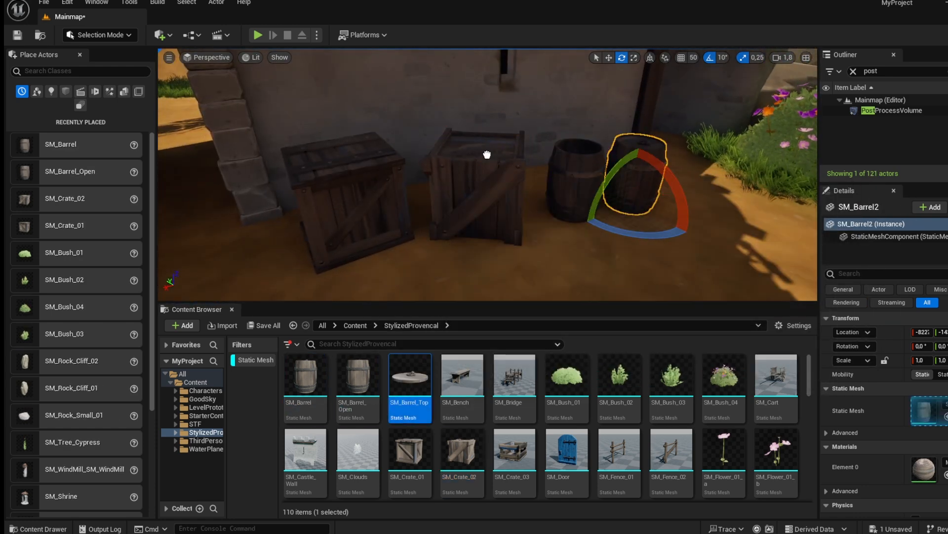
drag(489, 148, 489, 148)
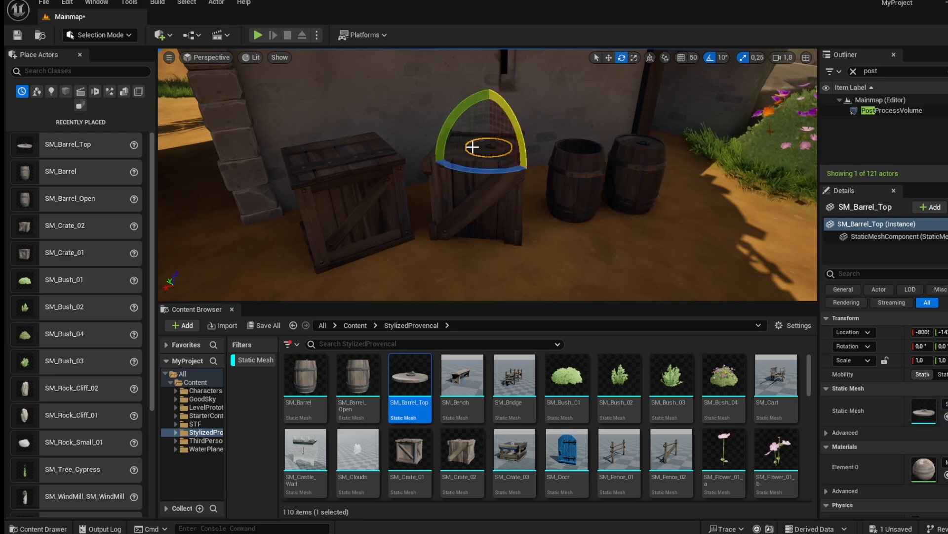
Rotate the barrel top and place two SM_Crate_03 open crates beside the barrels.
right_drag(499, 155, 538, 156)
drag(521, 457, 572, 247)
right_drag(572, 248, 576, 292)
key(s)
key(w)
drag(518, 449, 484, 196)
right_drag(483, 196, 486, 172)
key(s)
drag(524, 236, 511, 240)
right_drag(511, 239, 460, 285)
Place an SM_Crate_01 crate in front of the barrels and crates.
drag(406, 452, 408, 240)
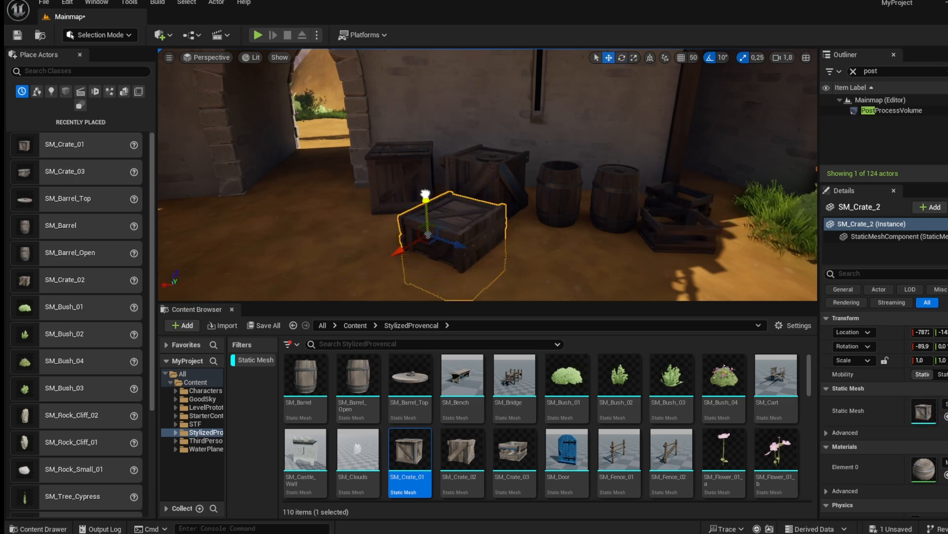
drag(426, 161, 425, 167)
click(353, 247)
right_drag(353, 247, 222, 205)
key(a)
key(s)
key(w)
key(w)
Place an SM_Bench against the courtyard wall, add an SM_Crate_01 crate, and rotate the bench about 80°.
drag(469, 384, 392, 201)
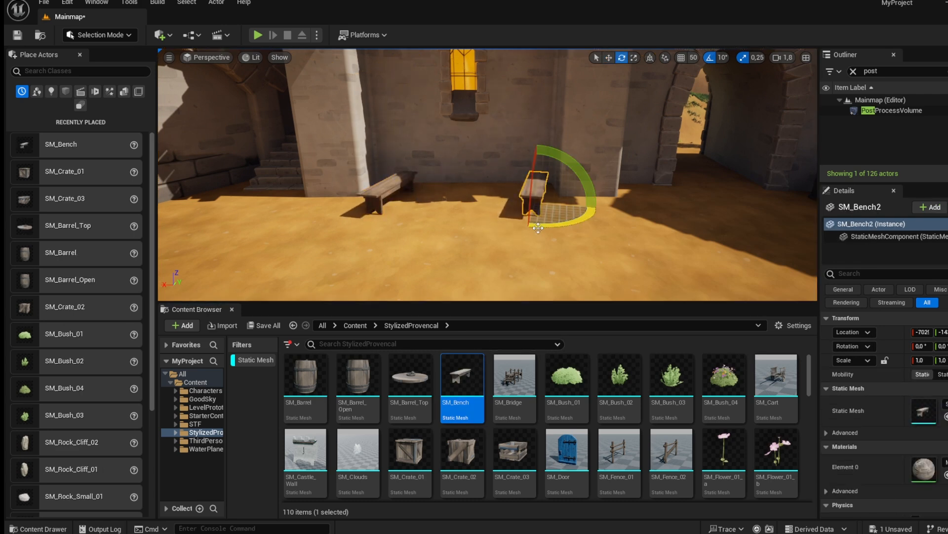
key(w)
right_drag(474, 203, 464, 264)
drag(423, 463, 453, 118)
click(604, 124)
mouse_move(606, 174)
mouse_down()
mouse_move(643, 175)
mouse_move(609, 176)
mouse_up()
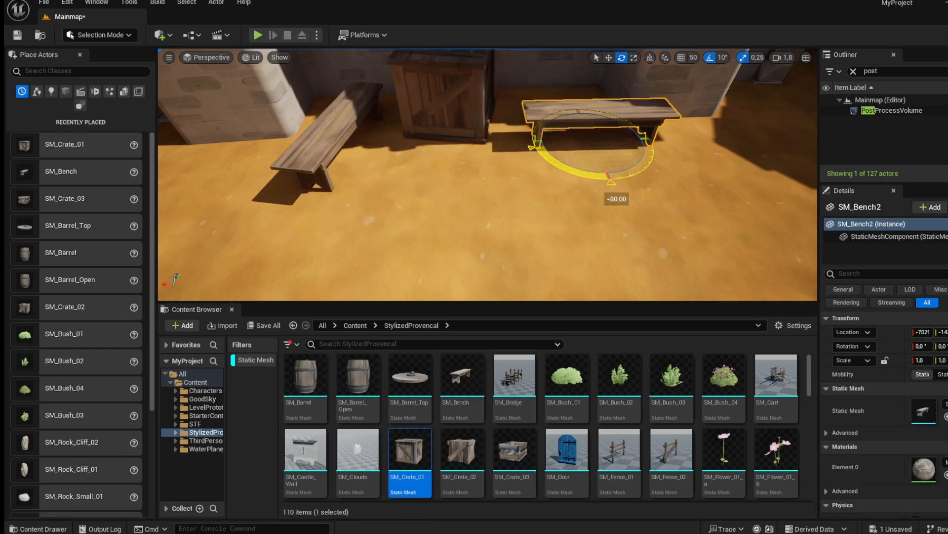
Delete the extra rotated bench and line up the wider bench end to end with the first.
drag(586, 140, 615, 200)
key(Delete)
click(368, 190)
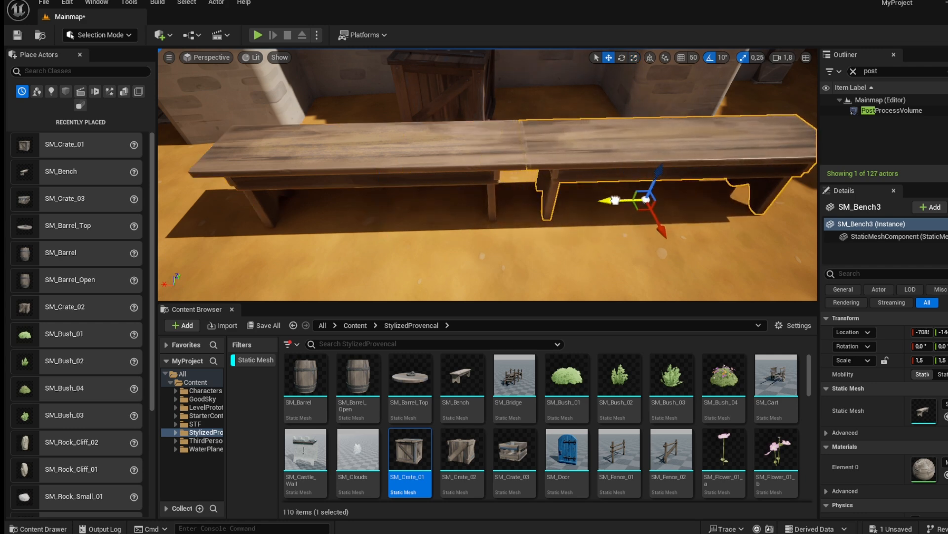
right_drag(612, 254, 662, 237)
ctrl+click(484, 255)
right_drag(485, 255, 466, 287)
Move a crate to the end of the benches beside the wall.
drag(434, 240, 408, 249)
right_drag(407, 248, 378, 265)
click(381, 244)
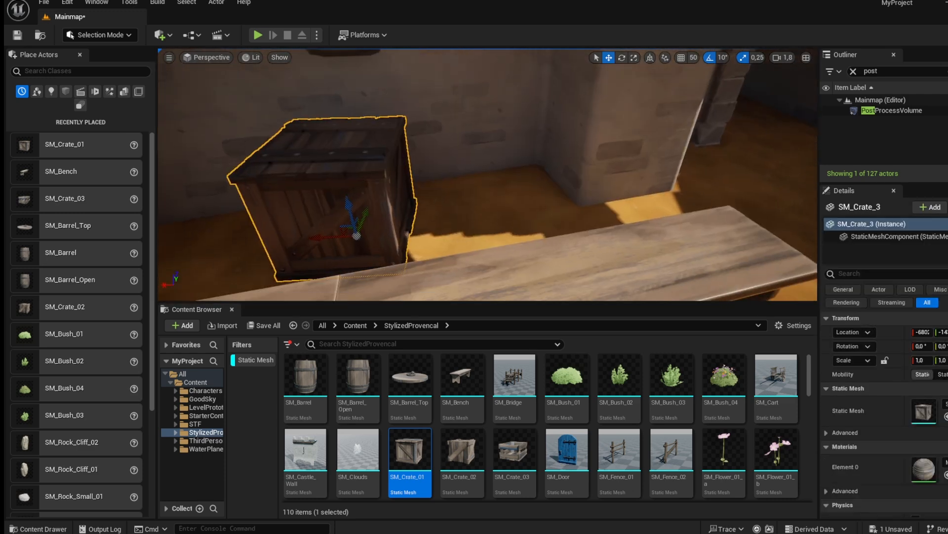
drag(332, 237, 511, 195)
right_drag(511, 198, 568, 235)
Place an SM_Door in the wall beside the crate and rotate it about 10°.
drag(569, 447, 462, 238)
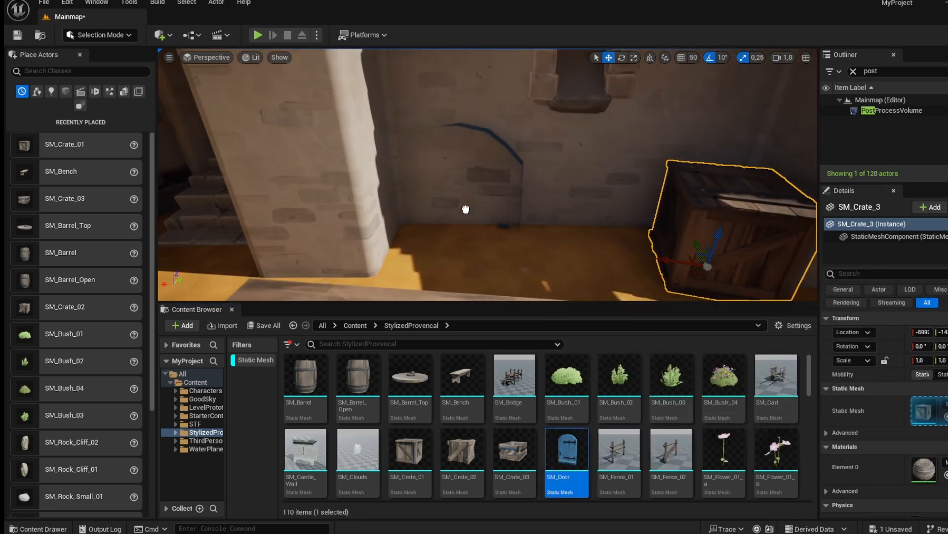
drag(466, 159, 481, 192)
key(e)
drag(406, 149, 524, 159)
right_drag(526, 158, 477, 172)
key(w)
drag(477, 171, 482, 192)
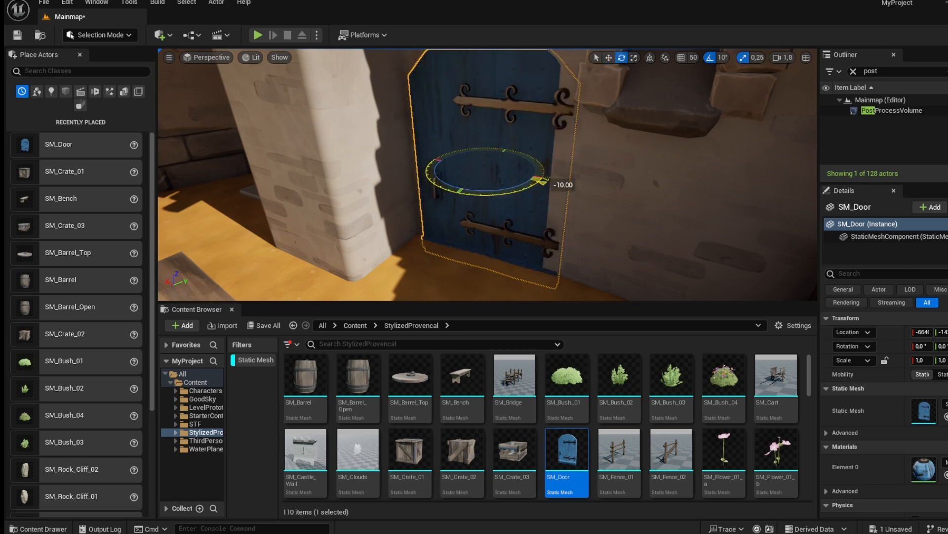
Toggle rotation snapping and raise the door to fit the arched doorway.
click(713, 58)
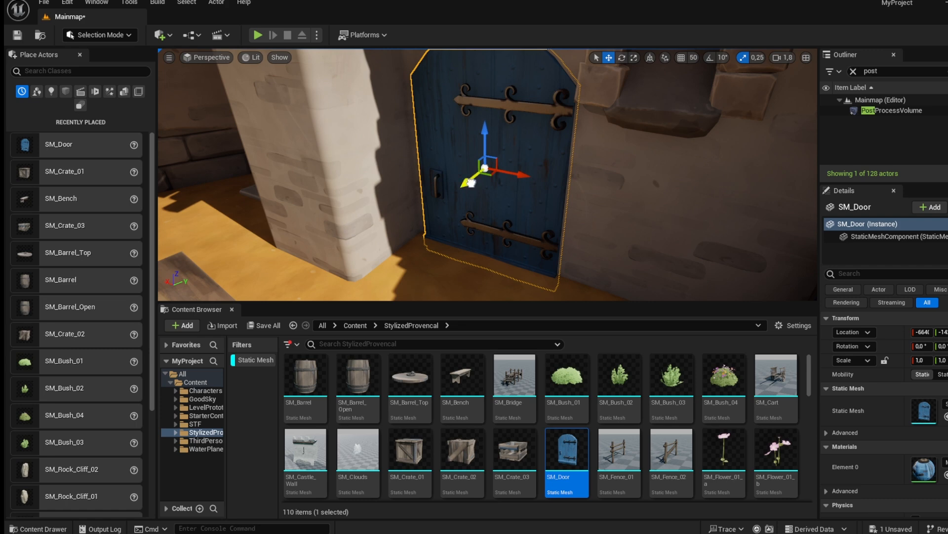
drag(471, 183, 470, 181)
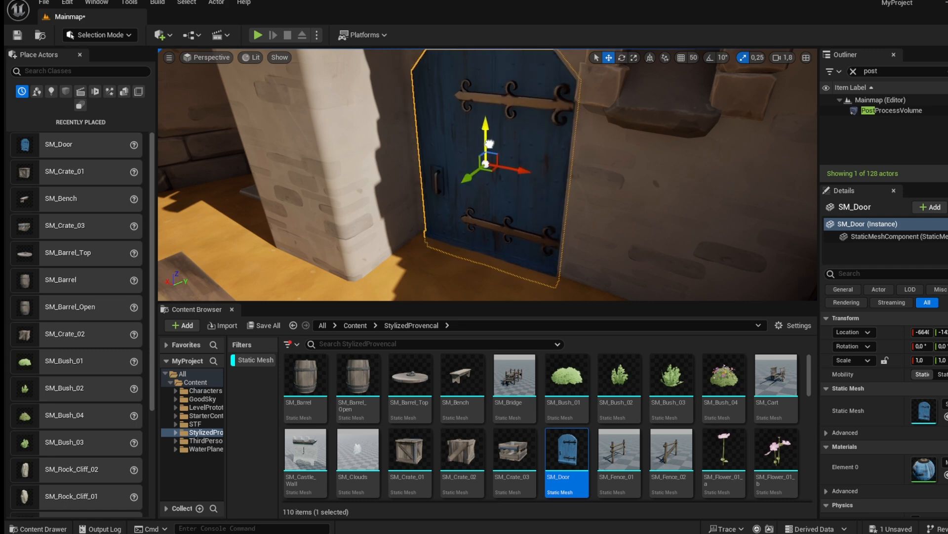
drag(489, 145, 489, 131)
key(f)
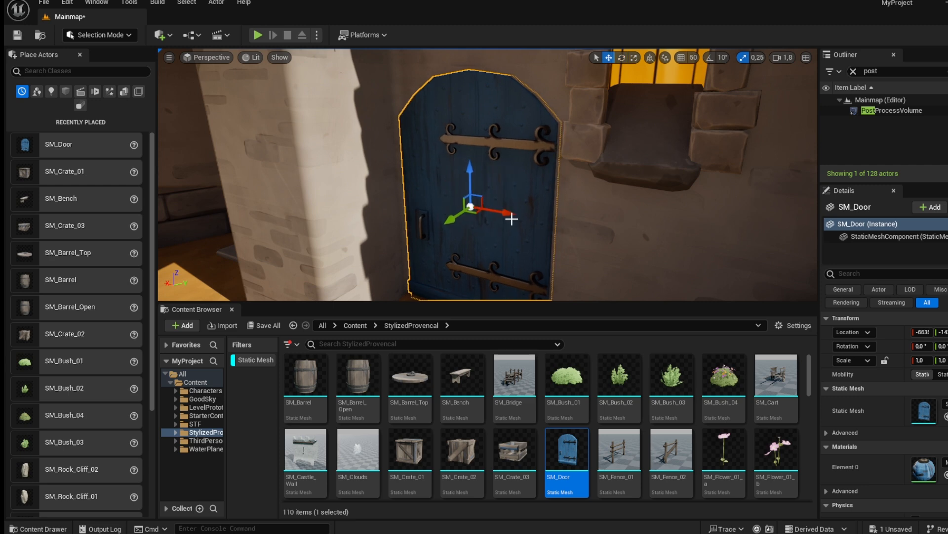
click(594, 220)
key(s)
right_drag(594, 220, 617, 276)
key(w)
key(s)
scroll(519, 428, down, 6)
key(s)
drag(625, 425, 392, 197)
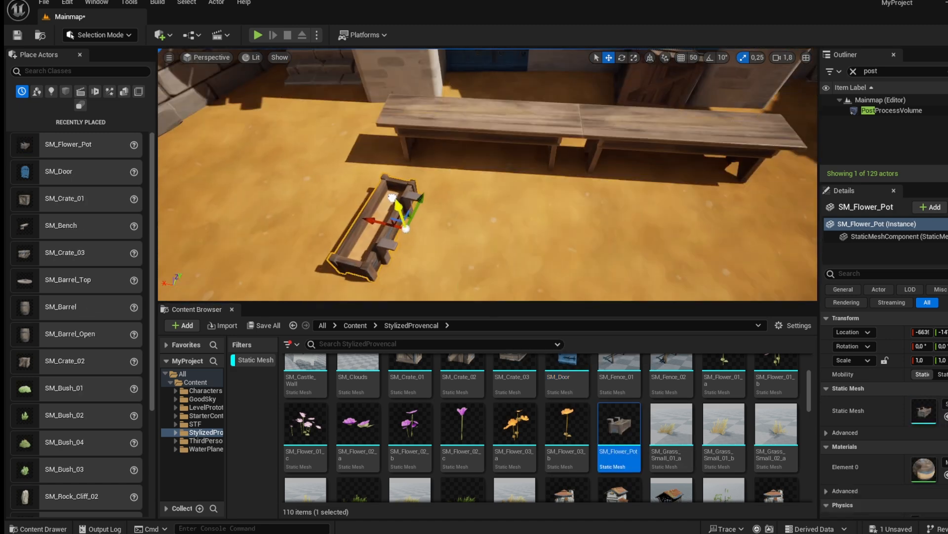
key(Delete)
Place SM_Jar_01 and SM_Jar_02 clay jars beneath the bench.
right_drag(461, 226, 511, 208)
scroll(475, 455, down, 4)
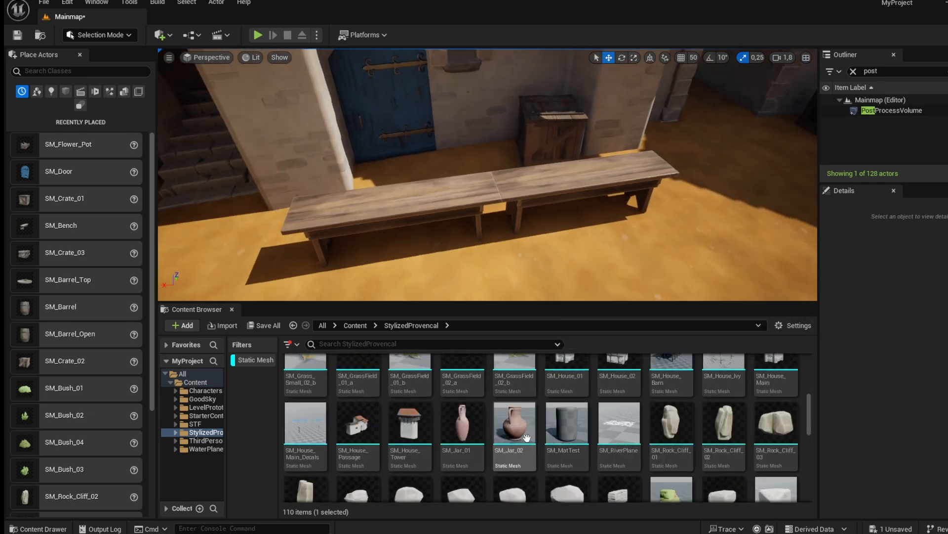
drag(461, 431, 381, 280)
drag(509, 436, 266, 298)
drag(305, 271, 305, 270)
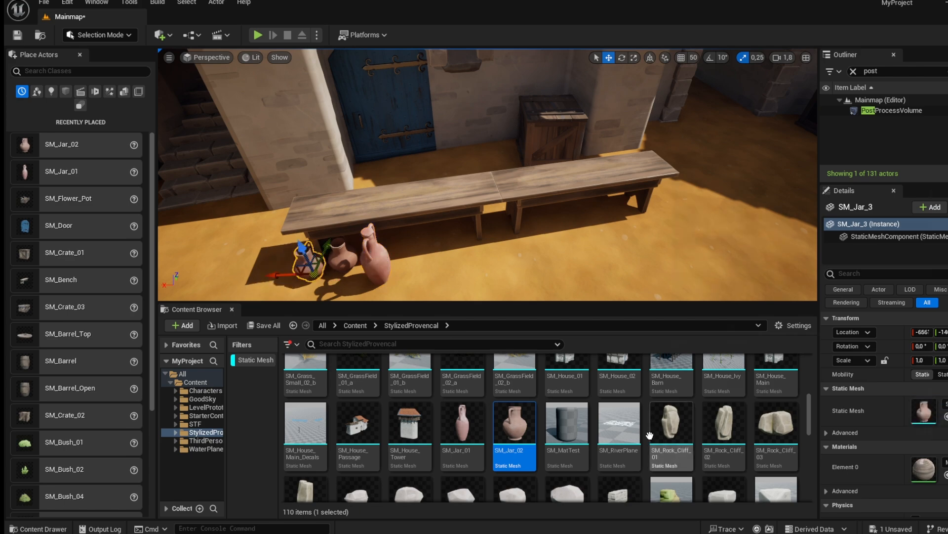
Place an SM_Cart on the grass at the courtyard edge and rotate it about 18°.
scroll(642, 440, down, 3)
scroll(533, 437, down, 1)
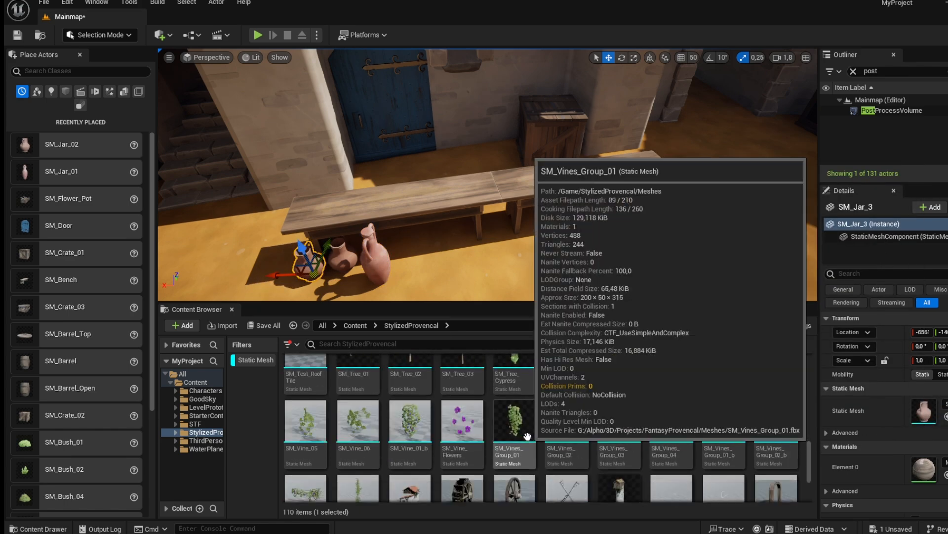
scroll(514, 434, up, 10)
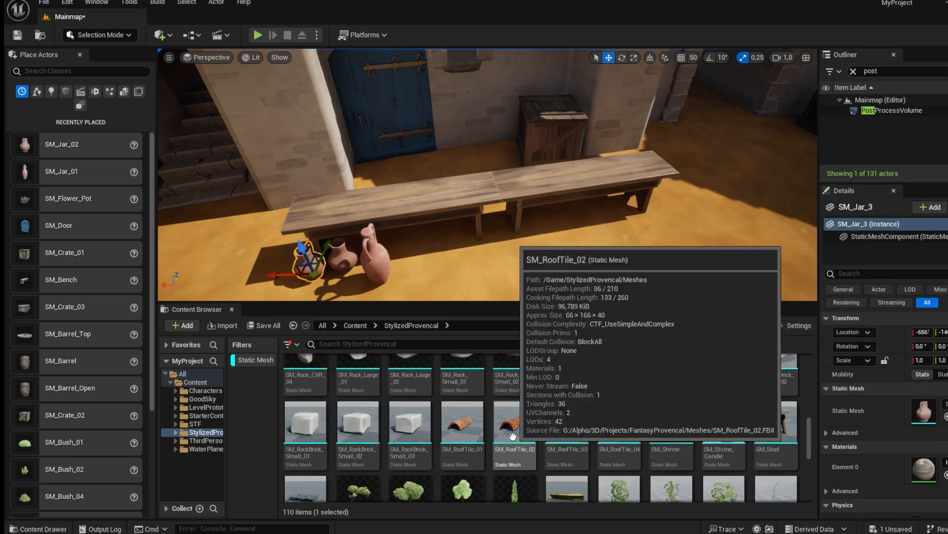
scroll(513, 434, up, 3)
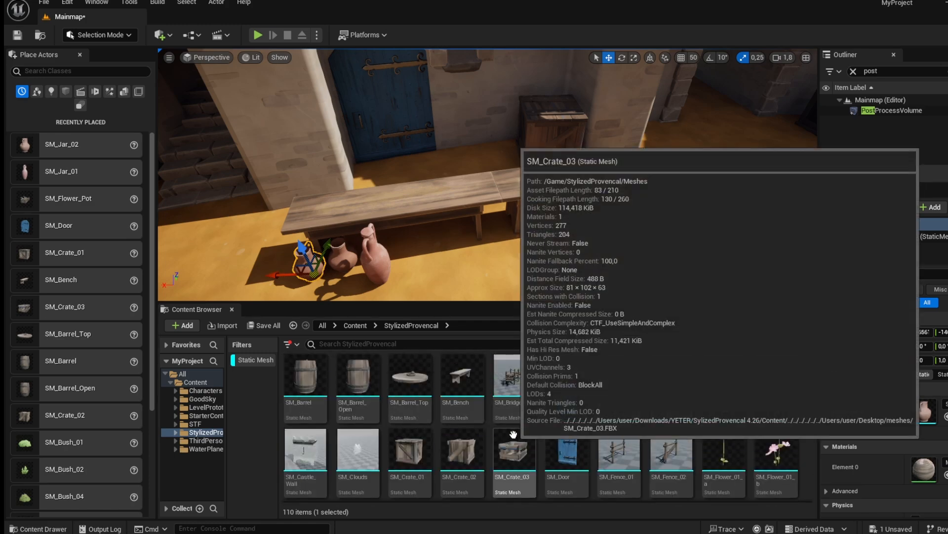
right_drag(662, 247, 859, 385)
drag(776, 380, 631, 190)
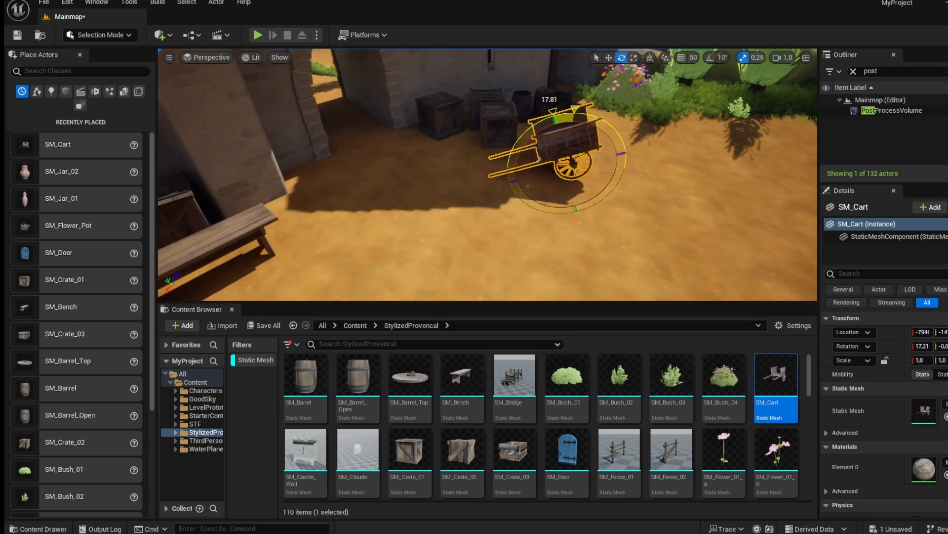
click(544, 232)
key(w)
right_drag(544, 232, 309, 179)
key(s)
drag(770, 388, 600, 256)
Place SM_Barrel_Open and SM_Barrel barrels beside the cart and rotate one of them.
drag(543, 221, 564, 176)
click(558, 242)
key(d)
right_drag(558, 242, 445, 242)
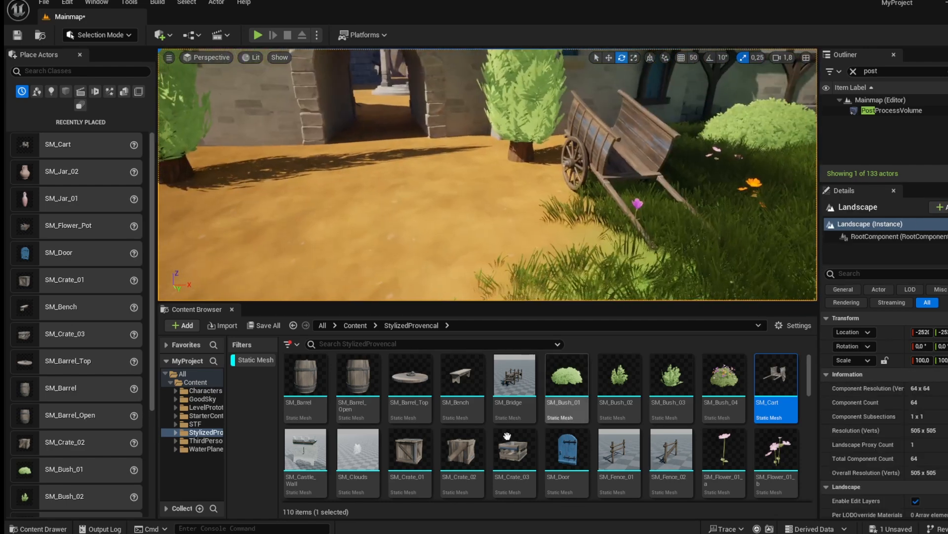
drag(366, 399, 534, 188)
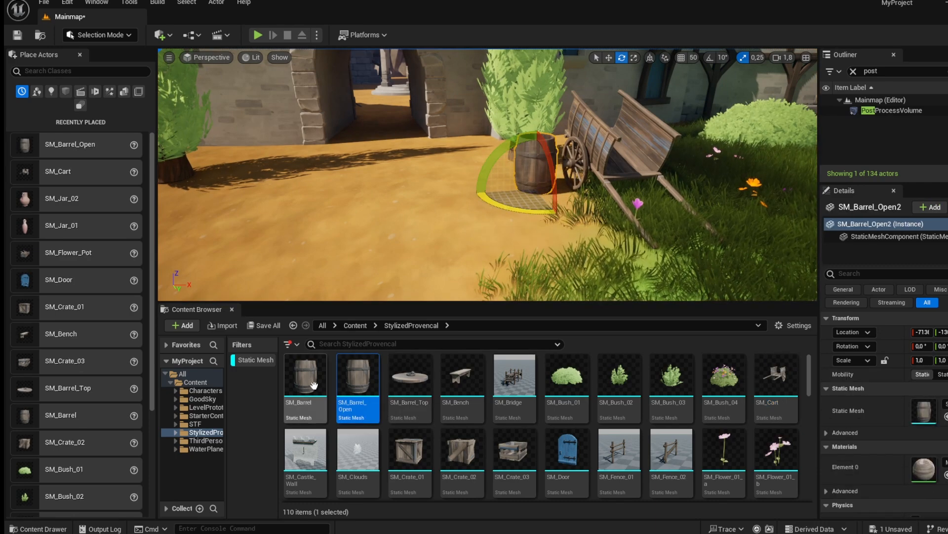
drag(423, 288, 455, 219)
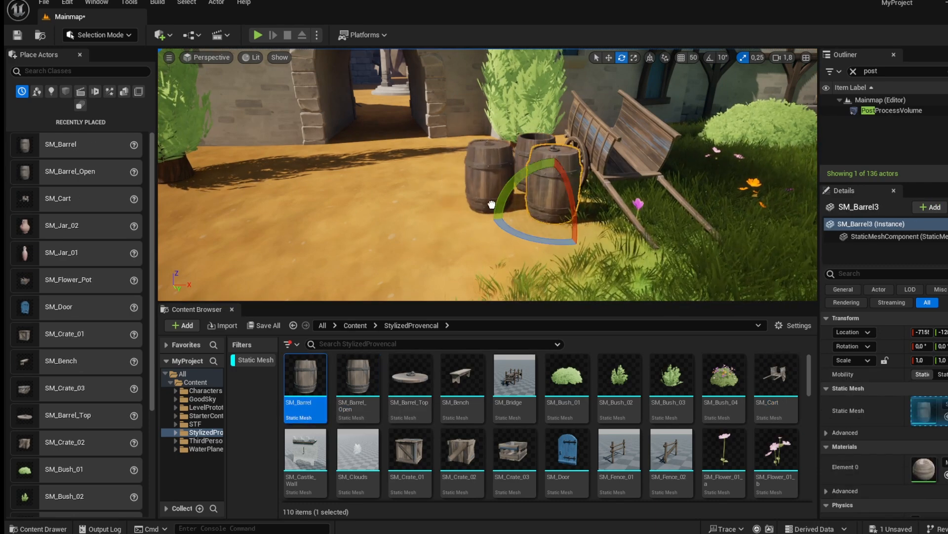
right_drag(631, 212, 595, 229)
key(w)
key(s)
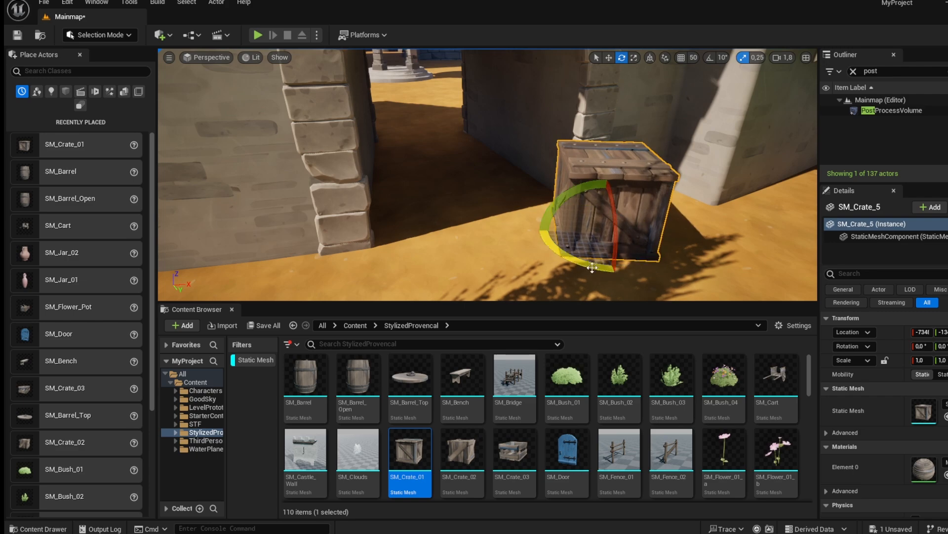
Place SM_Crate_01 and SM_Crate_02 crates in the passage by the stone wall and rotate the second.
click(593, 267)
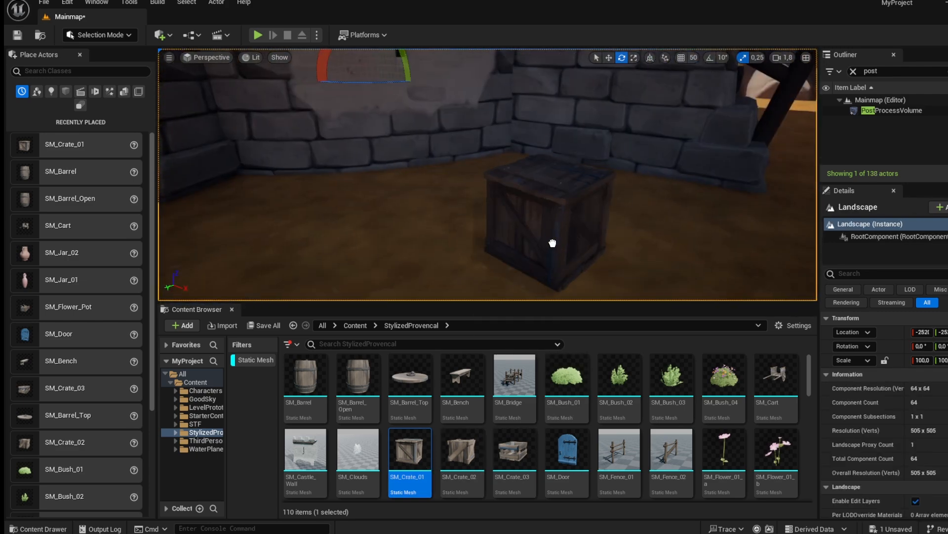
drag(574, 185, 575, 185)
drag(452, 449, 661, 191)
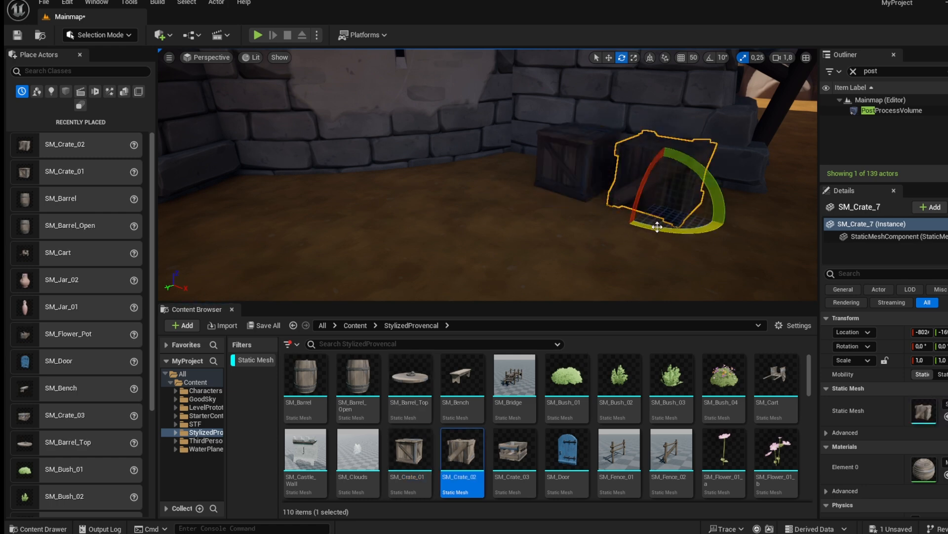
drag(727, 220, 731, 223)
Place SM_Fence_01 fence sections along the rocks and grass, rotating them to join.
scroll(683, 465, down, 3)
right_drag(622, 231, 790, 231)
right_drag(629, 240, 608, 252)
drag(628, 384, 414, 238)
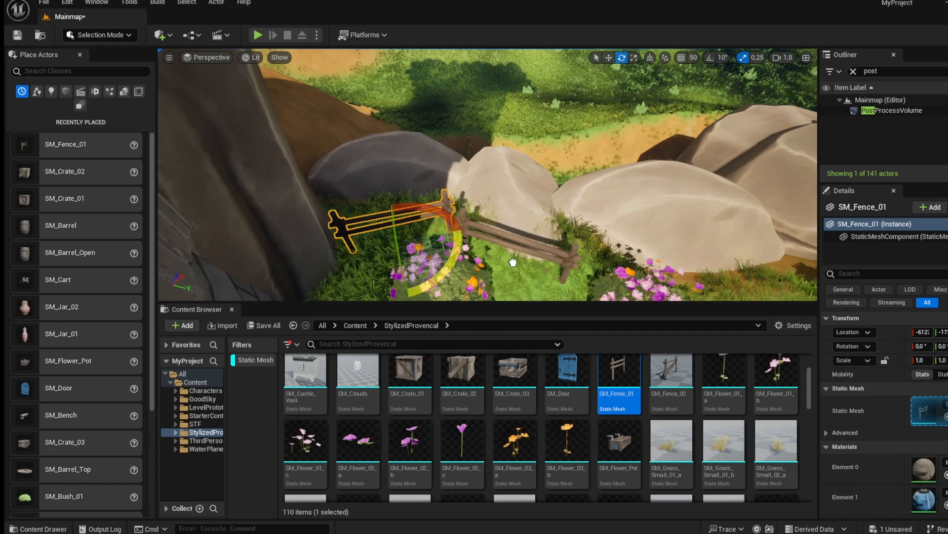
drag(513, 264, 513, 263)
drag(759, 294, 758, 293)
right_drag(756, 292, 771, 316)
drag(691, 162, 696, 163)
right_drag(662, 248, 654, 277)
drag(617, 379, 590, 197)
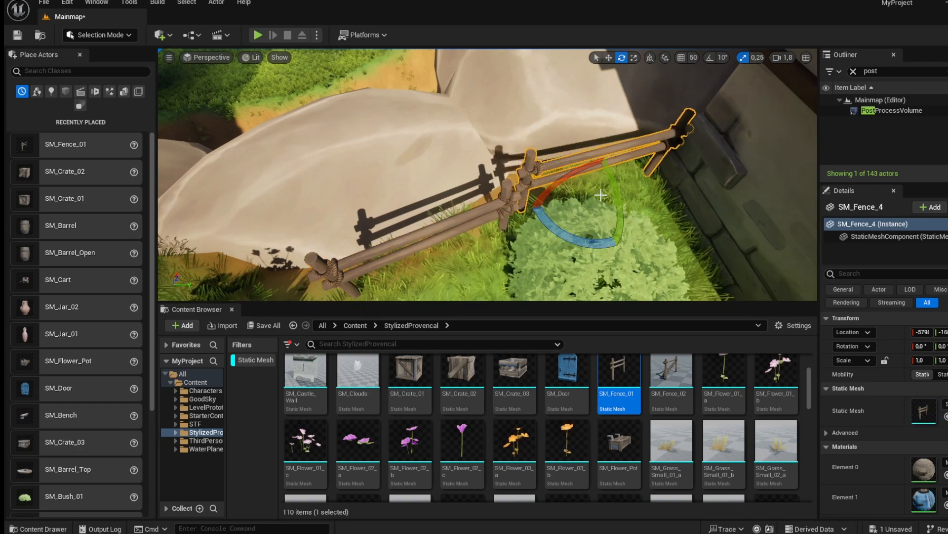
right_drag(597, 177, 590, 300)
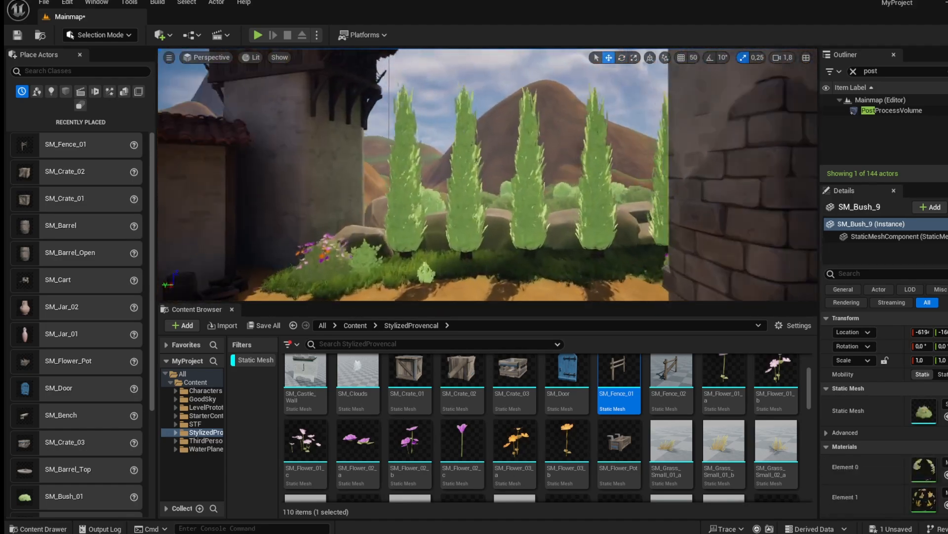
Place SM_Crate_03 and SM_Crate_01 crates on the ground beside the shrine.
key(w)
right_drag(488, 174, 321, 212)
key(s)
key(w)
key(w)
key(s)
key(s)
right_drag(685, 226, 425, 271)
key(w)
right_drag(582, 242, 665, 239)
key(s)
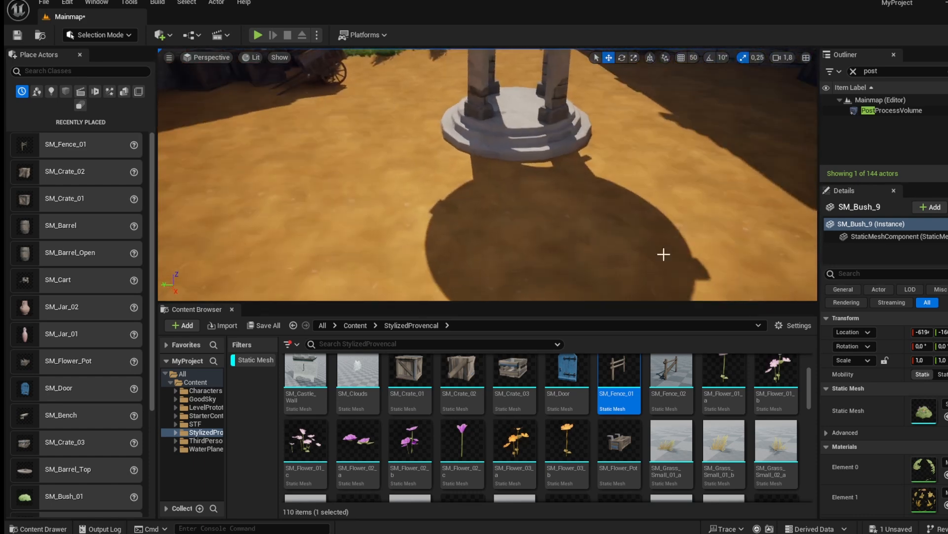
drag(511, 387, 576, 197)
click(487, 357)
drag(580, 246, 571, 247)
drag(411, 371, 654, 179)
Rotate the stacked crate and set it on the ground beside the shrine.
key(e)
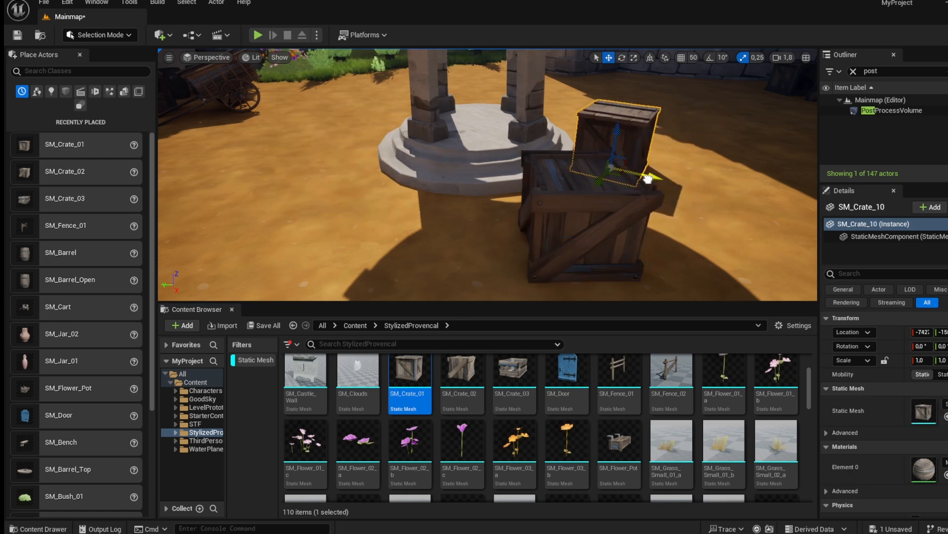
right_drag(647, 178, 664, 180)
drag(625, 166, 620, 164)
right_drag(621, 163, 324, 133)
scroll(568, 415, down, 5)
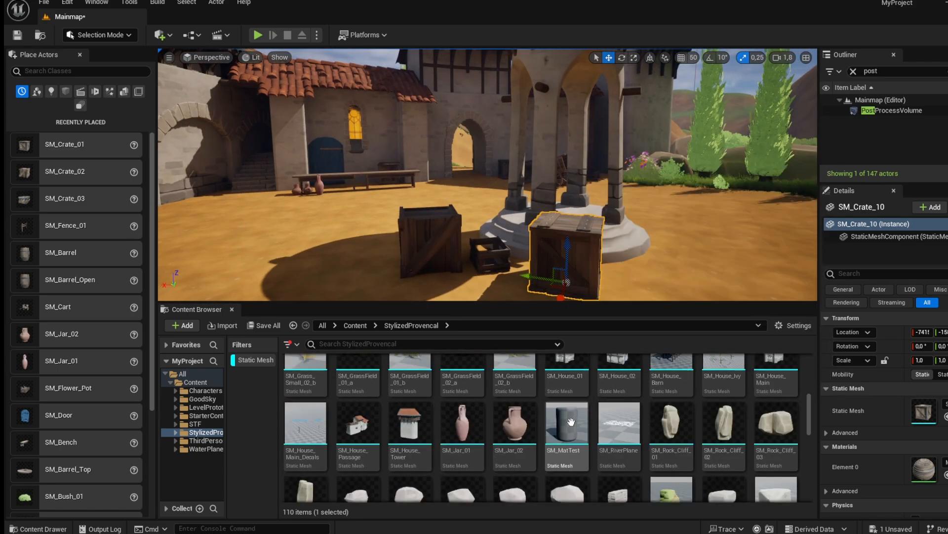
drag(443, 284, 441, 285)
drag(514, 424, 402, 300)
scroll(349, 417, down, 2)
drag(311, 388, 350, 228)
right_drag(350, 228, 301, 205)
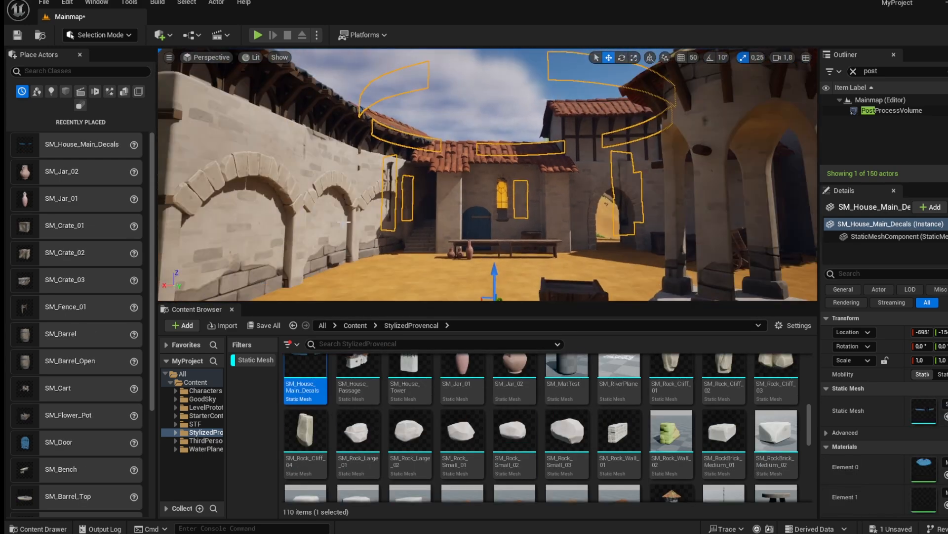
key(Delete)
scroll(416, 460, down, 2)
scroll(416, 444, down, 3)
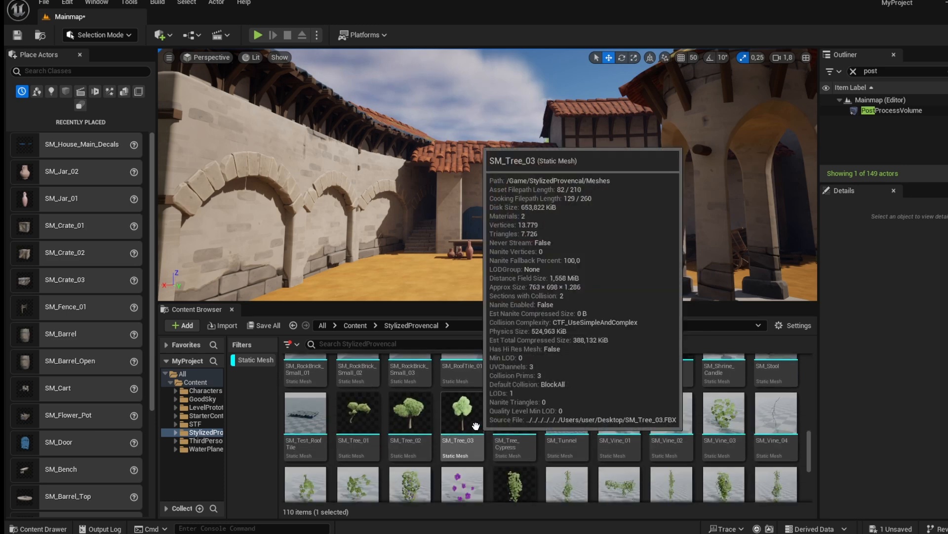
scroll(565, 393, down, 3)
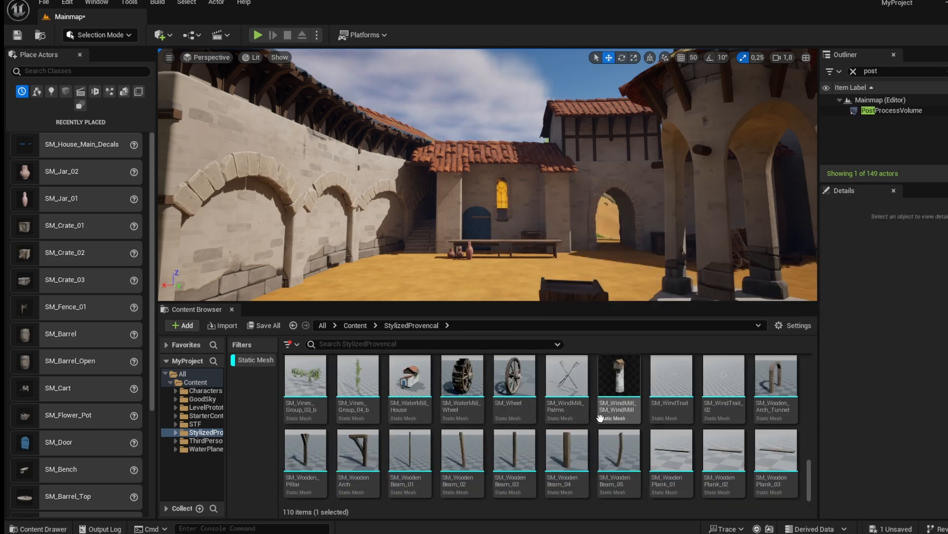
mouse_move(447, 237)
right_down()
mouse_move(431, 227)
mouse_move(435, 242)
right_up()
key(w)
key(s)
right_drag(624, 207, 627, 204)
right_click(626, 204)
drag(464, 446, 396, 259)
right_drag(398, 238, 468, 236)
key(Delete)
Place an SM_Rock_Wall_01 panel in the wall beside the stairs and duplicate it upward.
scroll(543, 381, up, 8)
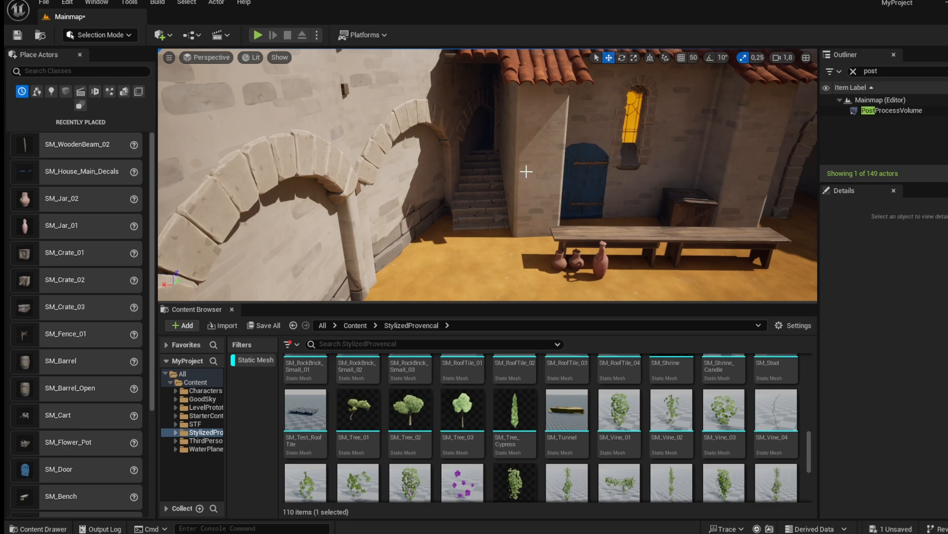
scroll(418, 450, up, 3)
scroll(418, 450, down, 1)
scroll(568, 435, up, 2)
drag(619, 462, 472, 237)
key(e)
drag(500, 267, 445, 262)
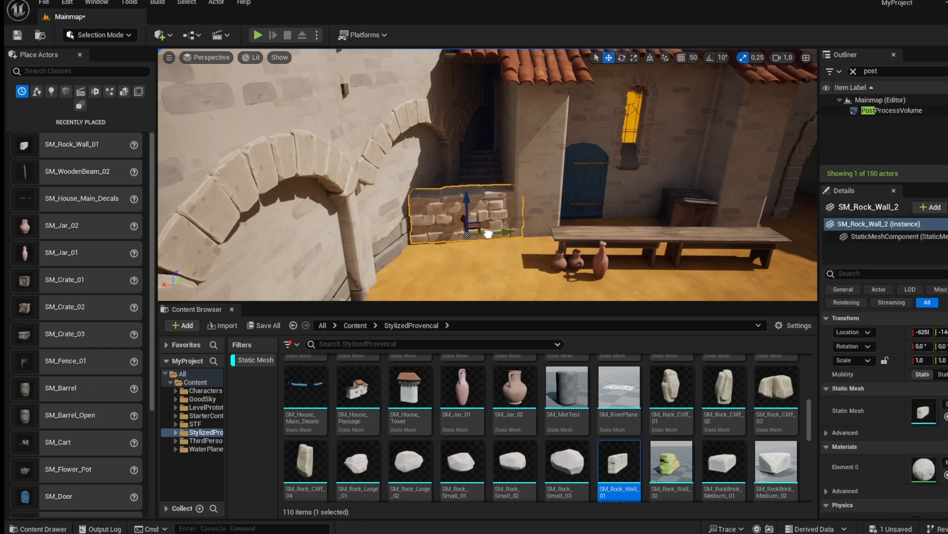
drag(466, 160, 464, 122)
ctrl+click(469, 212)
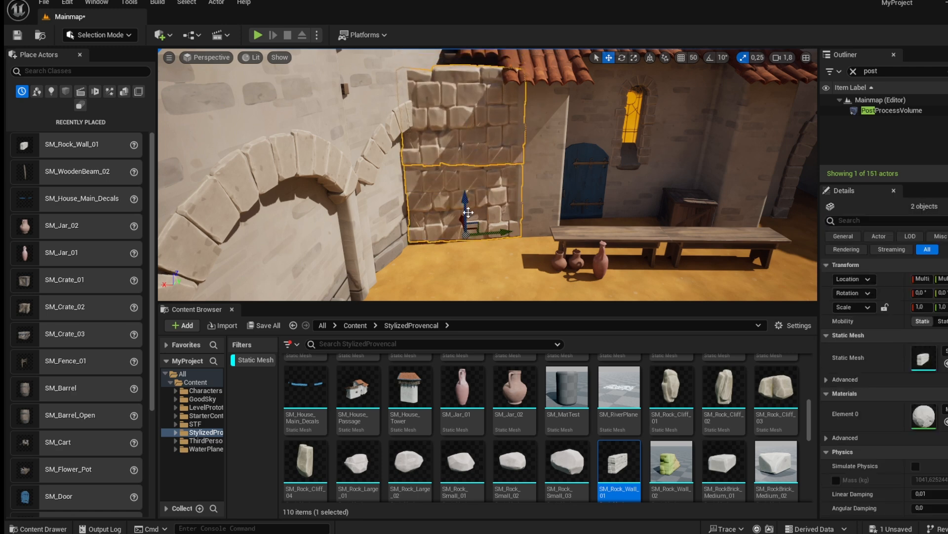
Raise the duplicated rock wall panel slightly so it sits flush in the wall beside the stairs.
drag(457, 221, 455, 214)
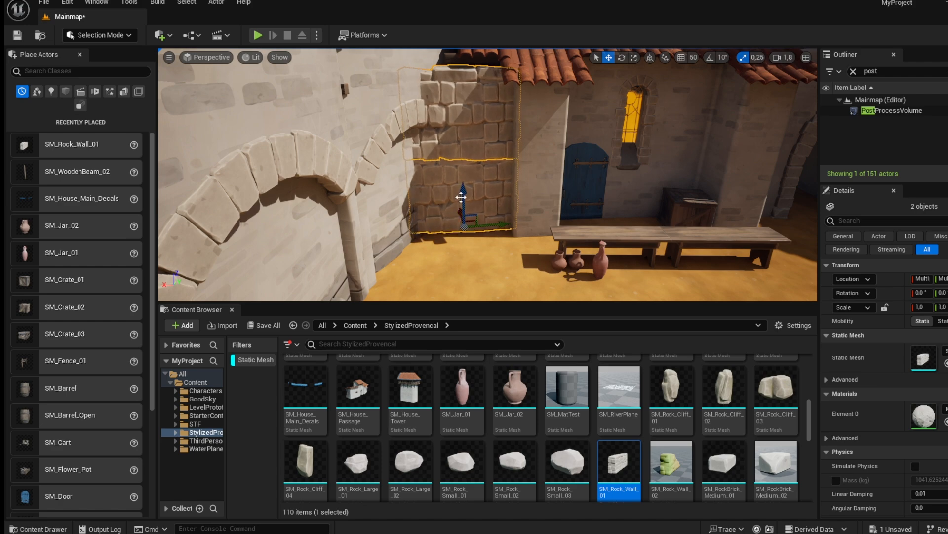
click(470, 258)
Switch to Landscape mode and sculpt raised mounds on the grassy slopes beside the village rocks.
right_drag(378, 154, 269, 176)
key(s)
key(w)
key(s)
key(s)
key(a)
right_drag(451, 192, 571, 201)
key(s)
click(90, 36)
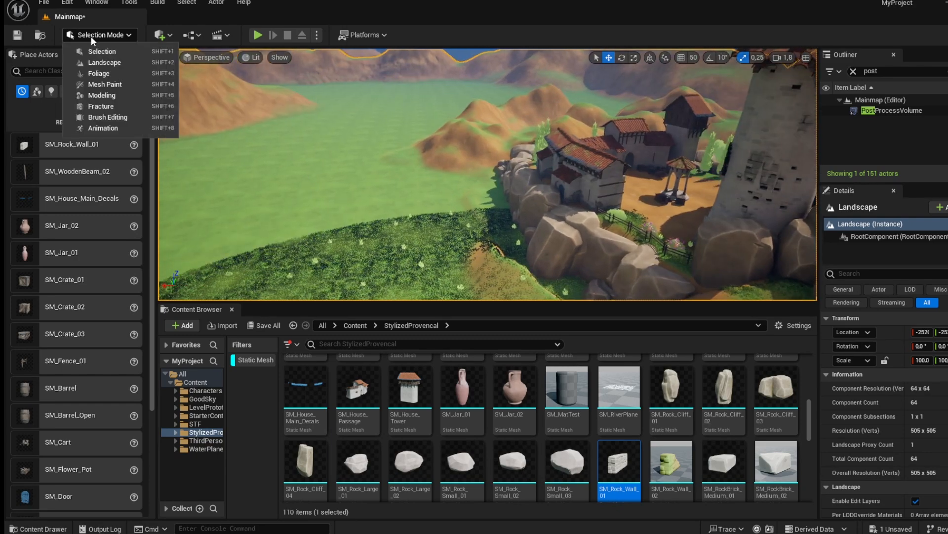
click(117, 63)
mouse_move(444, 198)
right_down()
mouse_move(346, 182)
mouse_move(345, 237)
right_up()
click(70, 104)
click(52, 103)
click(74, 102)
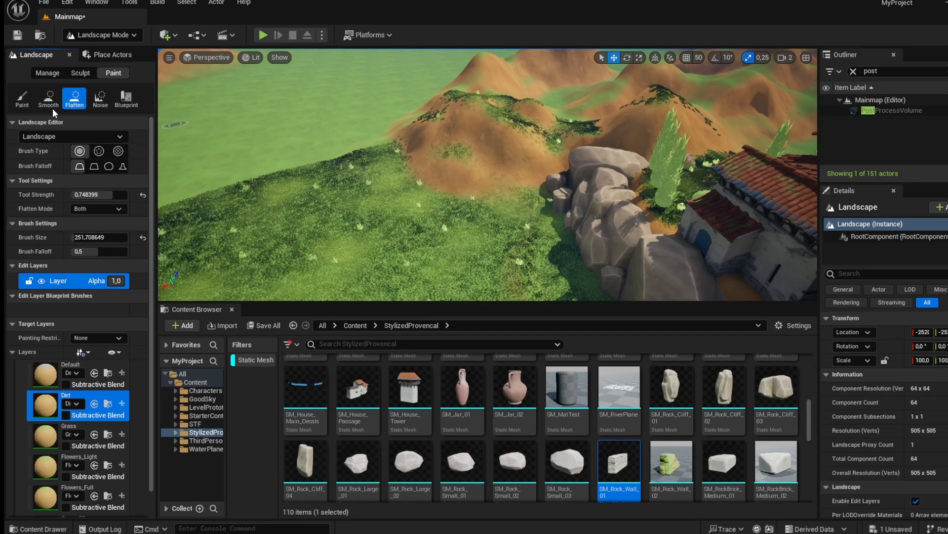
click(79, 72)
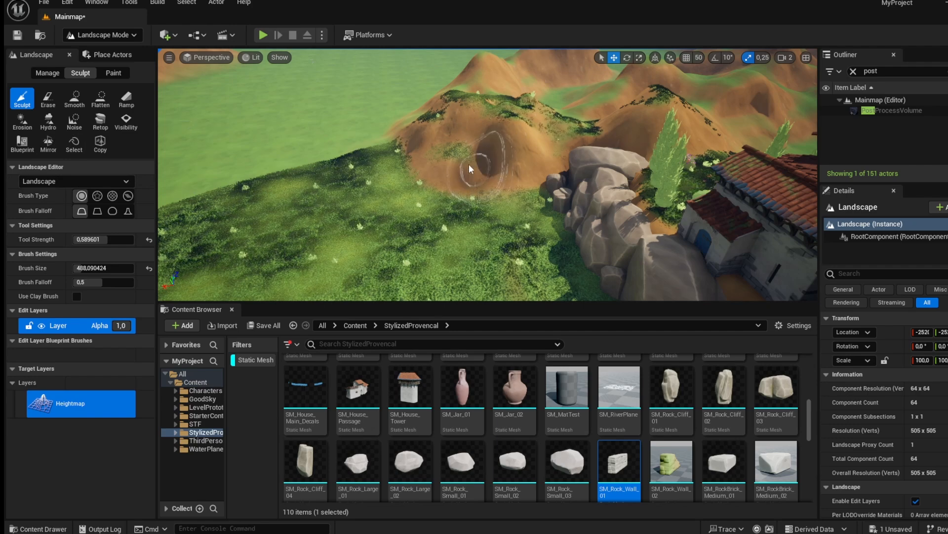
right_drag(430, 167, 746, 132)
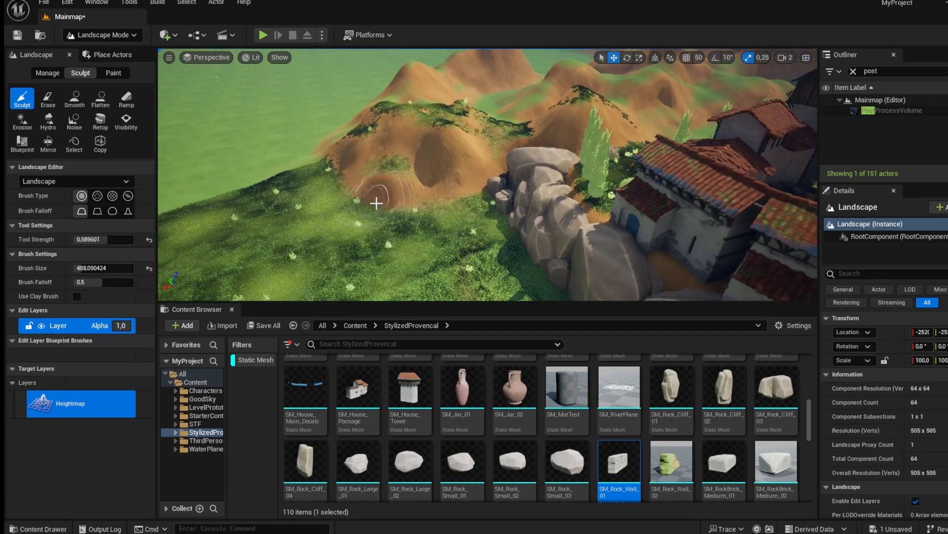
right_drag(215, 231, 90, 187)
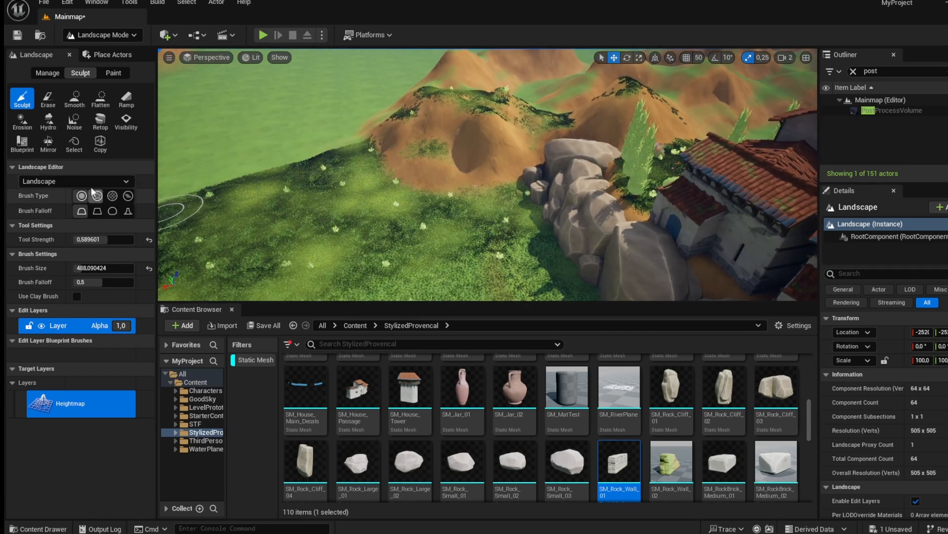
right_drag(277, 173, 622, 151)
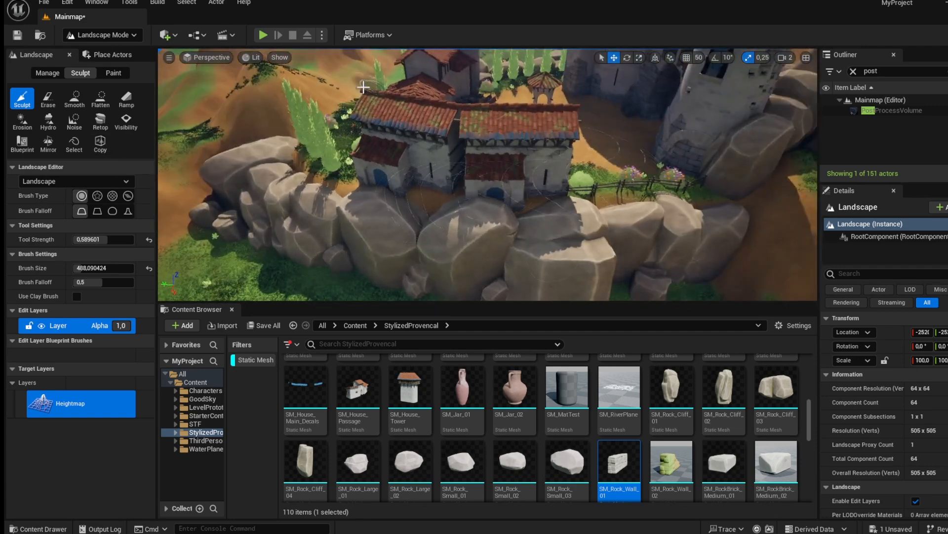
right_drag(363, 87, 353, 64)
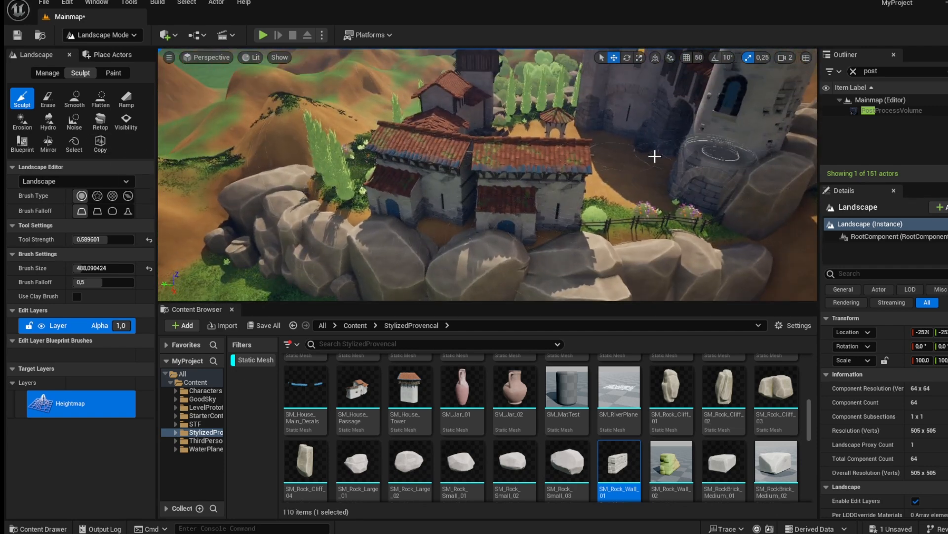
right_drag(445, 178, 330, 180)
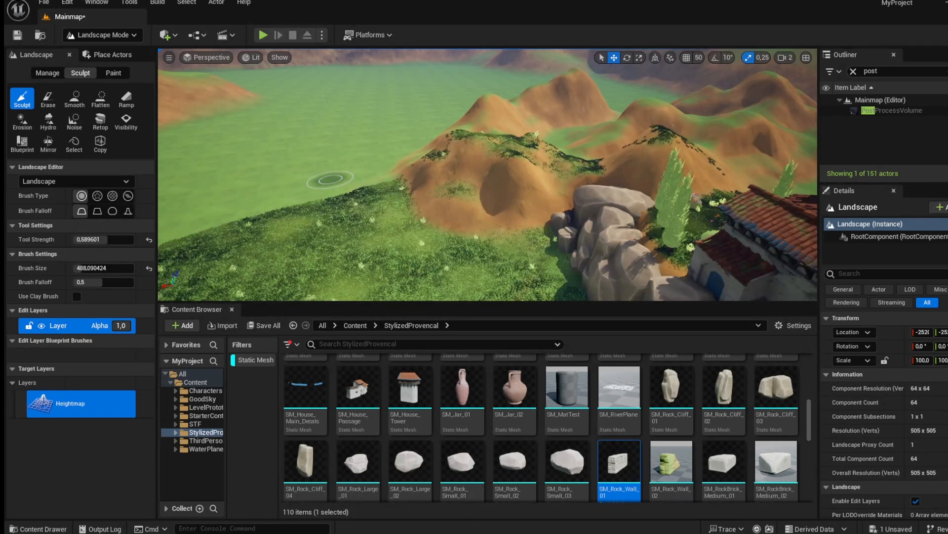
mouse_move(716, 122)
right_down()
mouse_move(810, 132)
mouse_move(741, 144)
mouse_move(682, 136)
mouse_move(811, 104)
mouse_move(761, 95)
mouse_move(778, 98)
mouse_move(758, 118)
mouse_move(763, 129)
mouse_move(696, 158)
right_up()
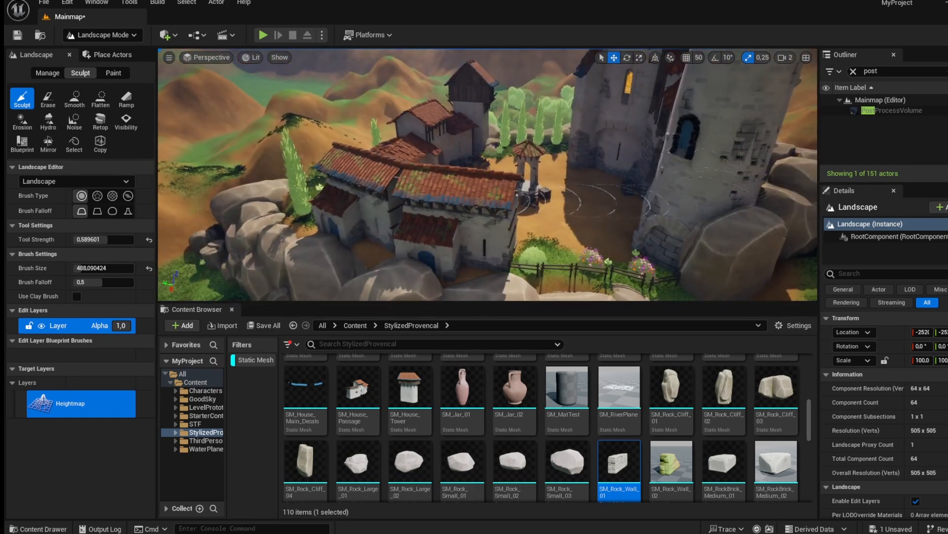
Set the sculpt brush size to about 1292 and strength about 0.75, and raise a long ridge of hills.
right_drag(509, 202, 474, 197)
right_drag(425, 263, 757, 212)
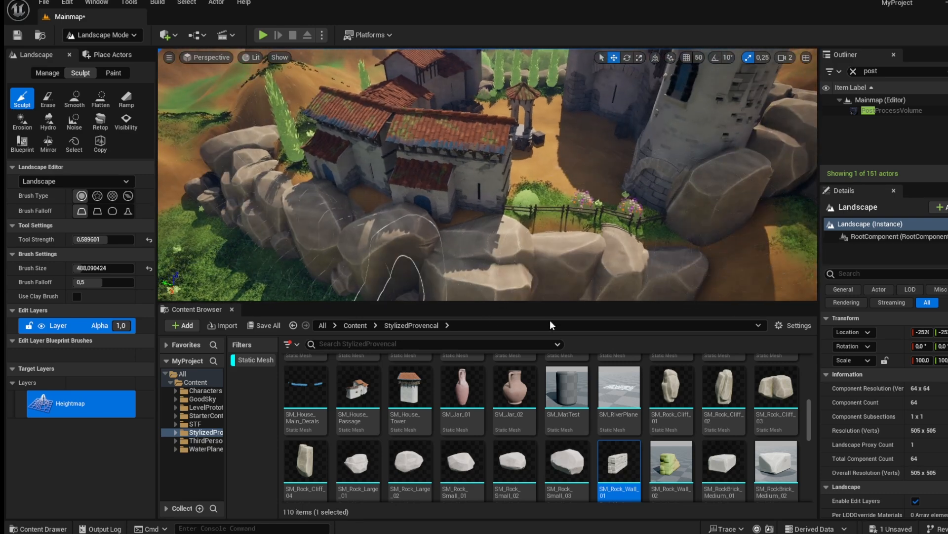
mouse_move(669, 236)
right_down()
mouse_move(395, 236)
mouse_move(500, 182)
right_up()
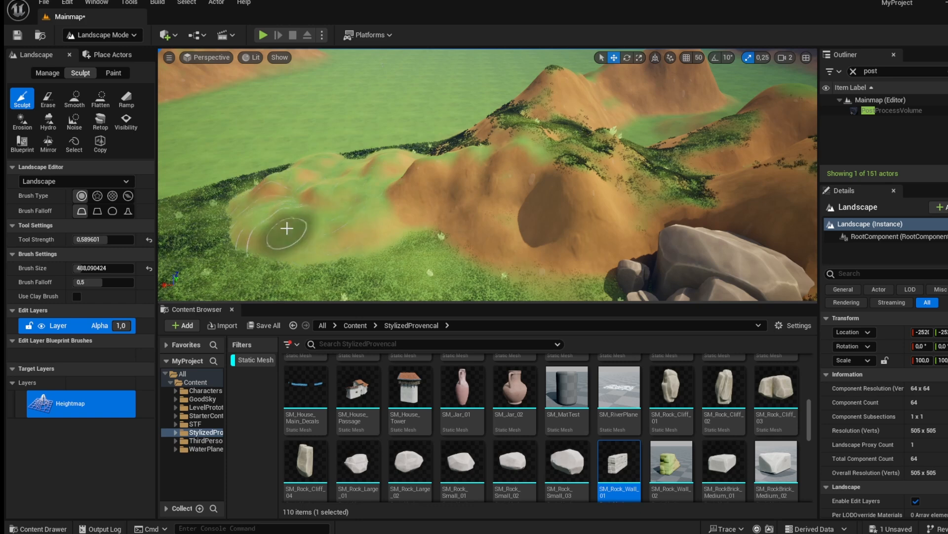
right_drag(353, 187, 296, 198)
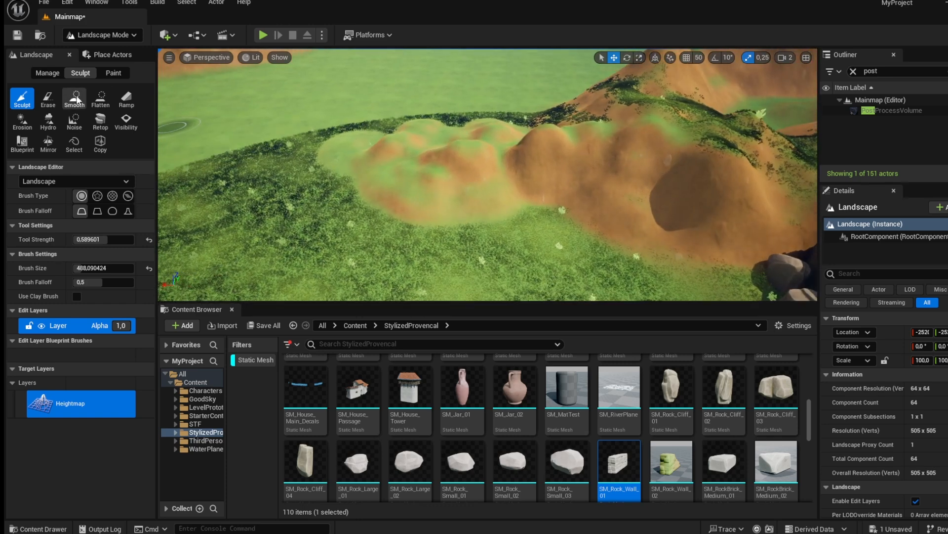
mouse_move(104, 265)
mouse_down()
mouse_move(148, 265)
mouse_move(98, 268)
mouse_up()
drag(499, 163, 257, 149)
right_drag(307, 158, 222, 139)
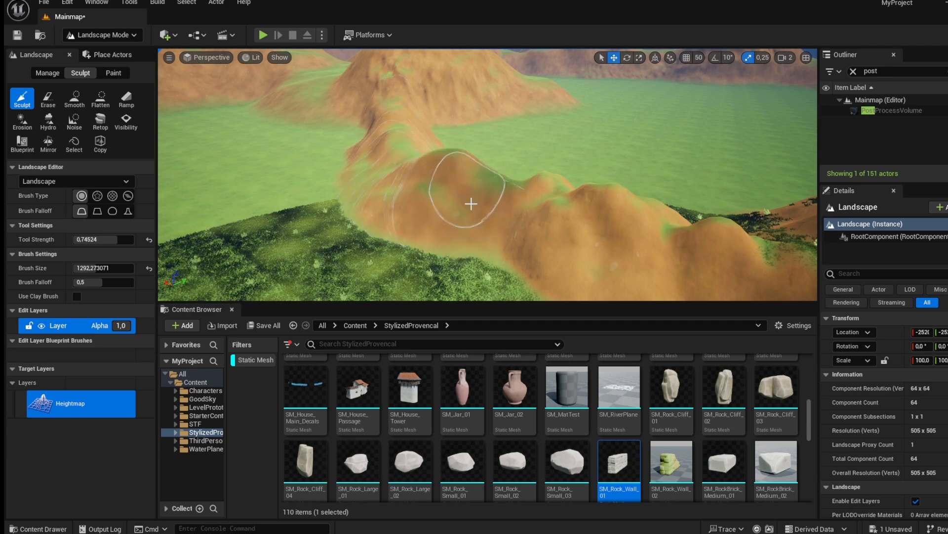
drag(469, 203, 400, 184)
right_drag(284, 111, 790, 208)
mouse_move(706, 218)
mouse_down()
mouse_move(591, 231)
mouse_move(458, 210)
mouse_up()
mouse_move(256, 181)
right_down()
mouse_move(457, 152)
mouse_move(467, 131)
mouse_move(459, 138)
mouse_move(345, 114)
mouse_move(291, 161)
right_up()
right_drag(707, 189, 790, 198)
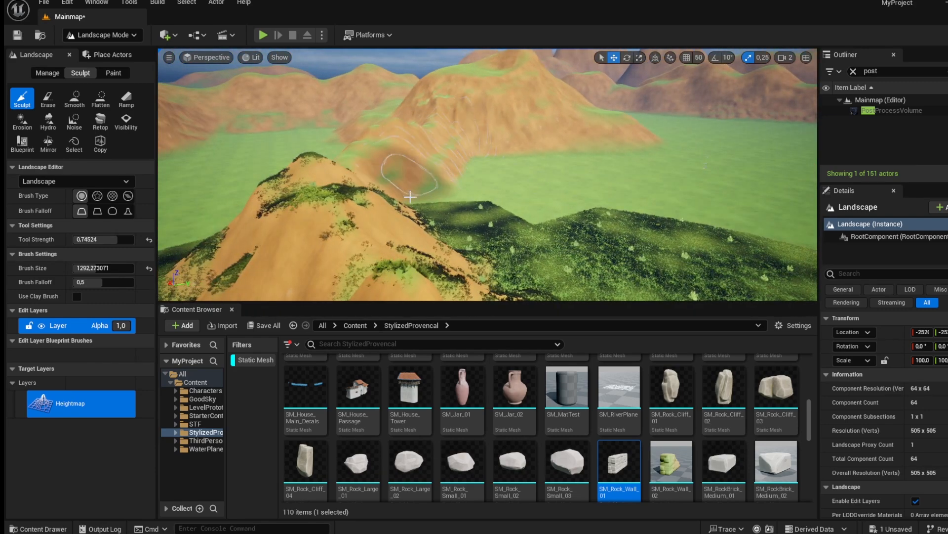
right_drag(444, 212, 430, 193)
Flatten areas along the ridges and valley floor with the Flatten tool.
click(100, 98)
mouse_move(387, 168)
mouse_down()
mouse_move(499, 187)
mouse_move(563, 133)
mouse_move(530, 127)
mouse_up()
mouse_move(532, 178)
mouse_down()
mouse_move(559, 148)
mouse_move(709, 185)
mouse_move(551, 97)
mouse_move(495, 88)
mouse_move(704, 111)
mouse_move(429, 94)
mouse_up()
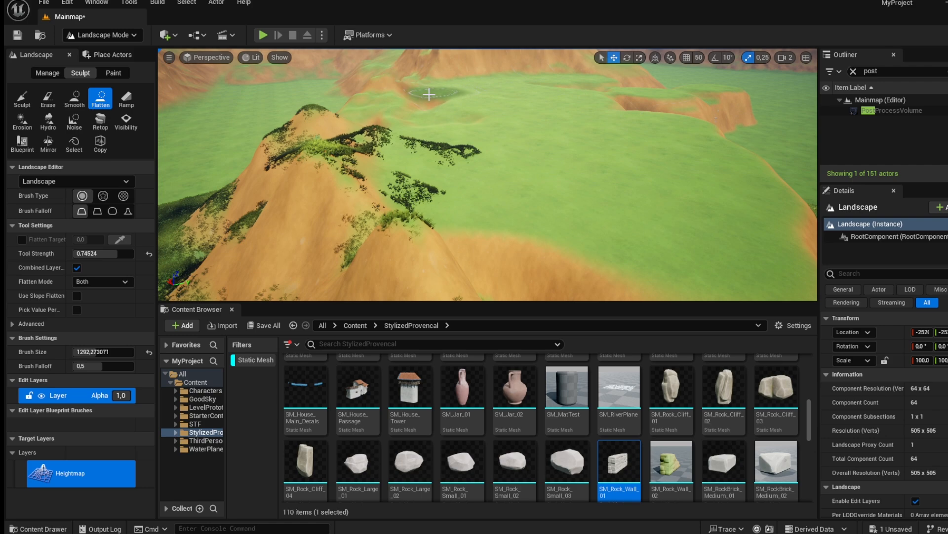
right_drag(529, 207, 726, 203)
right_drag(522, 231, 516, 231)
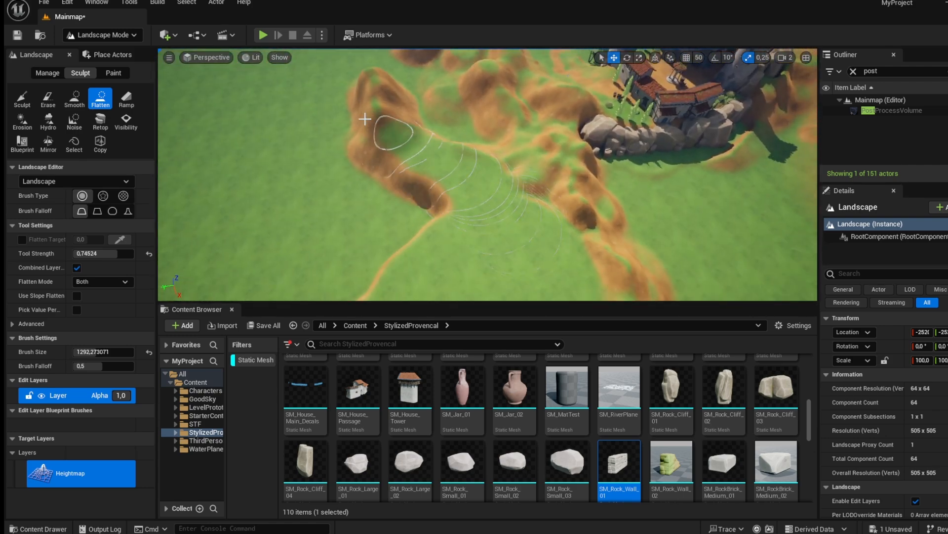
mouse_move(374, 119)
mouse_down()
mouse_move(381, 237)
mouse_move(328, 254)
mouse_move(254, 131)
mouse_move(293, 279)
mouse_move(355, 252)
mouse_up()
right_drag(383, 243, 741, 242)
mouse_move(527, 270)
mouse_down()
mouse_move(724, 230)
mouse_move(693, 291)
mouse_move(591, 241)
mouse_move(524, 154)
mouse_up()
mouse_move(464, 134)
right_down()
mouse_move(444, 106)
mouse_move(365, 138)
mouse_move(316, 99)
mouse_move(262, 121)
mouse_move(297, 111)
mouse_move(479, 119)
mouse_move(429, 153)
right_up()
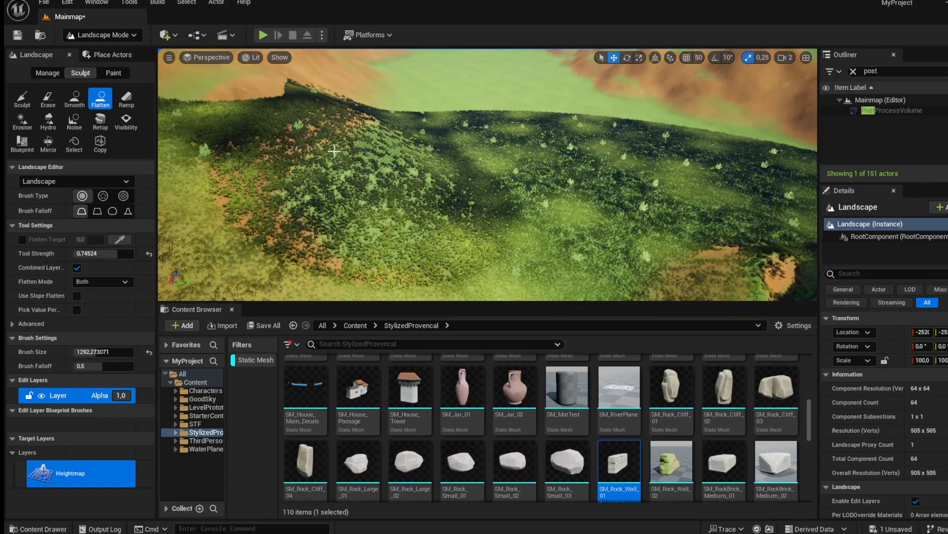
mouse_move(334, 151)
mouse_down()
mouse_move(339, 281)
mouse_move(358, 229)
mouse_up()
mouse_move(358, 229)
right_down()
mouse_move(327, 242)
mouse_move(341, 262)
mouse_move(358, 229)
right_up()
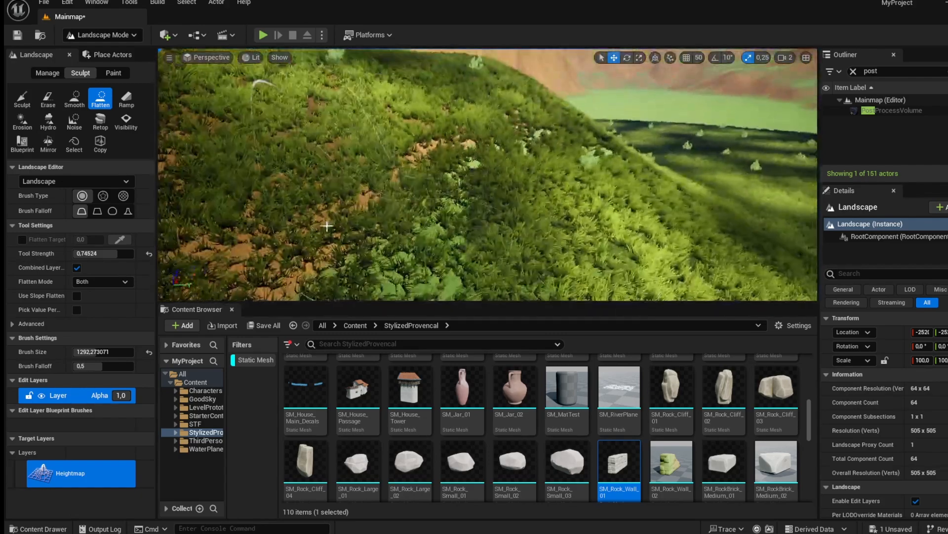
Return to Selection mode, search the content for water, and place SM_OceanWater on the grass below the rocks.
click(91, 38)
click(102, 51)
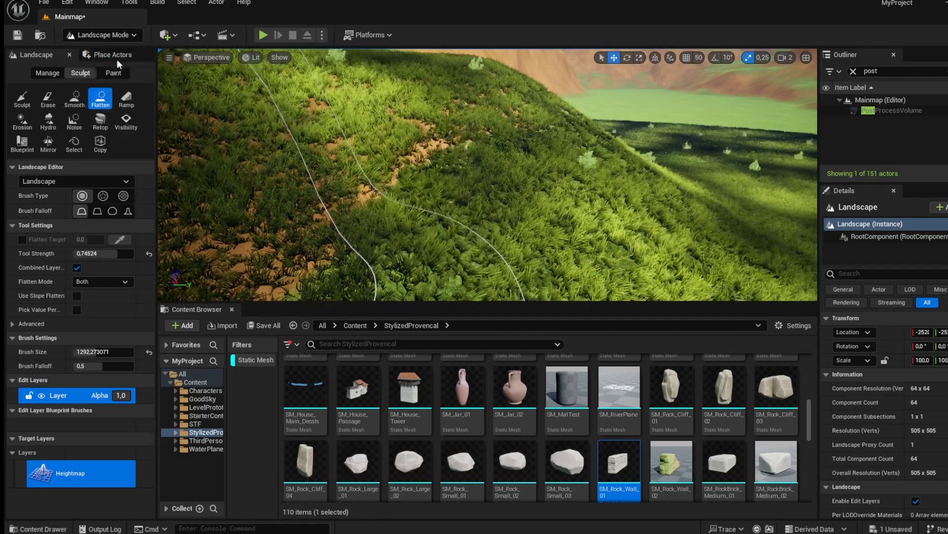
click(460, 343)
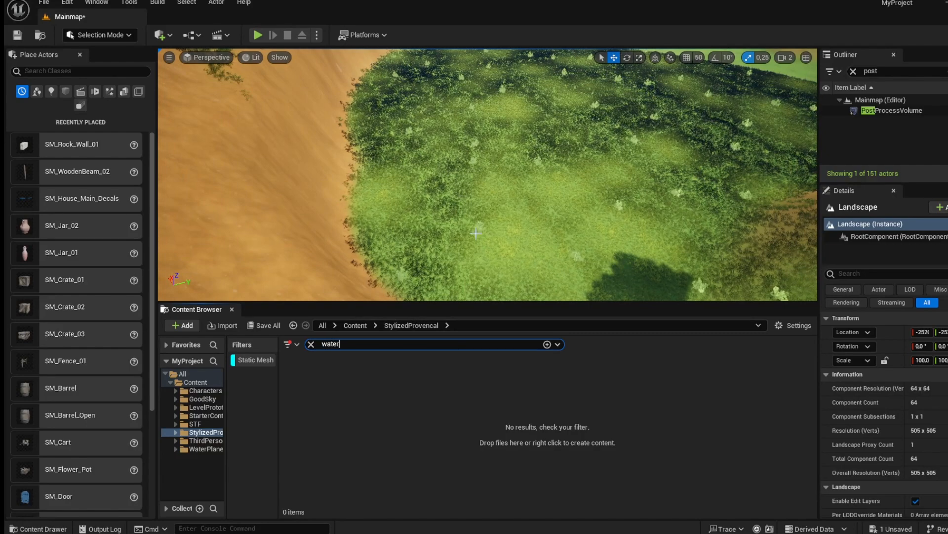
click(355, 325)
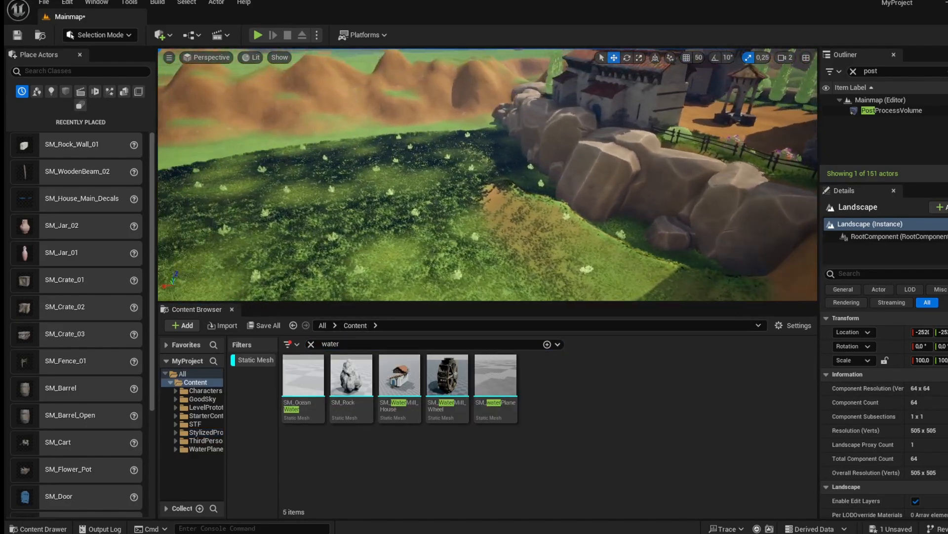
drag(316, 374, 533, 215)
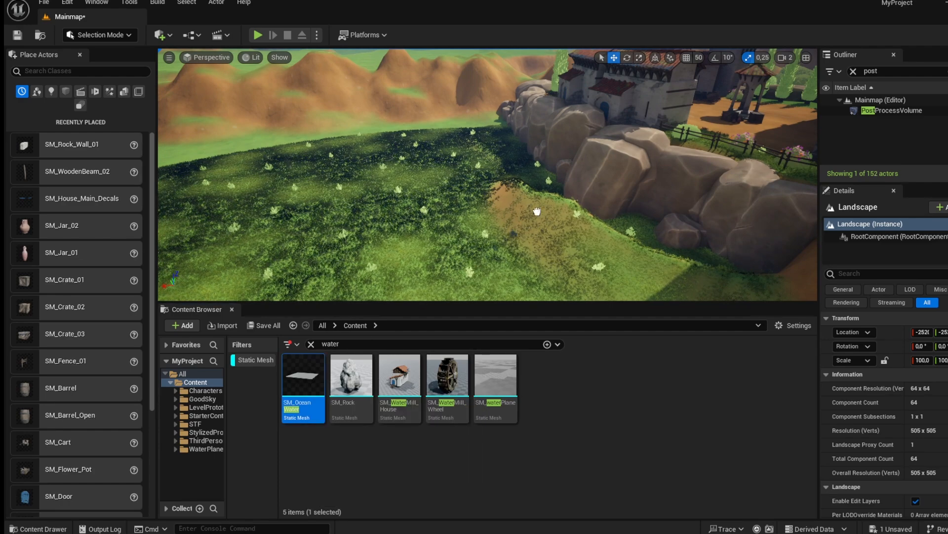
Move and scale the ocean water plane up to about 26.5 so it covers the hollow below the rocks.
drag(544, 146, 552, 168)
right_drag(551, 178, 548, 180)
key(w)
key(r)
drag(516, 184, 558, 143)
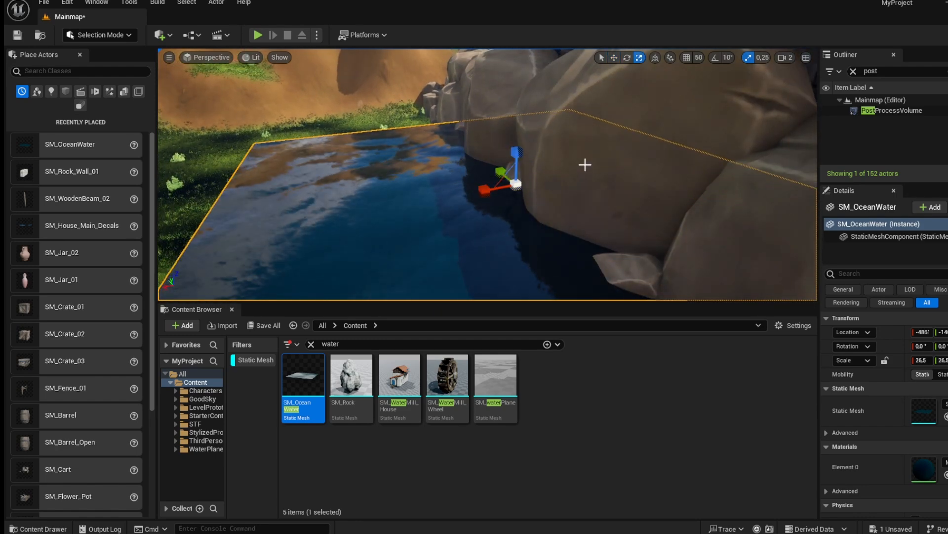
right_drag(324, 198, 328, 200)
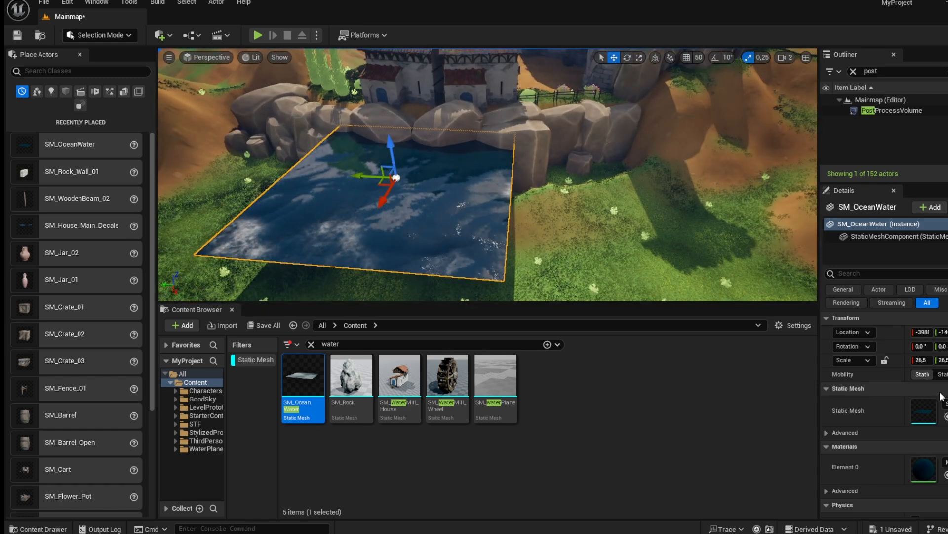
Shift the water plane sideways and review its material and physics settings in the details.
scroll(905, 431, down, 4)
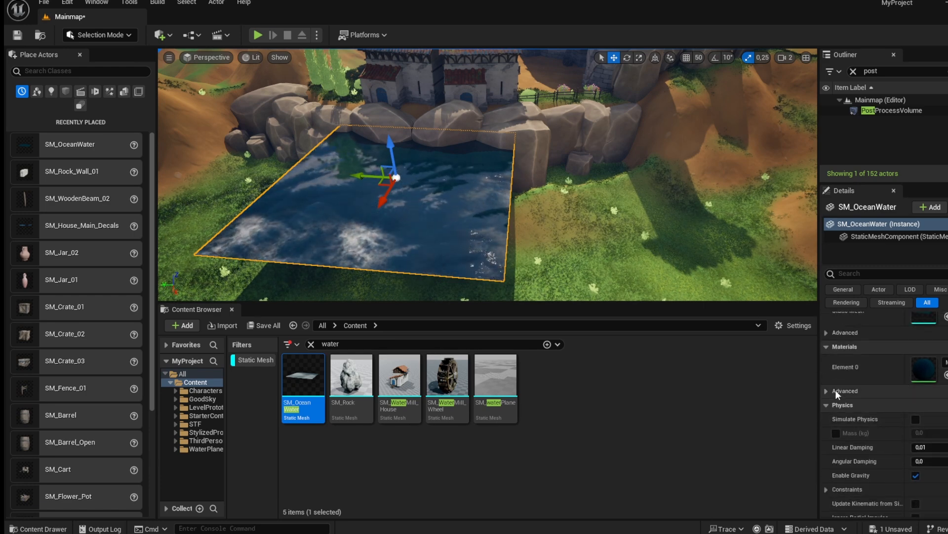
scroll(885, 449, down, 3)
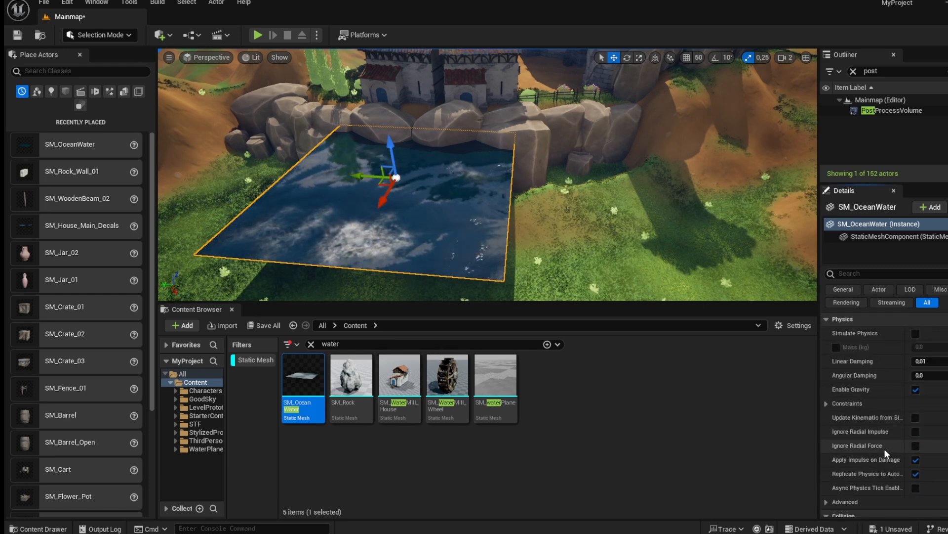
drag(358, 173, 465, 178)
scroll(853, 379, up, 2)
scroll(853, 379, up, 3)
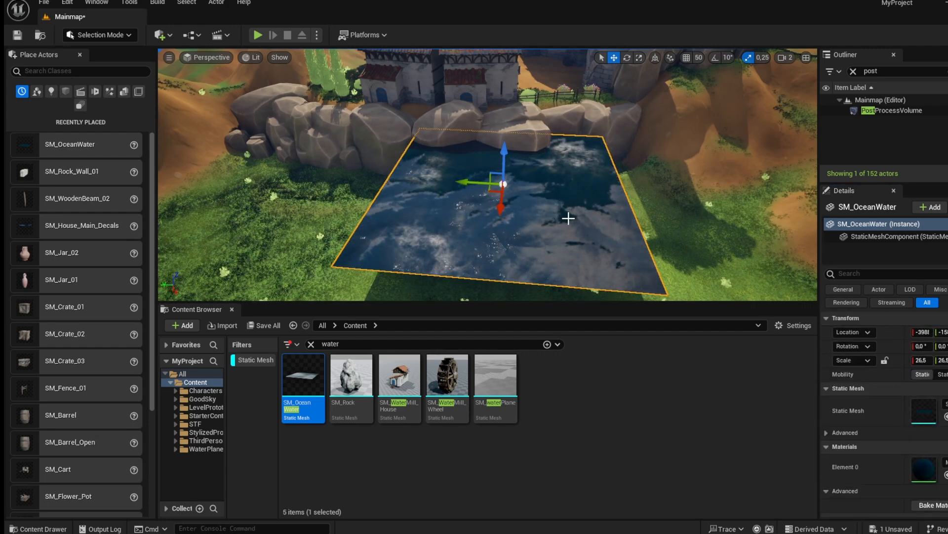
click(832, 432)
scroll(840, 442, down, 3)
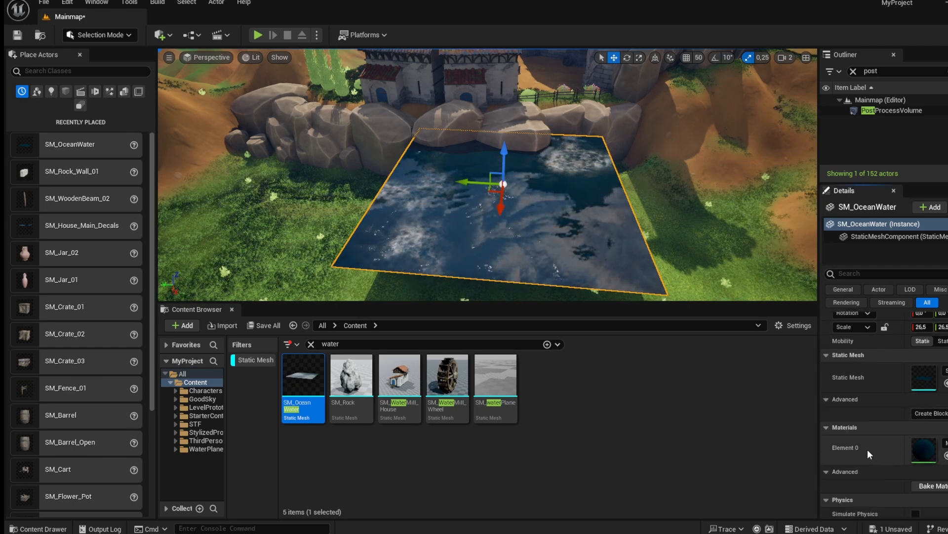
scroll(902, 449, down, 3)
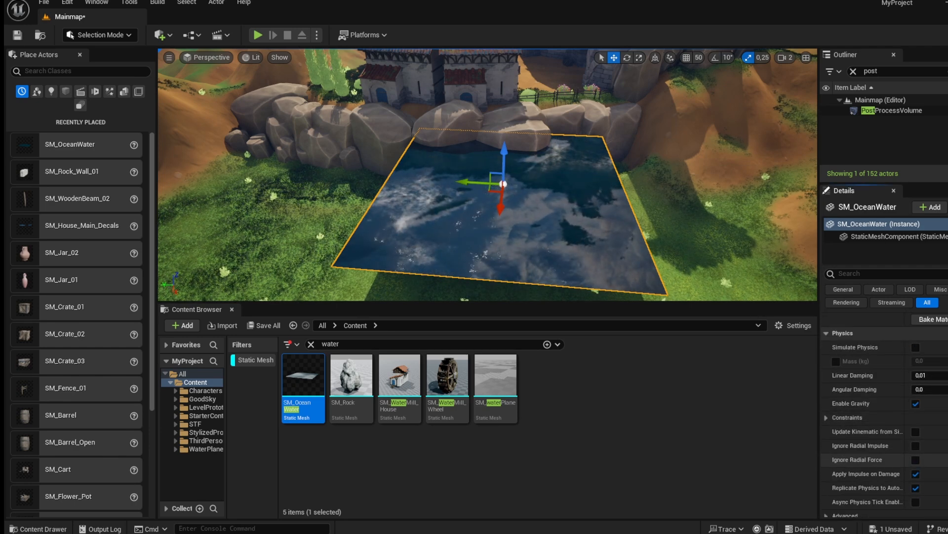
Try placing an SM_waterPlane over the water, then undo it.
drag(504, 384, 506, 253)
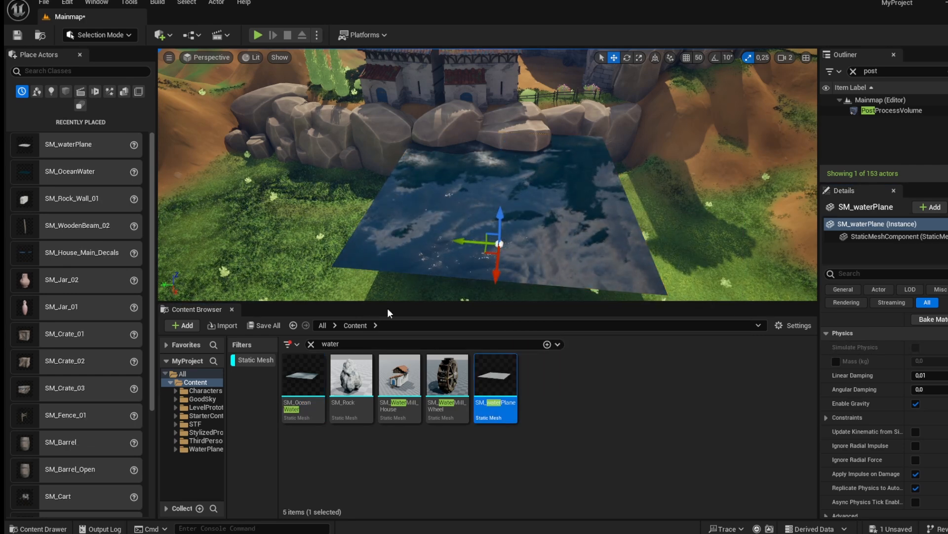
key(ctrl+z)
click(322, 325)
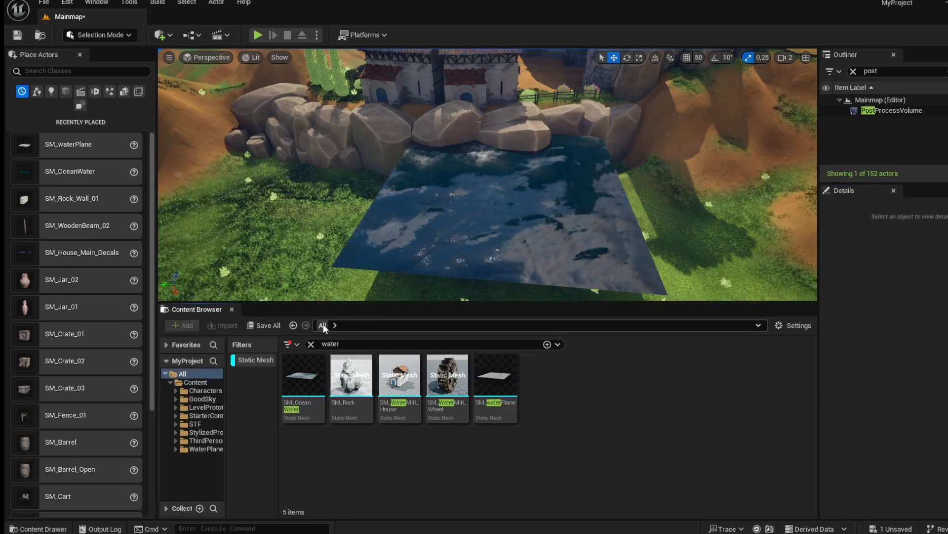
Select the ocean water and scale it up greatly so it fills the valley between the hills.
click(514, 215)
key(r)
drag(503, 184, 554, 151)
right_drag(503, 184, 360, 190)
right_drag(546, 163, 542, 163)
drag(542, 162, 212, 173)
key(w)
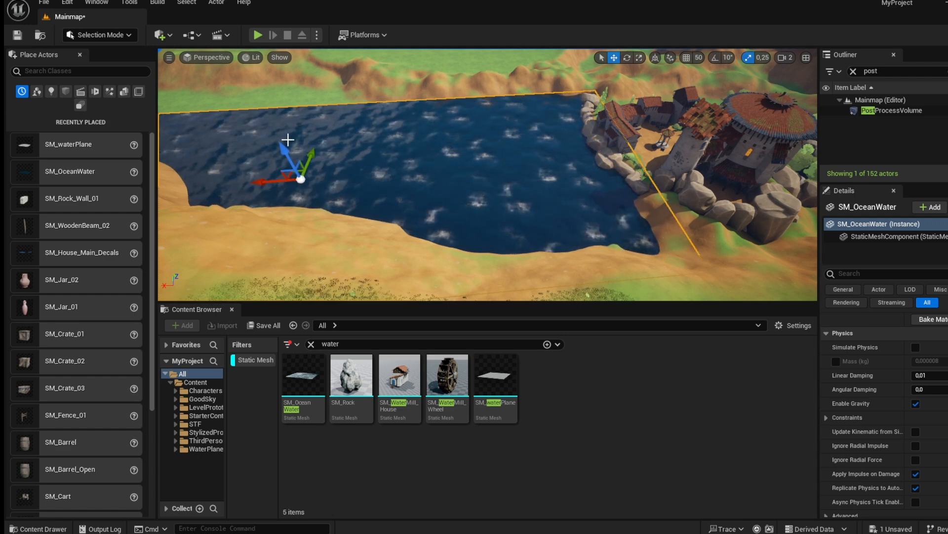
Move and rotate the ocean water to run along the valley beside the village.
drag(310, 160, 319, 136)
right_drag(335, 142, 336, 142)
key(r)
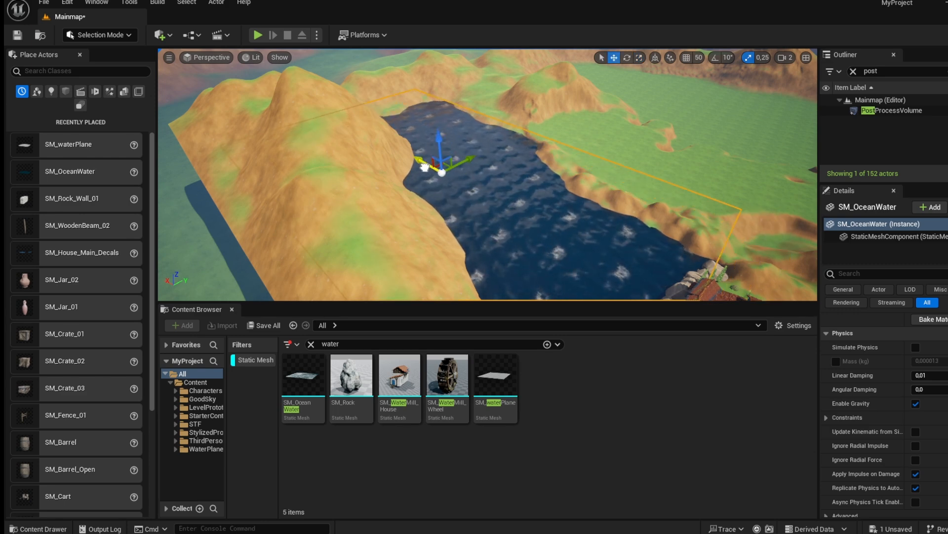
right_drag(428, 169, 418, 107)
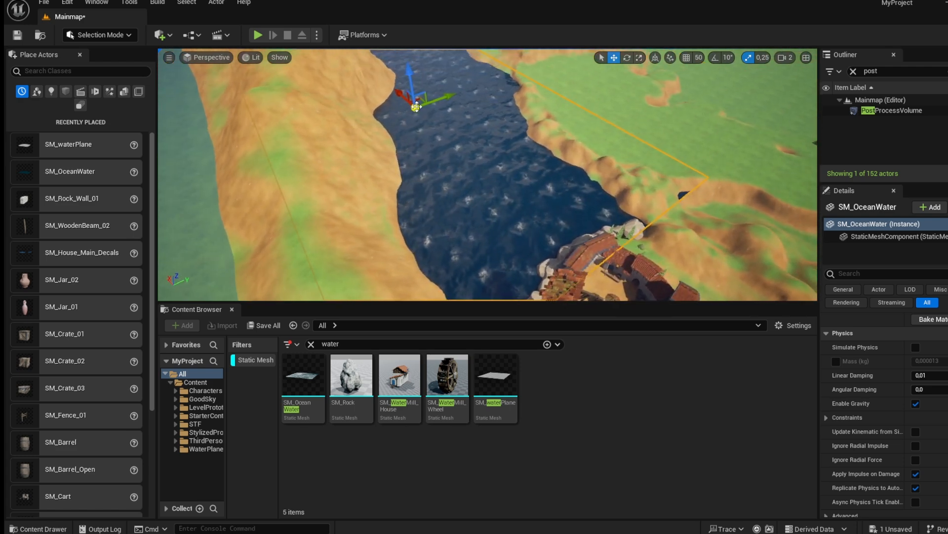
drag(401, 97, 406, 101)
right_drag(458, 129, 529, 142)
Switch to Landscape mode and flatten the terrain beside the ocean water with the Flatten tool.
click(129, 35)
click(121, 62)
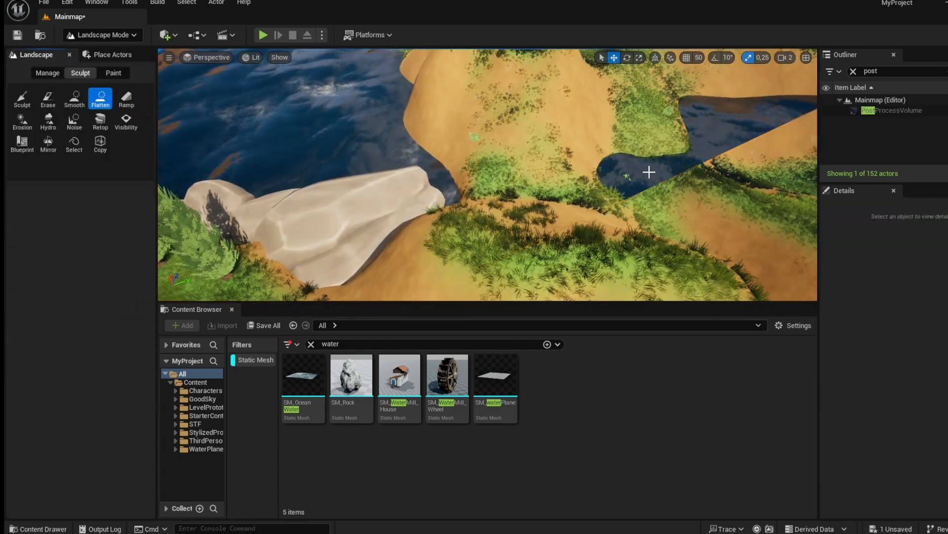
right_drag(539, 174, 581, 149)
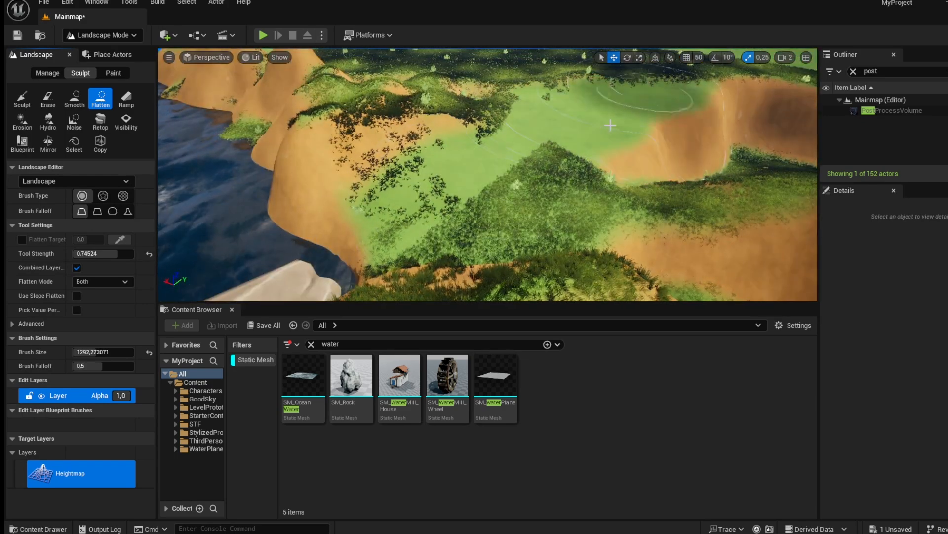
right_drag(739, 139, 629, 170)
right_drag(513, 125, 395, 136)
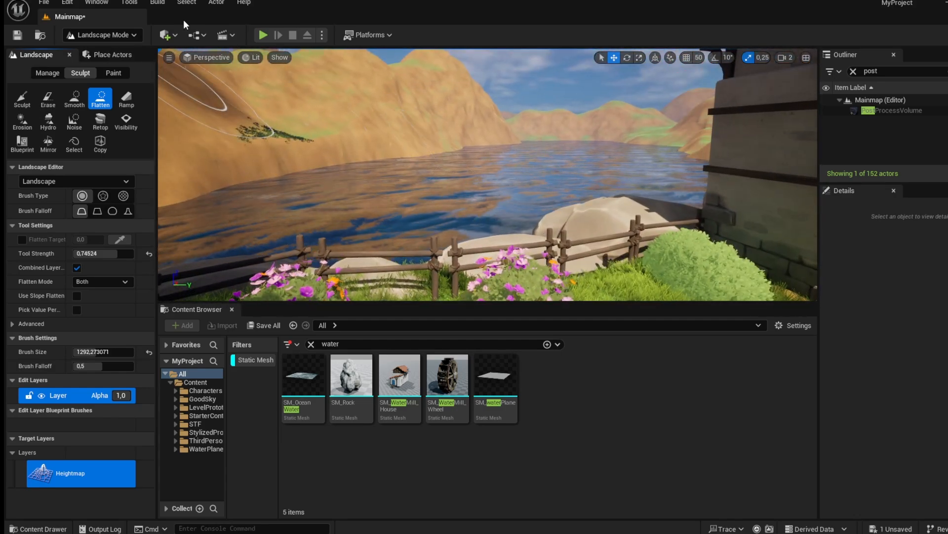
Look over the hills and water around the village from several angles.
click(123, 34)
click(98, 49)
key(s)
mouse_move(487, 174)
right_down()
mouse_move(548, 169)
mouse_move(477, 170)
right_up()
key(w)
key(s)
key(w)
mouse_move(548, 187)
right_down()
mouse_move(582, 187)
mouse_move(553, 182)
right_up()
right_drag(434, 161, 302, 165)
key(w)
scroll(356, 141, up, 5)
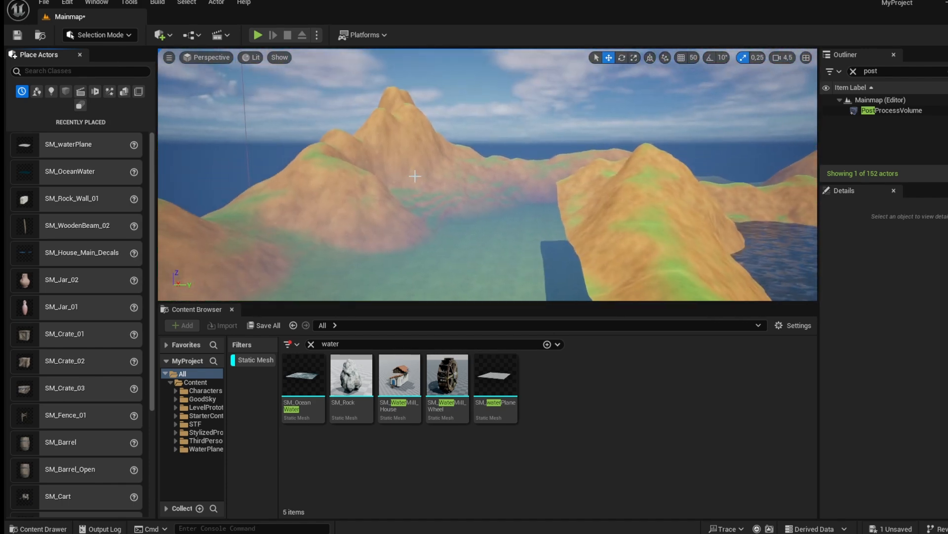
Select the ocean water and scale it up so it spreads across the surrounding valleys.
right_drag(507, 189, 570, 200)
click(558, 190)
key(s)
key(r)
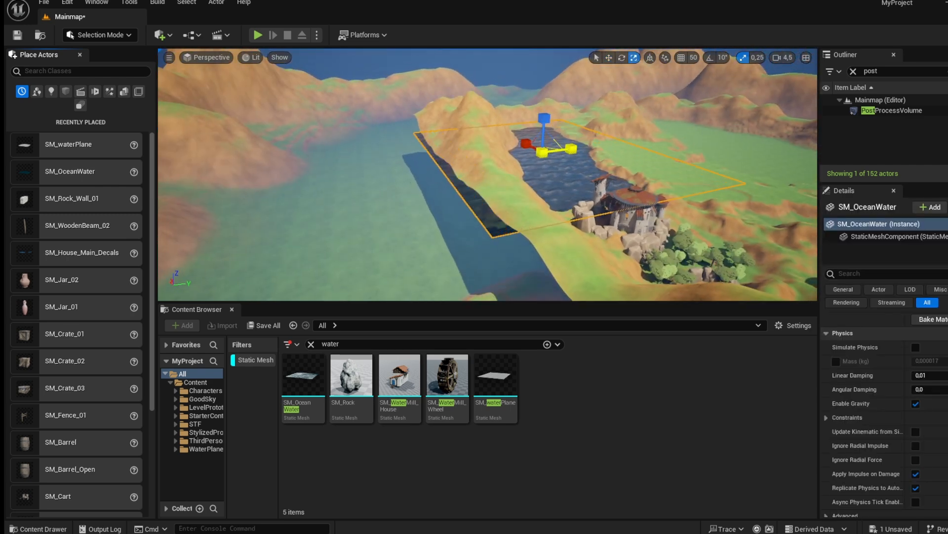
drag(571, 148, 621, 144)
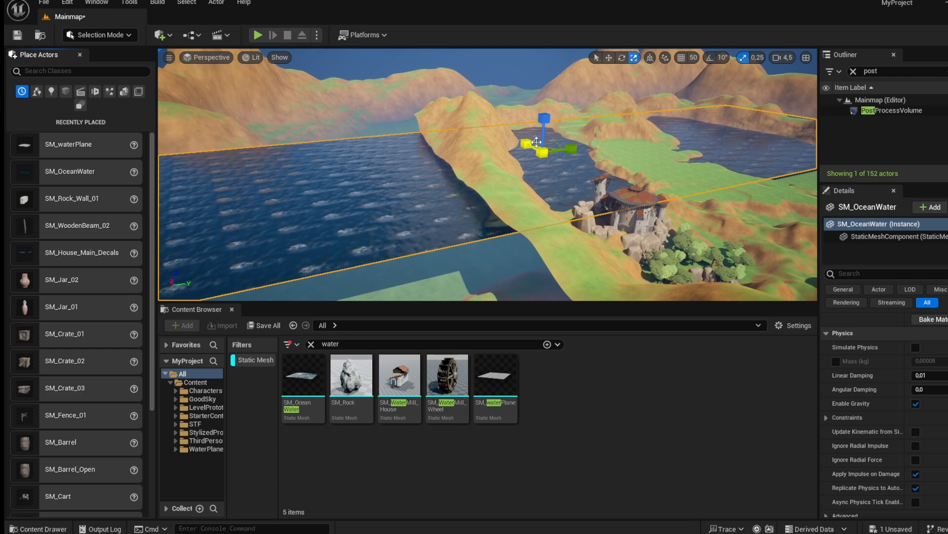
drag(526, 143, 504, 132)
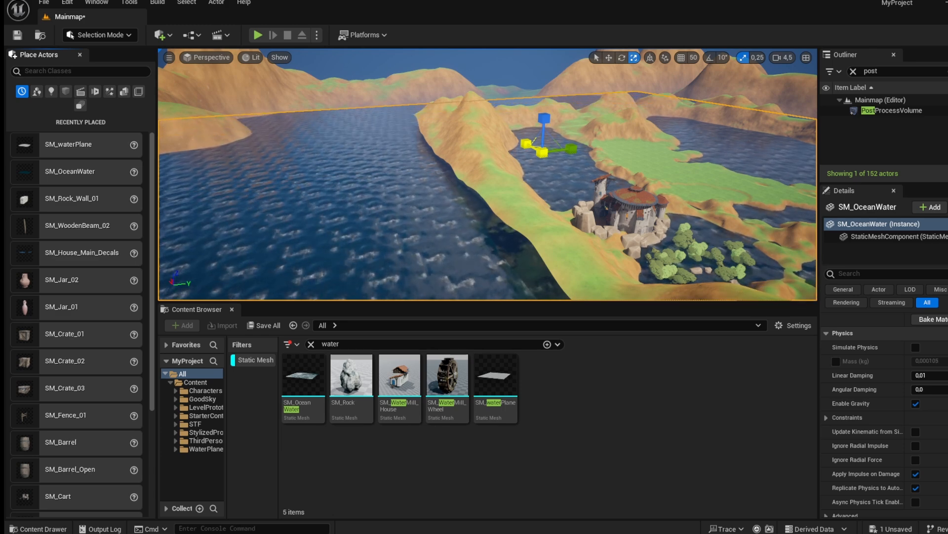
Flatten the small hills poking out of the water so they sink below the ocean surface.
key(w)
drag(528, 145, 191, 154)
right_drag(240, 148, 252, 108)
key(w)
click(127, 37)
click(106, 63)
mouse_move(615, 237)
mouse_down()
mouse_move(487, 158)
mouse_move(543, 180)
mouse_move(483, 127)
mouse_move(607, 130)
mouse_move(513, 136)
mouse_move(583, 121)
mouse_move(550, 129)
mouse_move(711, 158)
mouse_up()
mouse_move(652, 155)
mouse_down()
mouse_move(731, 144)
mouse_move(688, 148)
mouse_move(617, 129)
mouse_move(633, 114)
mouse_move(538, 127)
mouse_move(616, 108)
mouse_up()
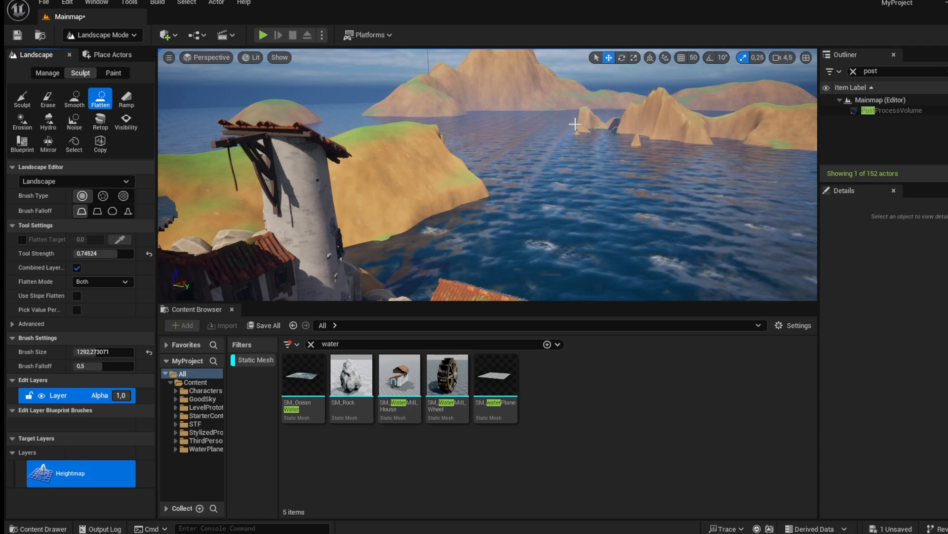
drag(625, 142, 675, 131)
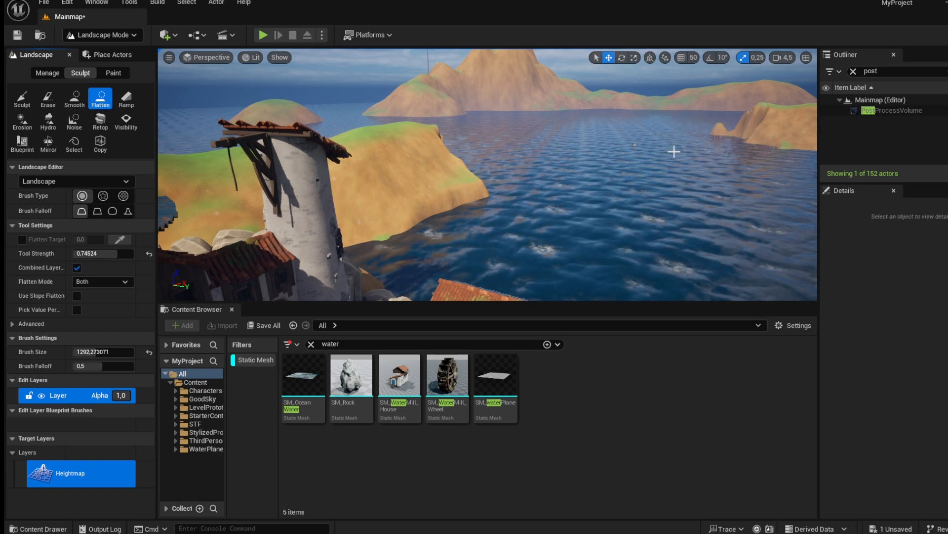
mouse_move(486, 197)
mouse_down()
mouse_move(436, 167)
mouse_move(438, 150)
mouse_move(438, 225)
mouse_move(375, 159)
mouse_move(401, 204)
mouse_move(346, 203)
mouse_up()
mouse_move(385, 198)
right_down()
mouse_move(346, 195)
mouse_move(385, 191)
right_up()
drag(418, 161, 435, 145)
right_drag(435, 146, 578, 191)
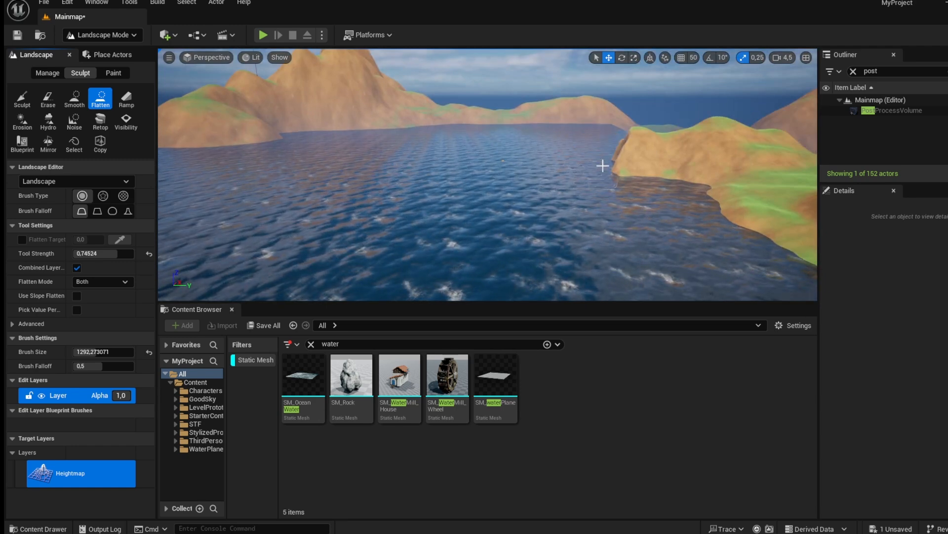
right_drag(578, 190, 664, 200)
Sculpt a raised ridge on the headland beside the water.
click(22, 99)
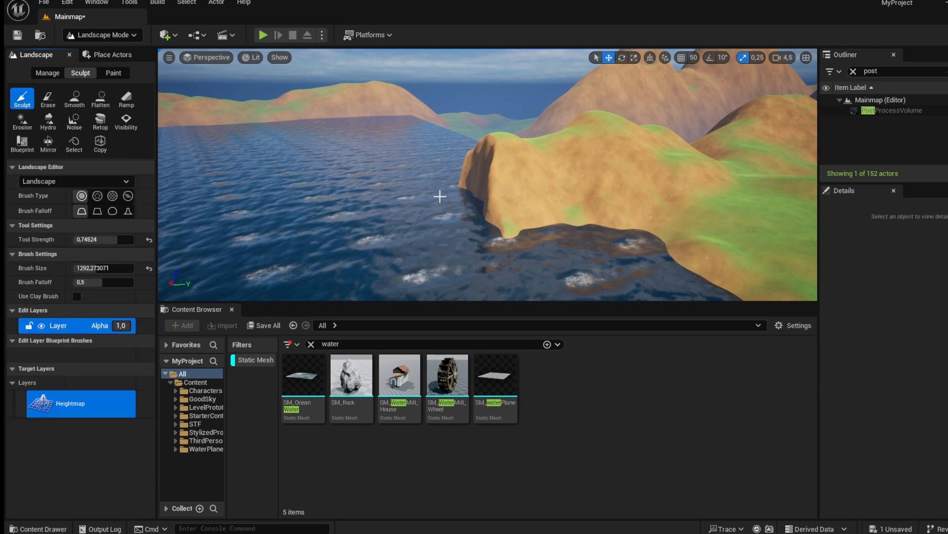
mouse_move(445, 190)
mouse_down()
mouse_move(395, 201)
mouse_move(440, 212)
mouse_move(398, 223)
mouse_move(483, 198)
mouse_move(325, 250)
mouse_up()
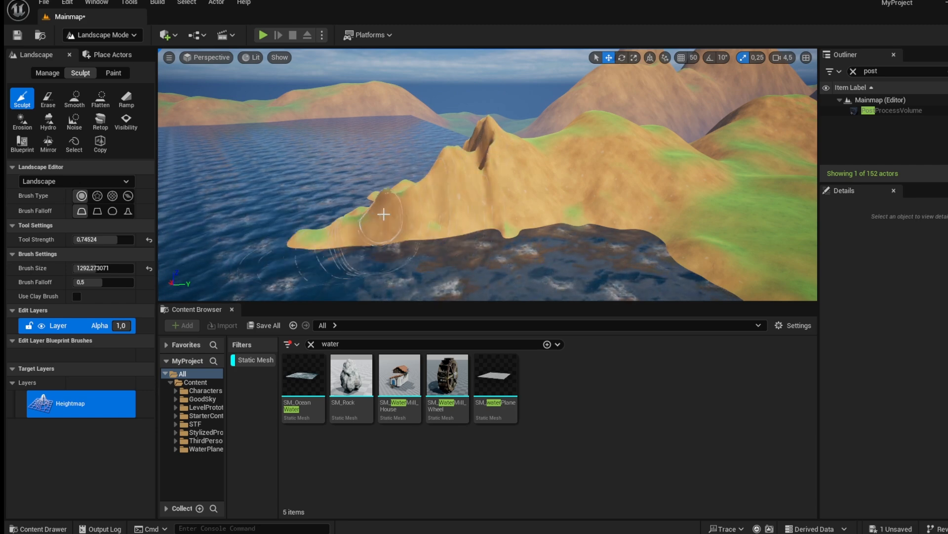
mouse_move(465, 210)
right_down()
mouse_move(395, 205)
mouse_move(289, 227)
right_up()
mouse_move(465, 210)
mouse_down()
mouse_move(451, 200)
mouse_move(604, 250)
mouse_move(428, 182)
mouse_move(453, 244)
mouse_move(544, 265)
mouse_up()
mouse_move(544, 265)
right_down()
mouse_move(514, 297)
mouse_move(484, 291)
mouse_move(608, 286)
mouse_move(622, 223)
mouse_move(500, 216)
right_up()
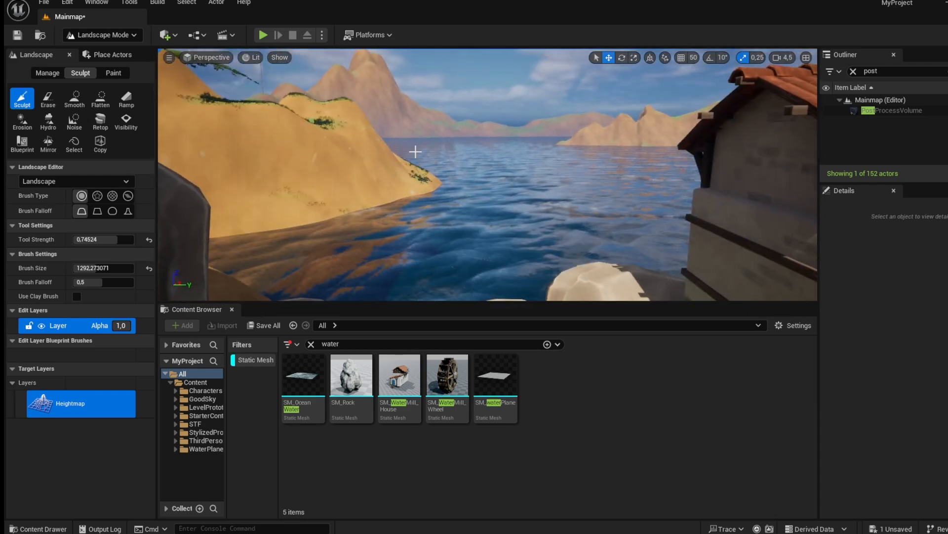
Flatten the shoreline at the foot of the cliff beyond the fence.
click(113, 33)
click(112, 49)
right_drag(346, 163, 368, 165)
key(w)
scroll(388, 149, down, 4)
key(w)
key(s)
click(100, 35)
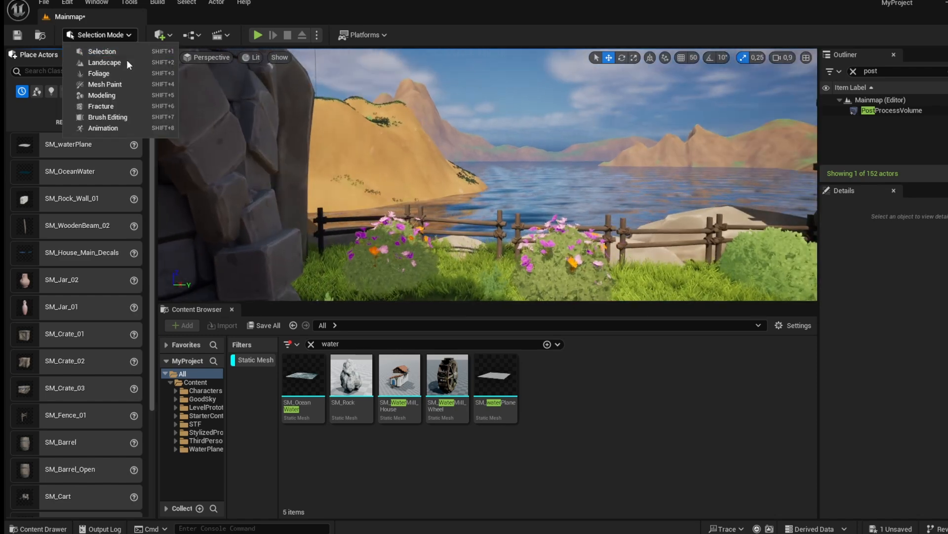
click(105, 62)
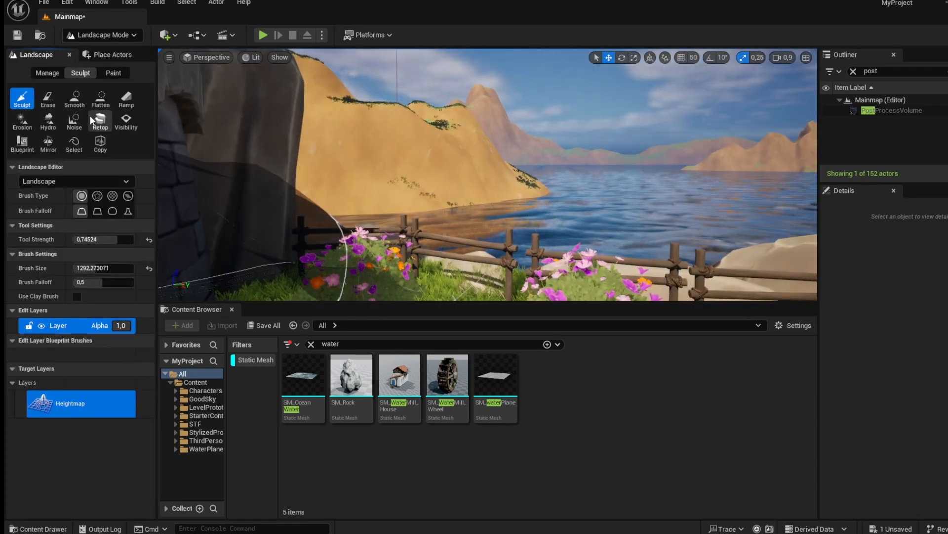
click(100, 99)
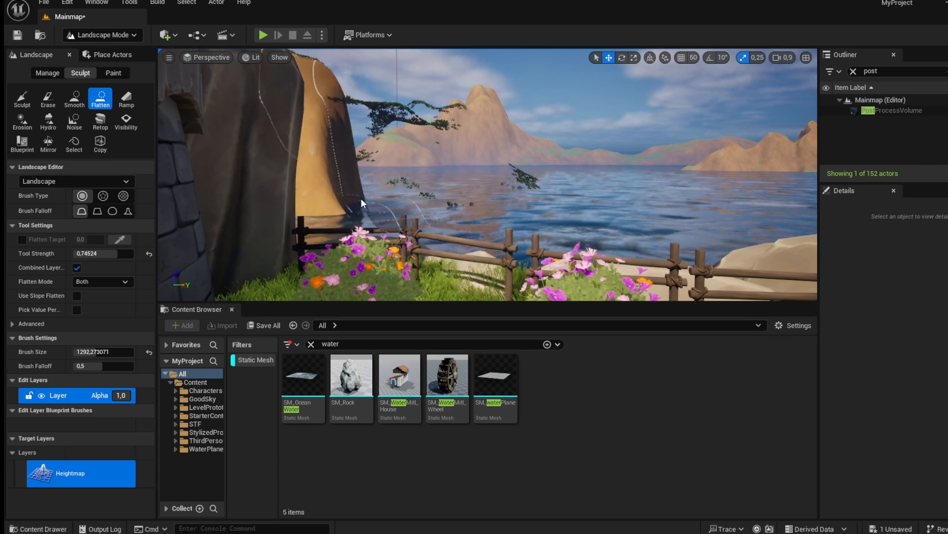
right_drag(428, 213, 378, 205)
key(w)
mouse_move(451, 259)
right_down()
mouse_move(480, 259)
mouse_move(247, 252)
right_up()
key(d)
key(w)
Inspect the grassy islet near the cliff from close up.
key(w)
scroll(247, 252, up, 1)
click(119, 38)
click(124, 56)
right_drag(444, 173, 531, 211)
key(s)
scroll(435, 217, up, 9)
key(w)
scroll(682, 217, down, 8)
key(s)
key(w)
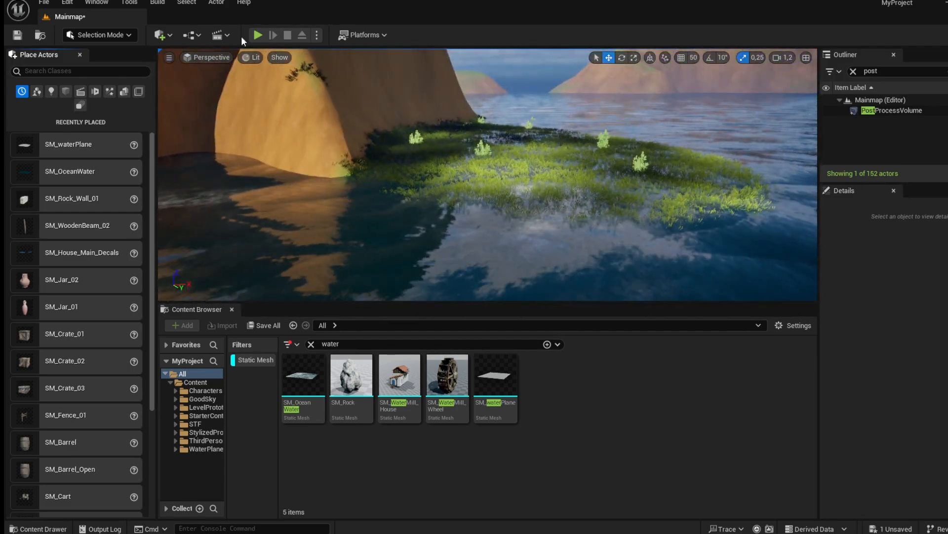
Flatten the small grassy islet near the cliff down toward the water level.
click(101, 34)
click(121, 55)
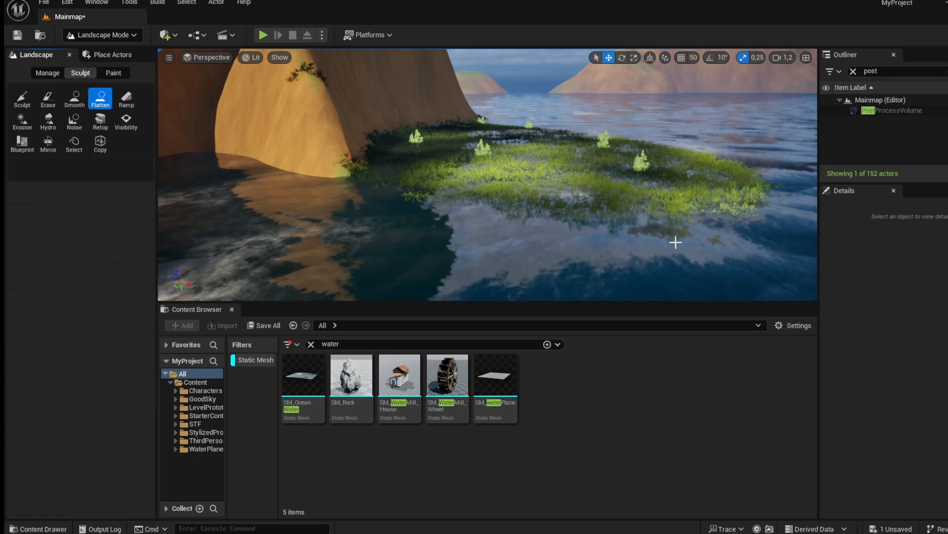
right_drag(545, 220, 545, 219)
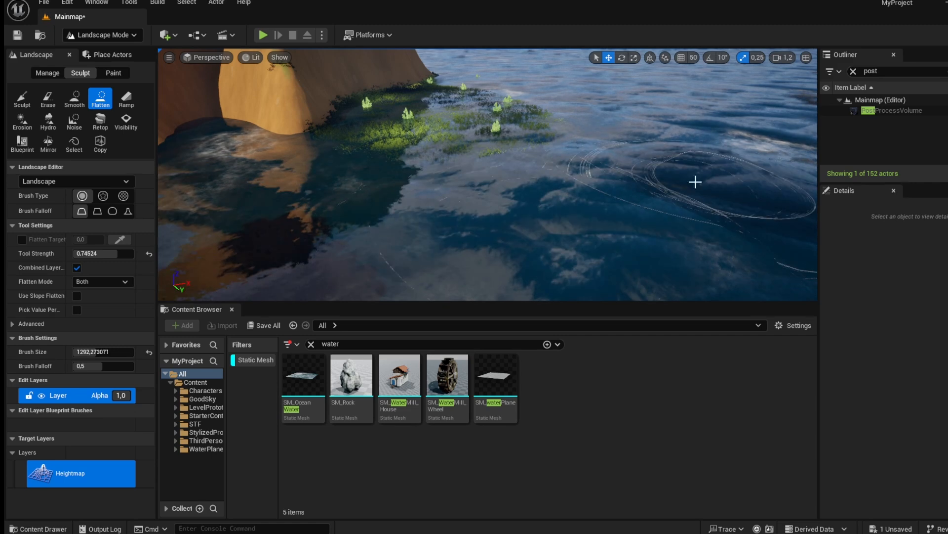
click(22, 99)
scroll(544, 188, up, 5)
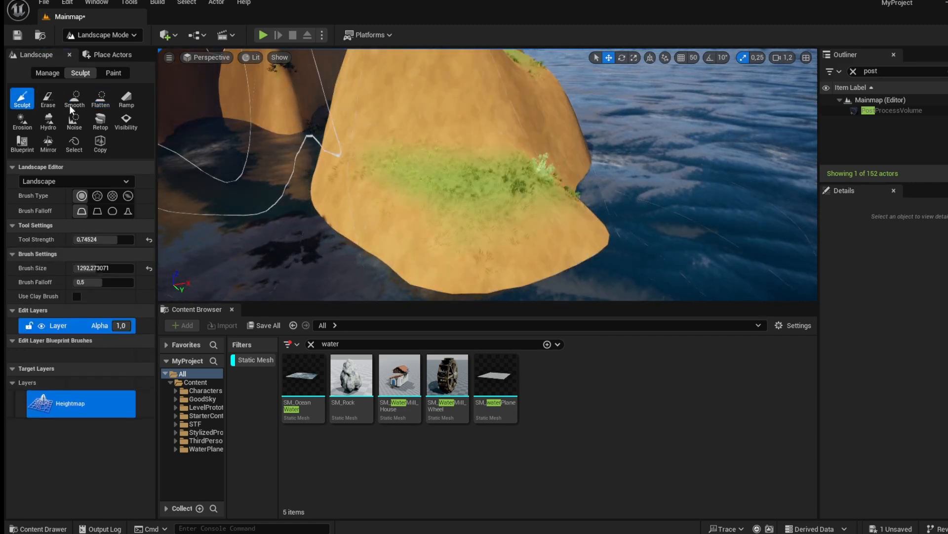
click(101, 99)
mouse_move(683, 232)
mouse_down()
mouse_move(506, 220)
mouse_move(480, 163)
mouse_up()
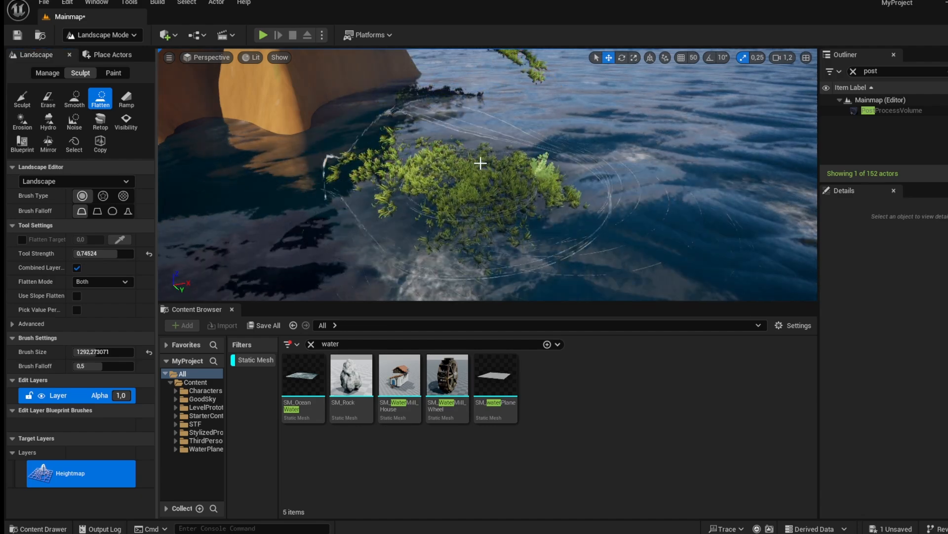
mouse_move(469, 187)
right_down()
mouse_move(311, 178)
mouse_move(539, 230)
right_up()
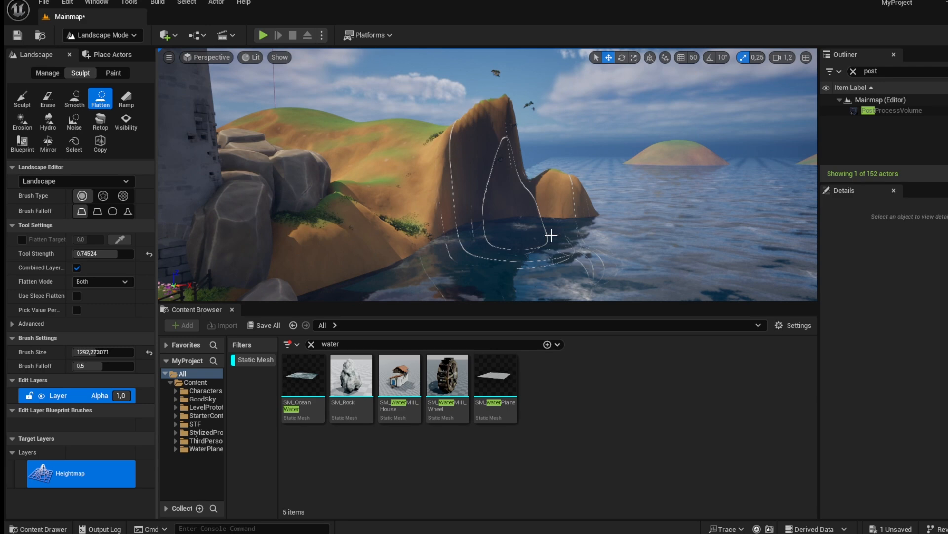
Smooth the hillside slope running down to the water with the Smooth tool.
click(75, 121)
click(22, 121)
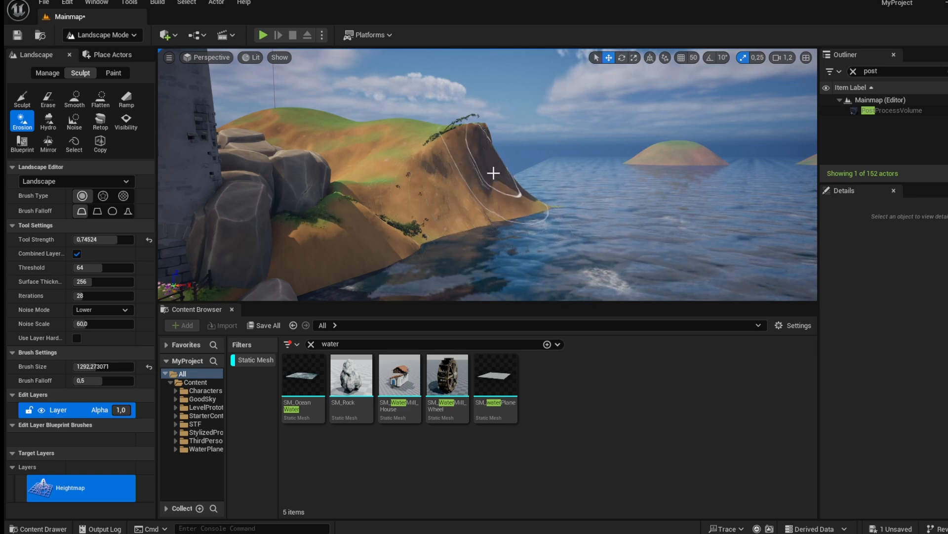
click(48, 120)
click(74, 98)
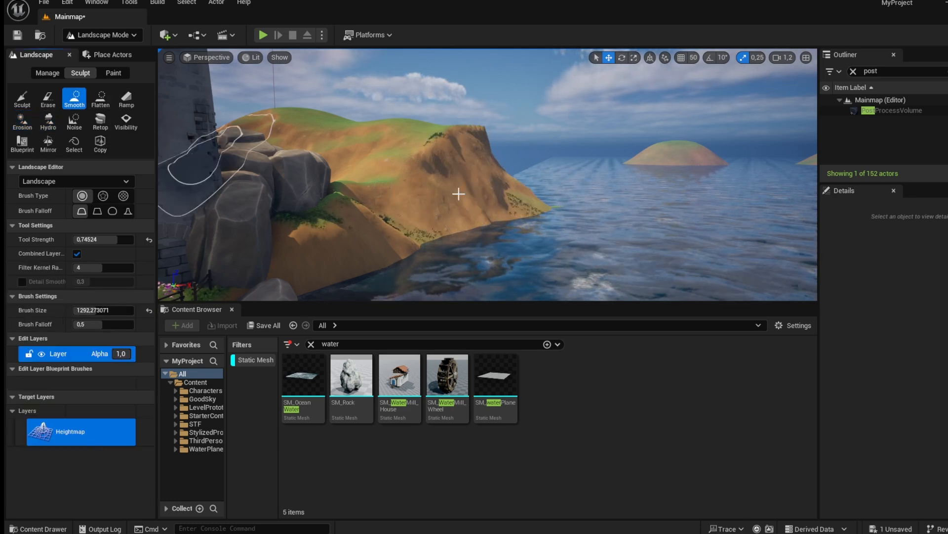
mouse_move(445, 254)
right_down()
mouse_move(420, 316)
mouse_move(425, 282)
mouse_move(533, 271)
mouse_move(605, 292)
right_up()
Search the actors for fog and place a Local Fog Volume over the water in front of the village.
key(s)
click(101, 34)
click(121, 52)
right_drag(346, 158, 277, 135)
key(w)
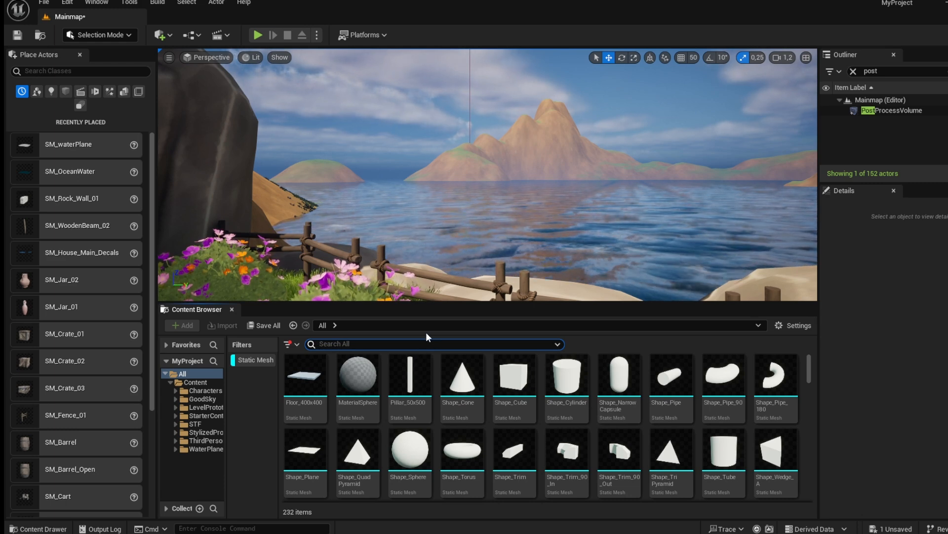
click(53, 72)
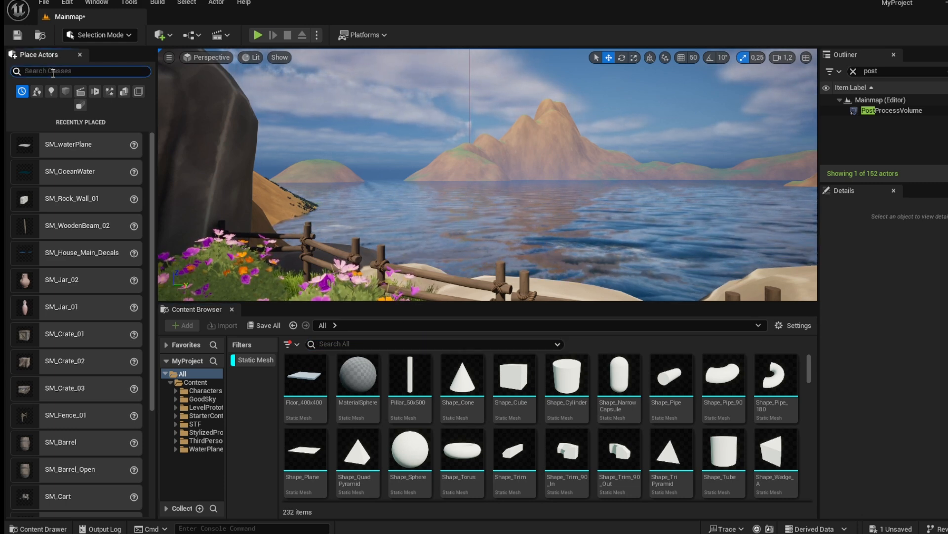
drag(109, 114, 509, 243)
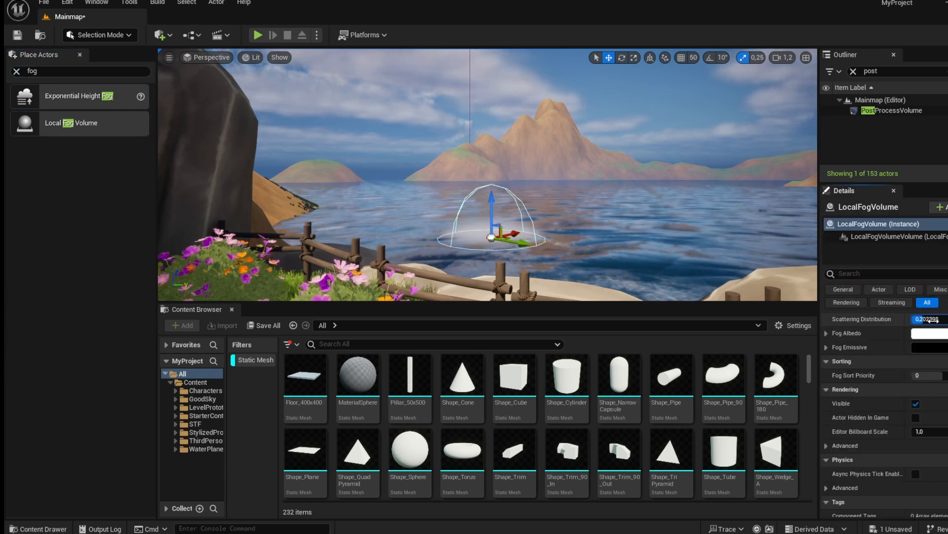
Set the fog volume's scale to 50.
scroll(912, 367, up, 4)
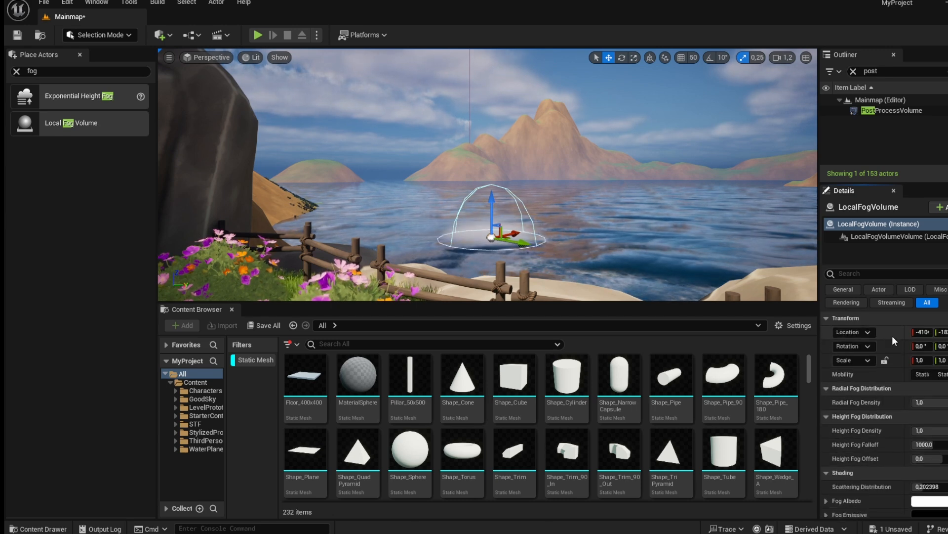
click(942, 359)
text(5)
click(943, 360)
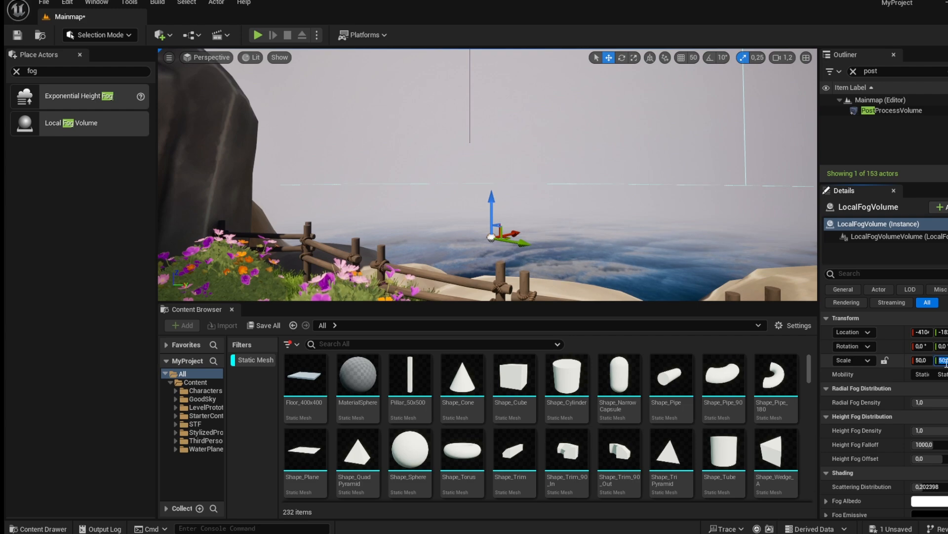
Set the fog volume's scale to 10.
right_drag(657, 203, 653, 194)
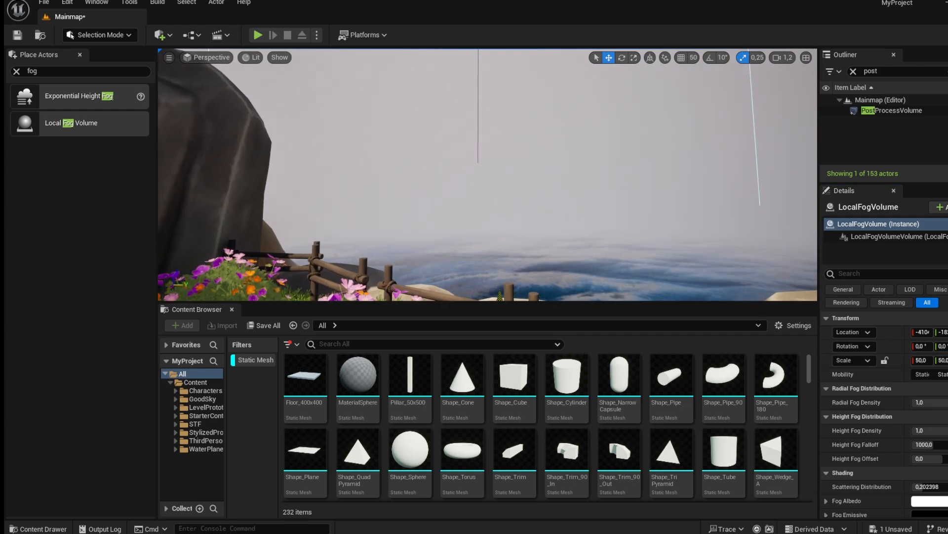
key(s)
scroll(539, 263, up, 5)
right_drag(538, 262, 531, 277)
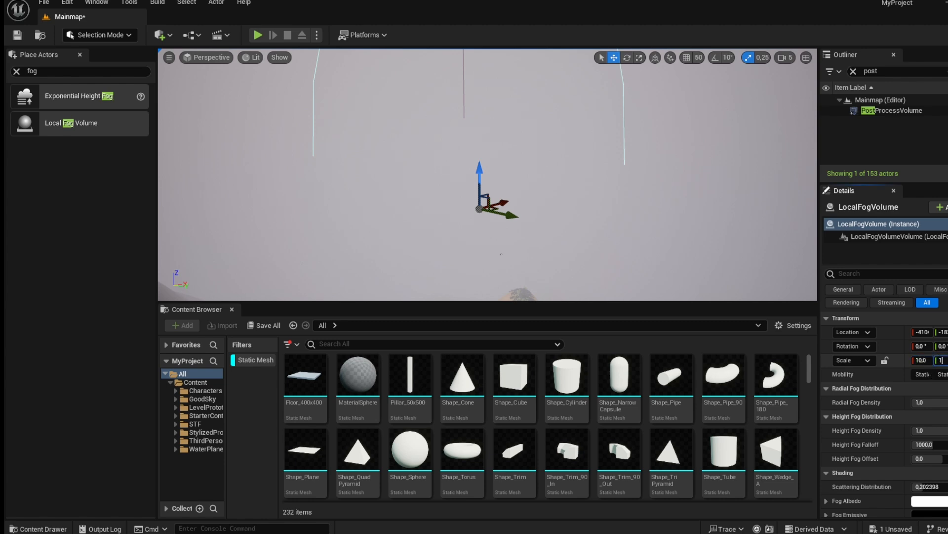
key(Return)
Lower the fog volume so it sits low over the water beyond the fence.
mouse_move(657, 207)
right_down()
mouse_move(650, 204)
mouse_move(647, 223)
mouse_move(642, 199)
right_up()
key(w)
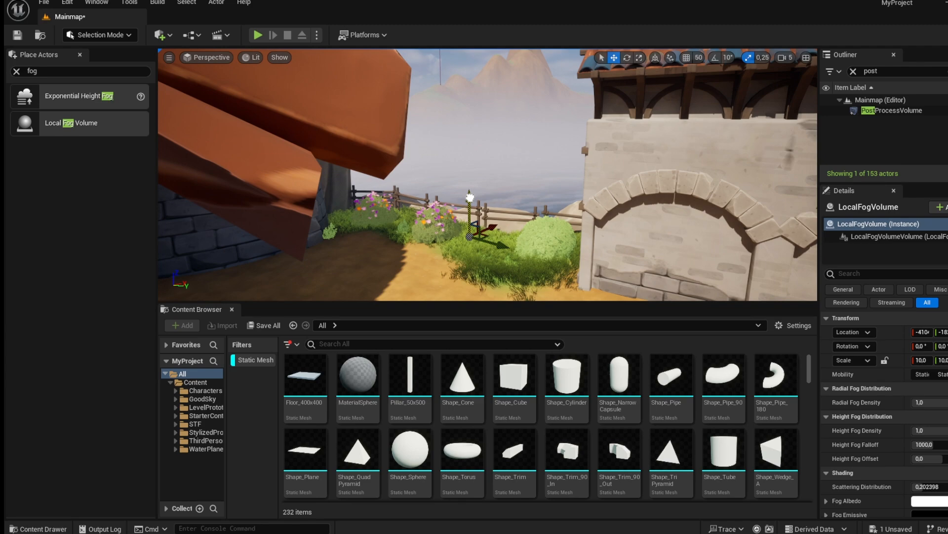
mouse_move(474, 228)
mouse_down()
mouse_move(474, 271)
mouse_move(476, 243)
mouse_up()
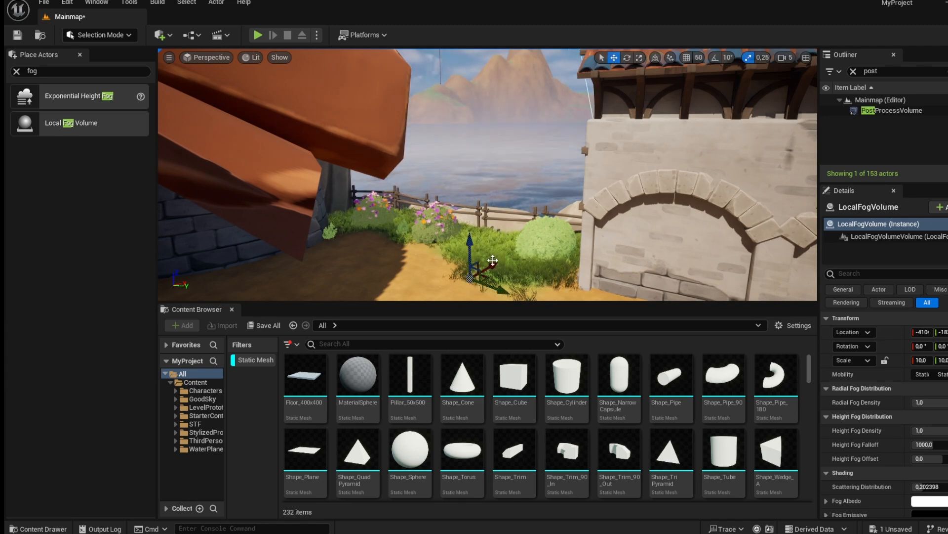
key(w)
mouse_move(533, 236)
right_down()
mouse_move(540, 212)
mouse_move(530, 233)
mouse_move(529, 221)
right_up()
scroll(532, 218, down, 3)
key(s)
key(w)
key(s)
drag(445, 231, 445, 211)
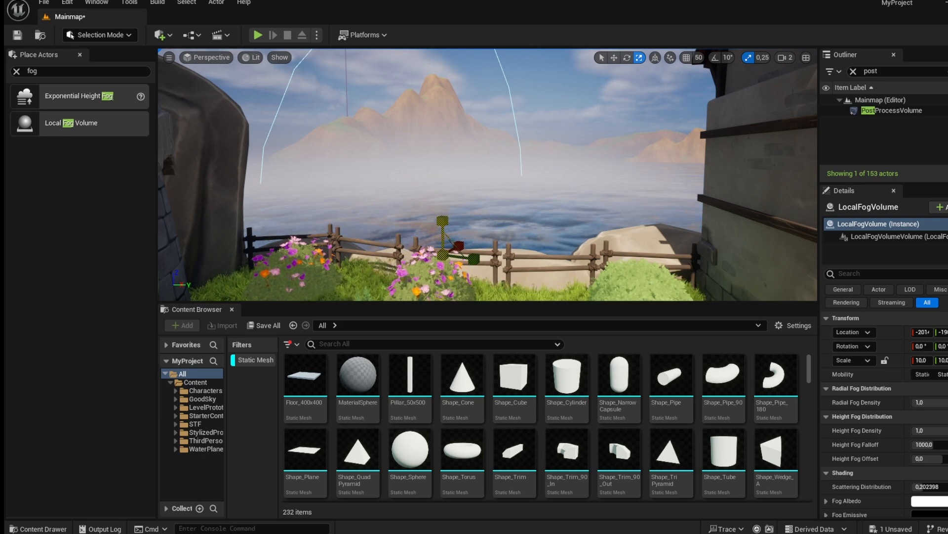
key(w)
drag(443, 223, 442, 264)
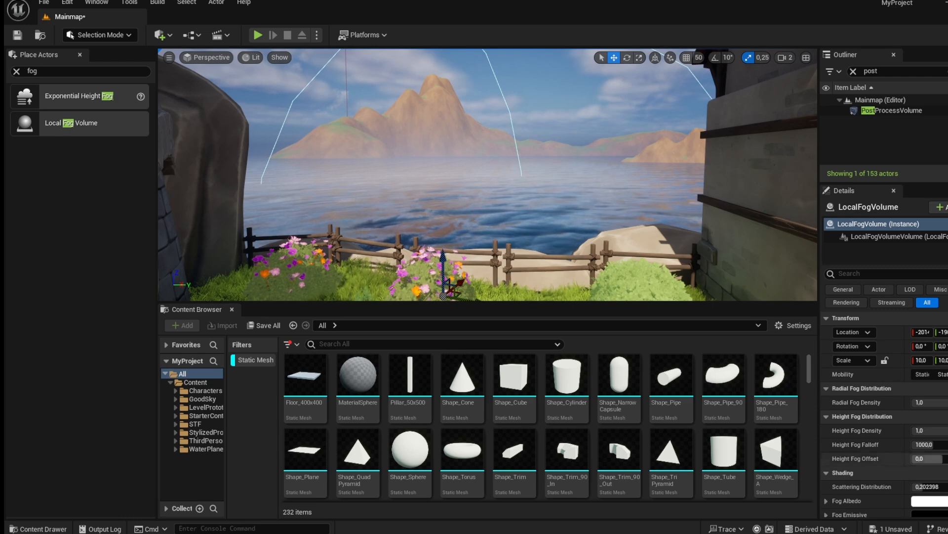
Set the fog volume's Fog Albedo colour to a pale cyan (sRGB hex E1FEFFFF).
click(929, 500)
click(776, 346)
mouse_move(777, 347)
mouse_down()
mouse_move(753, 324)
mouse_move(776, 359)
mouse_move(782, 345)
mouse_move(772, 352)
mouse_up()
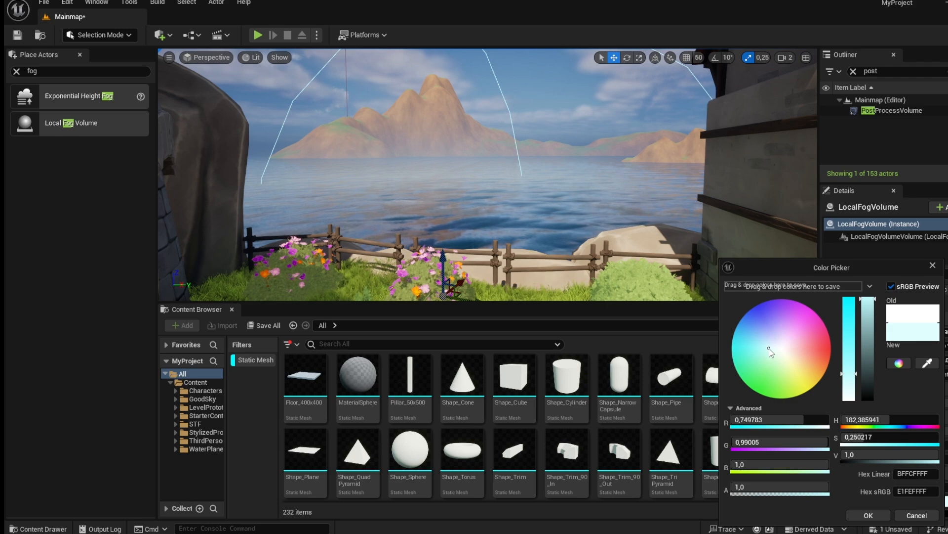
click(873, 514)
right_drag(557, 195, 376, 253)
key(s)
key(w)
drag(377, 253, 414, 230)
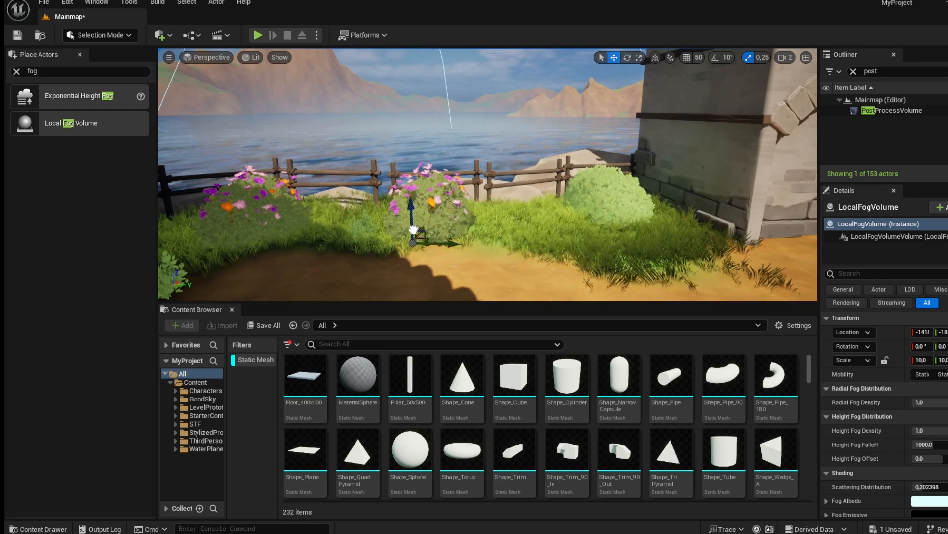
click(557, 102)
key(s)
right_drag(557, 102, 556, 74)
click(557, 102)
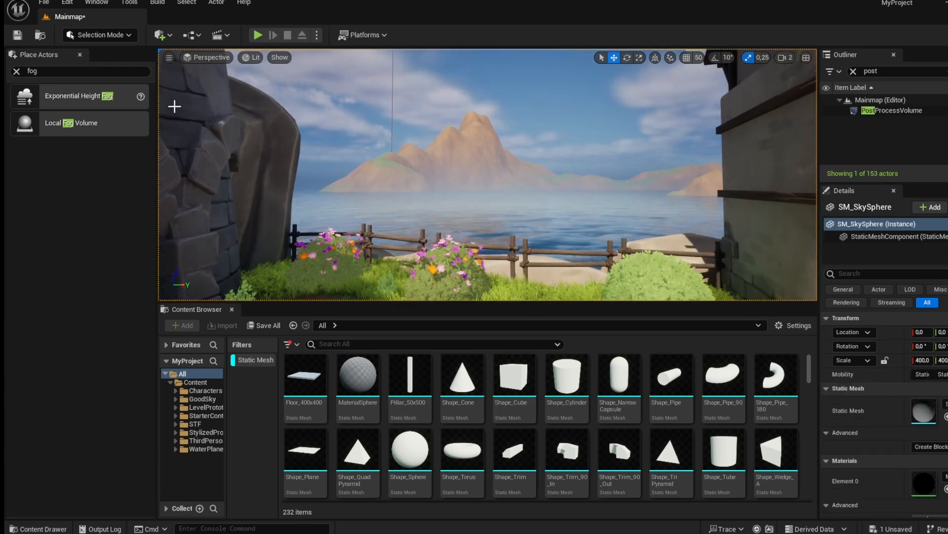
key(BackSpace)
right_drag(220, 109, 221, 127)
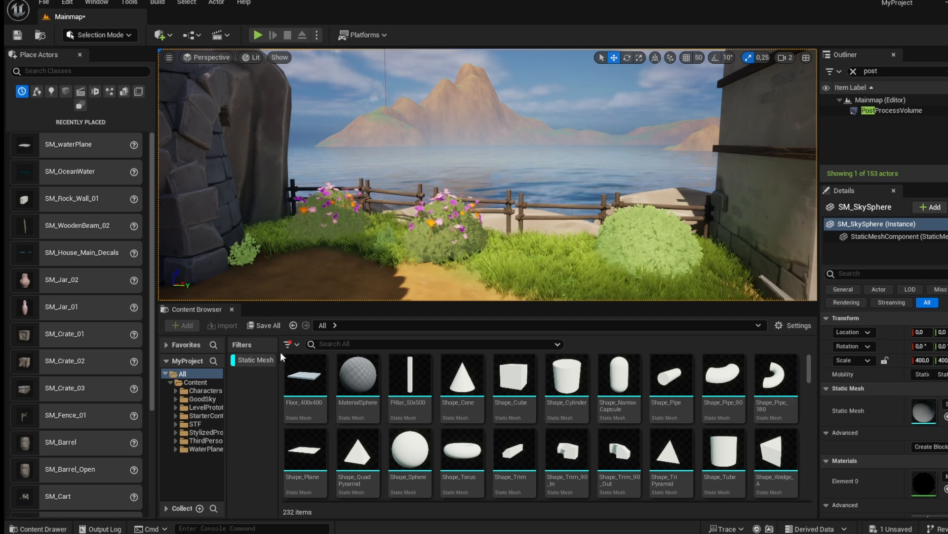
Filter the content to Niagara systems and place the P_Windtrail effect above the village rooftops.
click(256, 359)
click(297, 346)
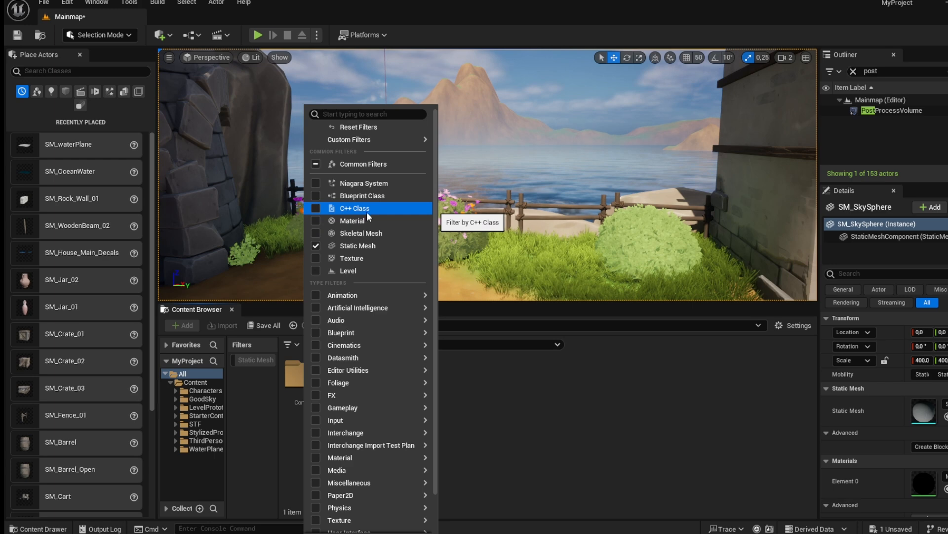
click(364, 183)
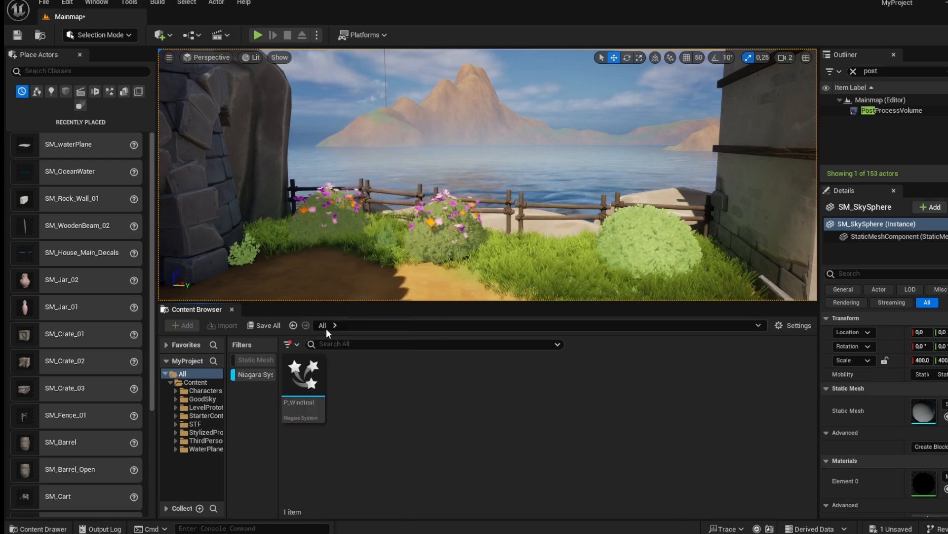
click(310, 385)
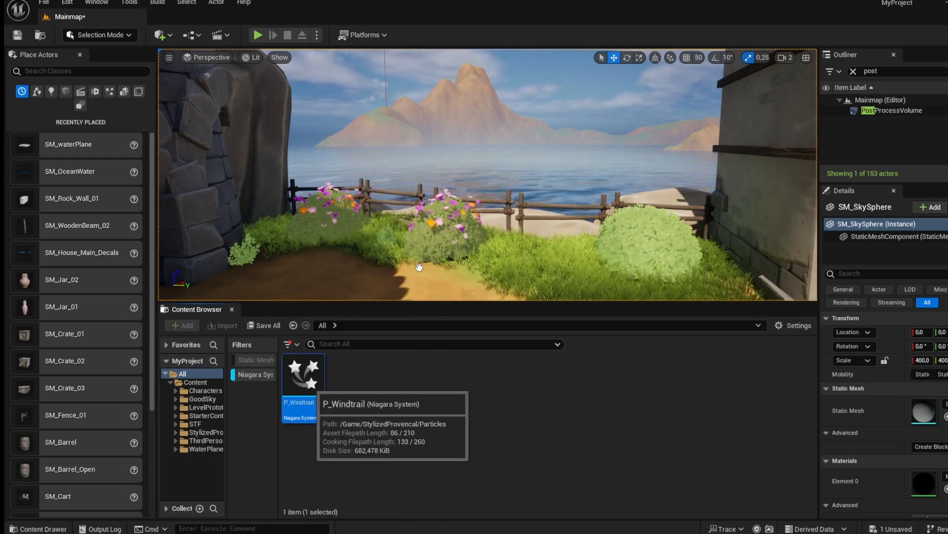
drag(423, 248, 421, 106)
key(s)
right_drag(421, 105, 386, 116)
key(s)
key(w)
mouse_move(499, 136)
right_down()
mouse_move(504, 107)
mouse_move(511, 113)
mouse_move(527, 92)
mouse_move(509, 146)
right_up()
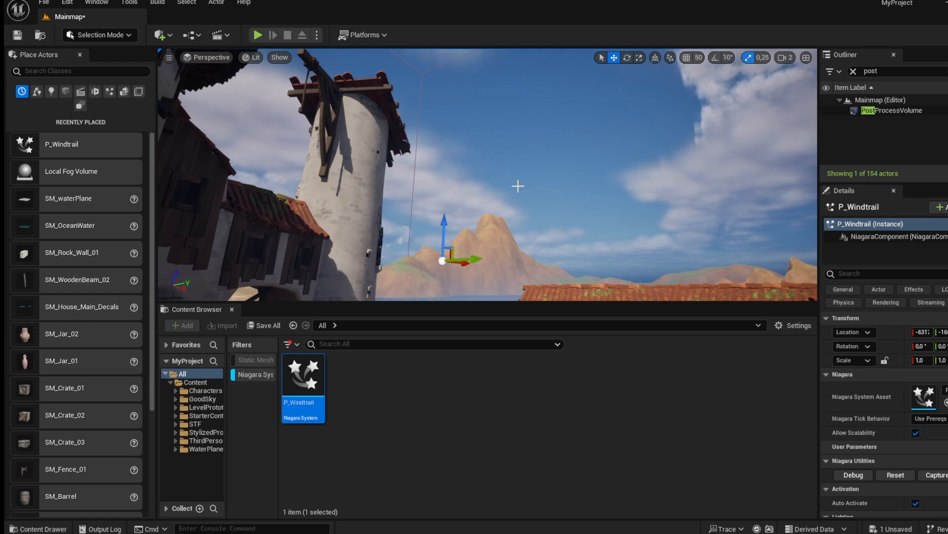
right_drag(515, 183, 509, 182)
drag(499, 194, 600, 205)
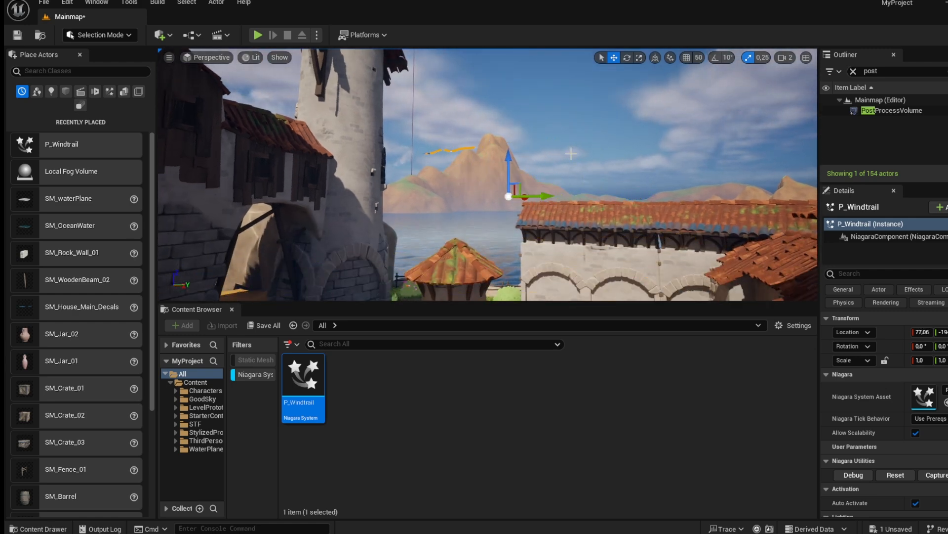
Select the wind trail effect over the water and delete it.
click(570, 156)
right_drag(570, 157, 568, 193)
key(w)
right_drag(570, 156, 570, 153)
key(d)
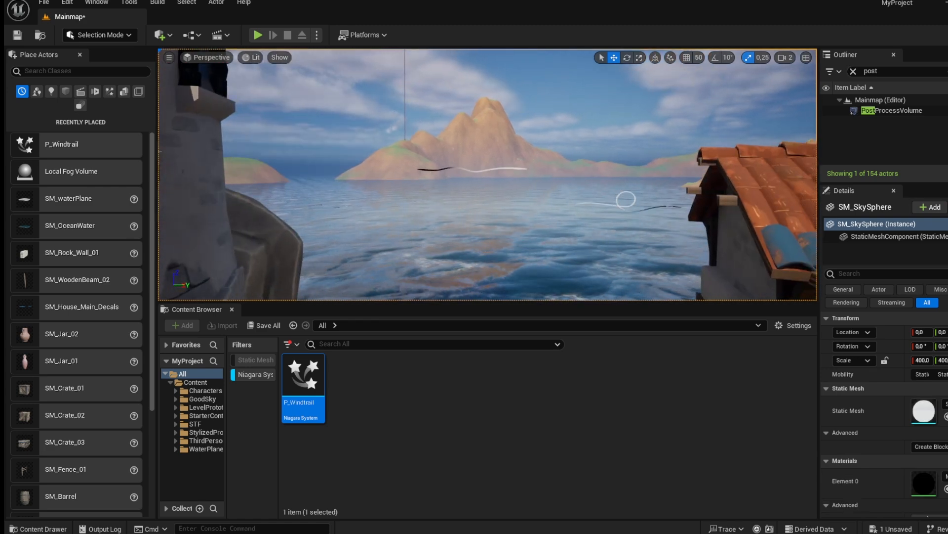
click(436, 191)
click(458, 168)
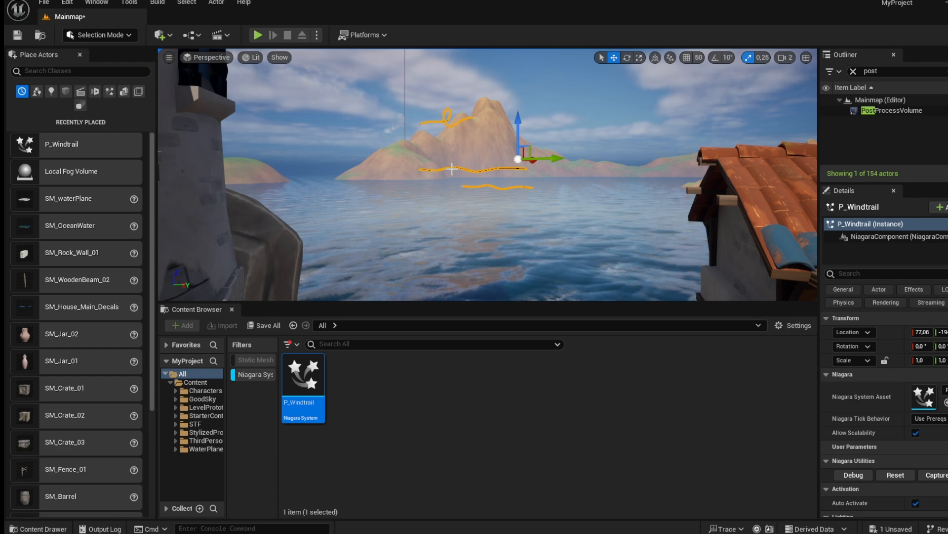
key(Delete)
Clear the Niagara filter and open the StylizedProvencal Particles folder in the content browser.
click(253, 374)
click(296, 345)
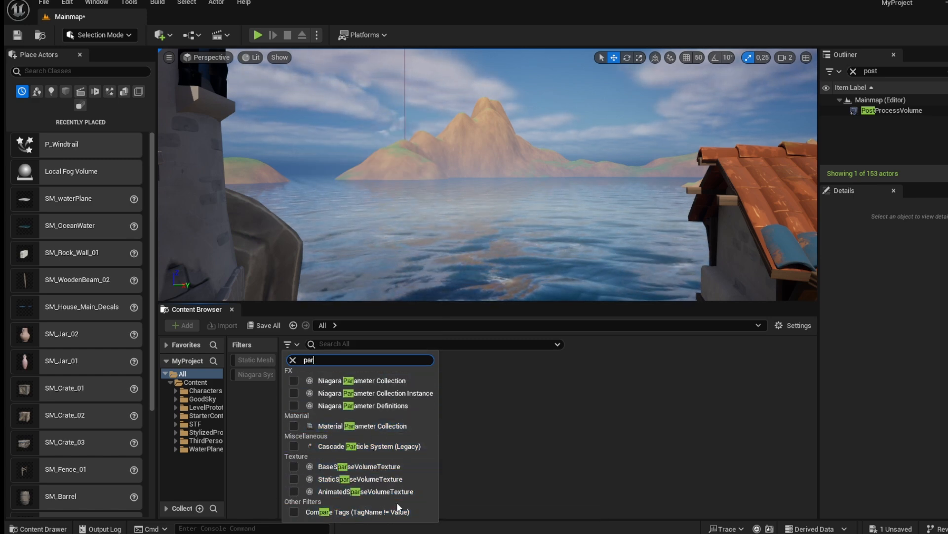
click(493, 490)
double_click(315, 371)
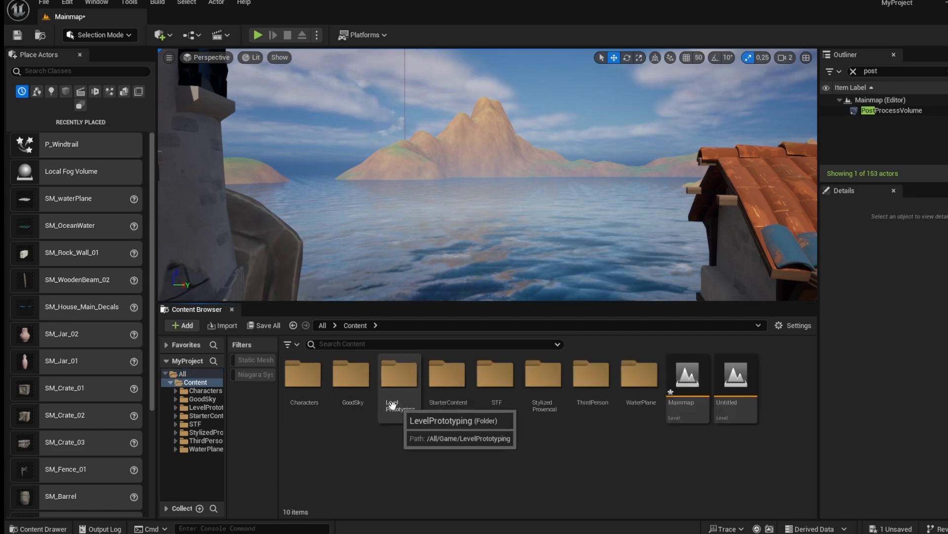
click(542, 412)
double_click(542, 411)
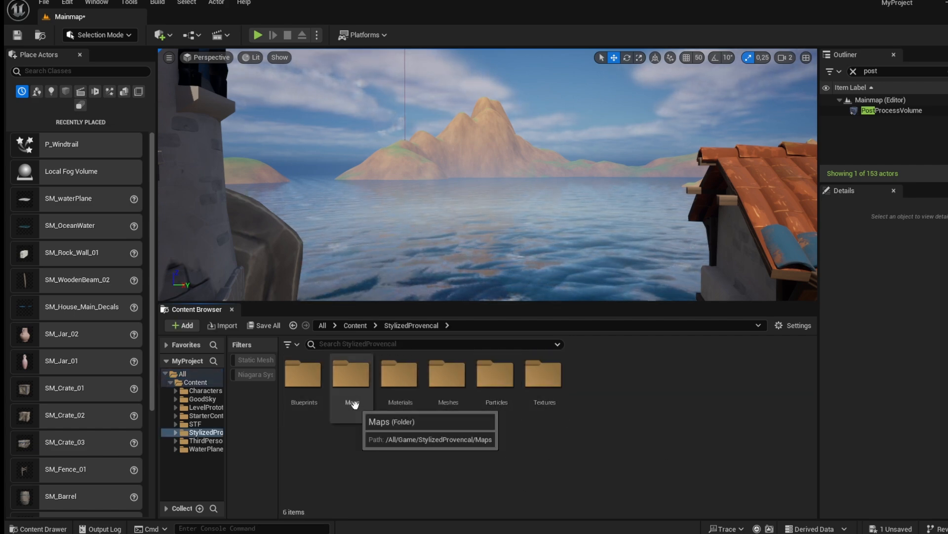
double_click(494, 395)
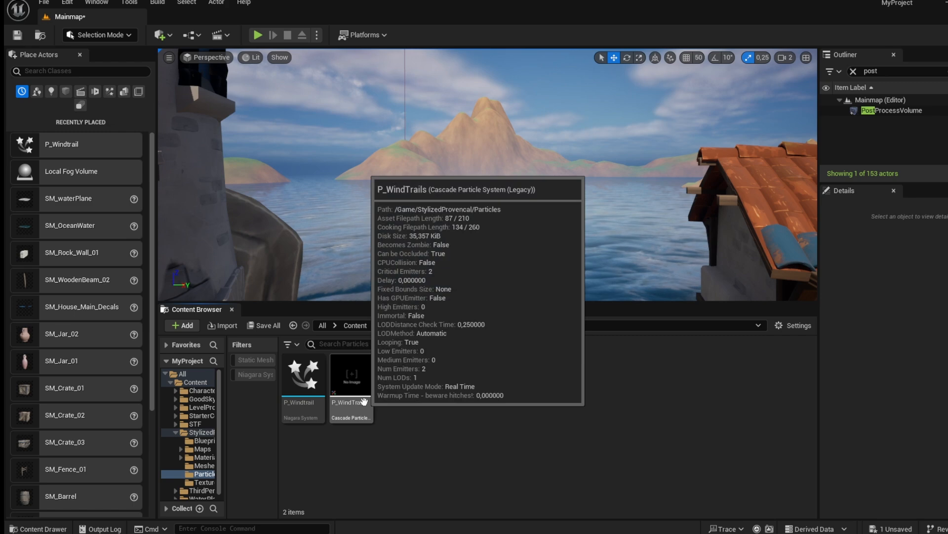
Place the P_WindTrails particle system near the fence and delete it again.
key(s)
right_drag(390, 233, 370, 277)
drag(351, 378, 489, 236)
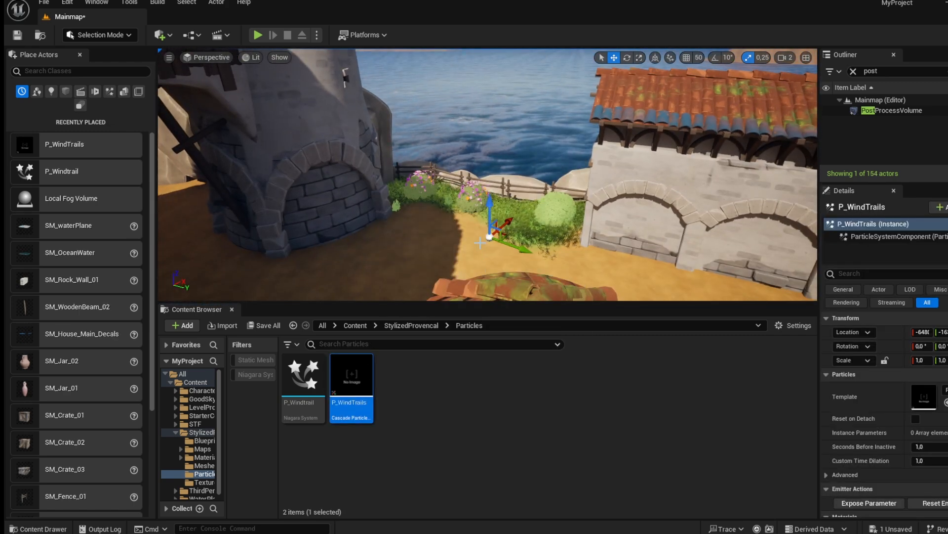
key(Delete)
key(w)
right_drag(479, 243, 471, 261)
key(s)
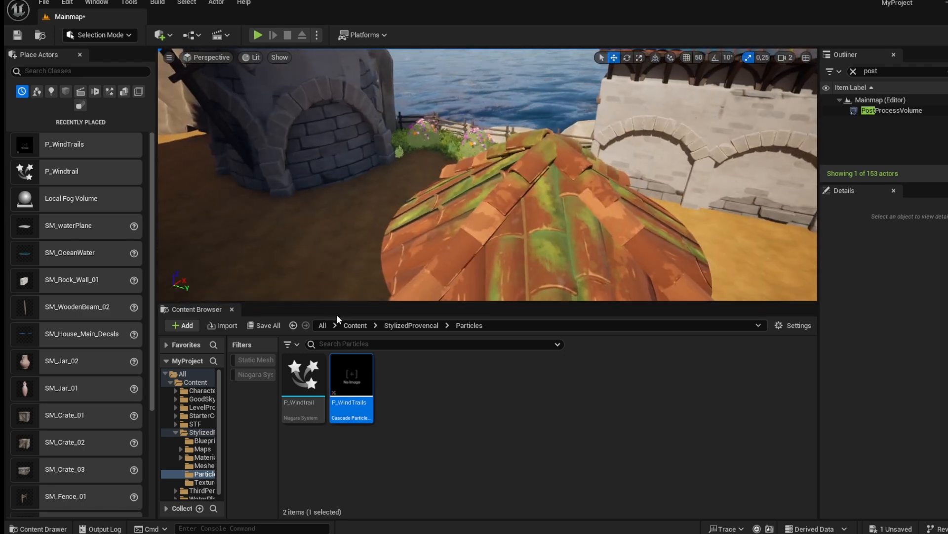
Search the content for dust, place P_Ambient_Dust over the flower bed by the fence and scale it to 3.5.
click(332, 325)
click(336, 343)
text(dus)
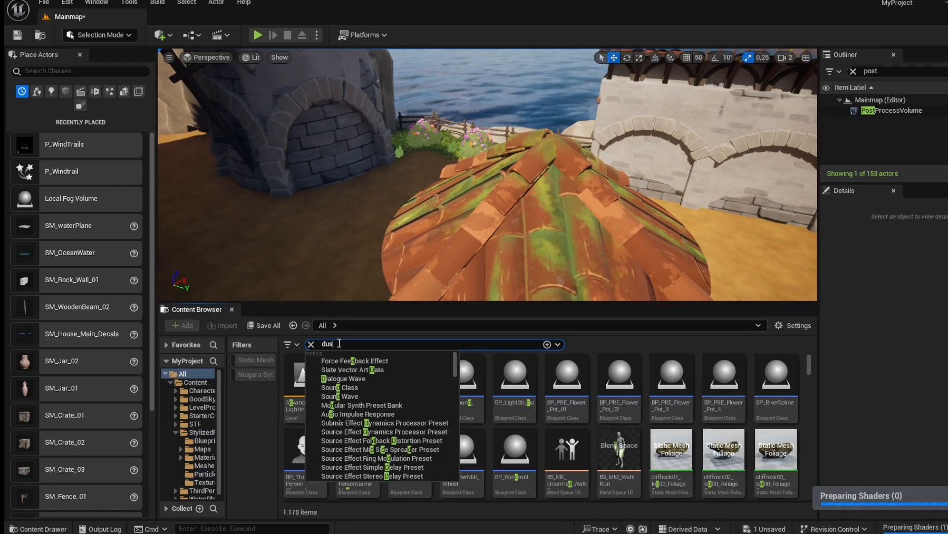
text(t)
right_drag(420, 247, 430, 220)
key(w)
drag(352, 383, 405, 249)
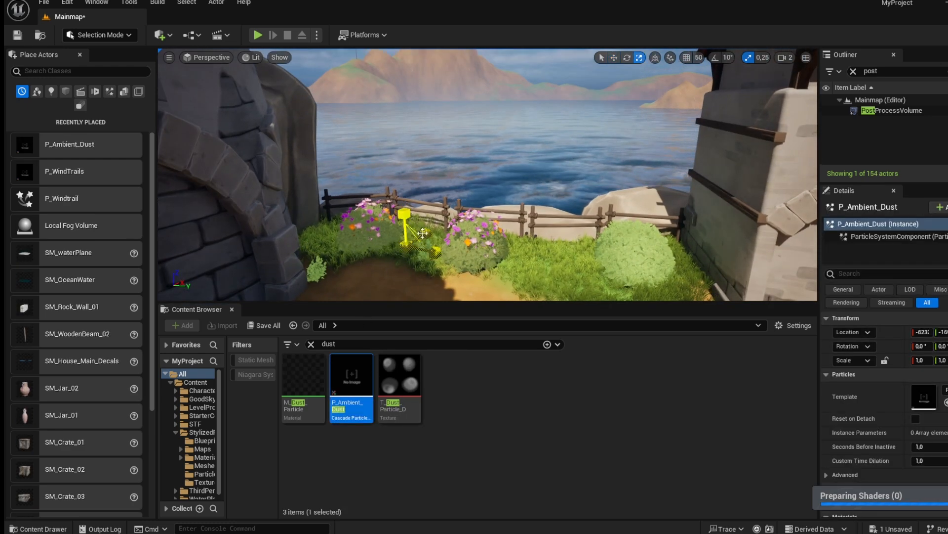
drag(404, 214, 418, 220)
key(w)
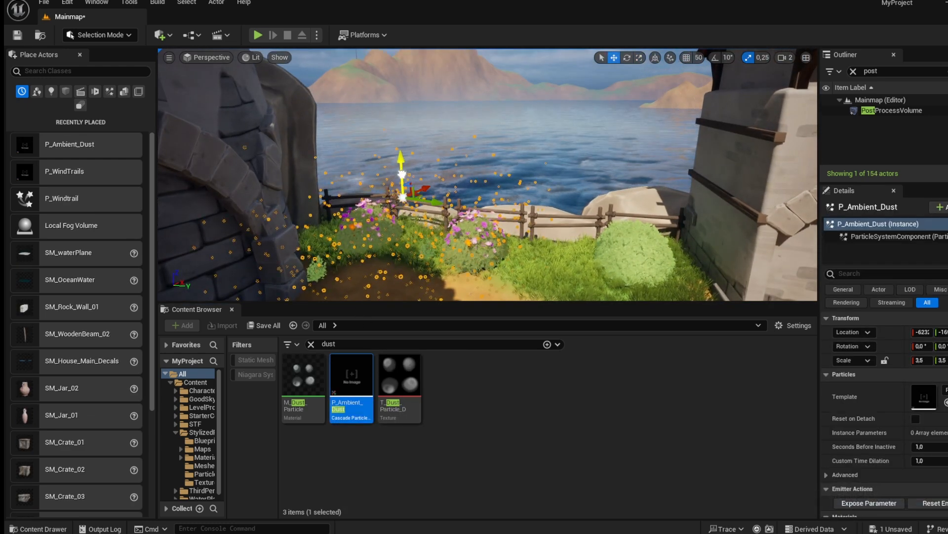
Duplicate the ambient dust effect and spread copies around the village courtyard near the well.
right_drag(634, 217, 890, 220)
key(w)
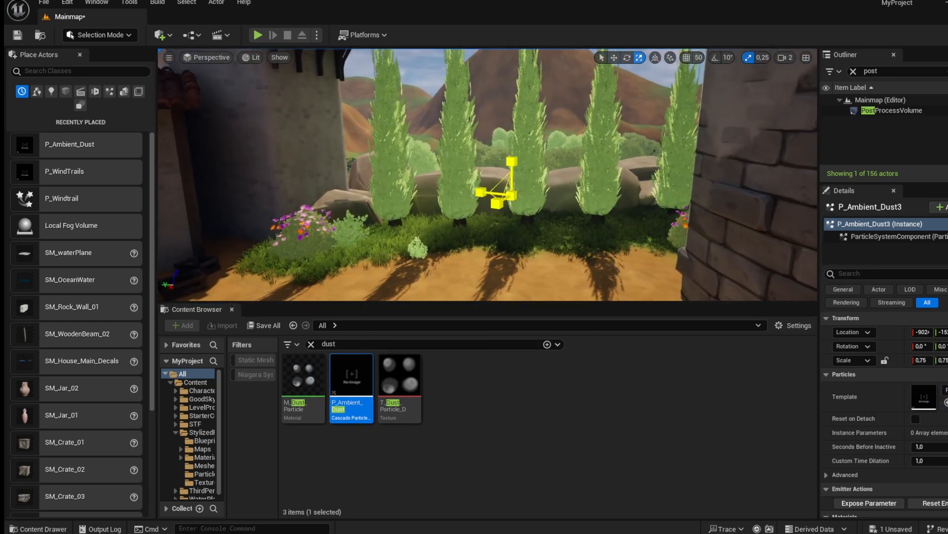
drag(511, 196, 508, 199)
right_drag(509, 200, 232, 212)
key(s)
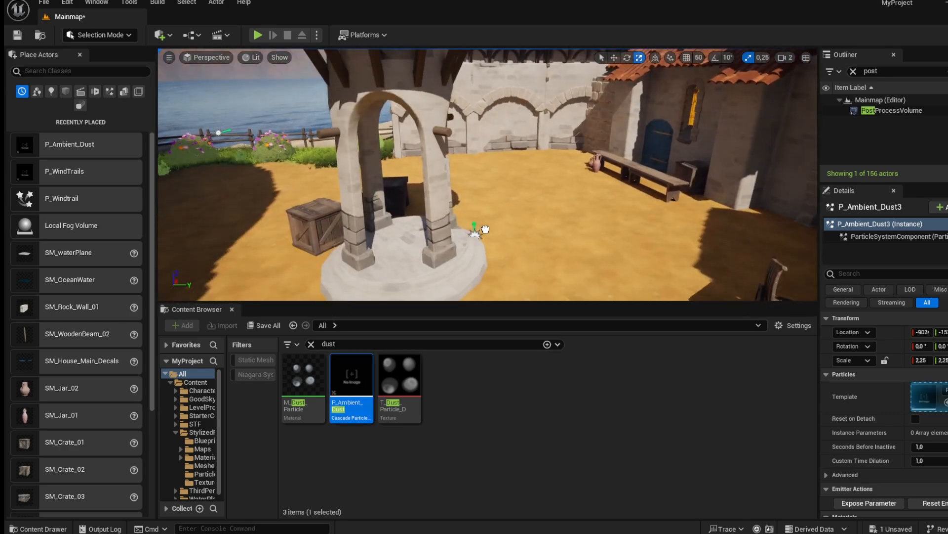
key(w)
right_drag(509, 108, 364, 278)
key(s)
click(509, 108)
click(546, 104)
key(s)
key(w)
key(w)
key(w)
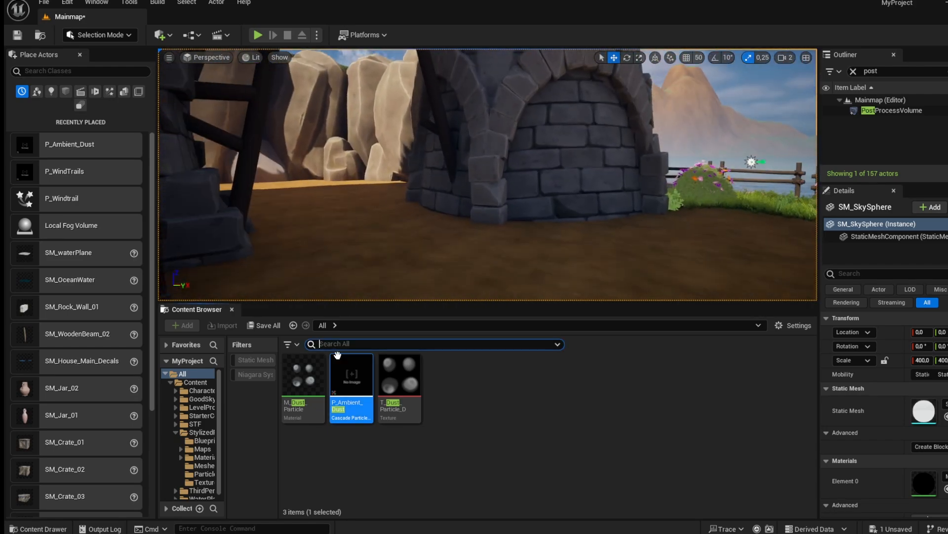
Place several small bushes (SM_Bush_02, SM_Bush_03, SM_Bush_04) along the base of the stone tower wall.
click(255, 360)
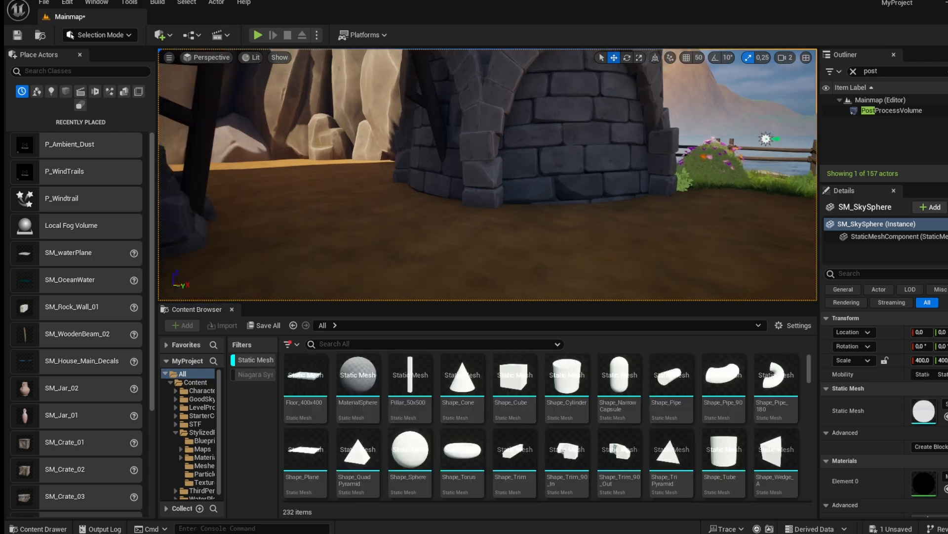
scroll(515, 440, down, 2)
scroll(515, 440, down, 1)
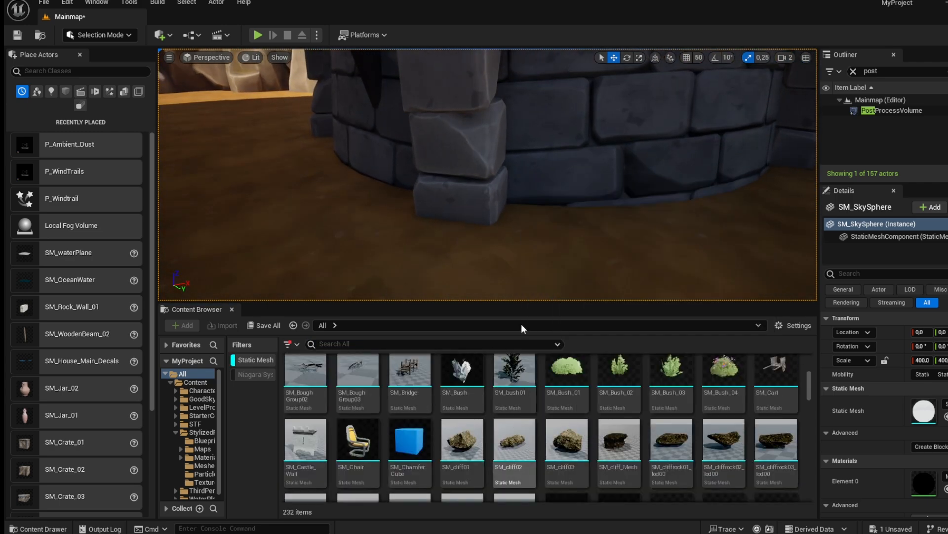
click(619, 372)
drag(605, 321, 513, 234)
right_drag(516, 241, 506, 261)
drag(667, 369, 427, 206)
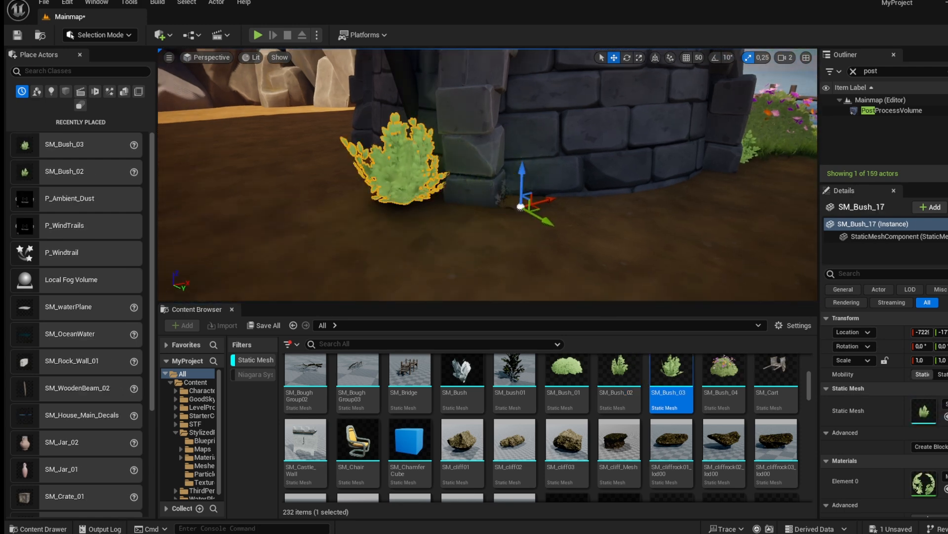
right_drag(434, 210, 346, 215)
drag(619, 370, 625, 293)
drag(624, 364, 623, 230)
right_drag(623, 231, 482, 234)
drag(723, 370, 499, 246)
key(Delete)
drag(619, 370, 440, 230)
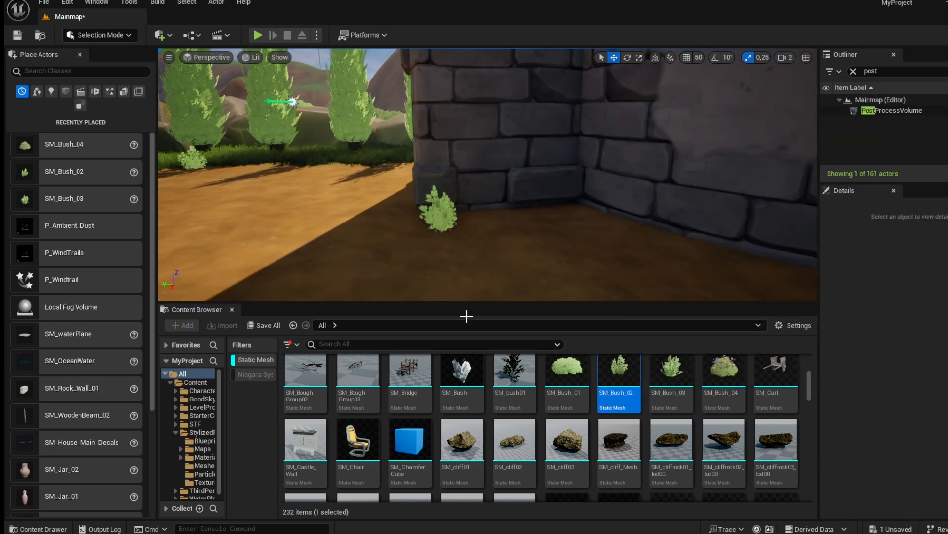
drag(460, 296, 460, 296)
Place SM_Rock_Small_03 and SM_Rock_Large_02 beside the tower wall, rotating and positioning them on the ground.
scroll(319, 381, down, 5)
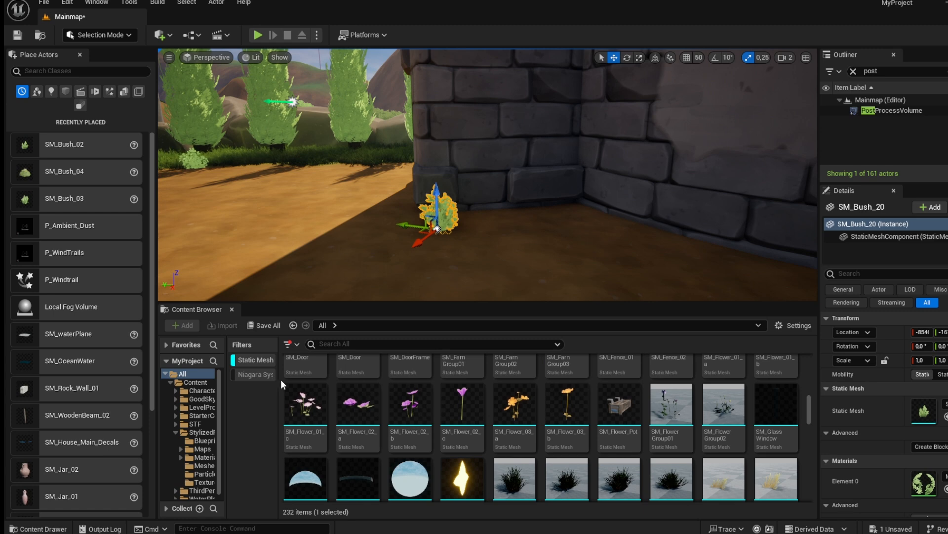
click(197, 433)
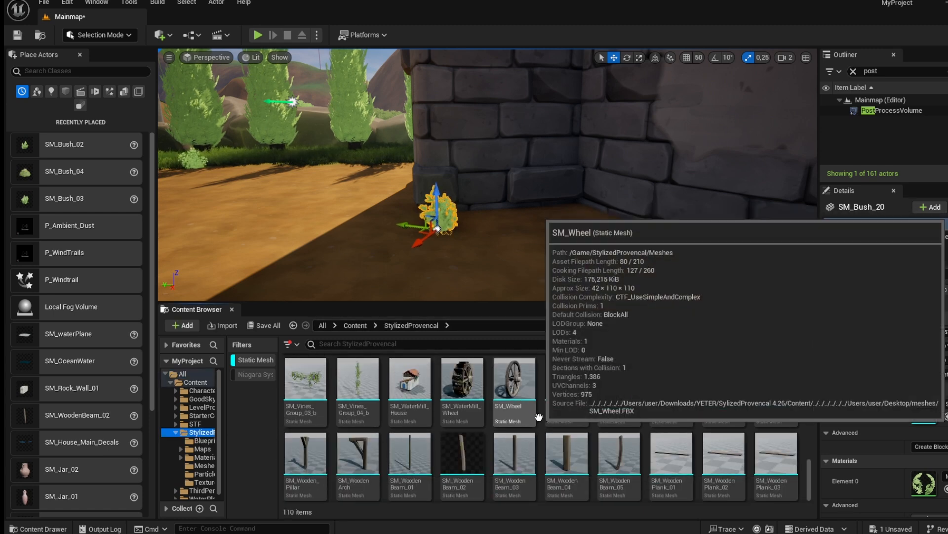
scroll(537, 421, up, 10)
scroll(537, 421, down, 5)
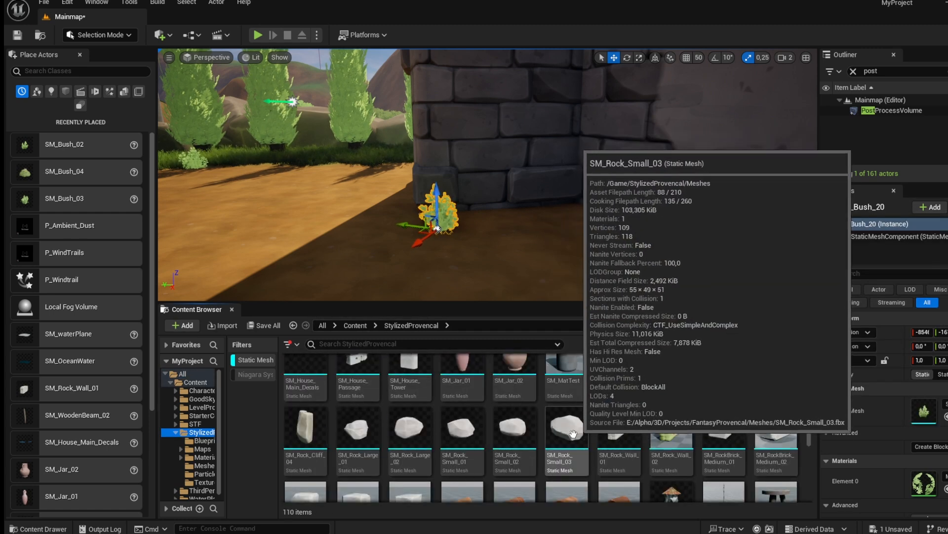
drag(567, 427, 544, 236)
drag(489, 218, 489, 218)
key(a)
right_drag(489, 218, 526, 262)
key(w)
drag(515, 427, 520, 154)
drag(454, 428, 318, 123)
drag(400, 429, 380, 179)
key(e)
right_drag(389, 214, 316, 213)
drag(499, 181, 475, 173)
right_drag(475, 173, 504, 190)
key(w)
drag(391, 175, 345, 181)
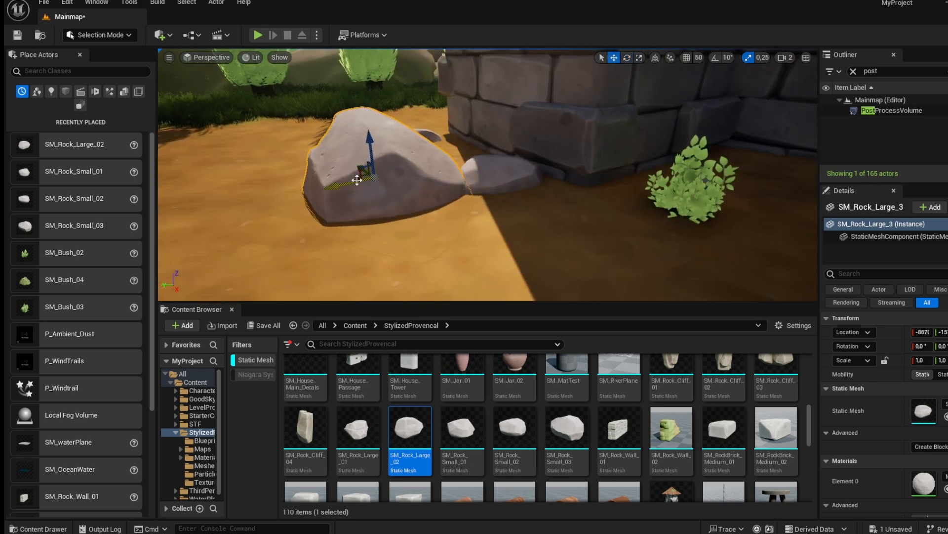
right_drag(345, 181, 312, 181)
drag(390, 179, 368, 182)
right_drag(368, 182, 452, 291)
Scatter SM_Rock_Small_01, 02 and 03 rocks along the ground at the foot of the village walls.
drag(513, 427, 484, 292)
drag(434, 234, 434, 234)
right_drag(435, 234, 647, 267)
drag(459, 236, 464, 236)
right_drag(465, 236, 385, 227)
drag(513, 429, 526, 250)
right_drag(526, 250, 597, 262)
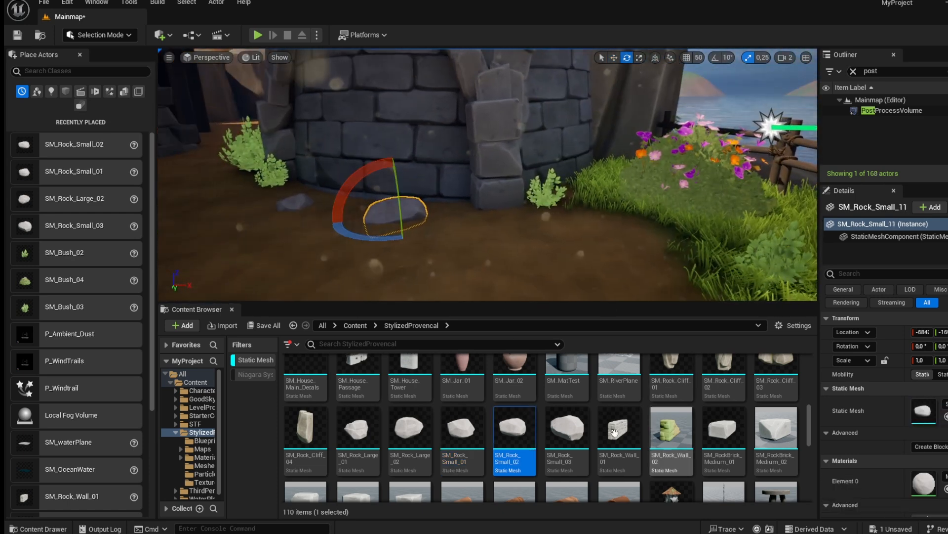
drag(567, 429, 571, 260)
drag(582, 222, 583, 223)
right_drag(583, 223, 711, 230)
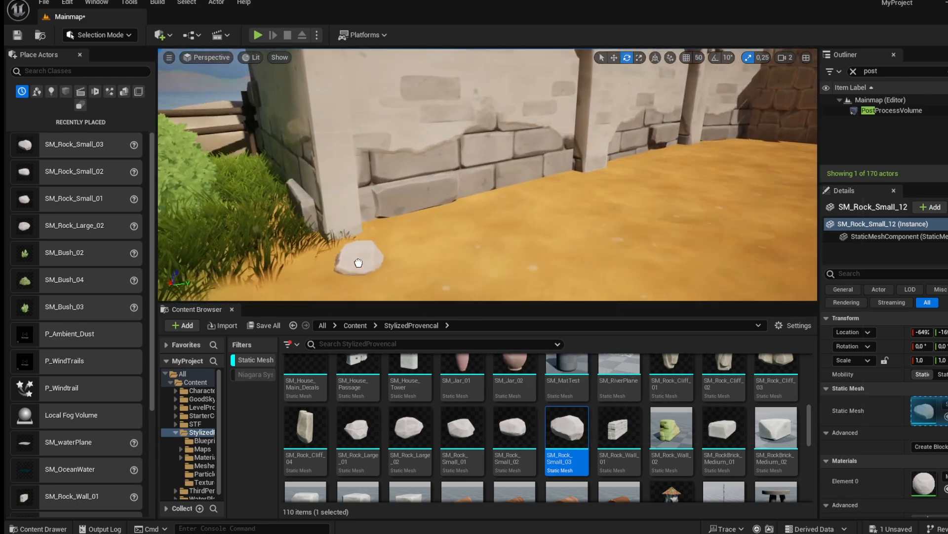
drag(514, 429, 503, 249)
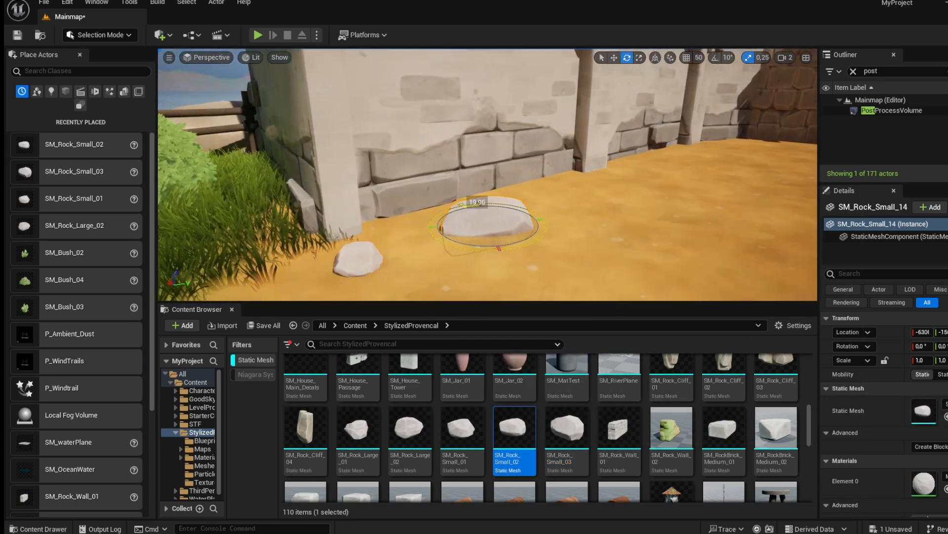
drag(473, 443, 655, 201)
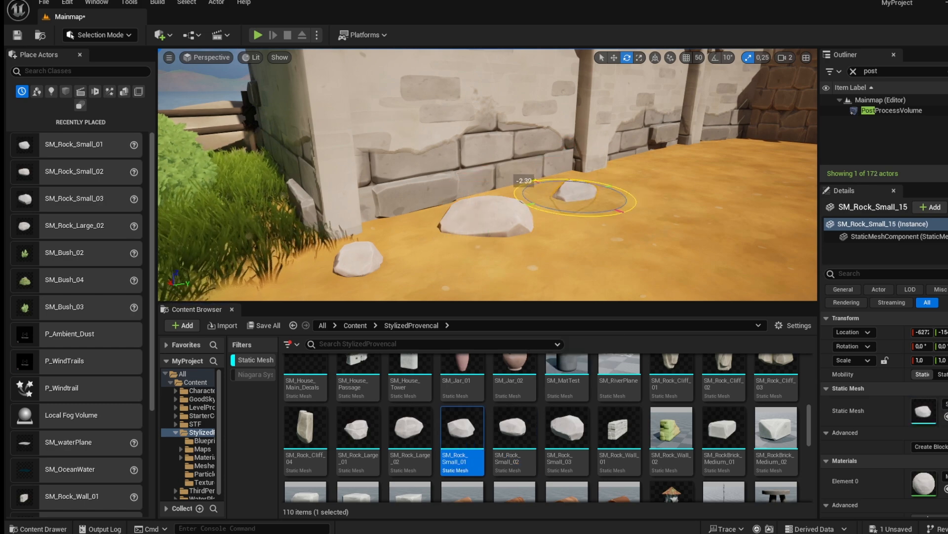
Place SM_Rock_Small_02 and SM_Rock_Small_03 rocks on the courtyard ground in front of the arched wall.
drag(568, 215, 577, 215)
right_drag(610, 213, 716, 232)
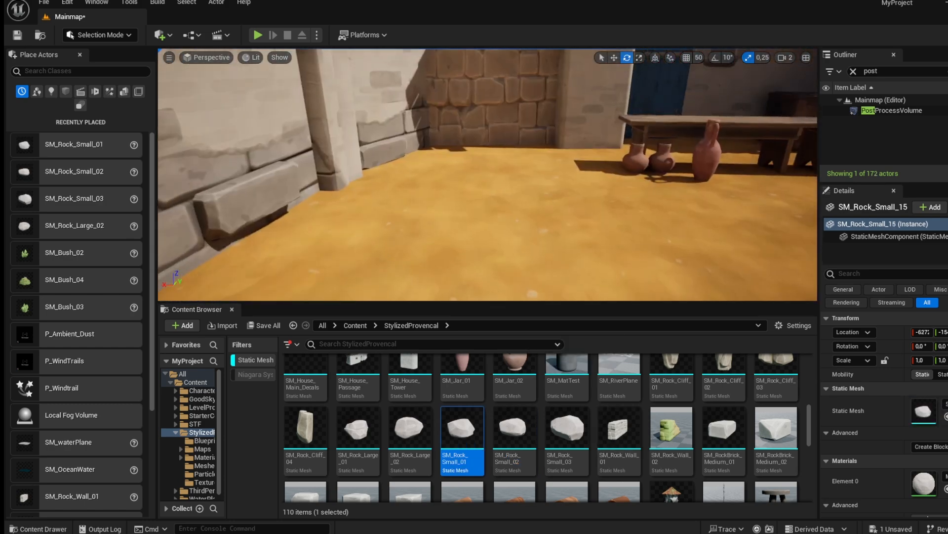
drag(511, 453, 465, 149)
right_drag(465, 149, 489, 113)
right_drag(464, 184, 463, 218)
right_drag(463, 435, 463, 370)
click(558, 365)
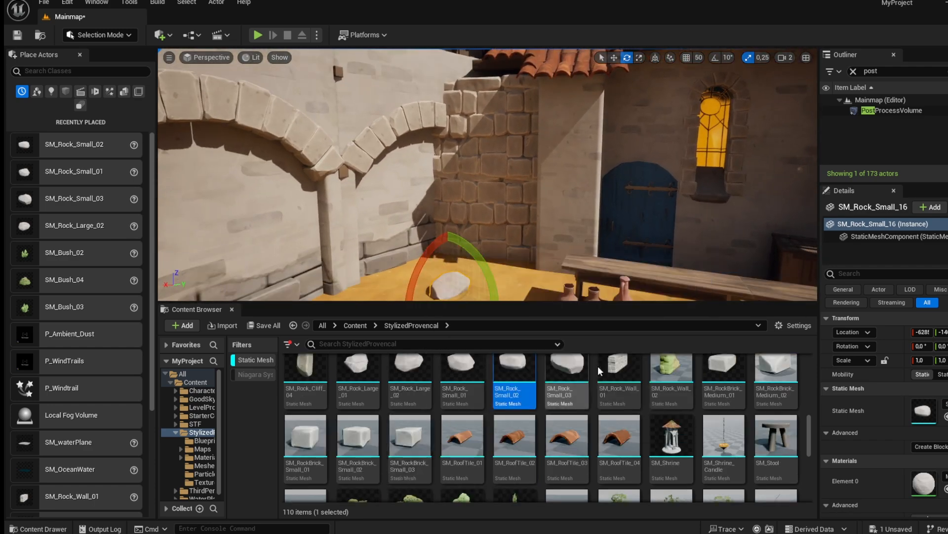
drag(507, 283, 514, 277)
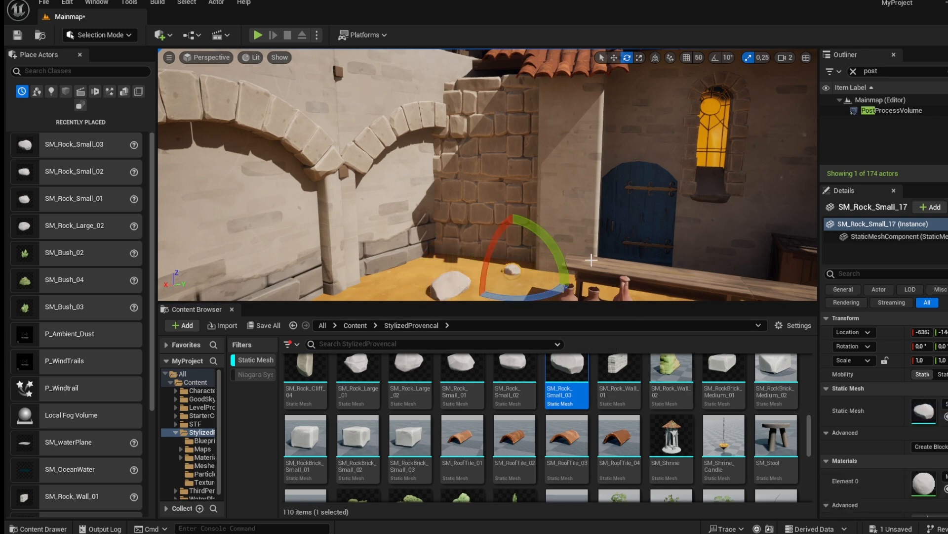
right_drag(595, 262, 528, 292)
Place a SM_Rock_Wall_02 ruined wall piece on the courtyard ground and shift it into position.
drag(662, 370, 445, 254)
drag(420, 285, 445, 279)
key(w)
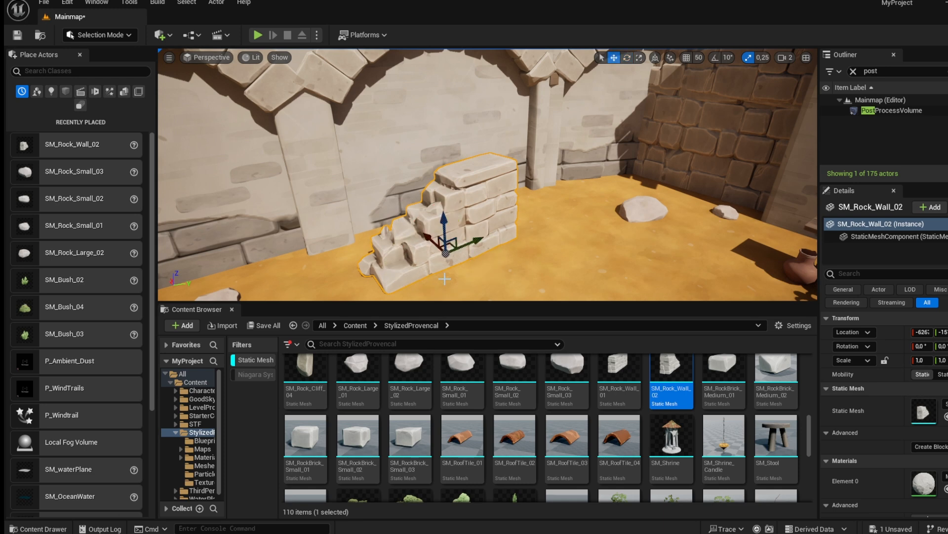
drag(434, 243, 430, 211)
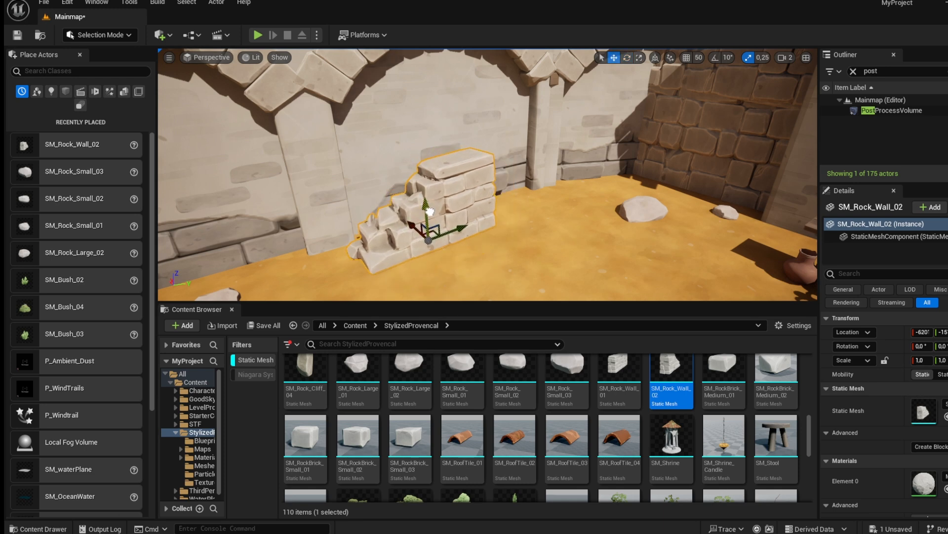
click(522, 249)
key(w)
right_drag(522, 249, 558, 247)
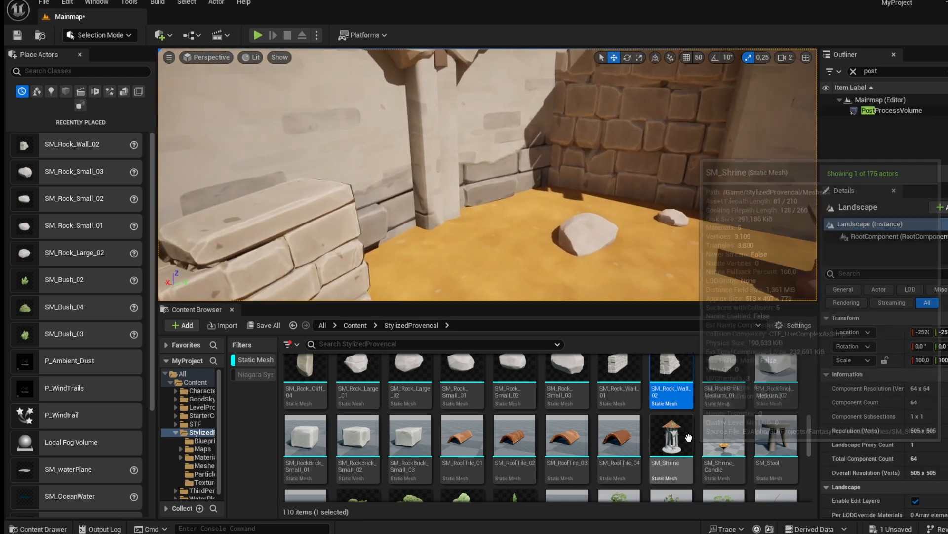
Place a SM_Stool beside the ruined wall piece on the courtyard ground.
drag(776, 434, 452, 245)
right_drag(452, 244, 476, 237)
scroll(665, 447, down, 10)
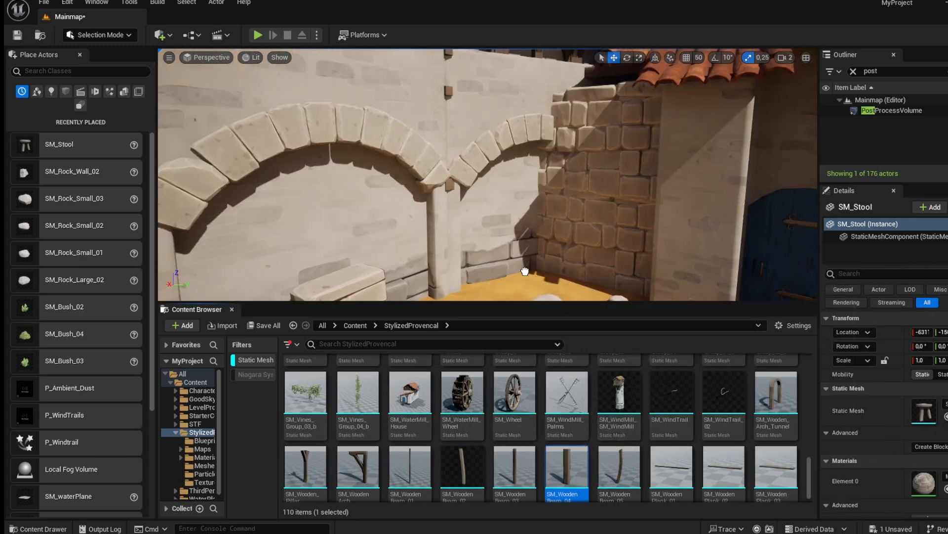
drag(525, 271, 536, 266)
Place a SM_WoodenBeam_04 upright post at scale 3.75 in the corner beside the arched wall and adjust its position.
key(r)
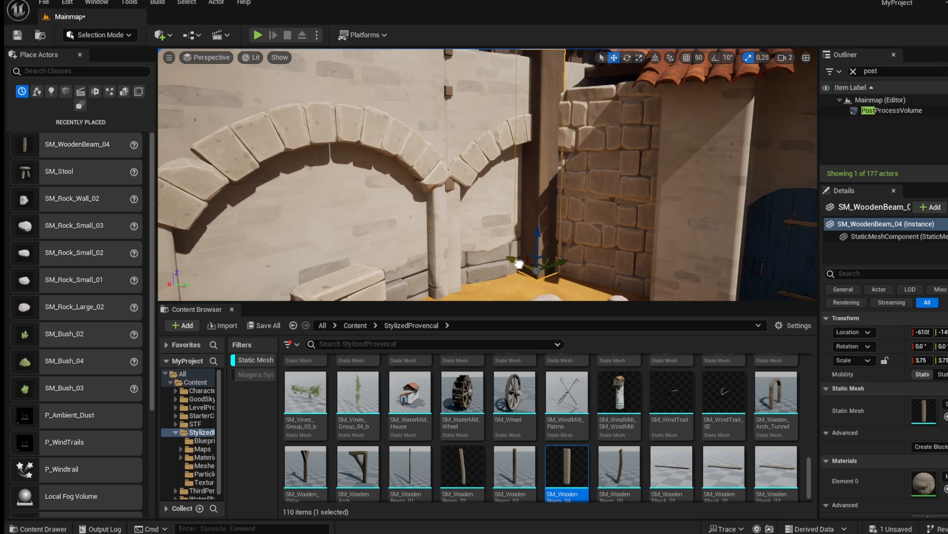
click(565, 223)
key(s)
right_drag(565, 222, 558, 205)
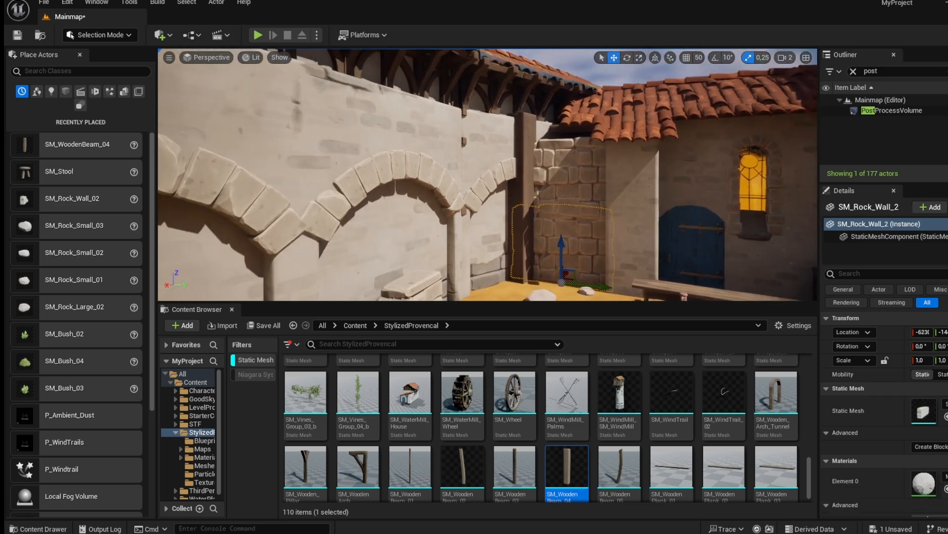
click(534, 188)
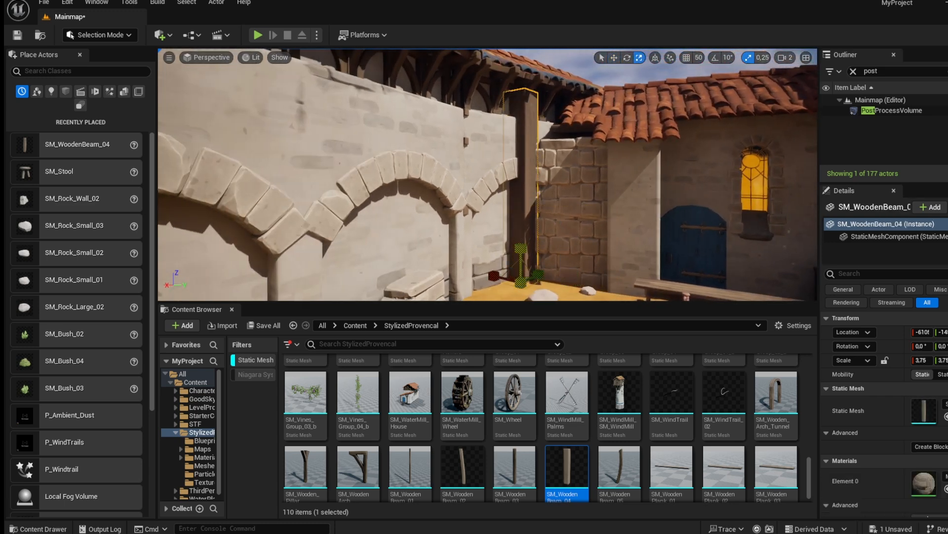
click(565, 222)
right_drag(565, 222, 591, 230)
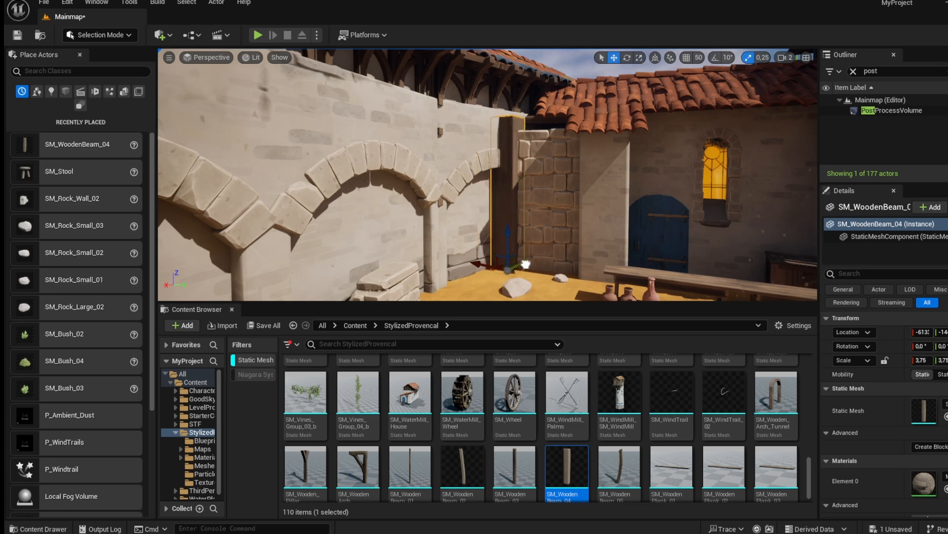
click(587, 252)
right_drag(587, 253, 601, 255)
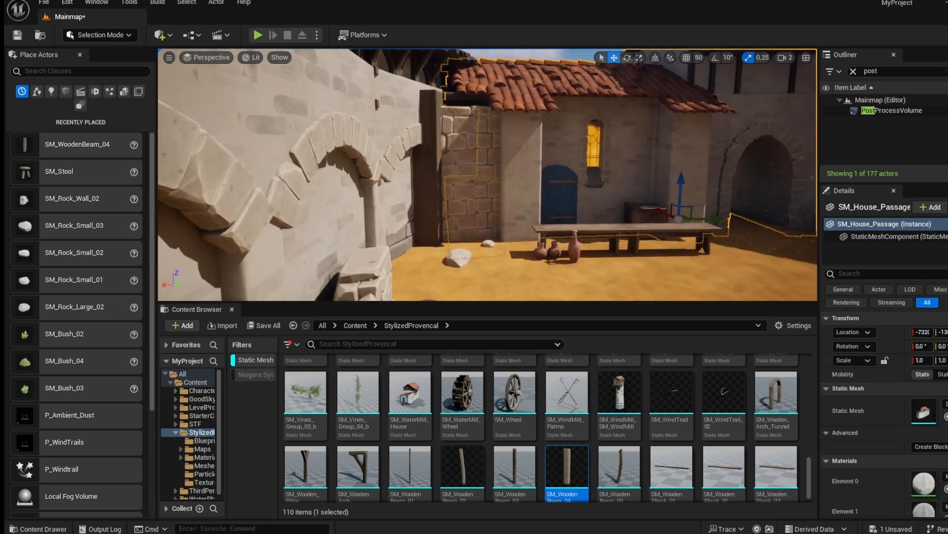
mouse_move(527, 250)
right_down()
mouse_move(579, 251)
mouse_move(514, 250)
mouse_move(514, 272)
mouse_move(518, 262)
mouse_move(494, 255)
mouse_move(553, 277)
mouse_move(524, 252)
right_up()
click(533, 253)
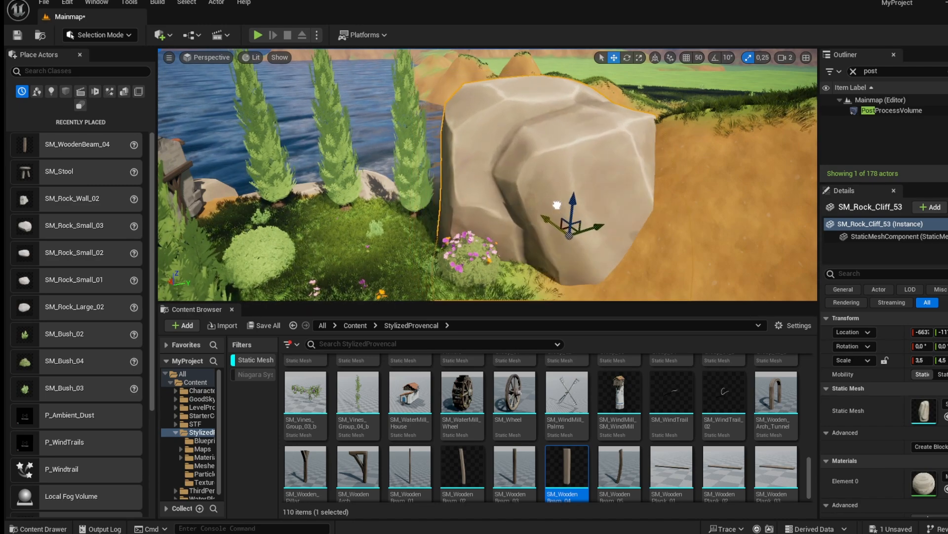
Play the level and run the character along the paths and through the village to test it.
click(578, 217)
right_drag(577, 216, 411, 94)
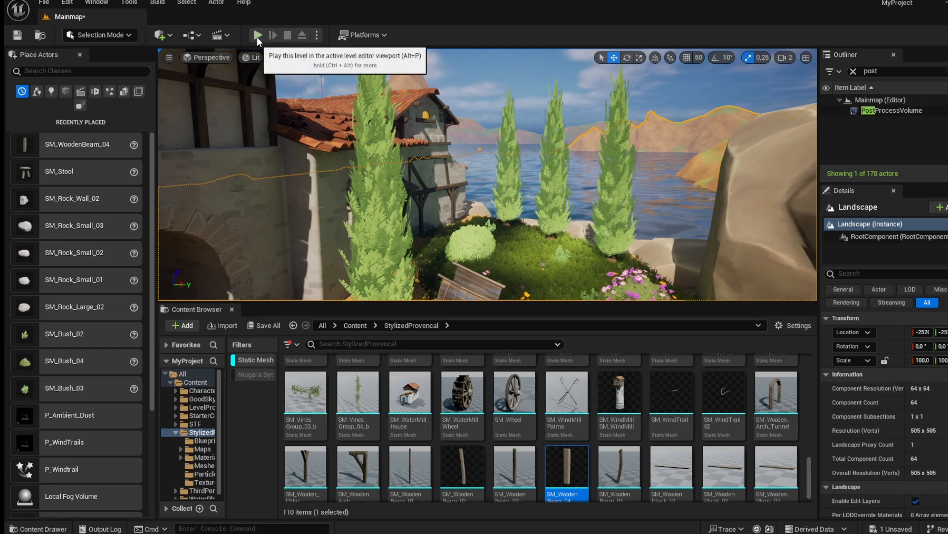
key(F11)
right_drag(327, 96, 320, 120)
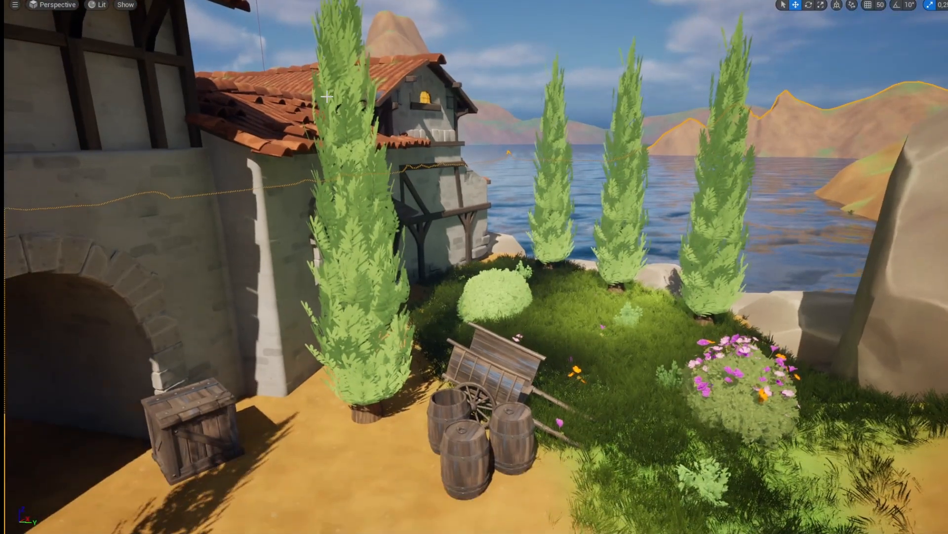
key(alt+p)
key(w)
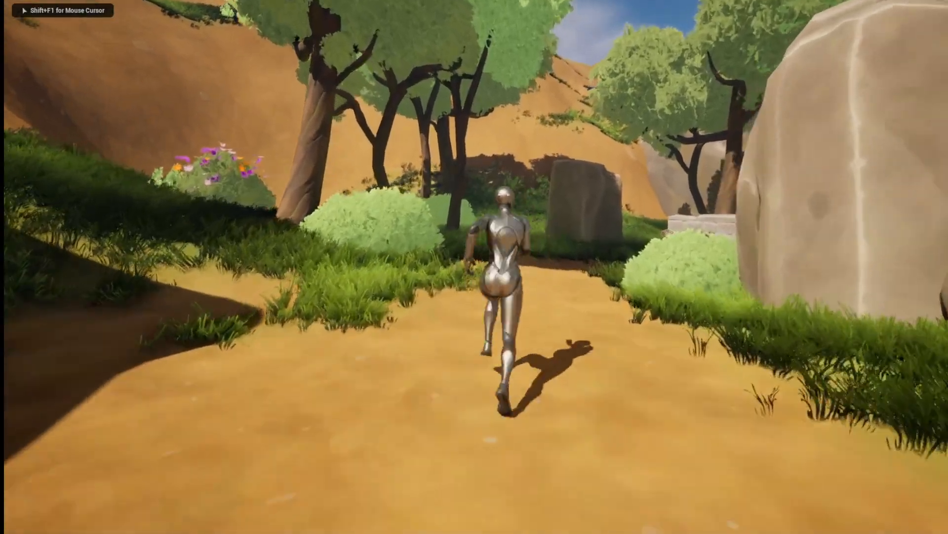
key(w)
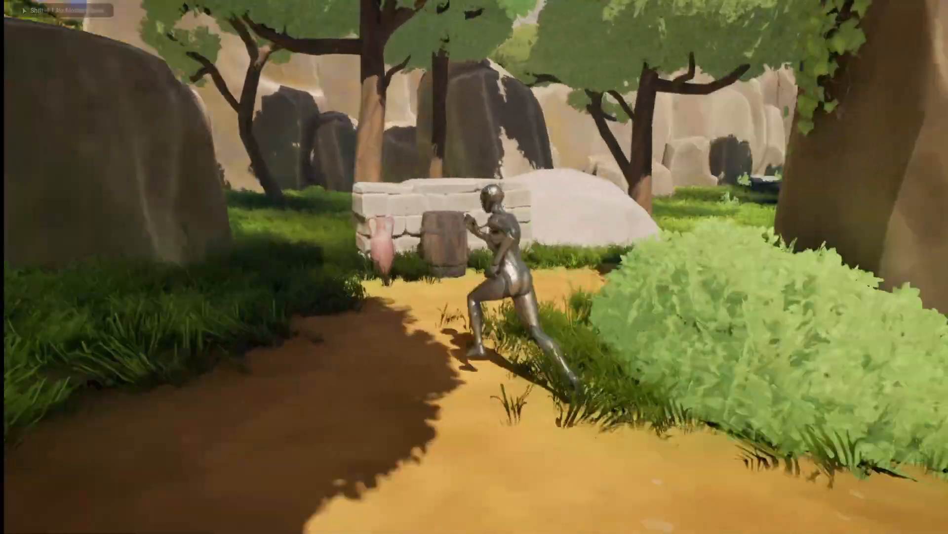
key(w)
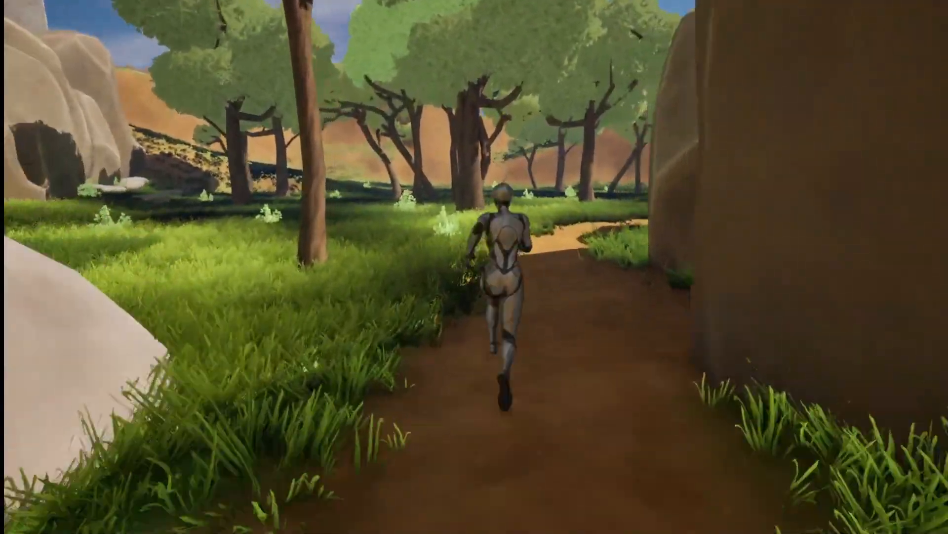
key(w)
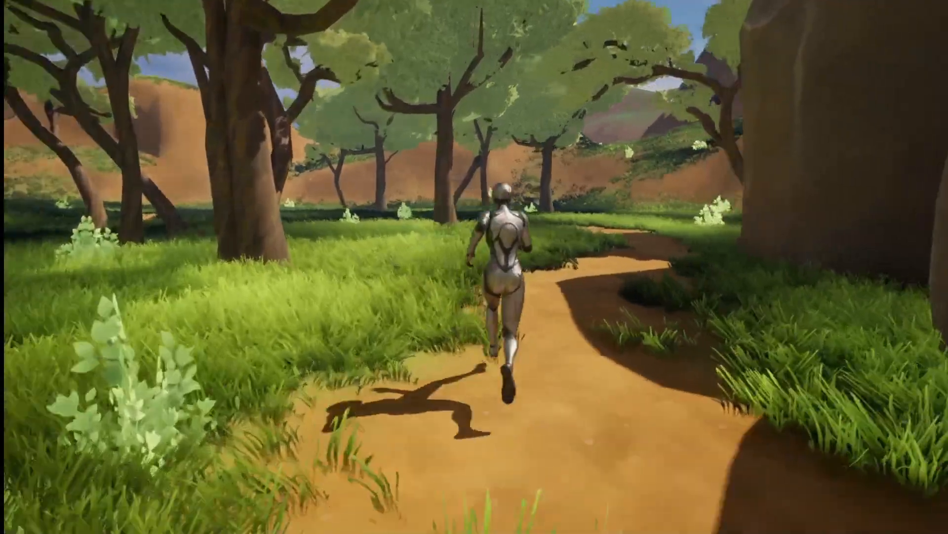
key(w)
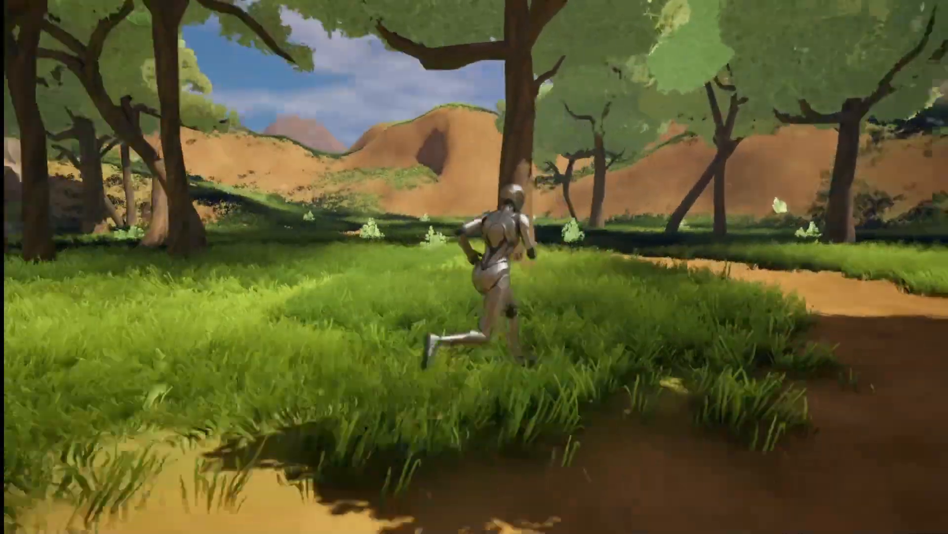
key(d)
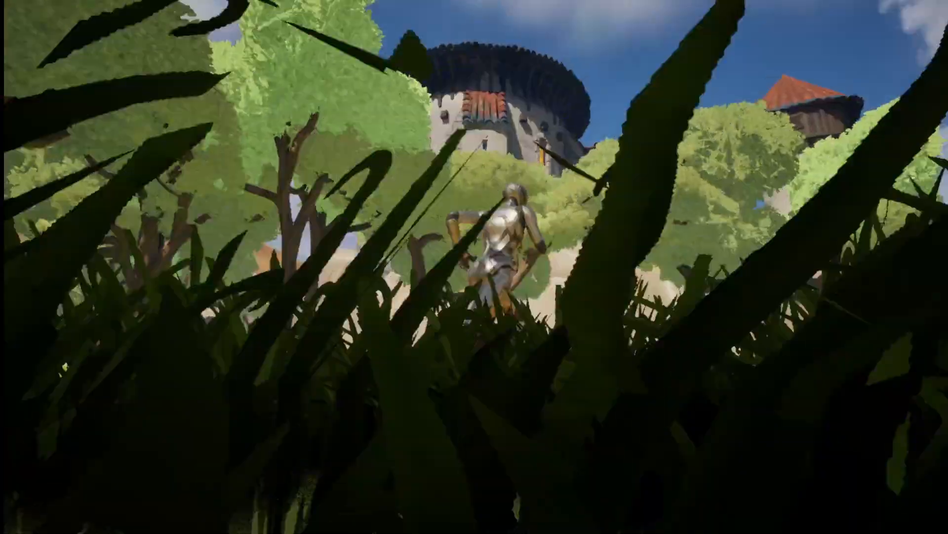
key(w)
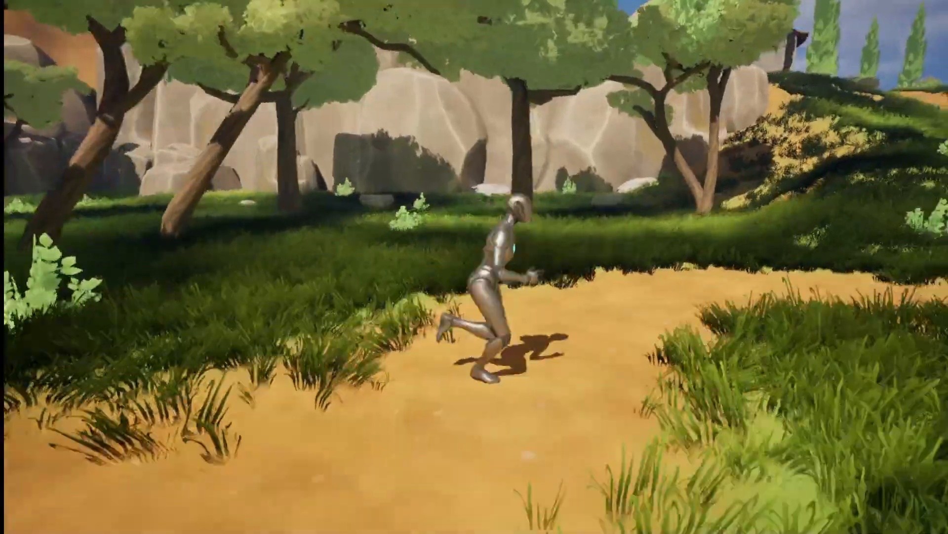
key(w)
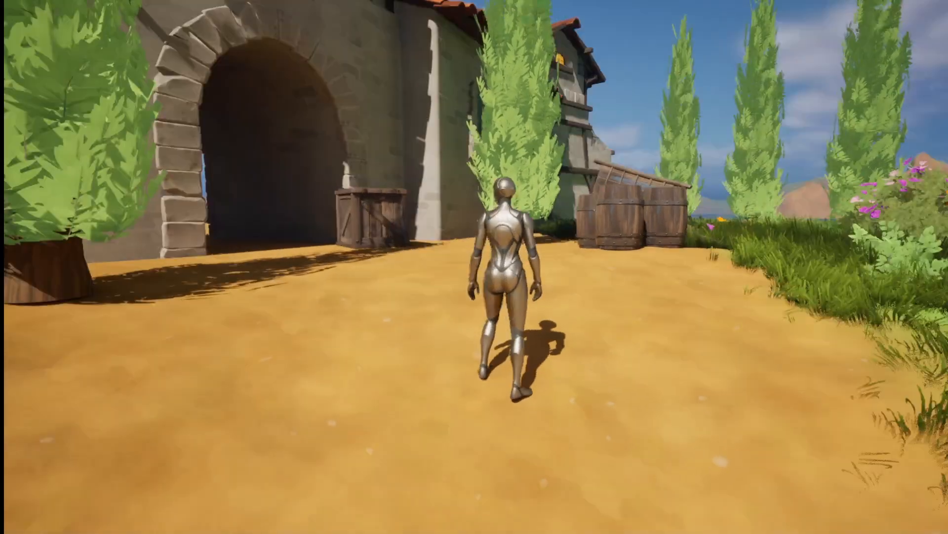
key(w)
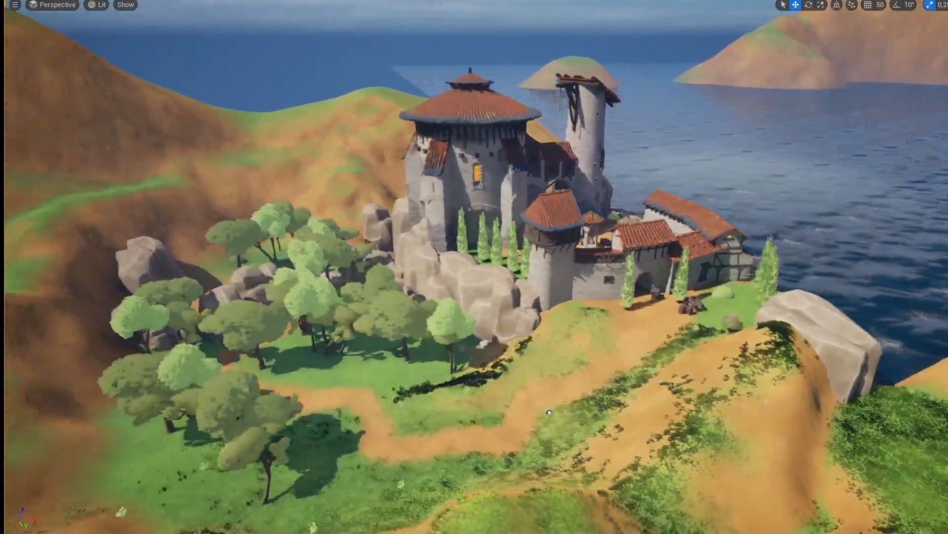
Start the level in Simulate mode from the play options.
right_drag(474, 267, 376, 227)
right_drag(587, 65, 563, 63)
key(F11)
click(317, 35)
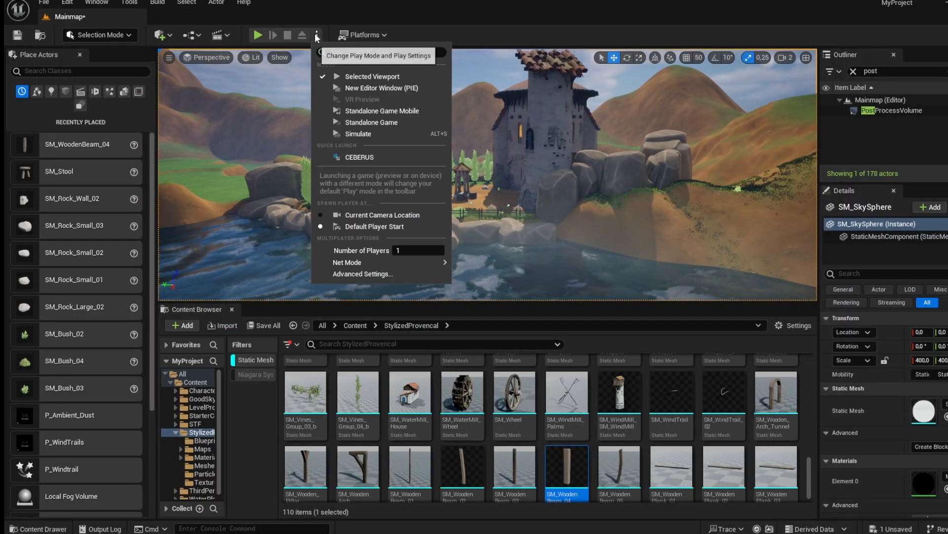
click(445, 125)
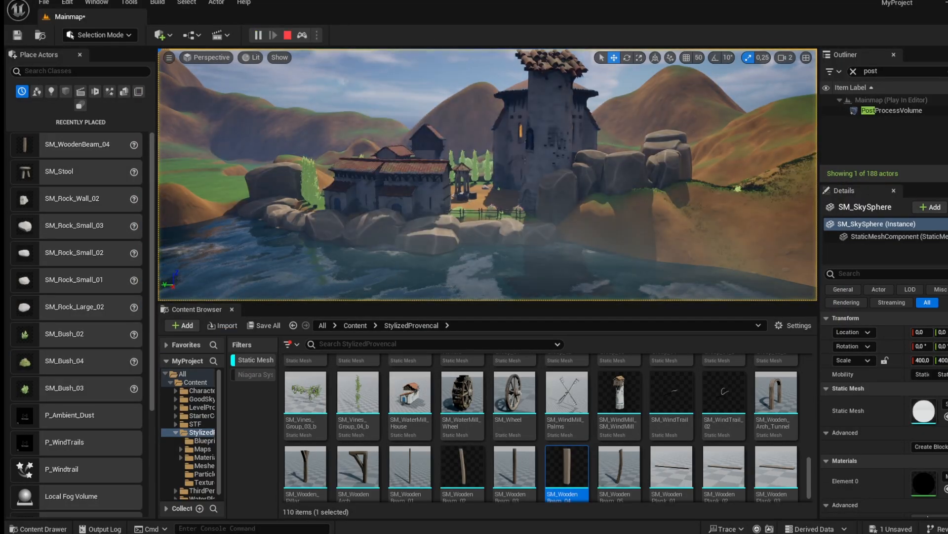
Fly the camera around the village, cliffs and sea in fullscreen to review the finished scene.
key(F11)
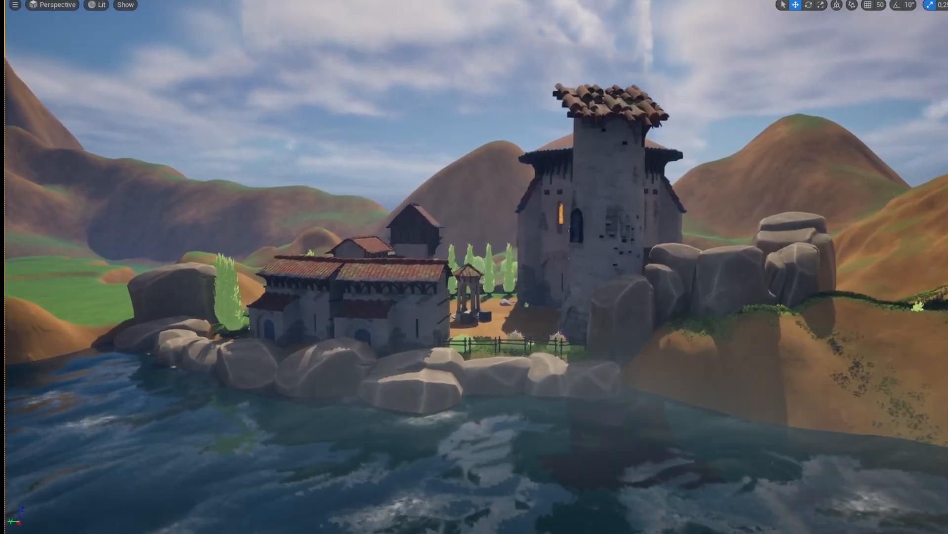
key(a)
mouse_move(824, 248)
right_down()
mouse_move(908, 248)
mouse_move(816, 248)
right_up()
key(a)
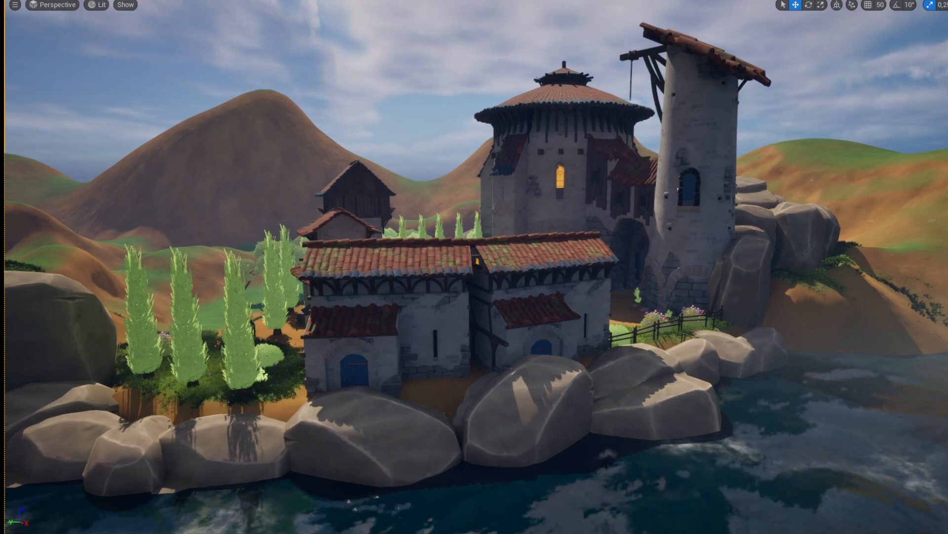
key(a)
right_drag(816, 248, 910, 277)
key(w)
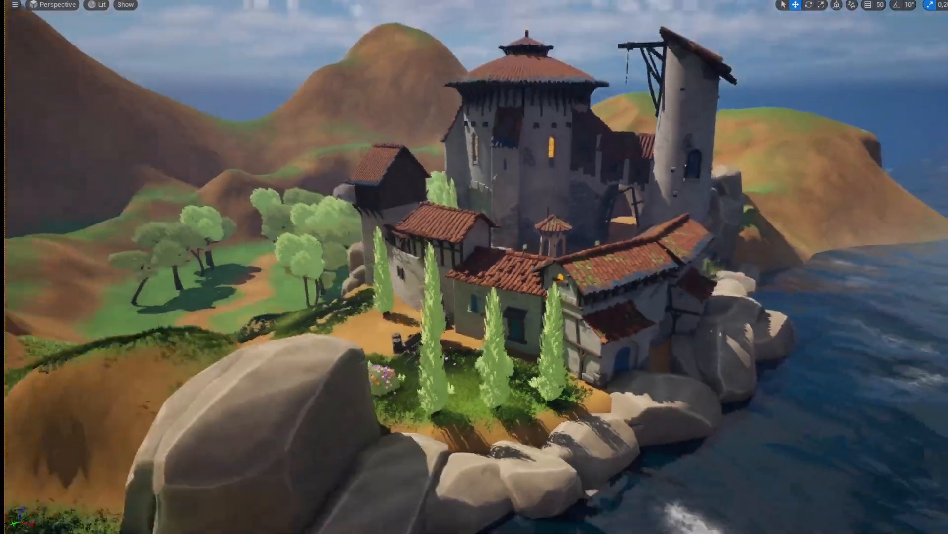
key(w)
key(a)
right_drag(910, 277, 944, 272)
key(d)
right_drag(443, 81, 410, 77)
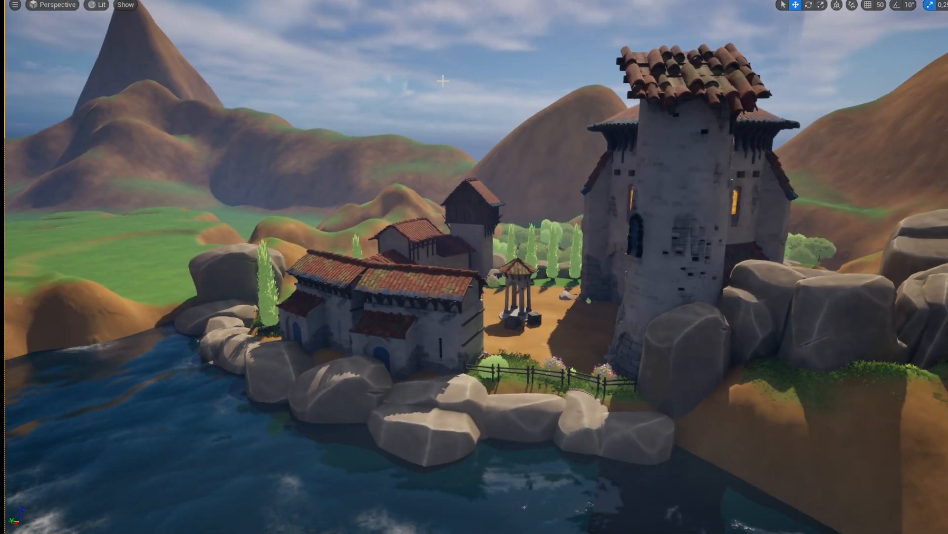
key(a)
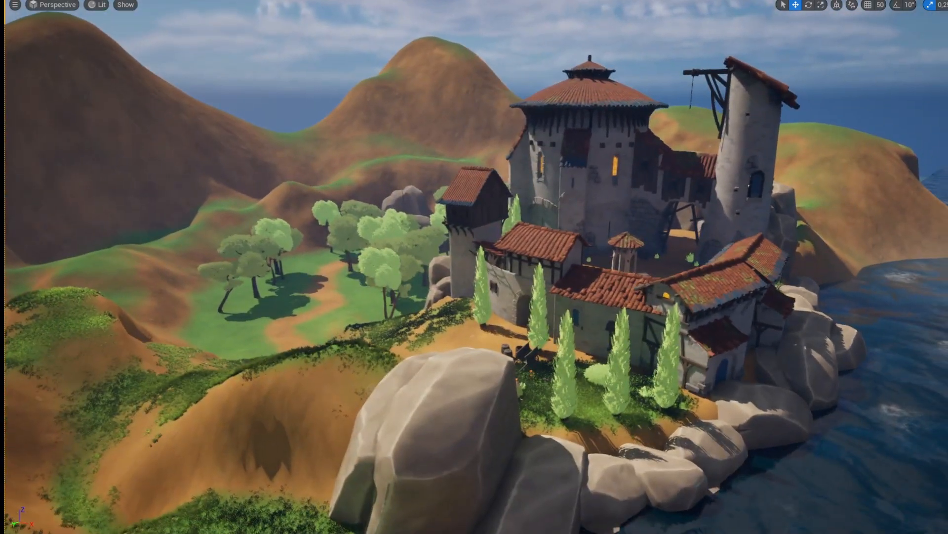
key(s)
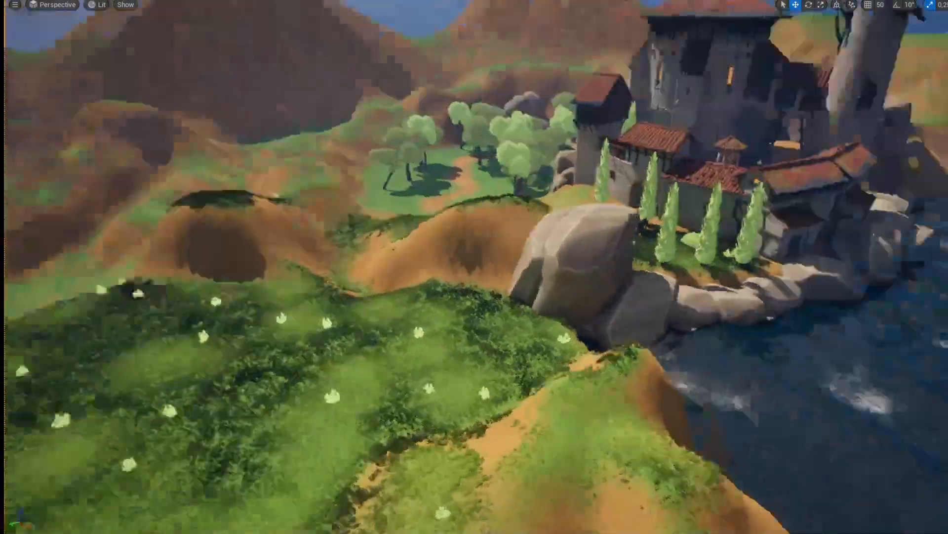
key(a)
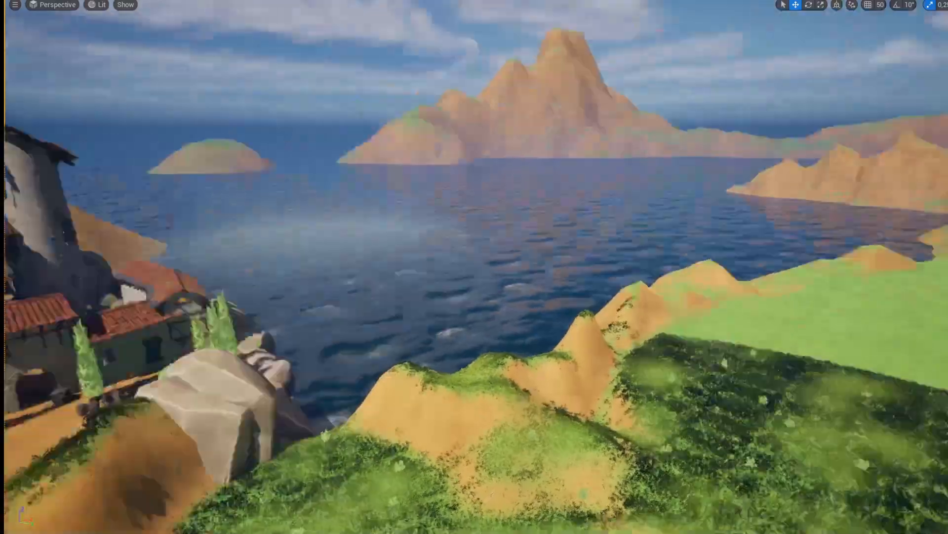
key(a)
key(w)
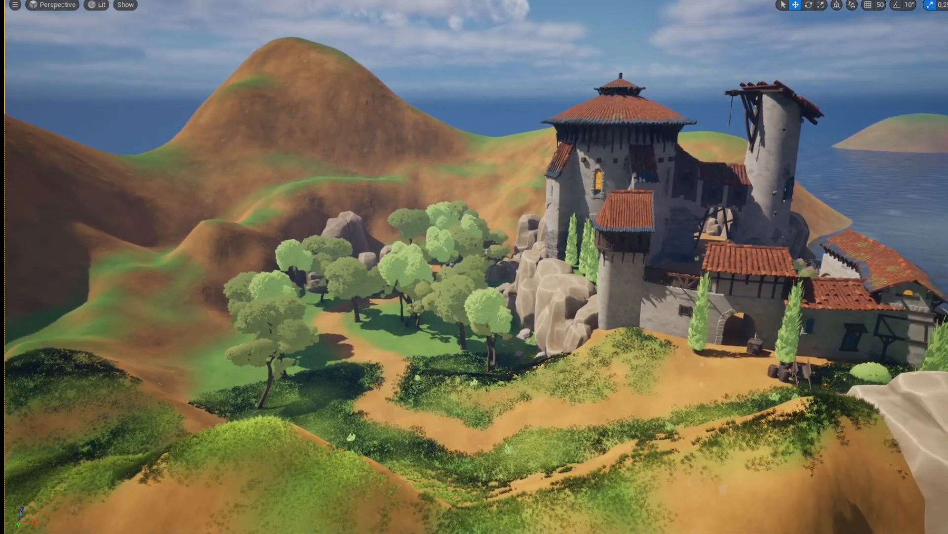
key(d)
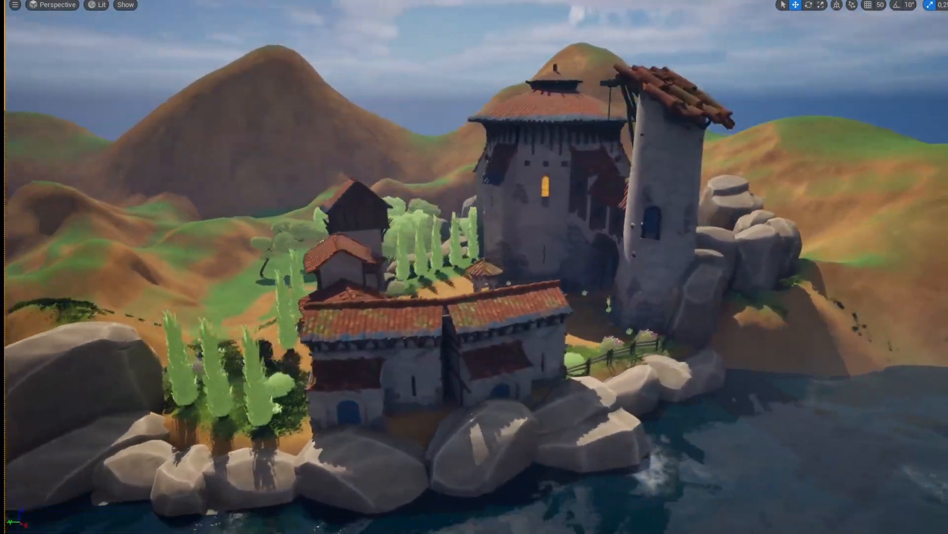